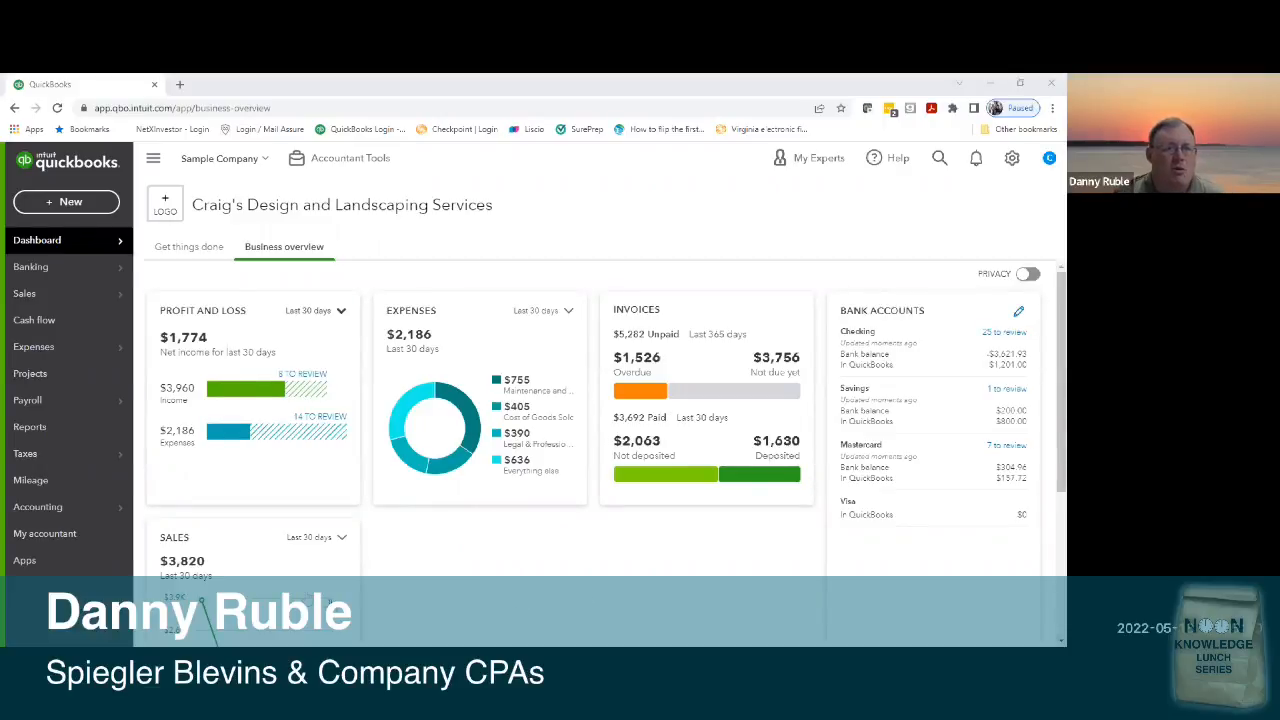
# - Open the Accounts receivable aging summary from the favorite standard reports
pyautogui.click(34, 428)
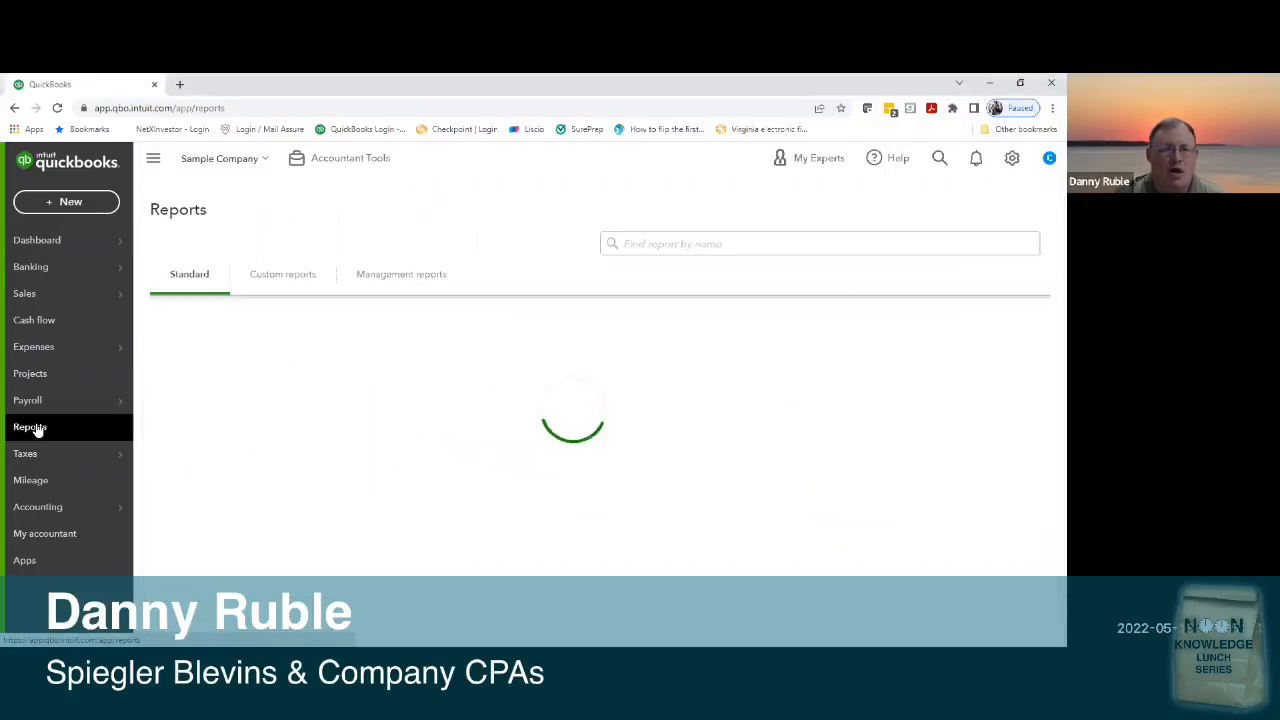
pyautogui.click(53, 250)
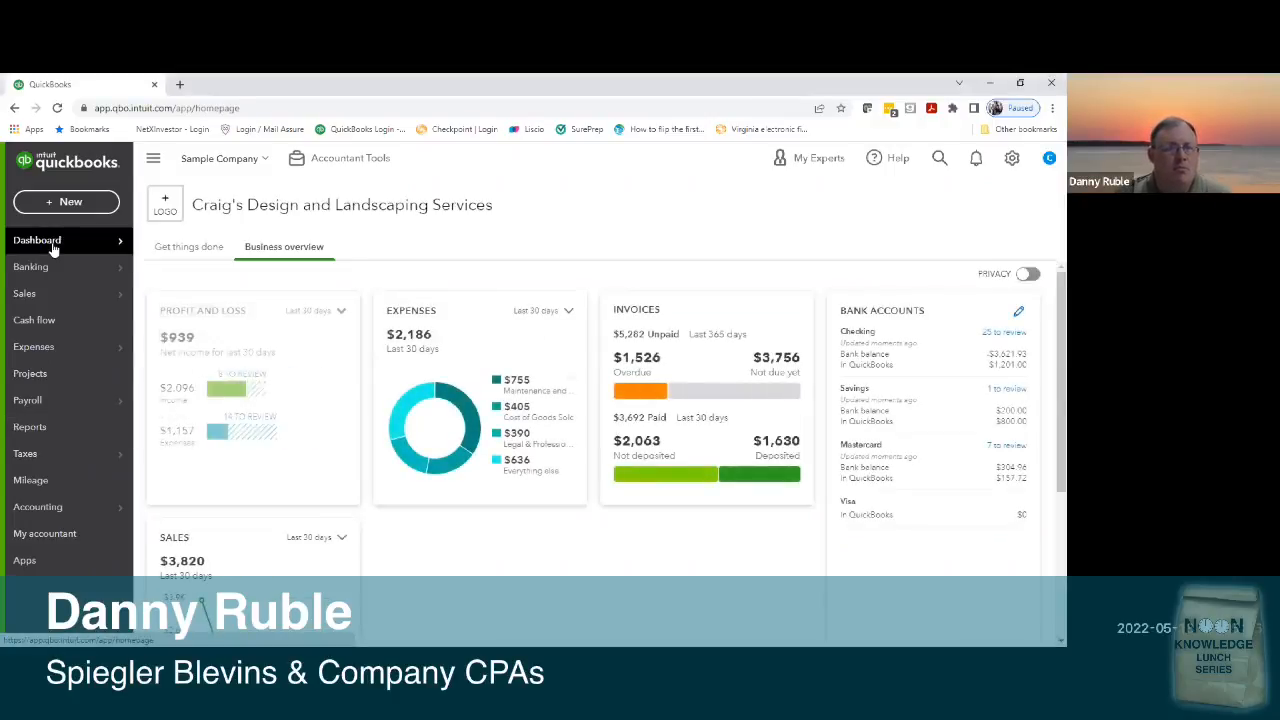
pyautogui.click(77, 429)
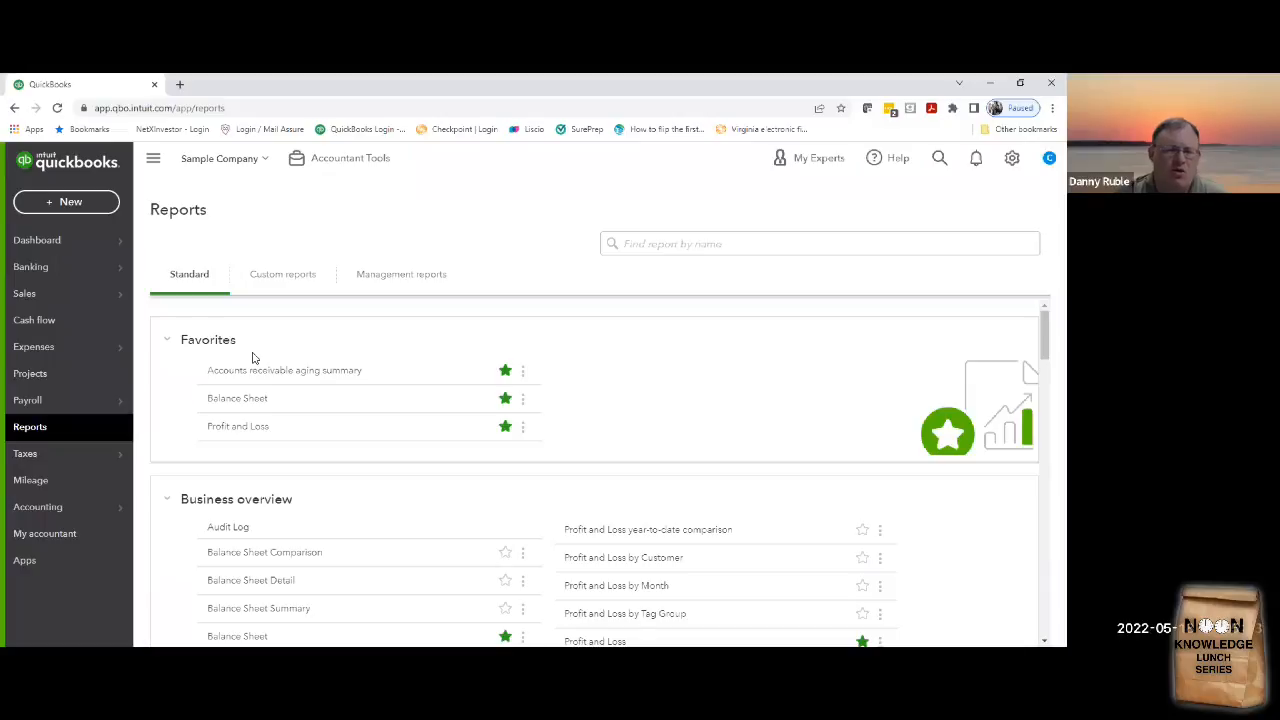
pyautogui.scroll(-3, 434, 465)
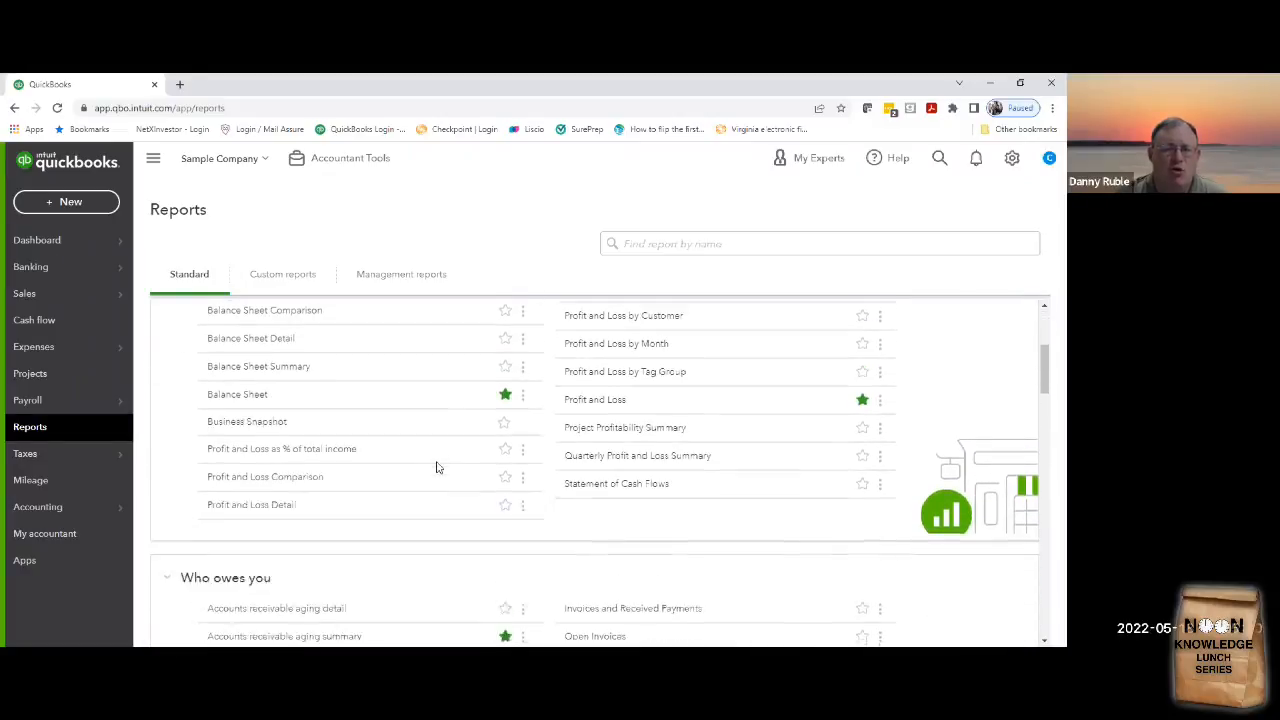
pyautogui.scroll(3, 434, 463)
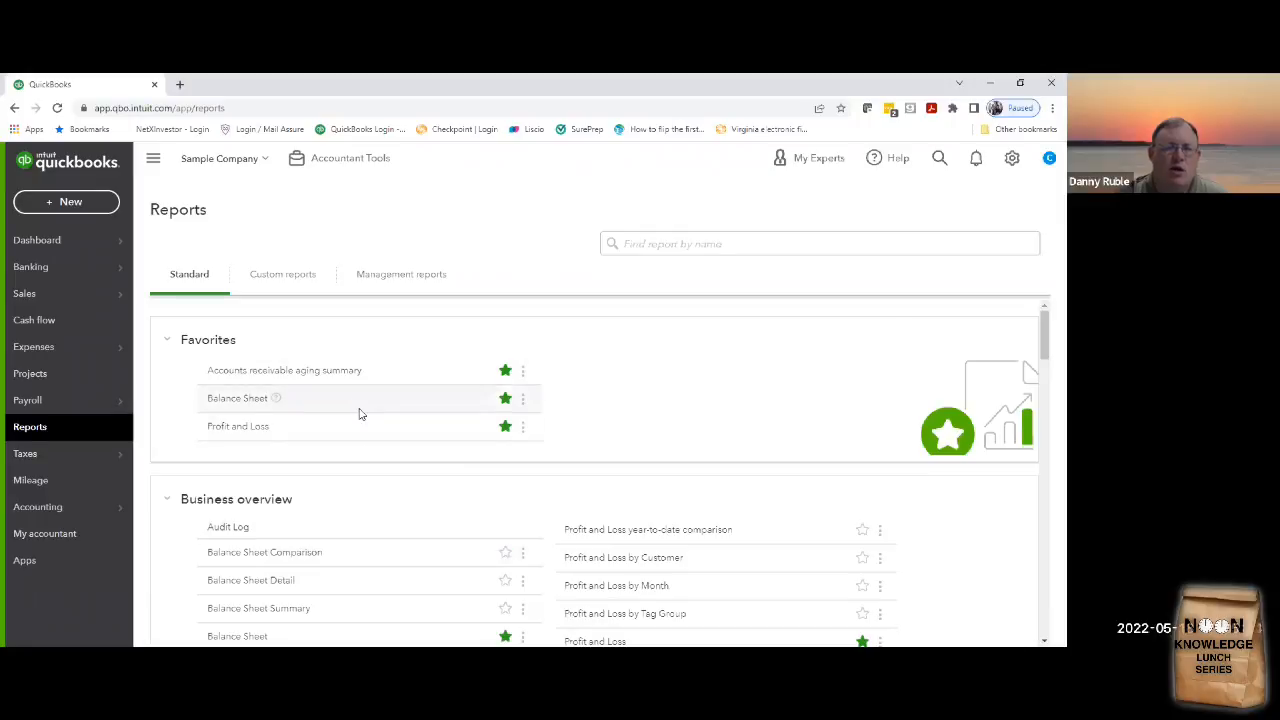
pyautogui.click(317, 377)
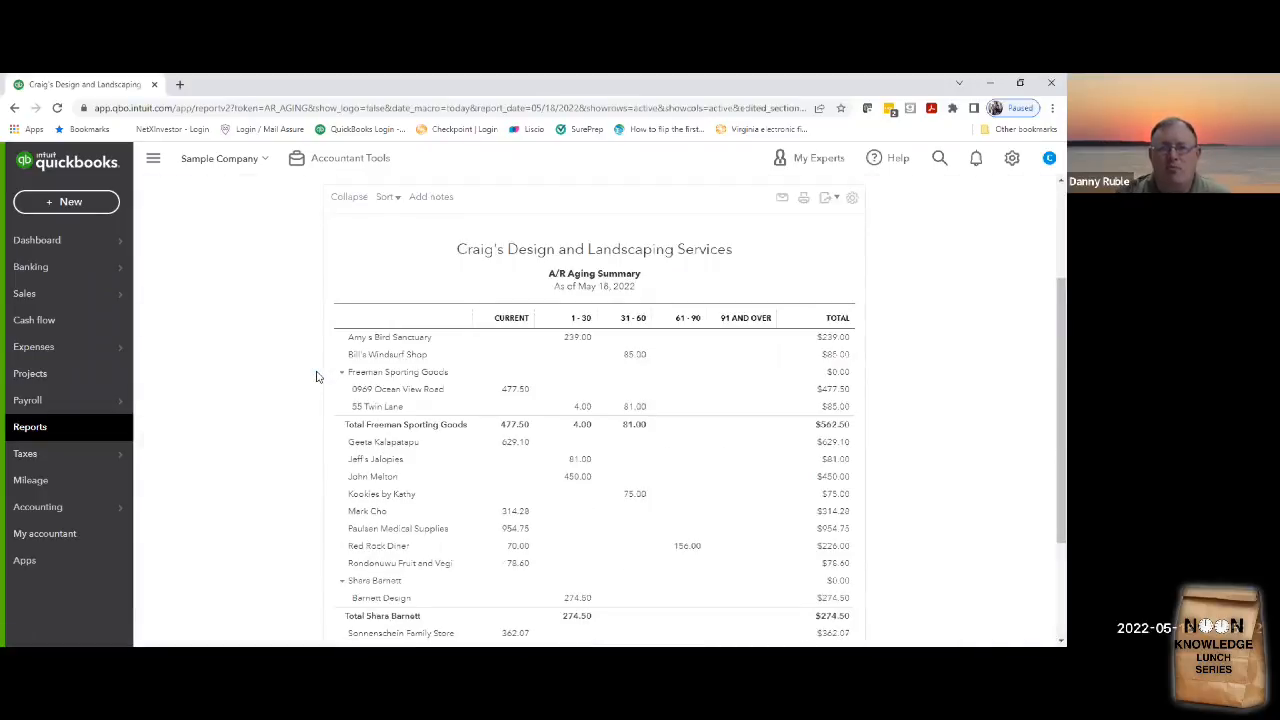
# - Examine the A/R Aging Summary's customer balances by aging period and the available report period options
pyautogui.scroll(2, 317, 377)
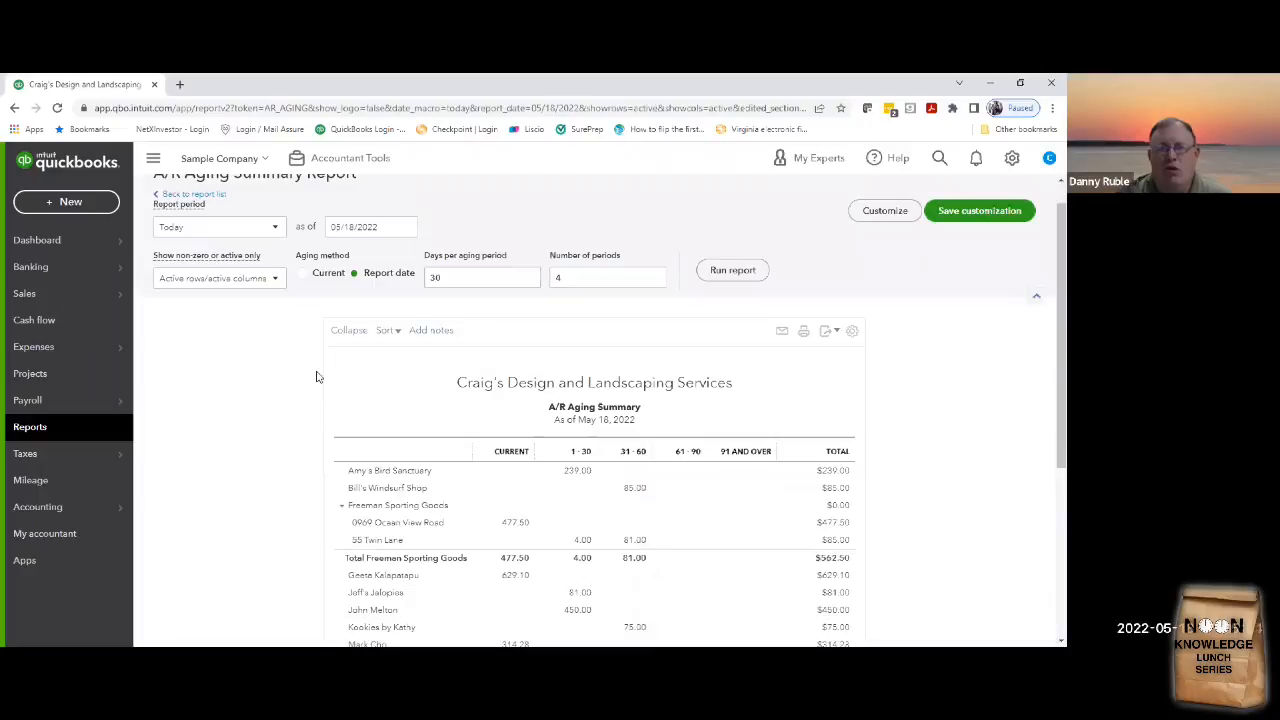
pyautogui.scroll(-1, 317, 377)
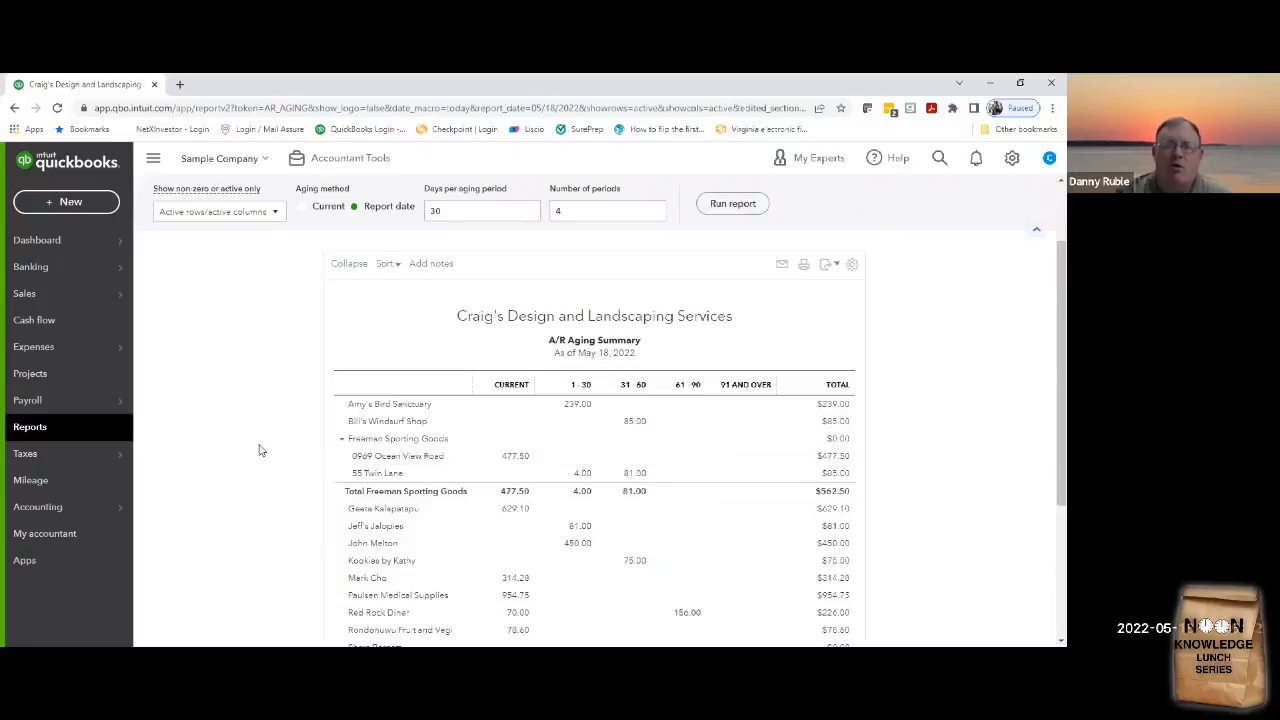
pyautogui.scroll(-3, 259, 450)
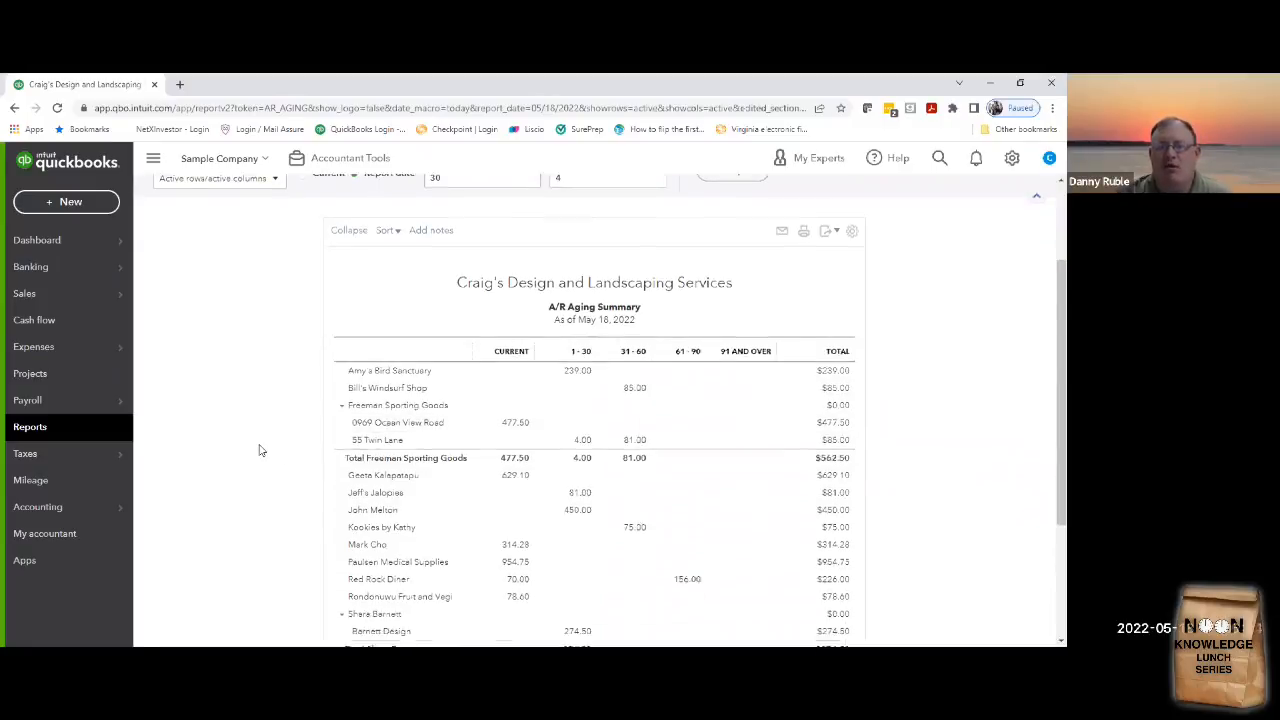
pyautogui.scroll(5, 259, 450)
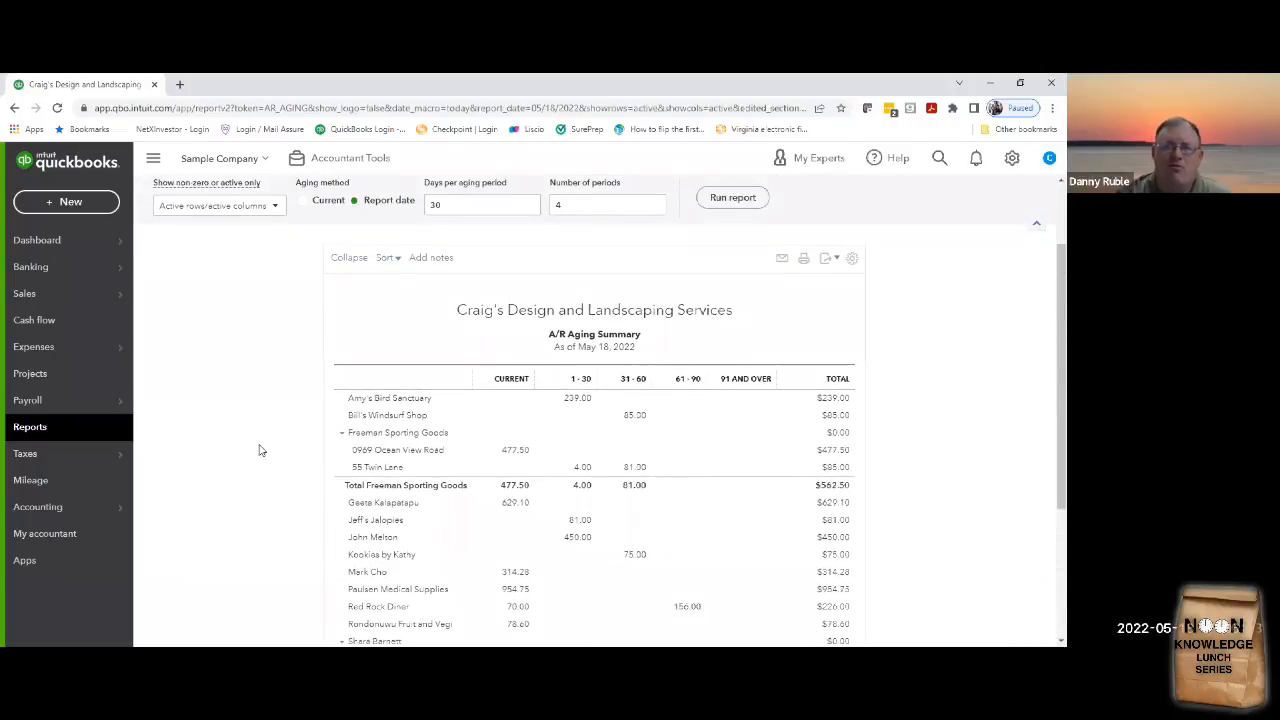
pyautogui.scroll(1, 259, 450)
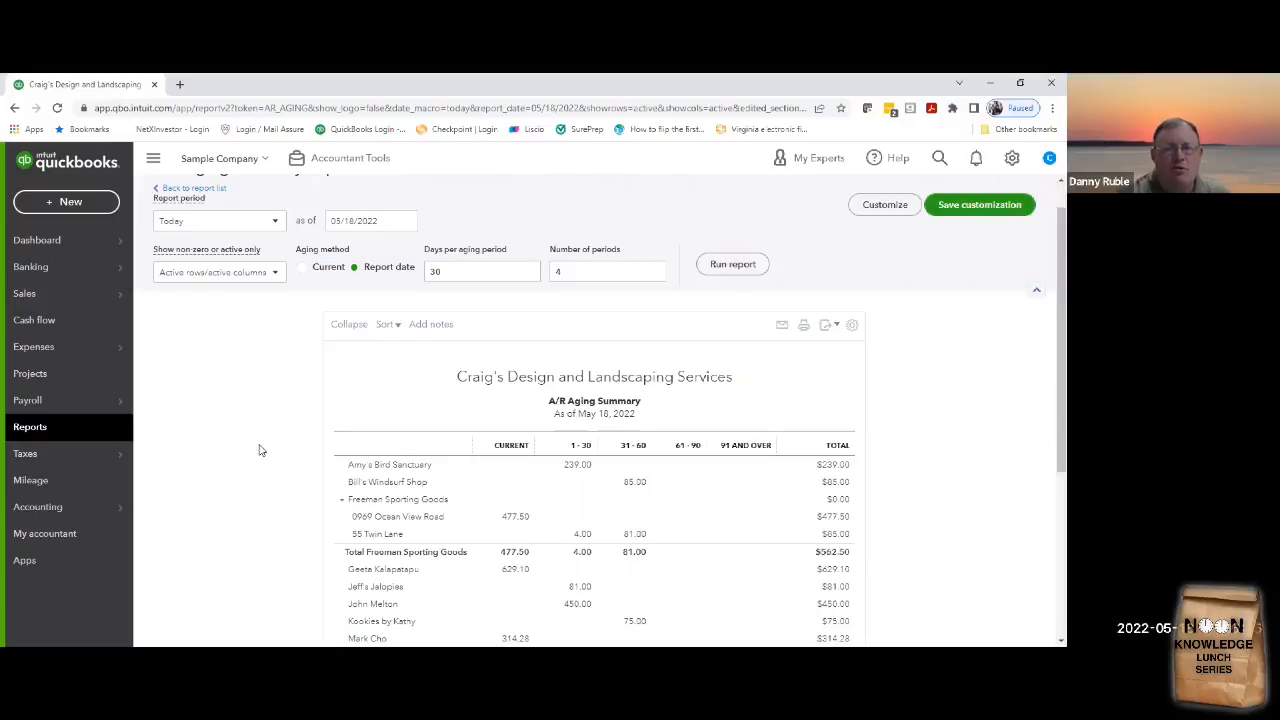
pyautogui.scroll(1, 259, 450)
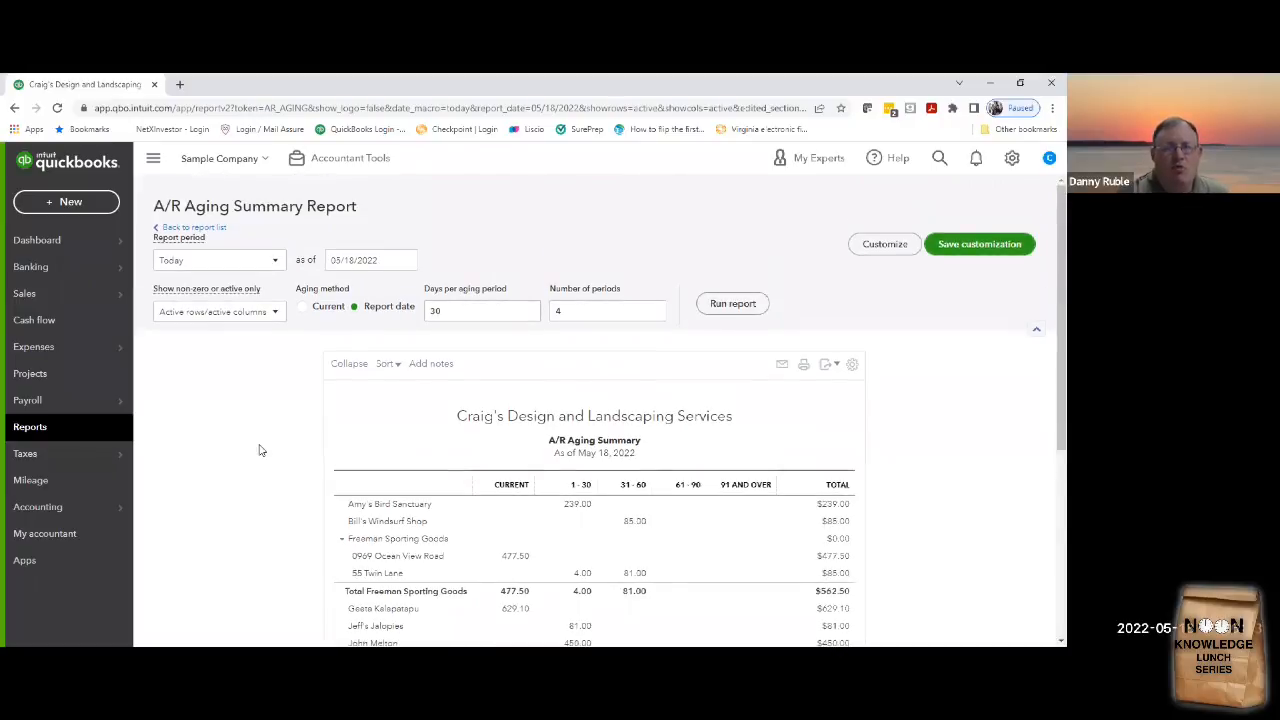
pyautogui.click(278, 261)
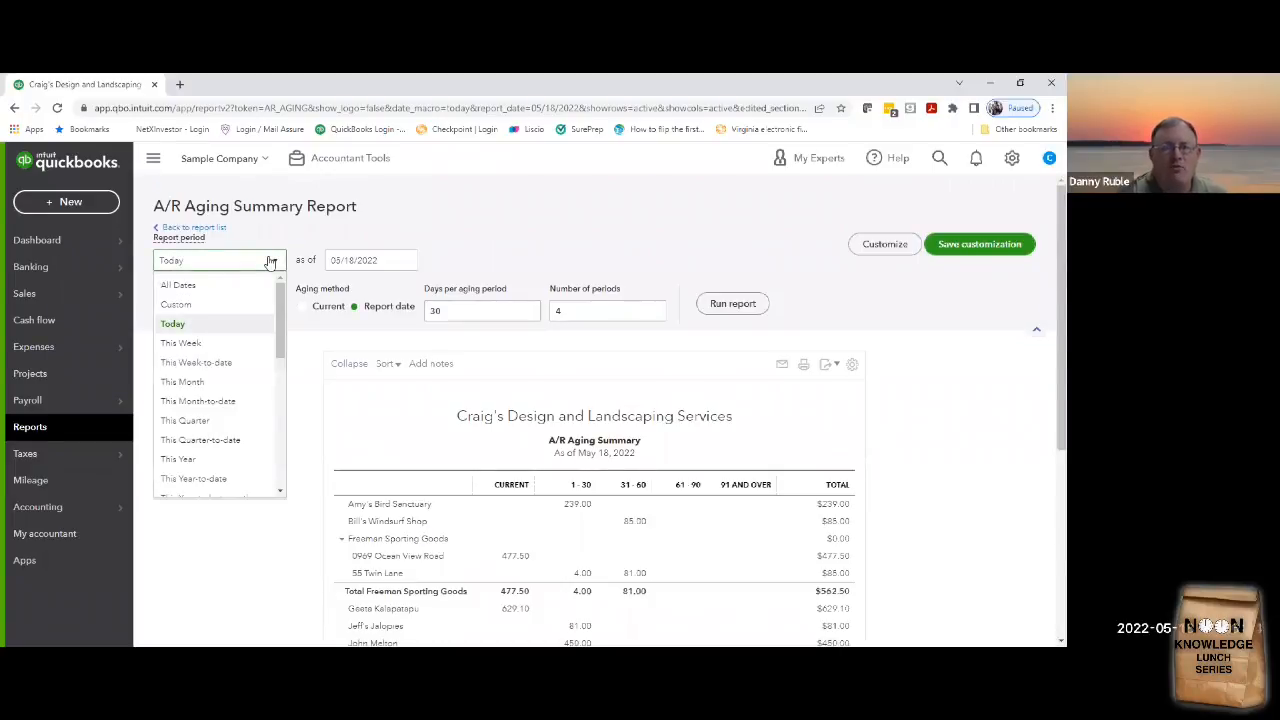
pyautogui.click(270, 261)
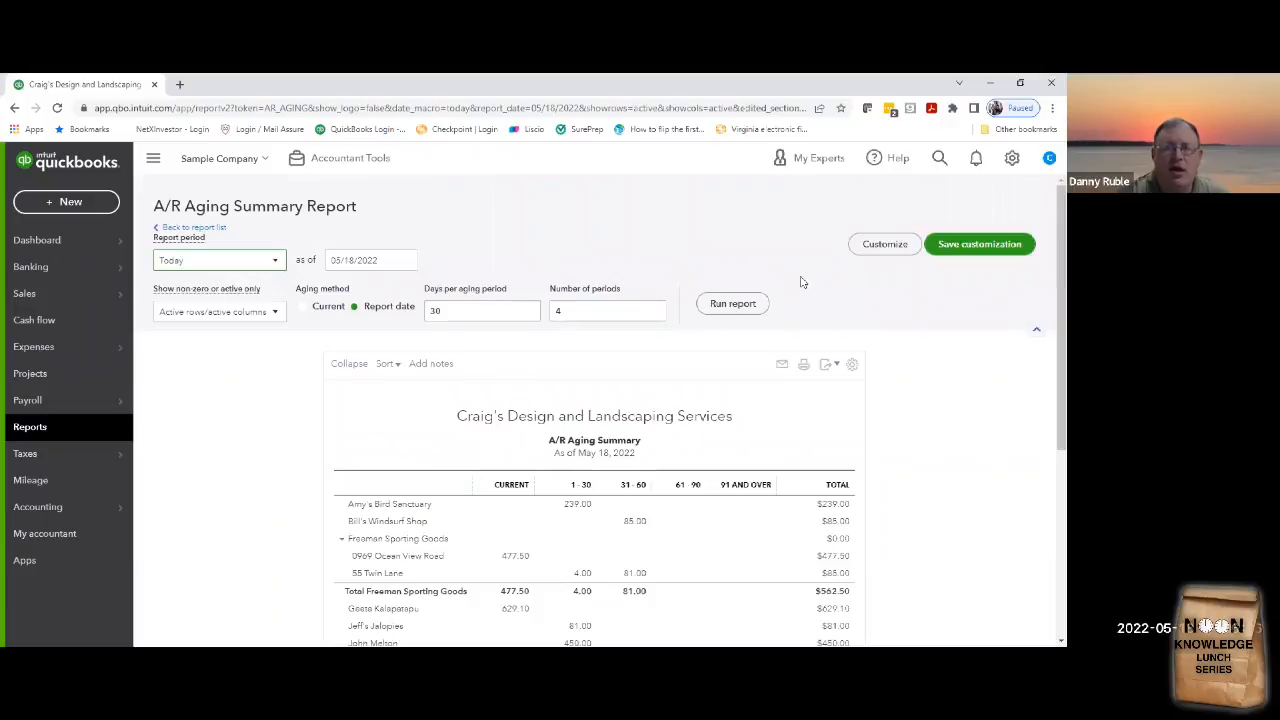
# - Review the customer filter choices in the A/R aging report's customization options, then close them without applying changes
pyautogui.click(856, 248)
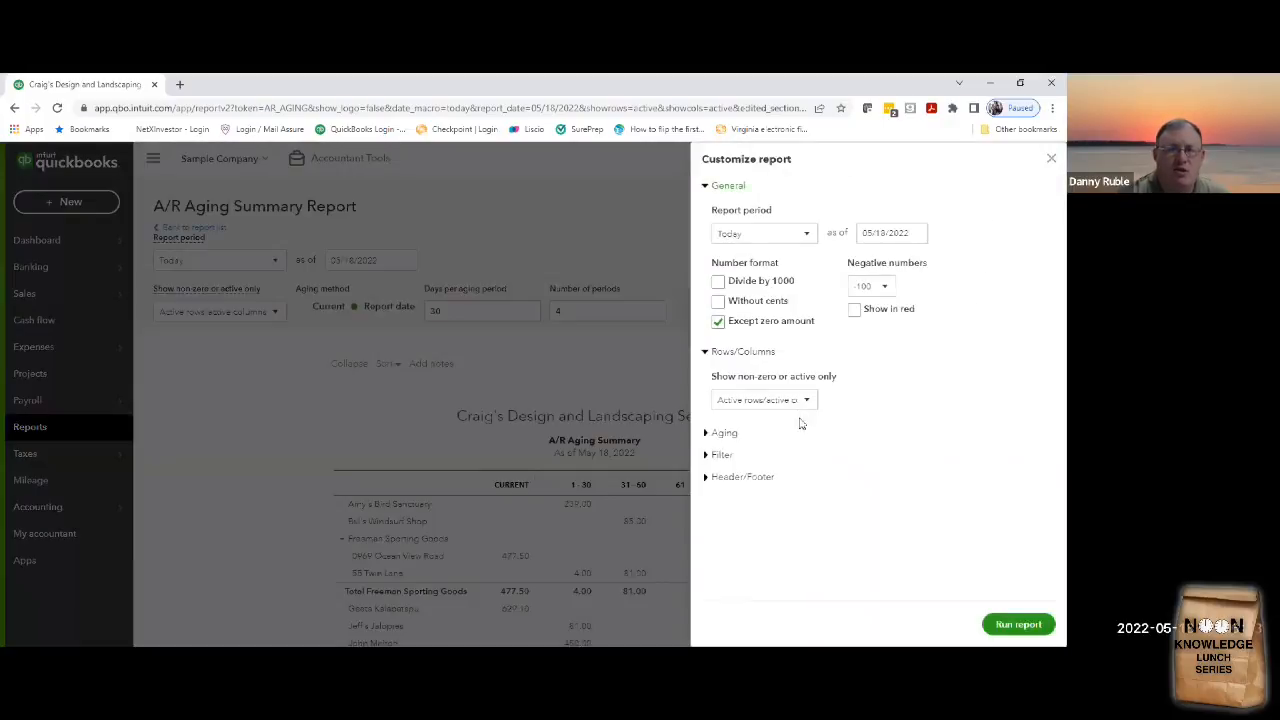
pyautogui.click(728, 455)
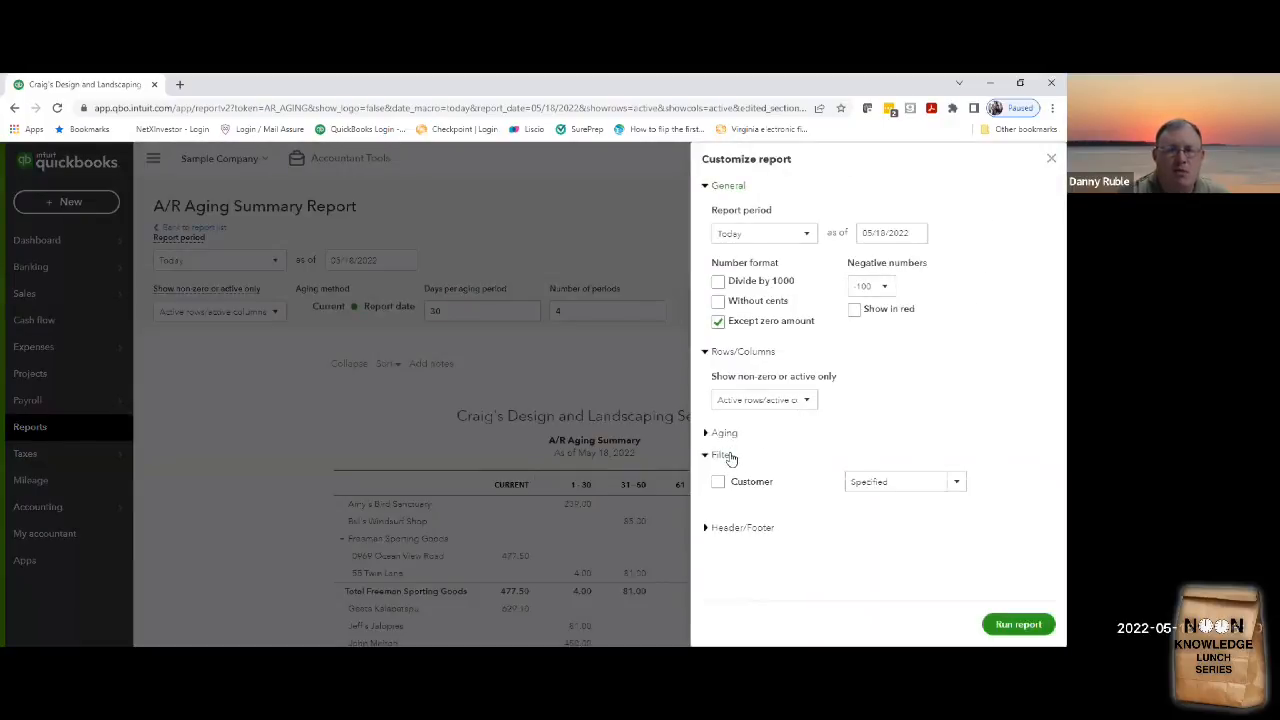
pyautogui.click(956, 483)
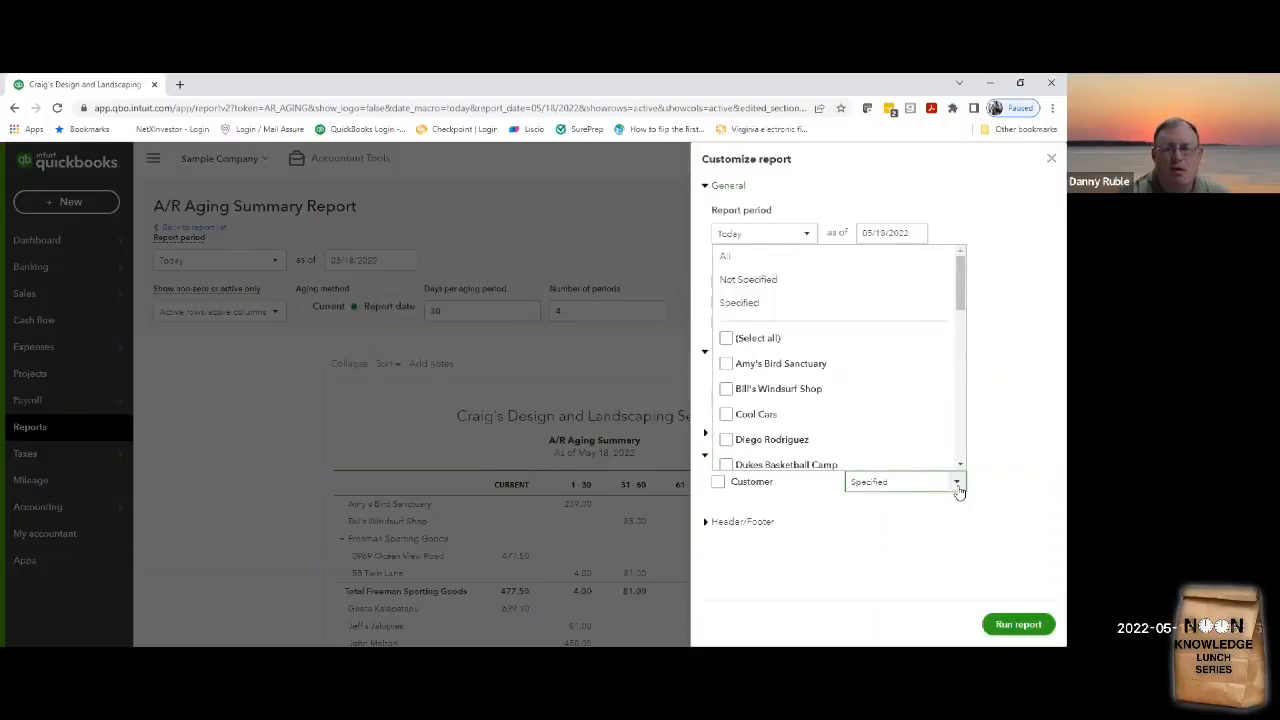
pyautogui.click(1051, 159)
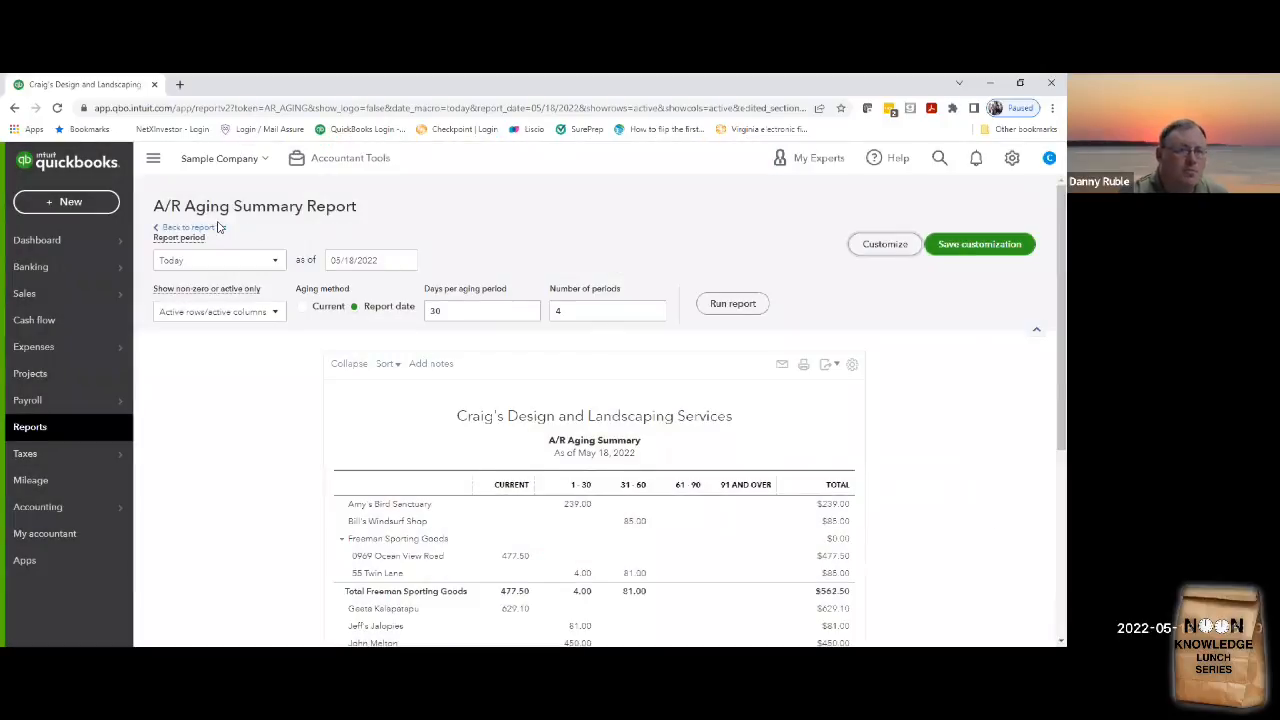
# - Return to the report list, mark the Accounts payable aging summary under What you owe as a favorite, and open it
pyautogui.click(190, 228)
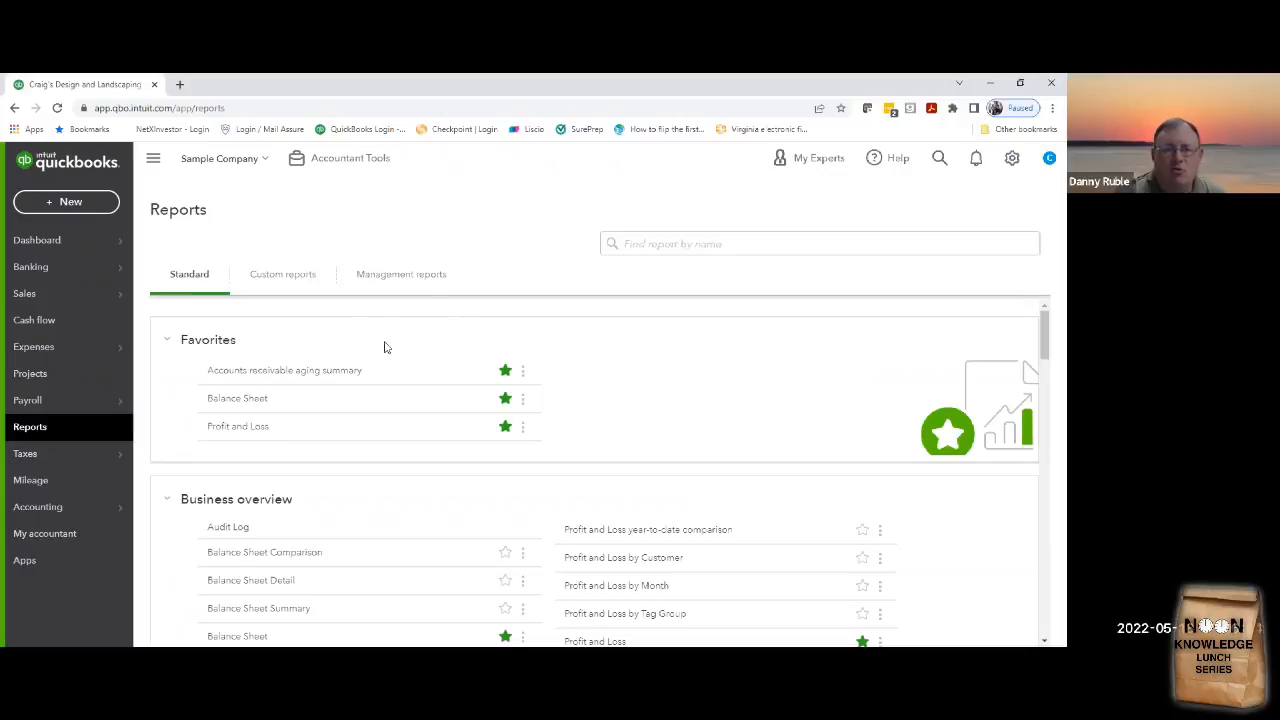
pyautogui.scroll(-5, 309, 372)
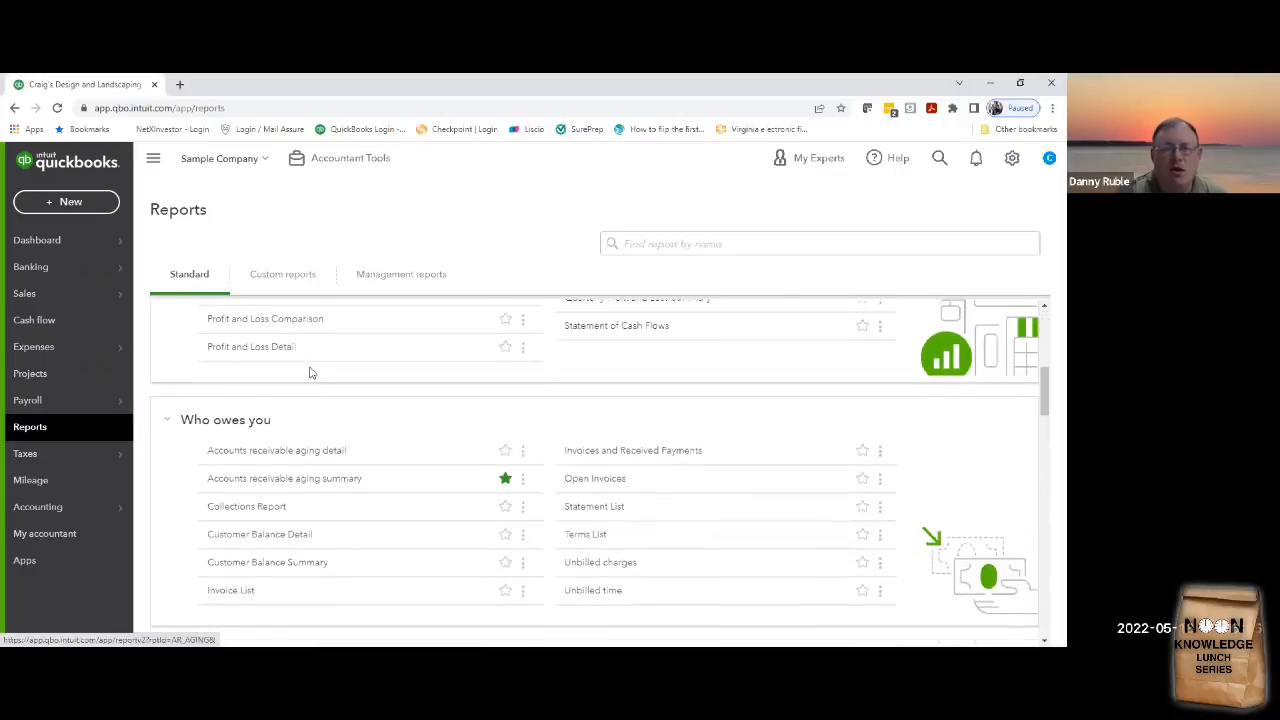
pyautogui.scroll(-5, 310, 373)
pyautogui.scroll(-3, 309, 372)
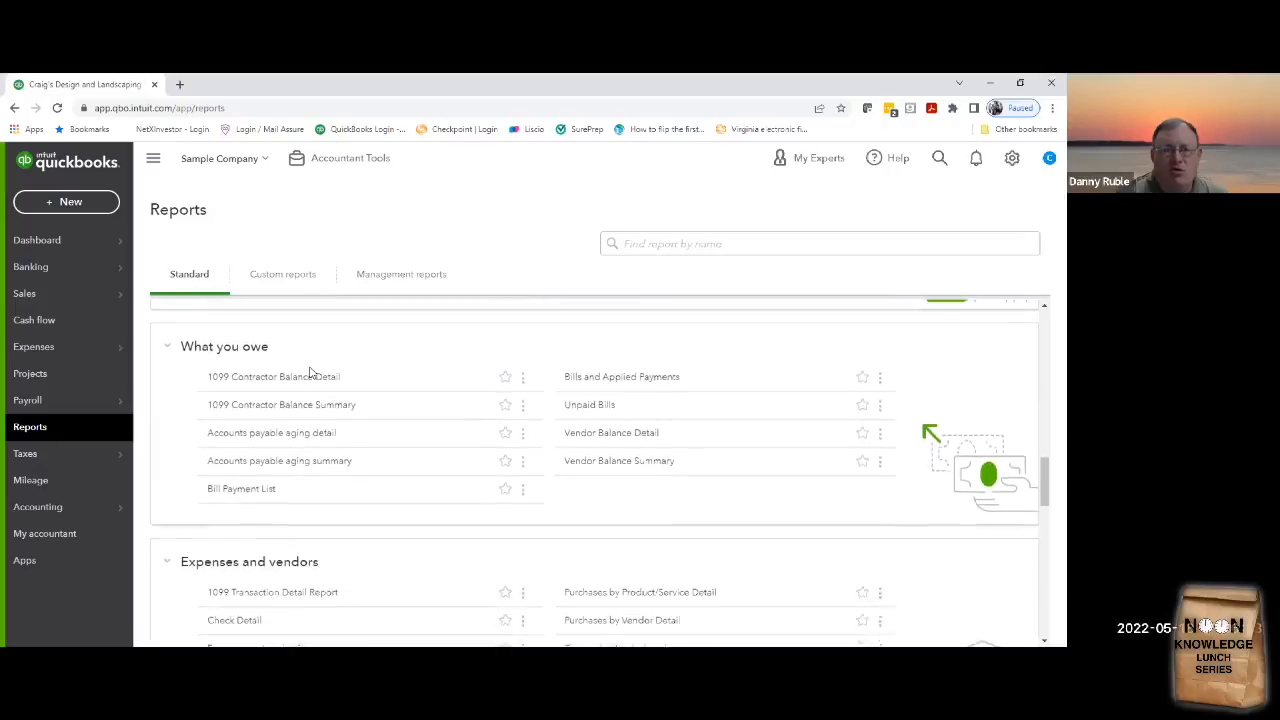
pyautogui.scroll(2, 309, 372)
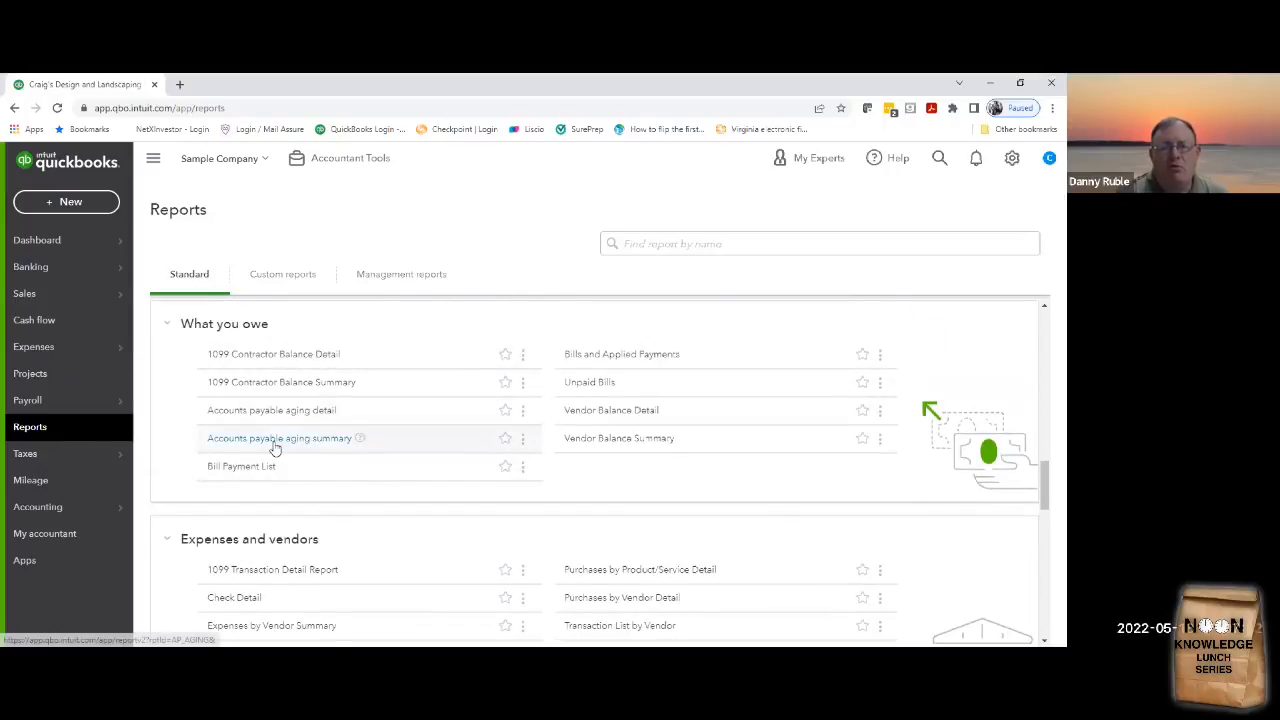
pyautogui.click(505, 440)
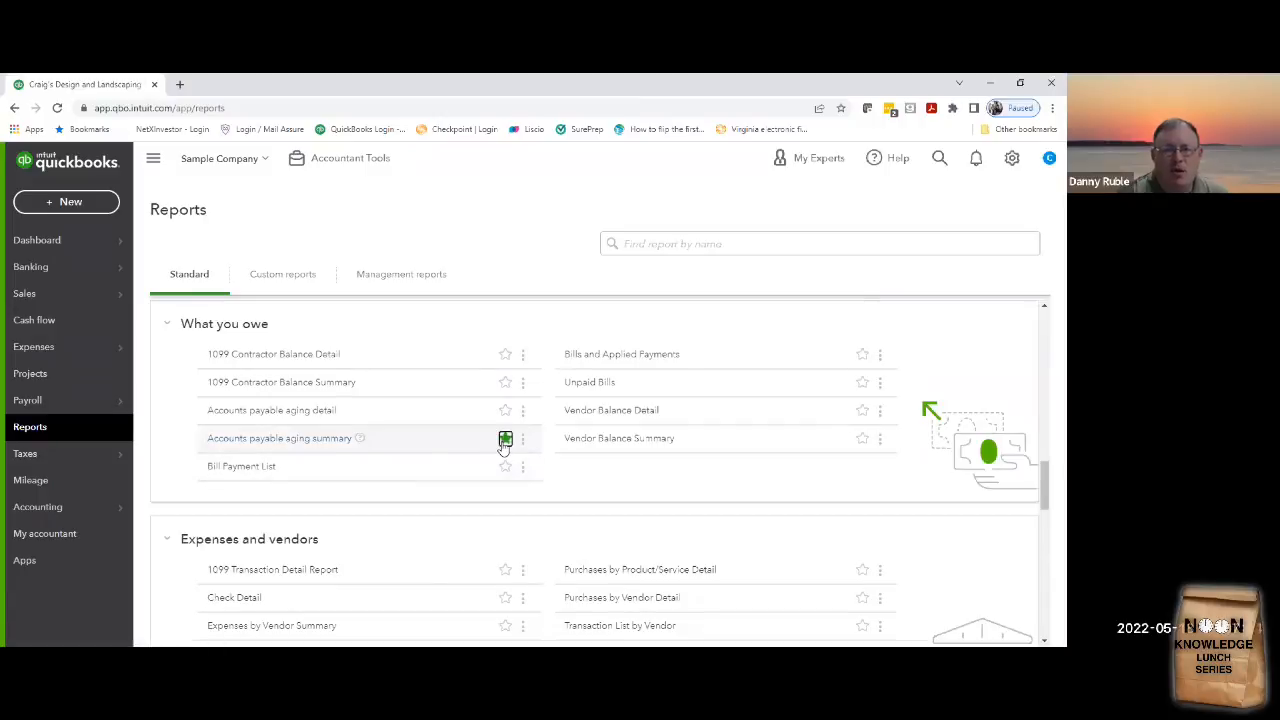
pyautogui.click(309, 440)
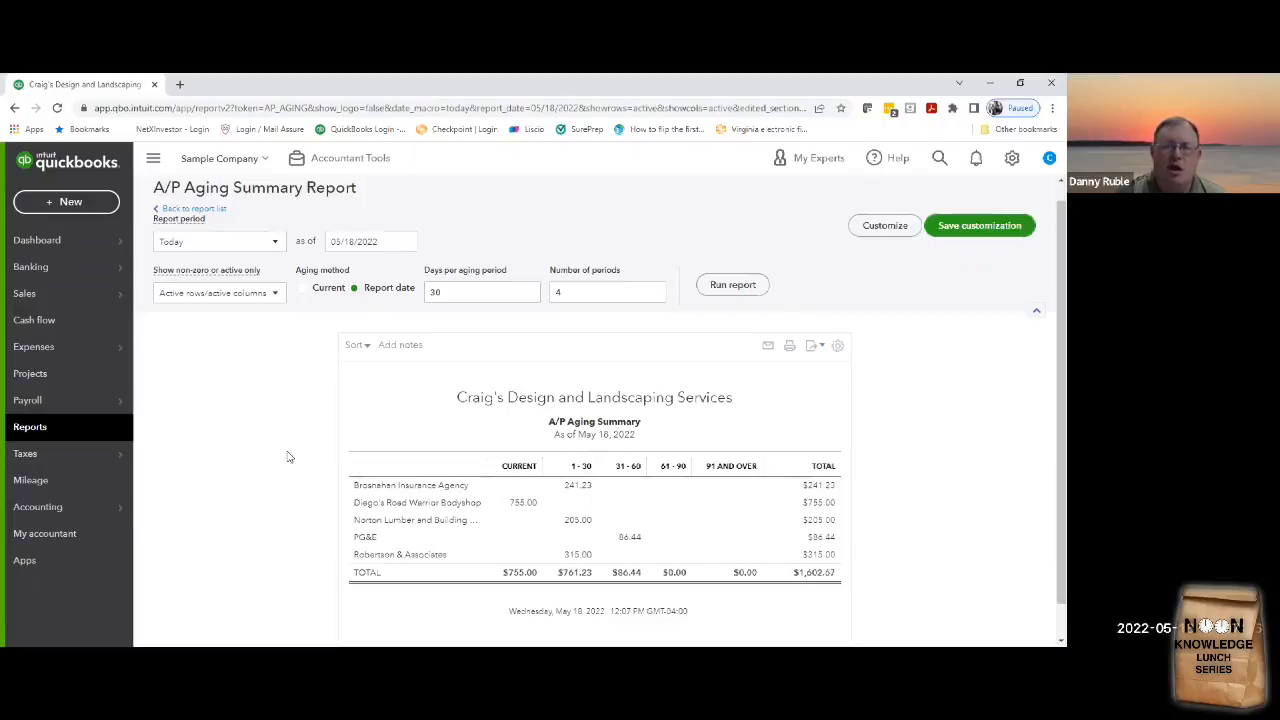
pyautogui.scroll(1, 287, 457)
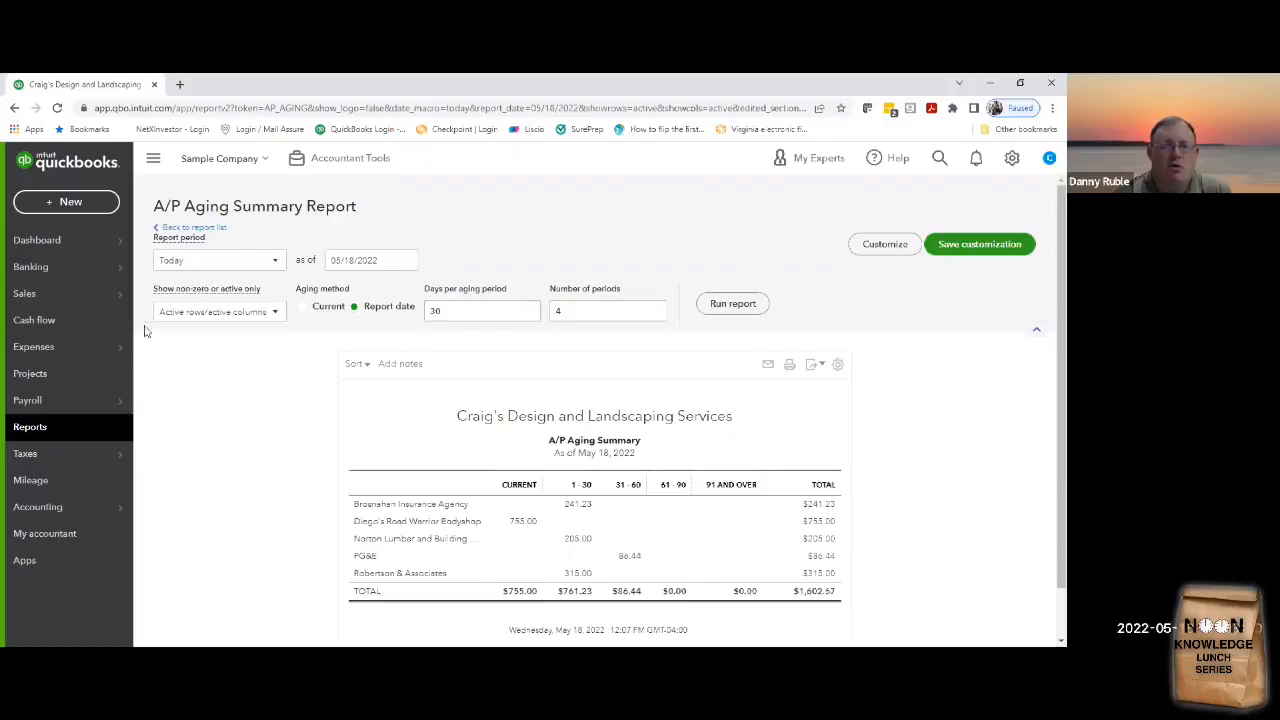
# - Open the vendor list and review the vendors with their contact details and open balances
pyautogui.moveTo(73, 357)
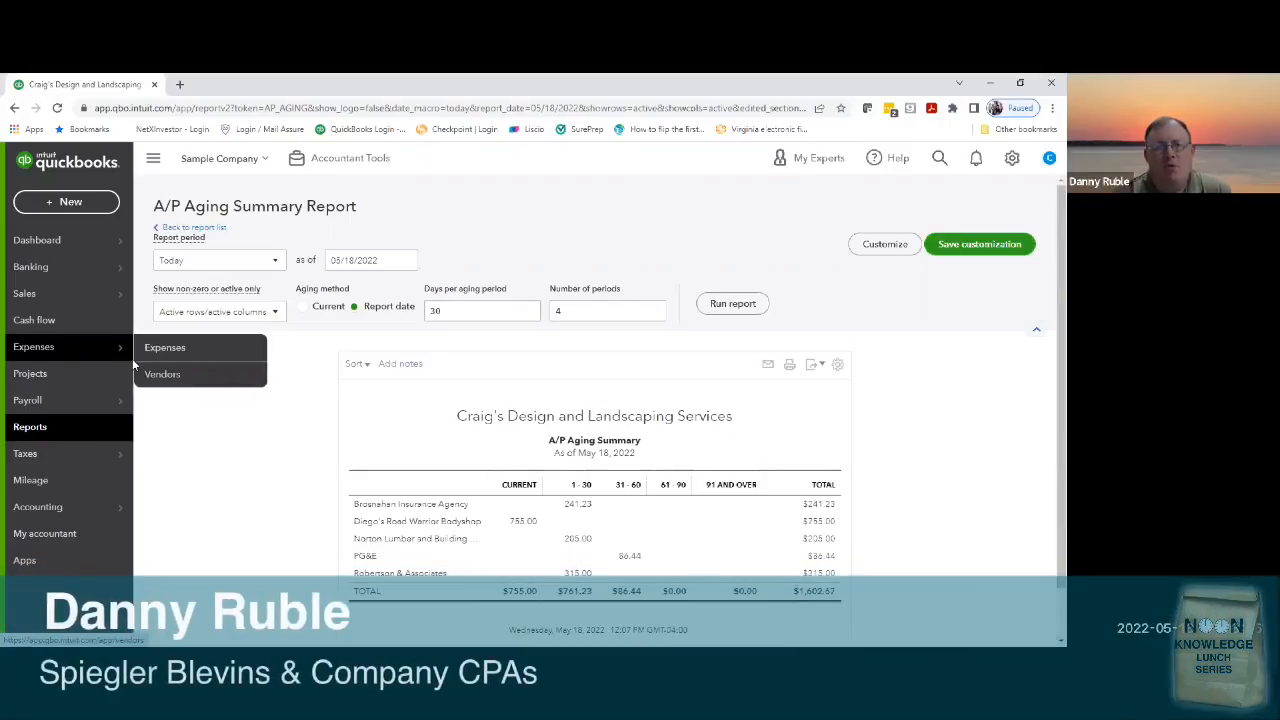
pyautogui.click(184, 378)
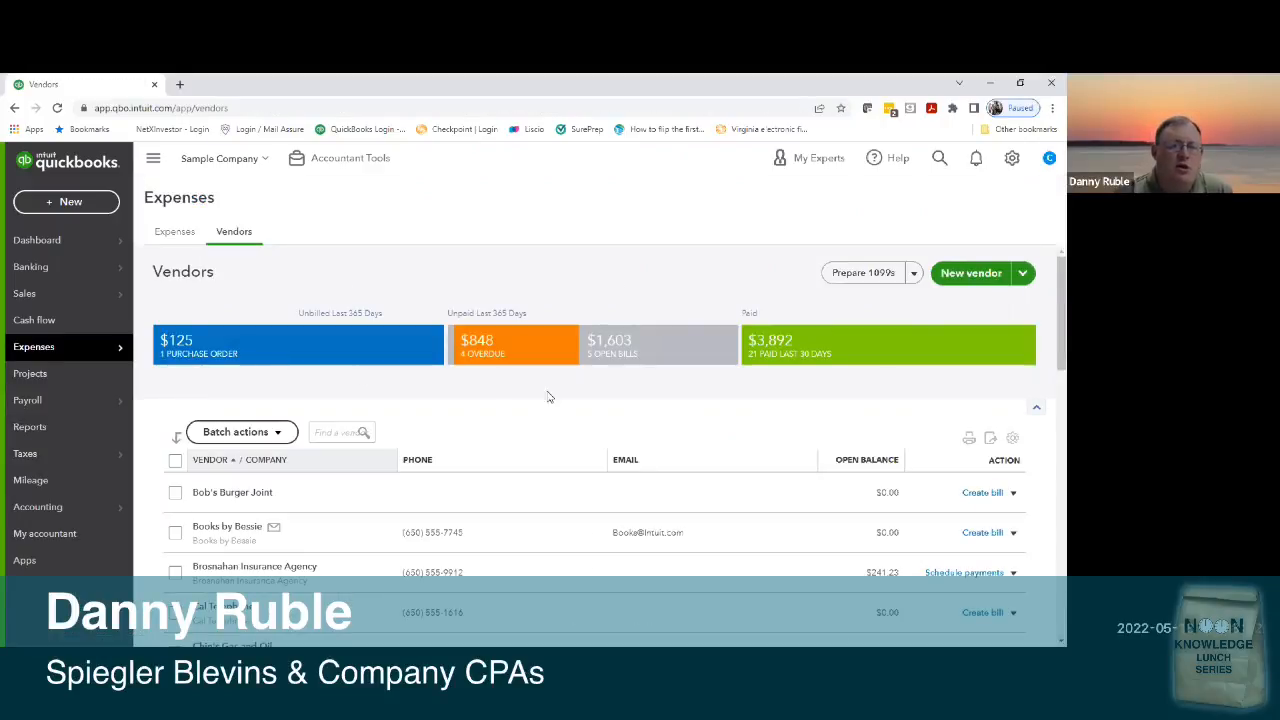
pyautogui.scroll(-2, 755, 426)
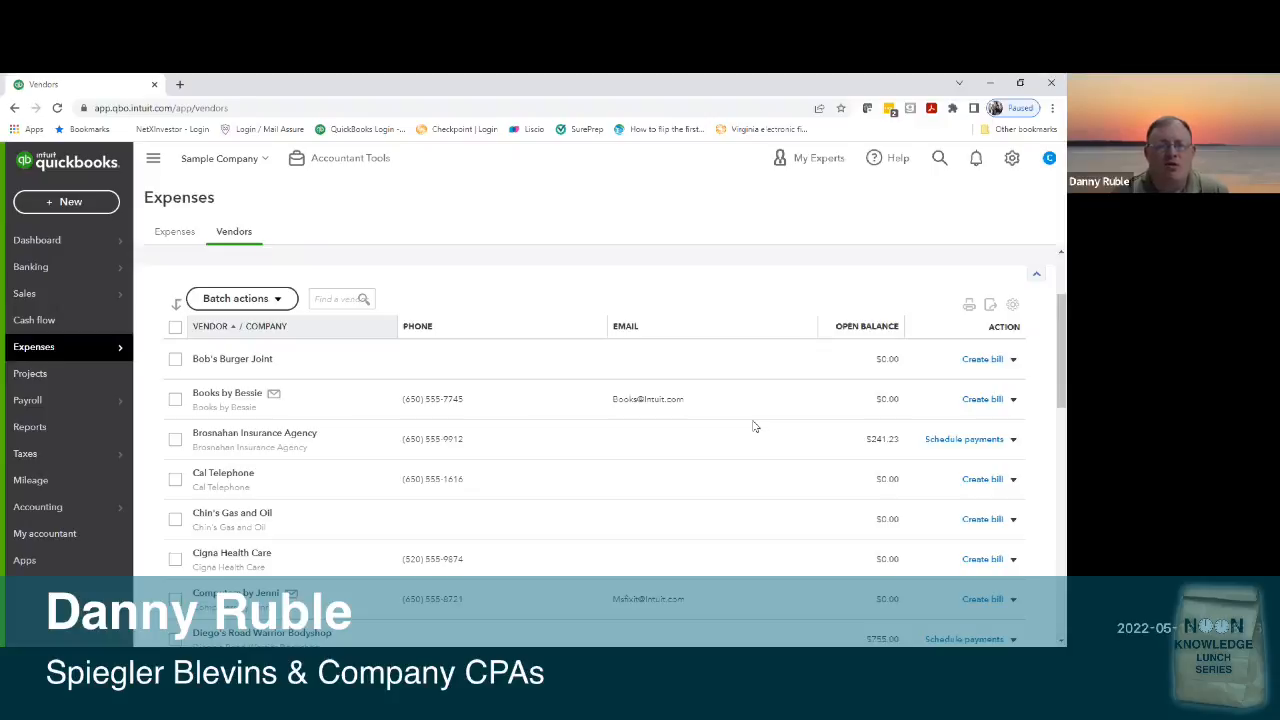
pyautogui.scroll(-5, 754, 426)
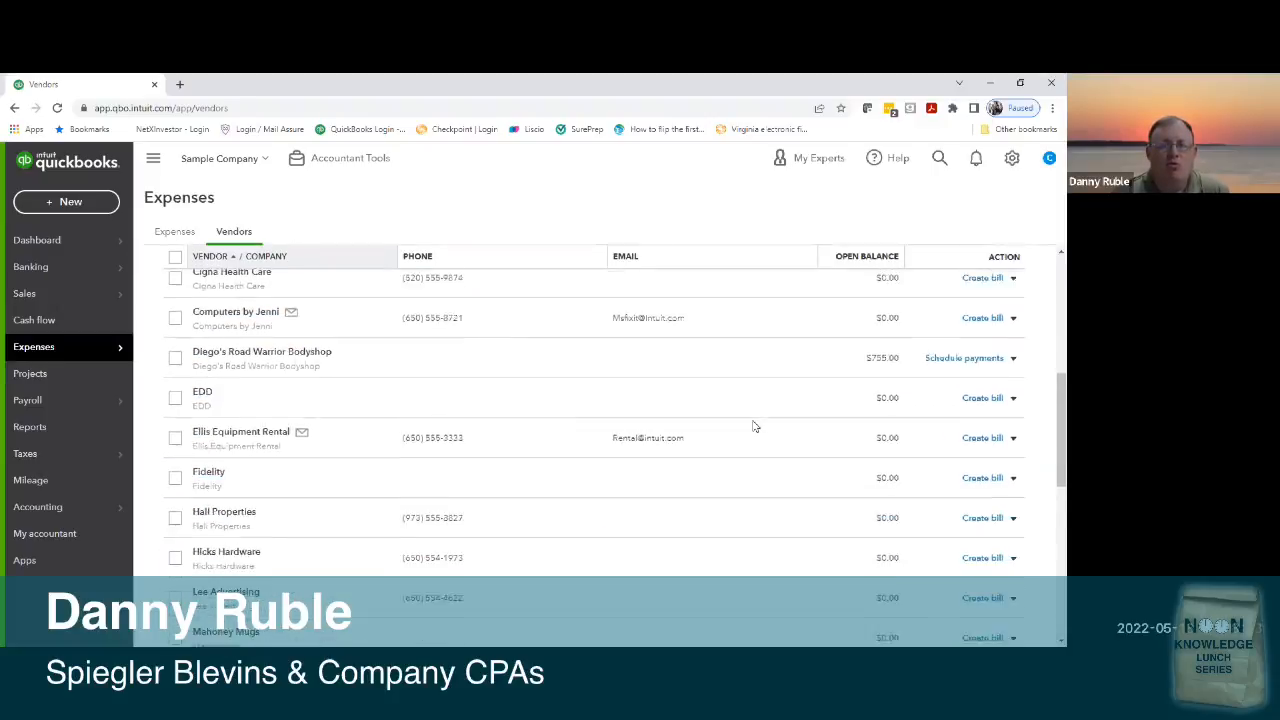
pyautogui.scroll(6, 754, 426)
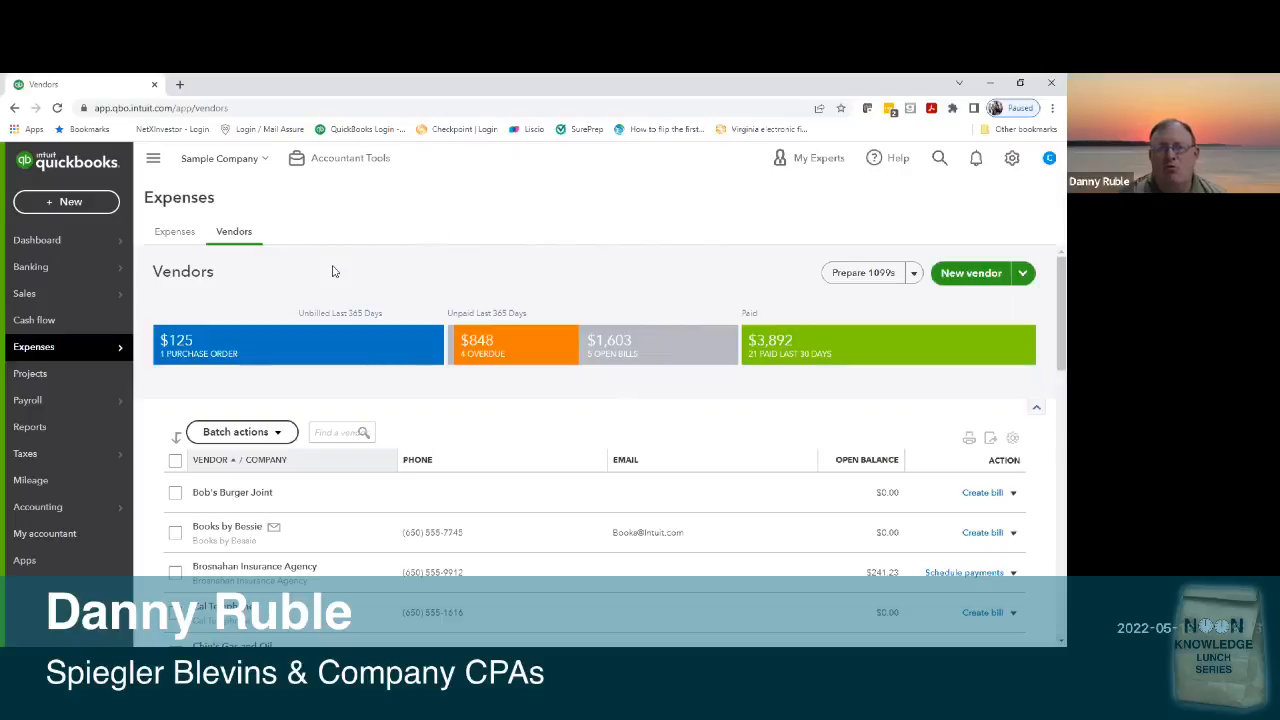
# - Start a new vendor record and enter Small Biz as the company name
pyautogui.click(985, 284)
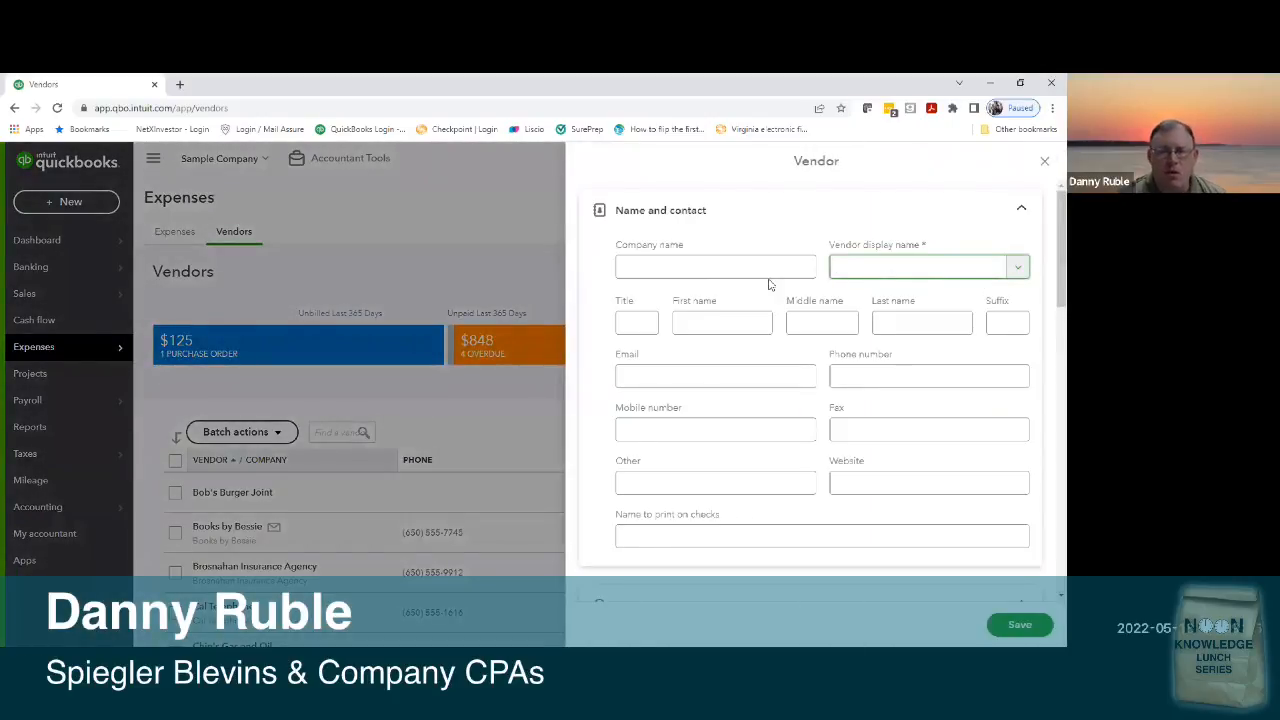
pyautogui.click(761, 274)
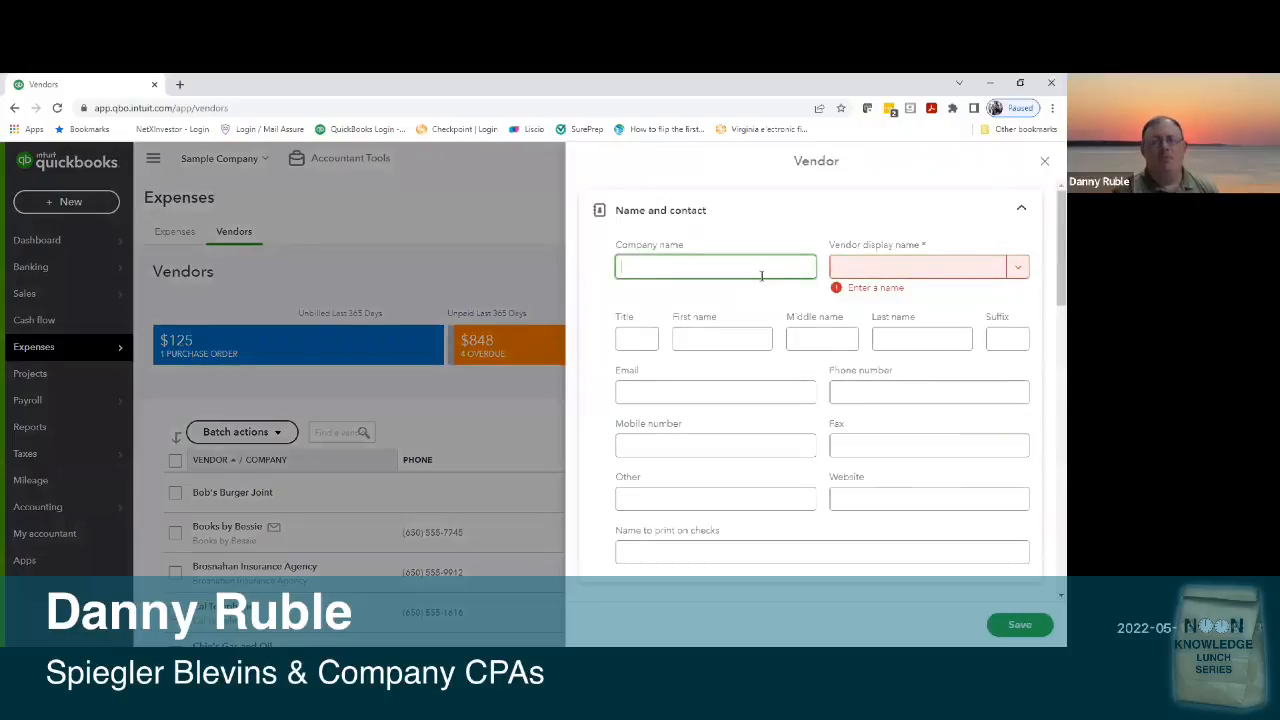
pyautogui.write('Vi')
pyautogui.press('BackSpace')
pyautogui.press('BackSpace')
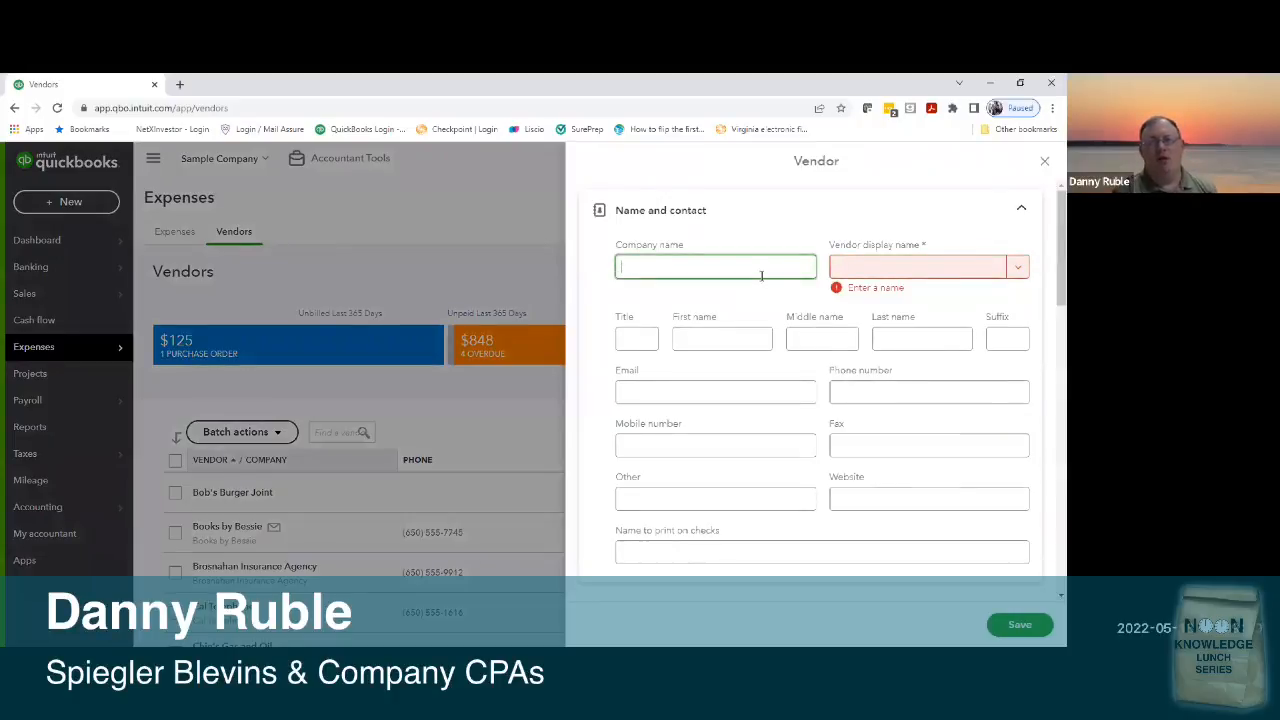
pyautogui.write('Sam')
pyautogui.press('BackSpace')
pyautogui.press('BackSpace')
pyautogui.write('mall ')
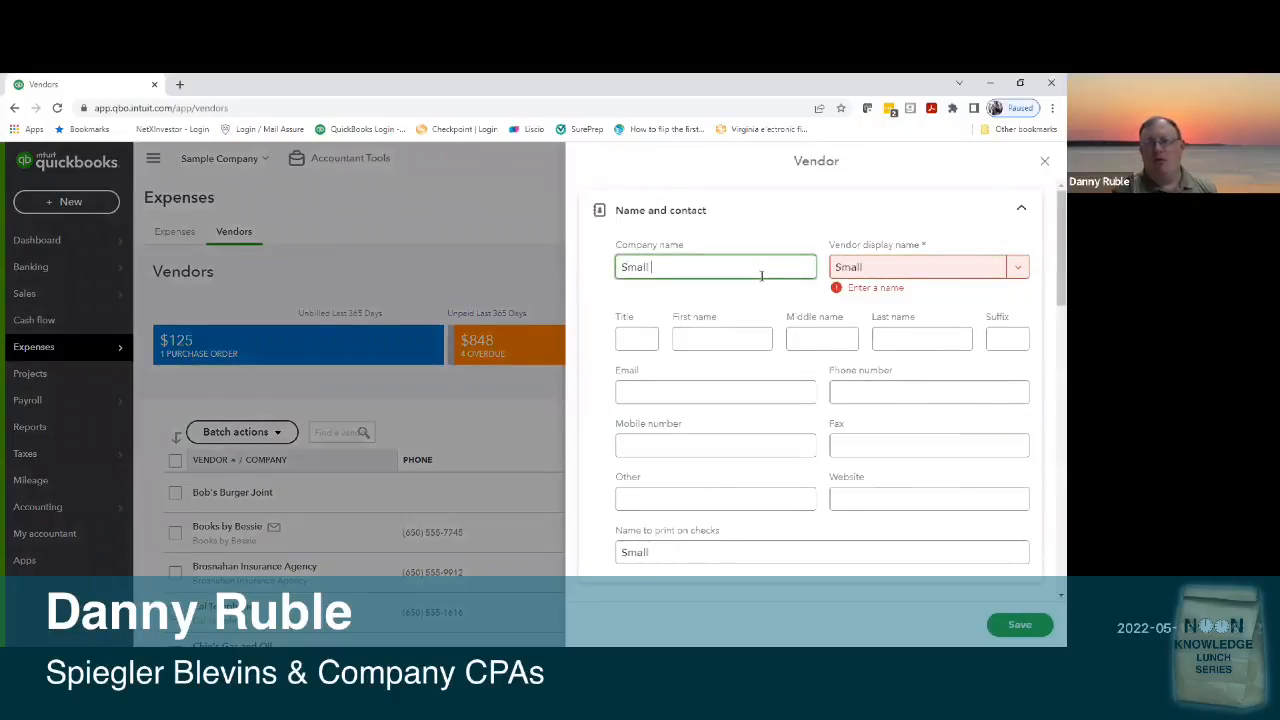
pyautogui.write('Biz')
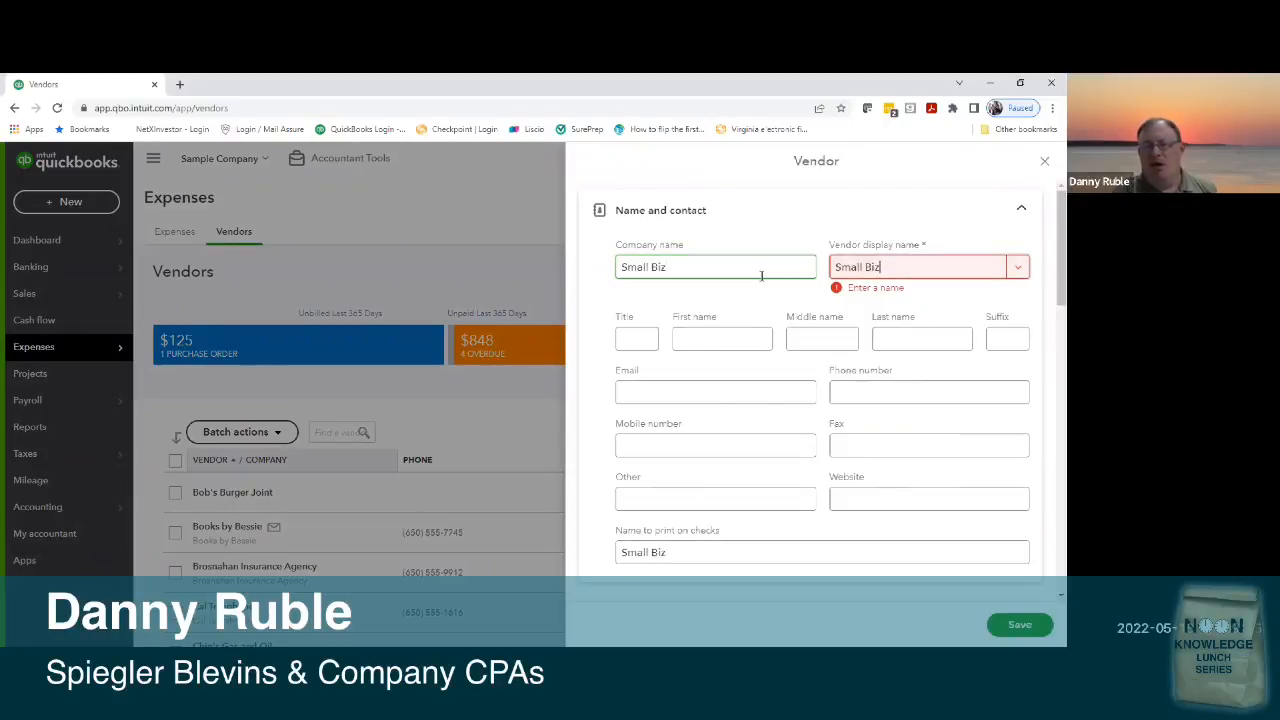
# - Change the vendor display name to Small Biz followed by a hyphen and the contact's first name
pyautogui.click(955, 270)
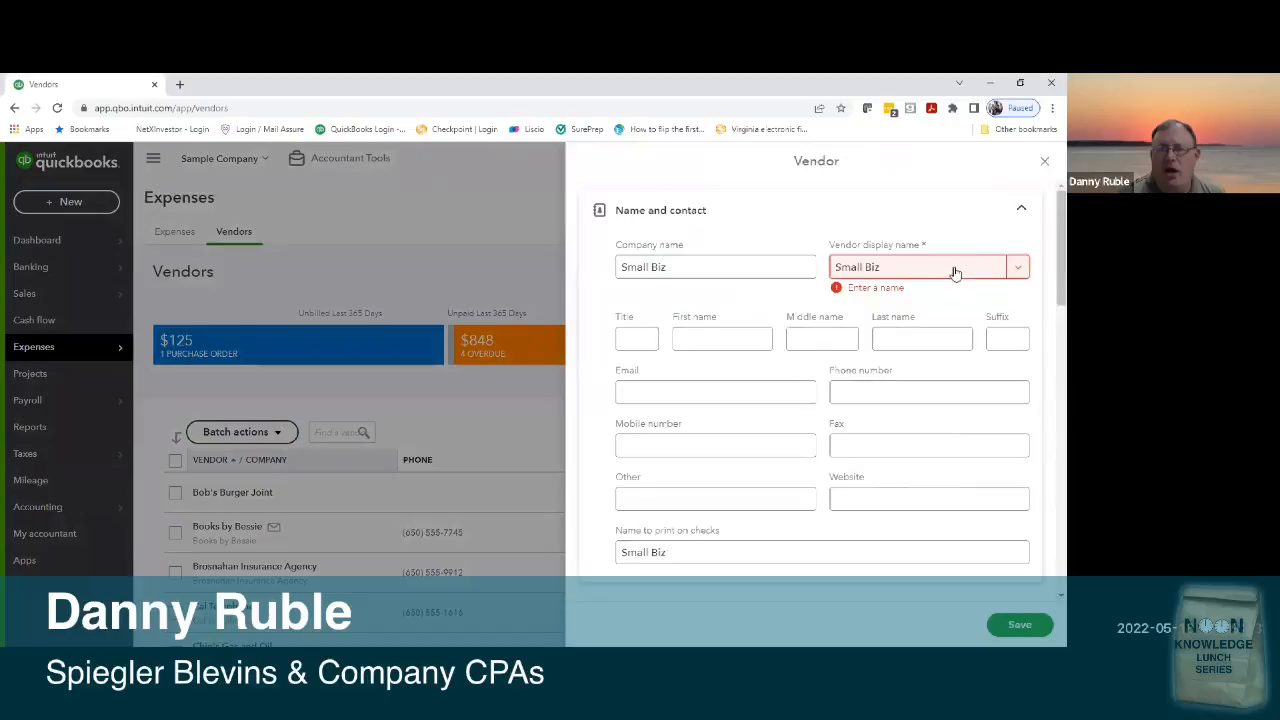
pyautogui.click(1017, 266)
pyautogui.click(908, 314)
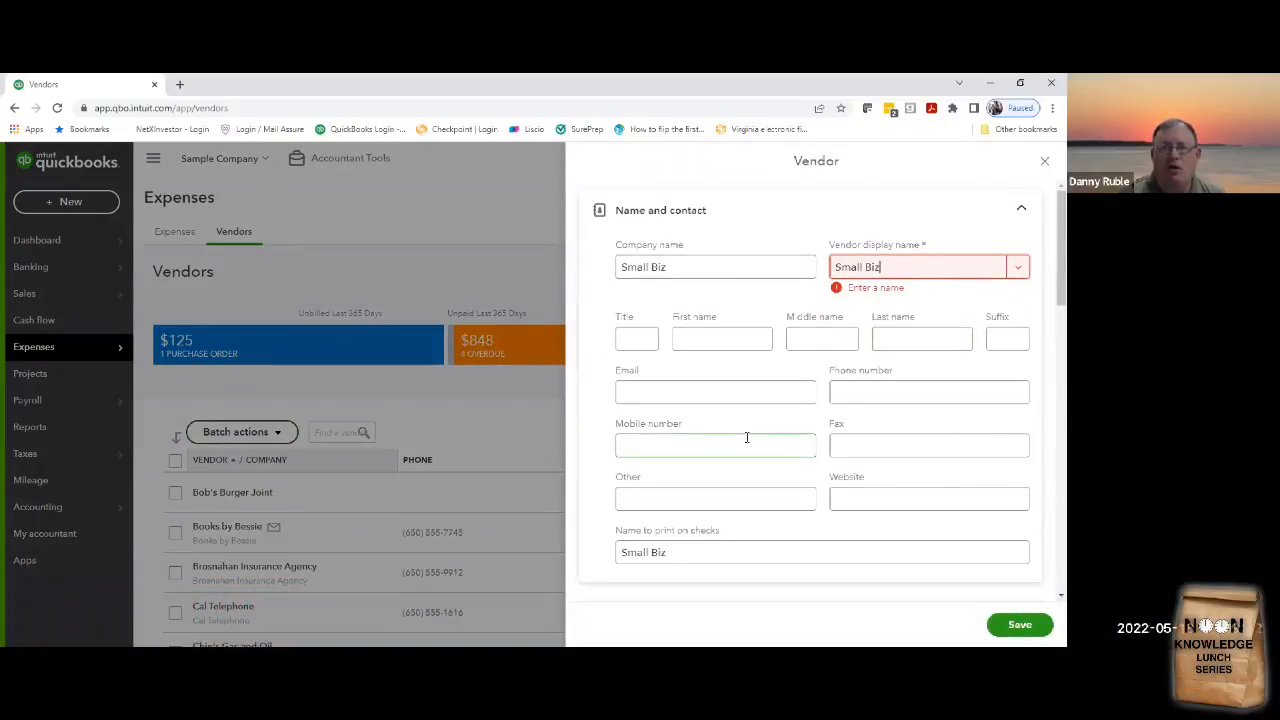
pyautogui.press('BackSpace')
pyautogui.press('BackSpace')
pyautogui.press('BackSpace')
pyautogui.press('BackSpace')
pyautogui.press('BackSpace')
pyautogui.press('BackSpace')
pyautogui.press('BackSpace')
pyautogui.press('BackSpace')
pyautogui.press('BackSpace')
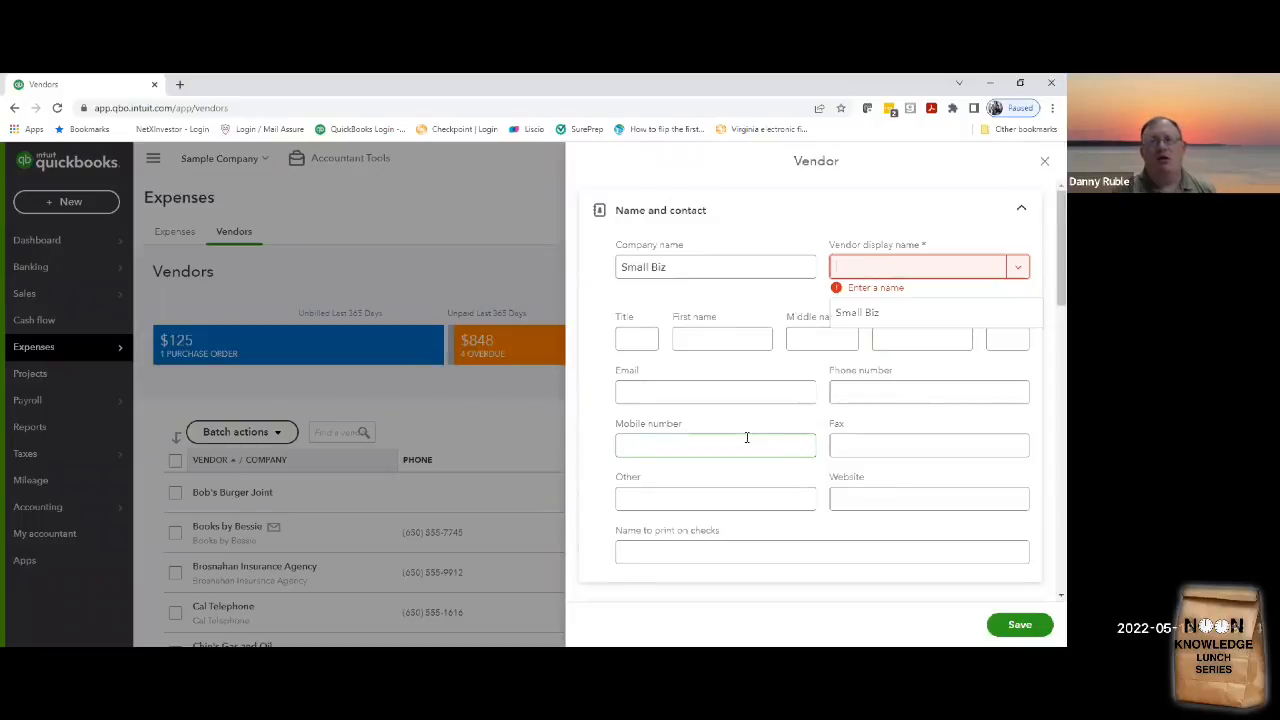
pyautogui.write('S')
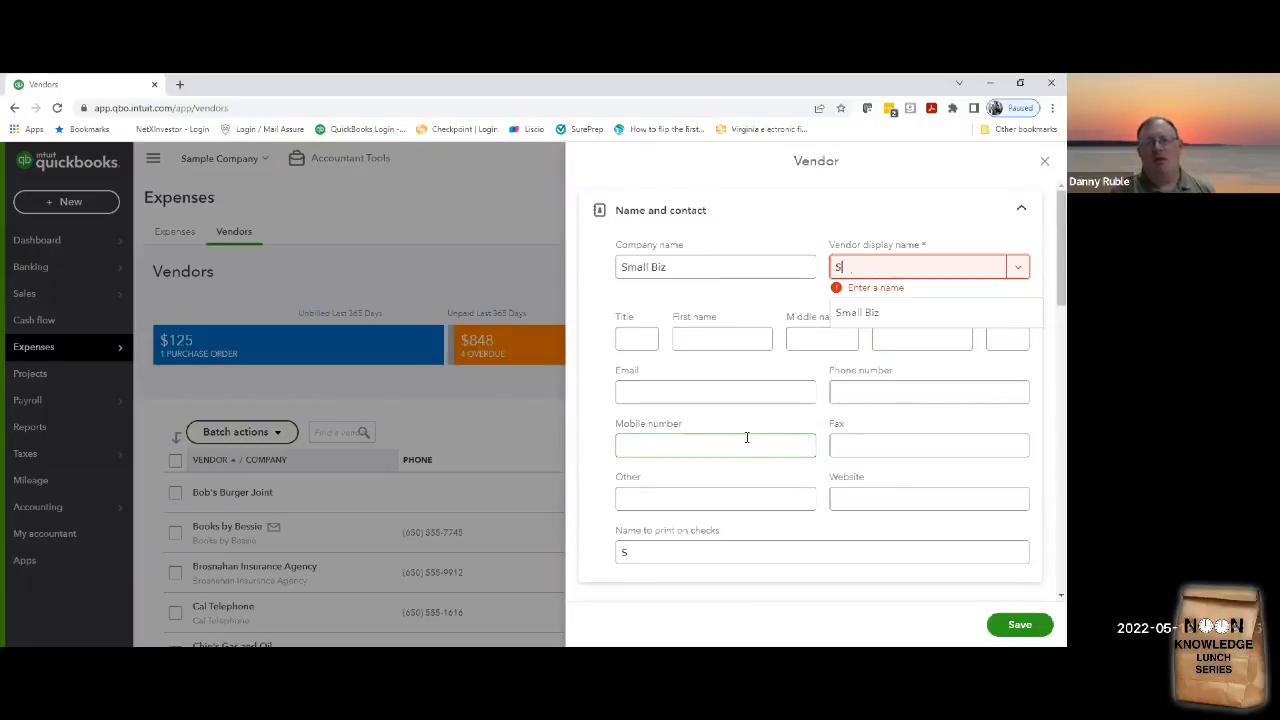
pyautogui.write('mall Biz - CA')
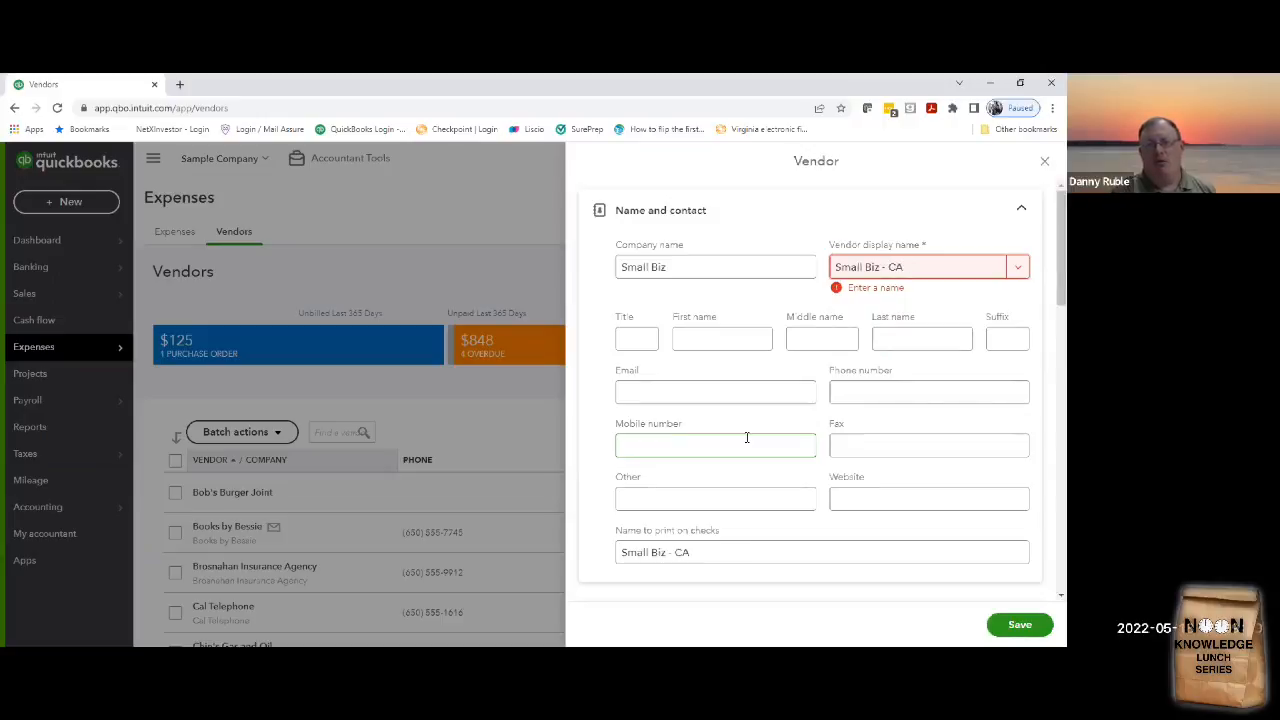
pyautogui.press('BackSpace')
pyautogui.write('athy')
pyautogui.press('Tab')
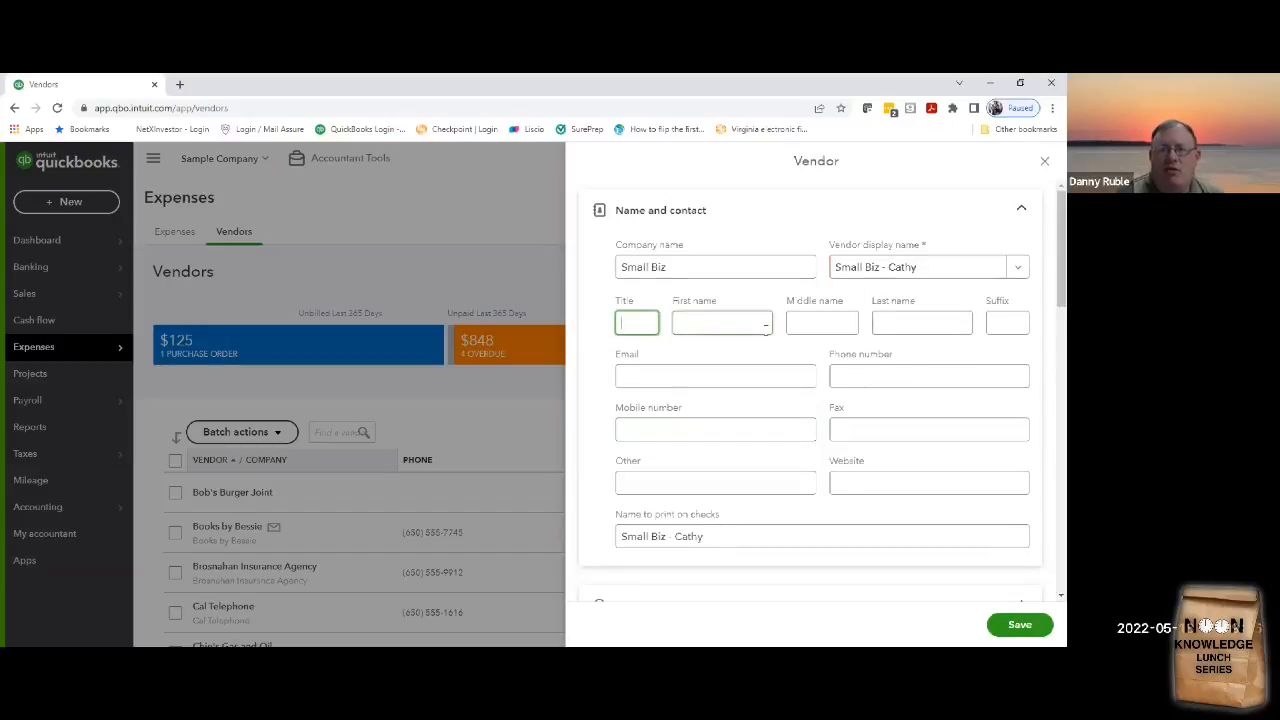
# - Review the new vendor form's name, contact and address fields, especially the name to print on checks compared with the company name
pyautogui.scroll(-1, 765, 327)
pyautogui.scroll(1, 765, 327)
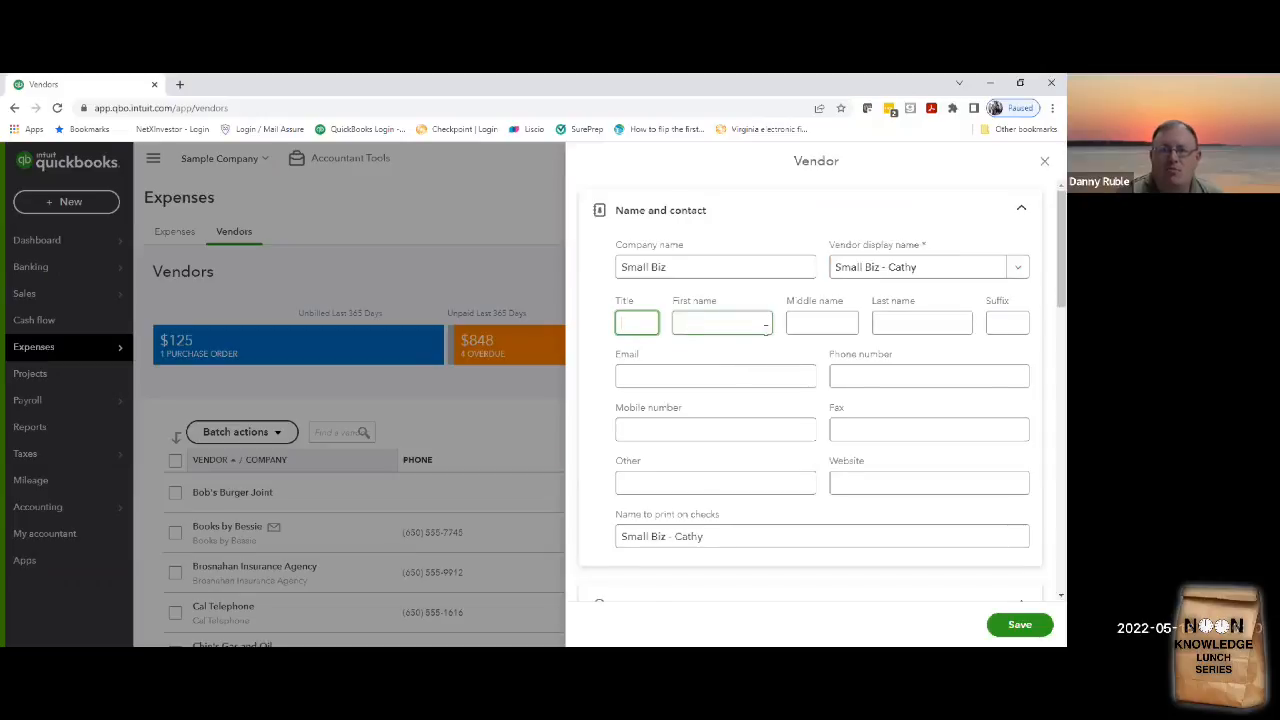
pyautogui.scroll(-2, 765, 327)
pyautogui.scroll(-1, 765, 327)
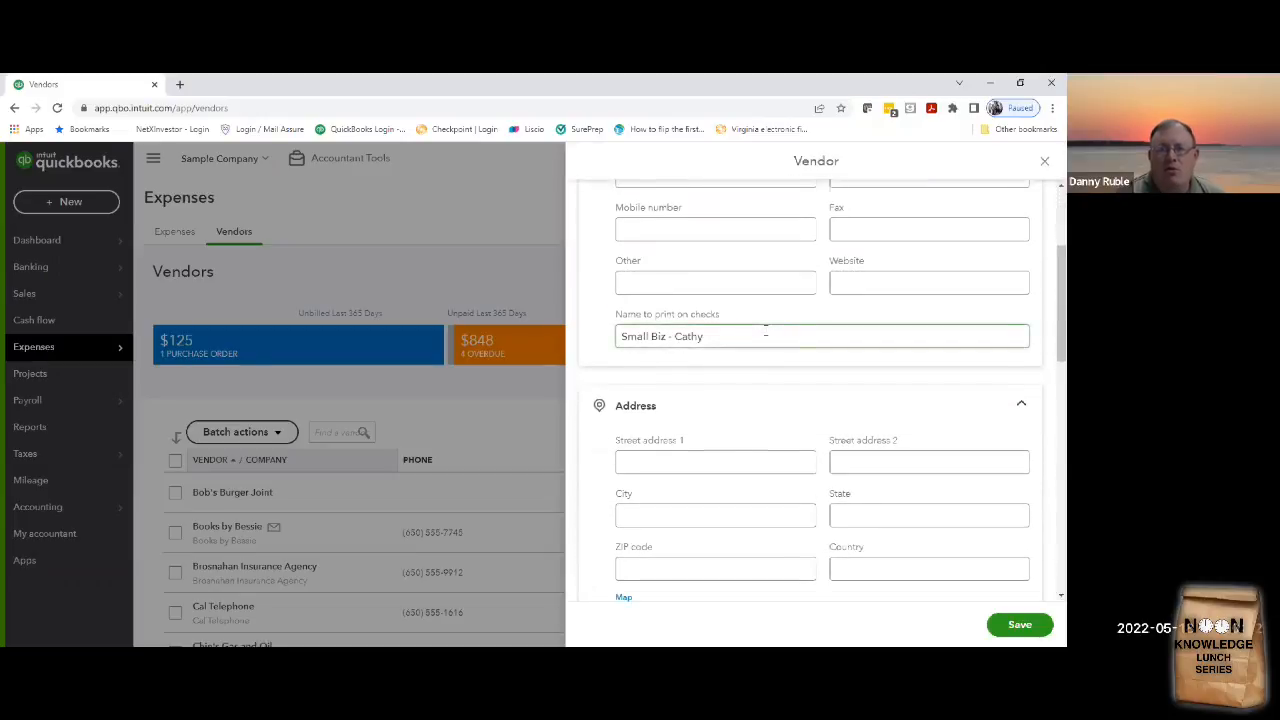
pyautogui.scroll(1, 765, 327)
pyautogui.scroll(1, 765, 327)
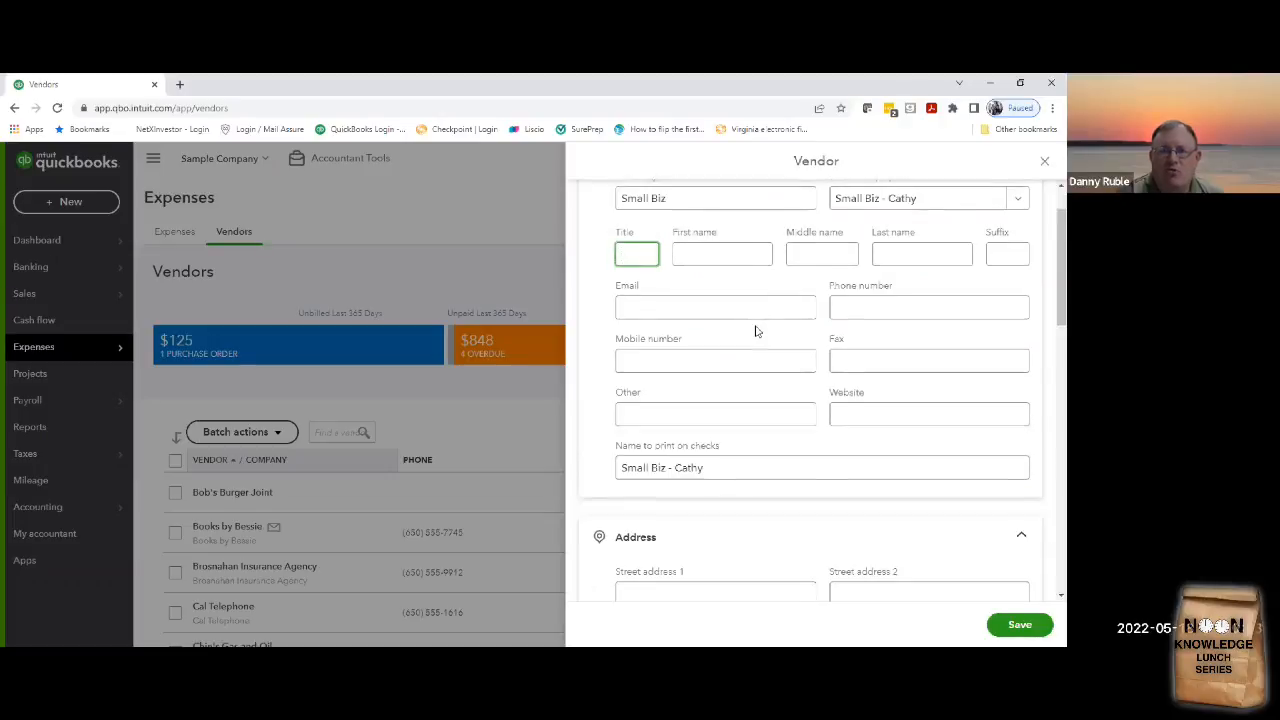
pyautogui.scroll(-3, 757, 331)
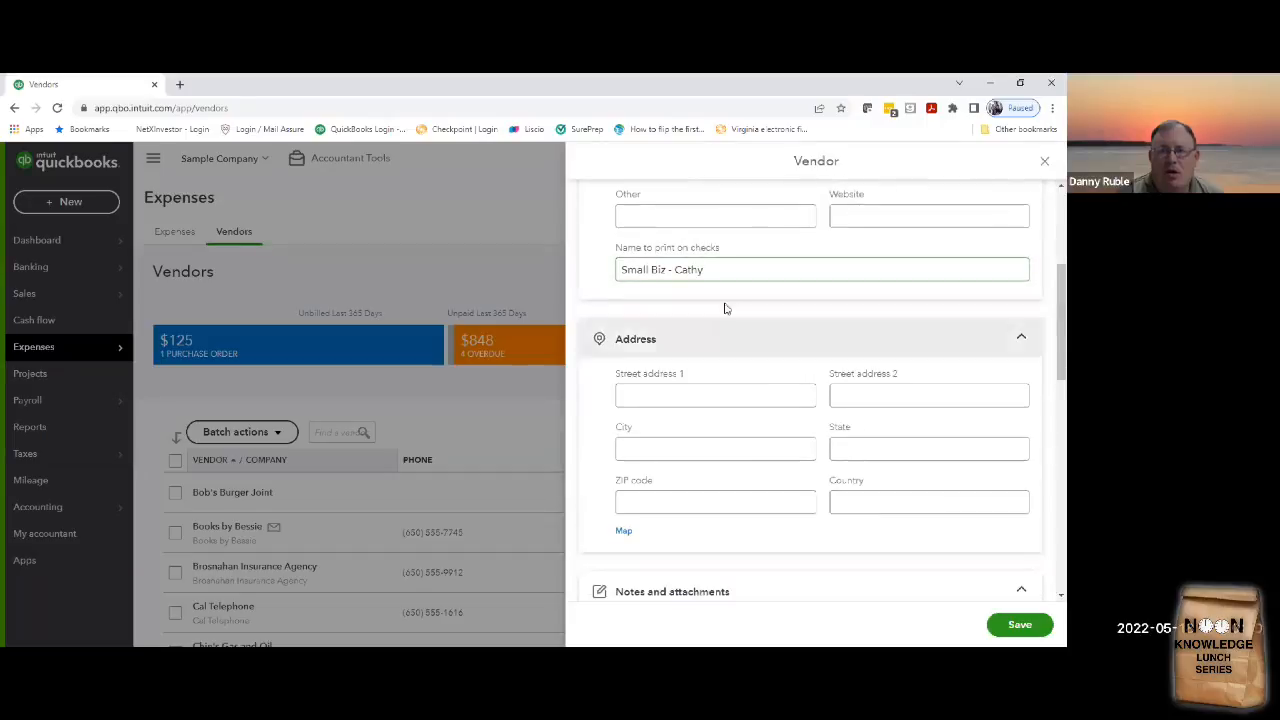
pyautogui.moveTo(723, 267); pyautogui.dragTo(620, 271)
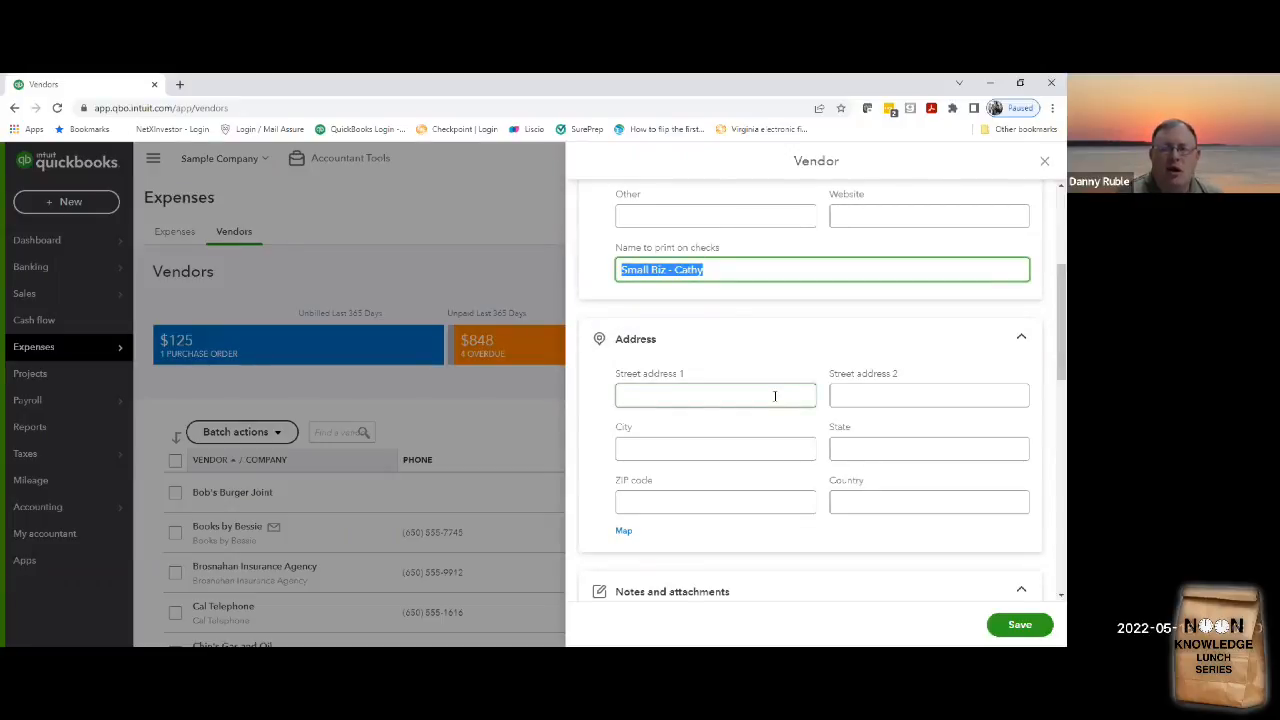
pyautogui.scroll(3, 775, 396)
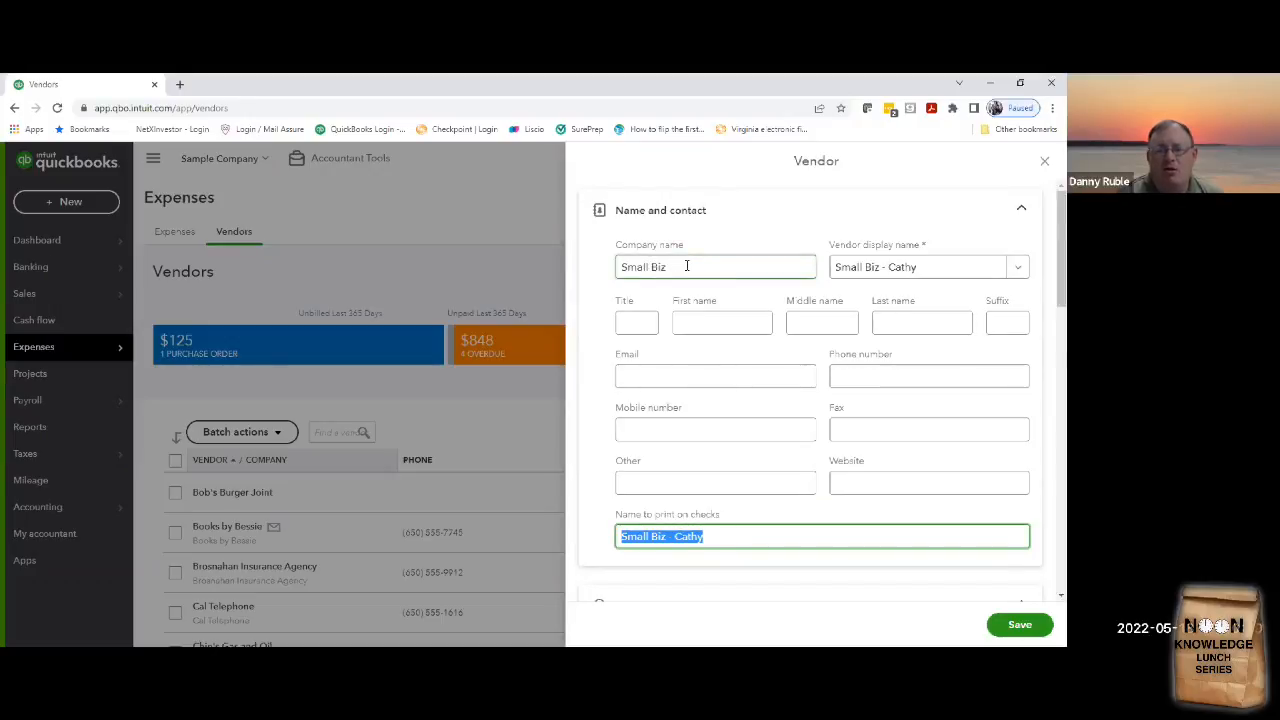
pyautogui.scroll(-2, 728, 518)
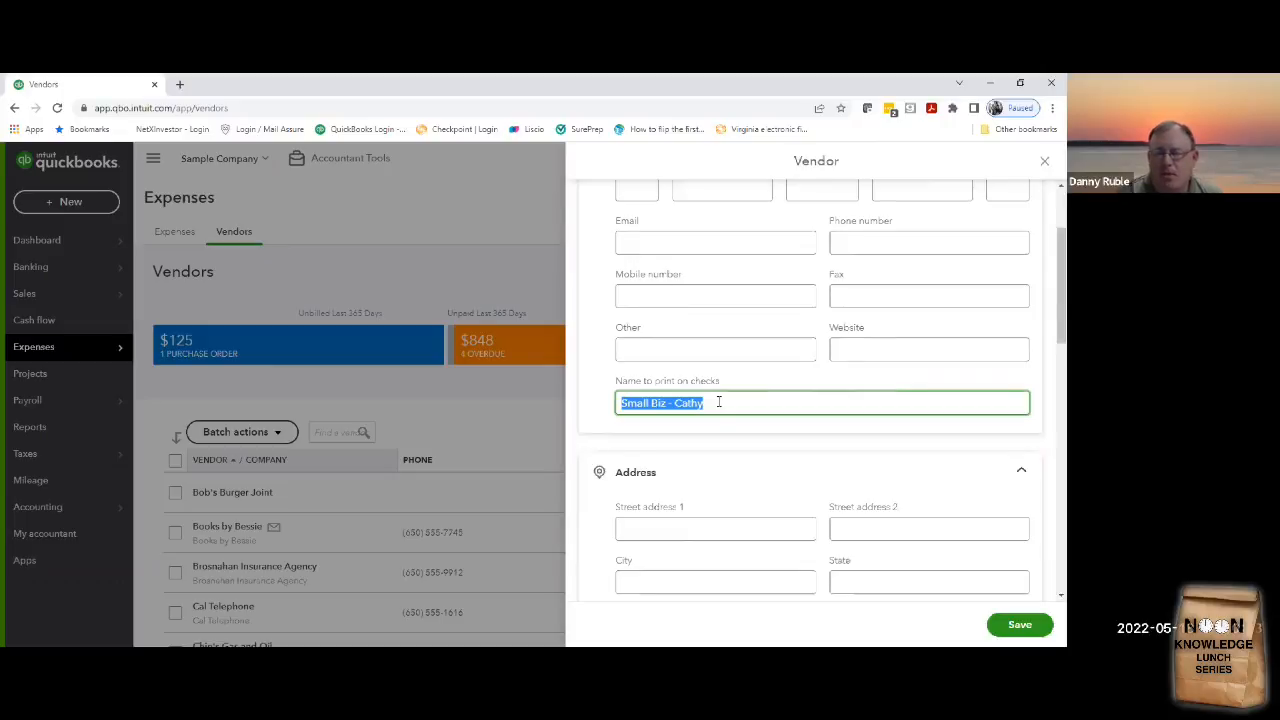
pyautogui.scroll(-2, 718, 401)
pyautogui.scroll(-2, 718, 401)
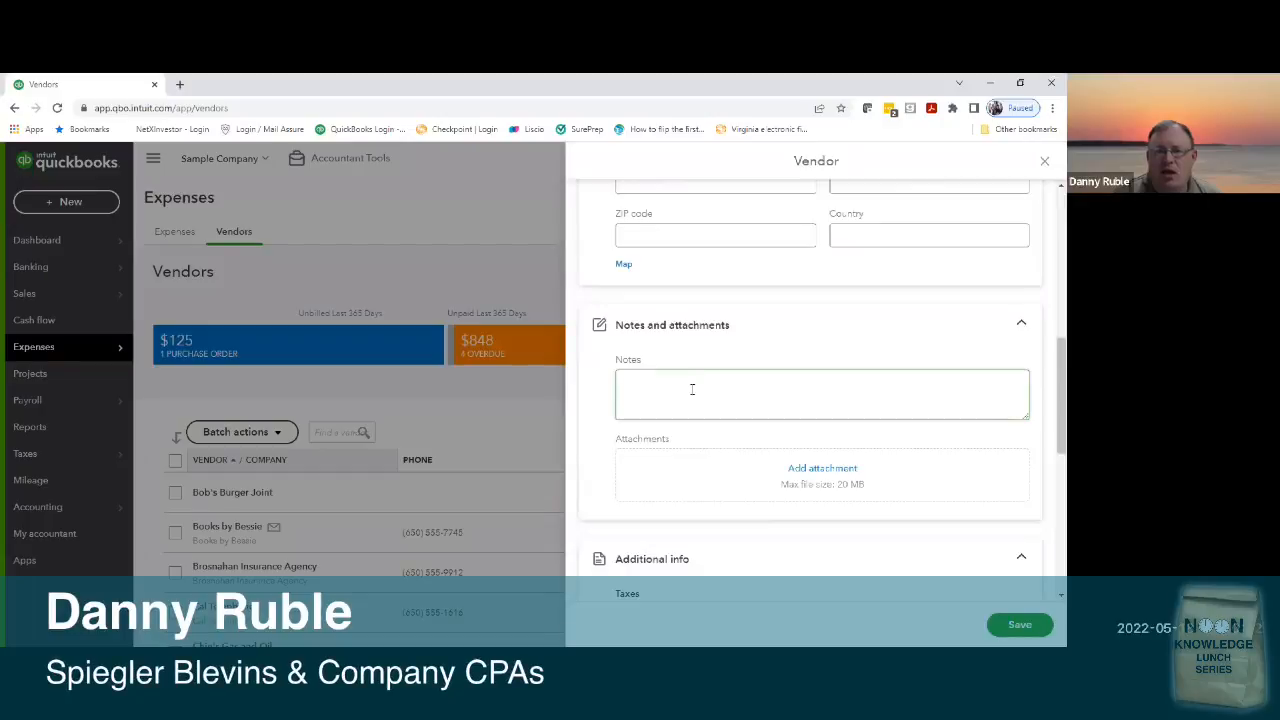
# - Enter the vendor's business ID number in the tax details and enable tracking payments for 1099
pyautogui.scroll(-1, 688, 387)
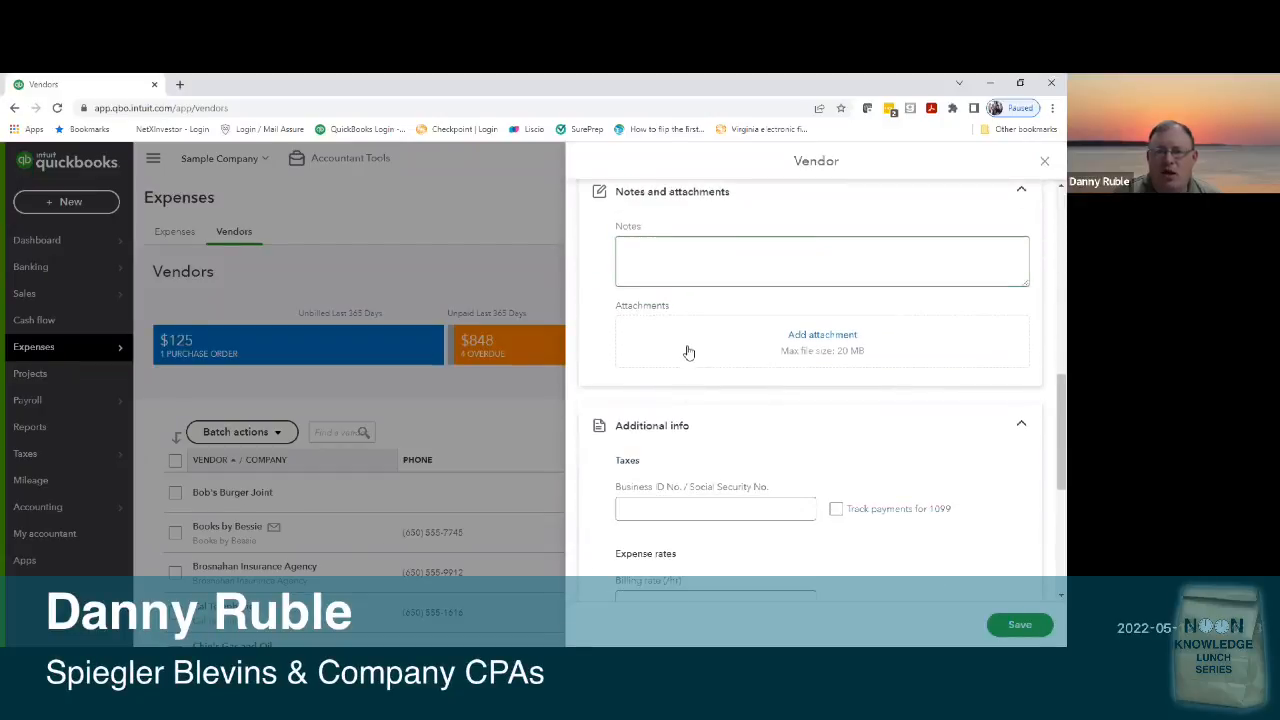
pyautogui.scroll(-1, 914, 337)
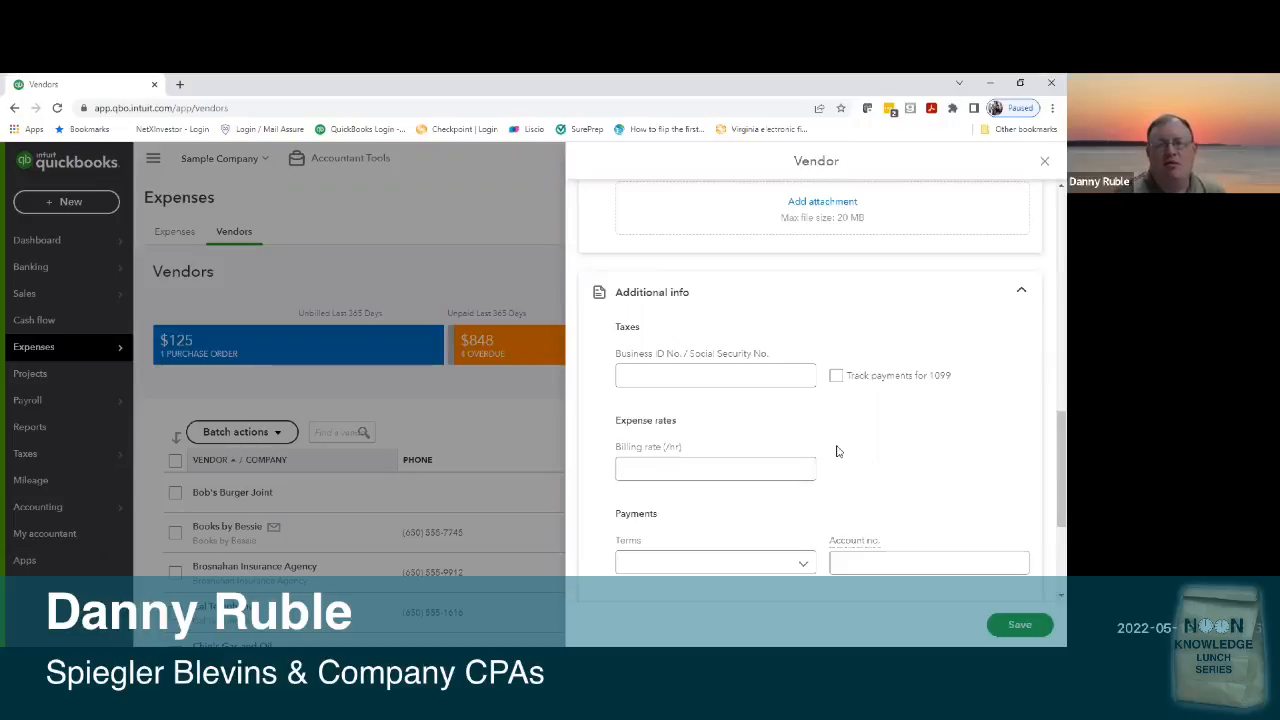
pyautogui.click(703, 387)
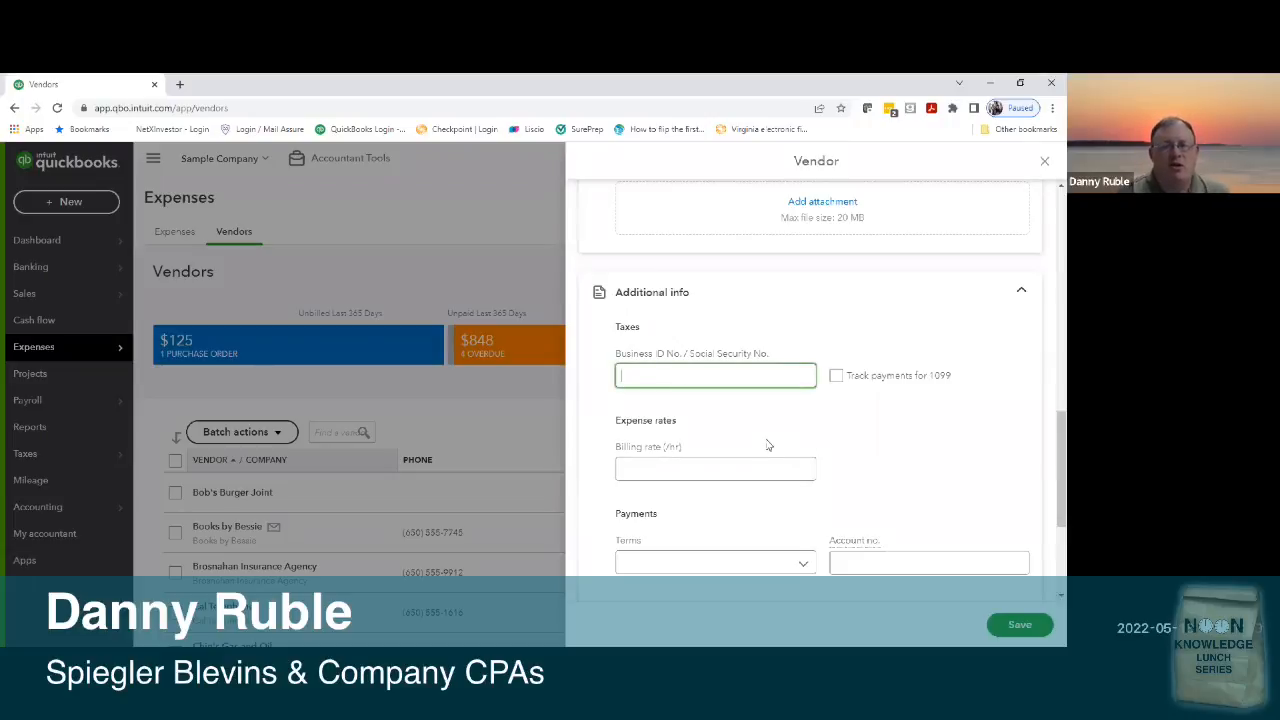
pyautogui.write('54-9999999')
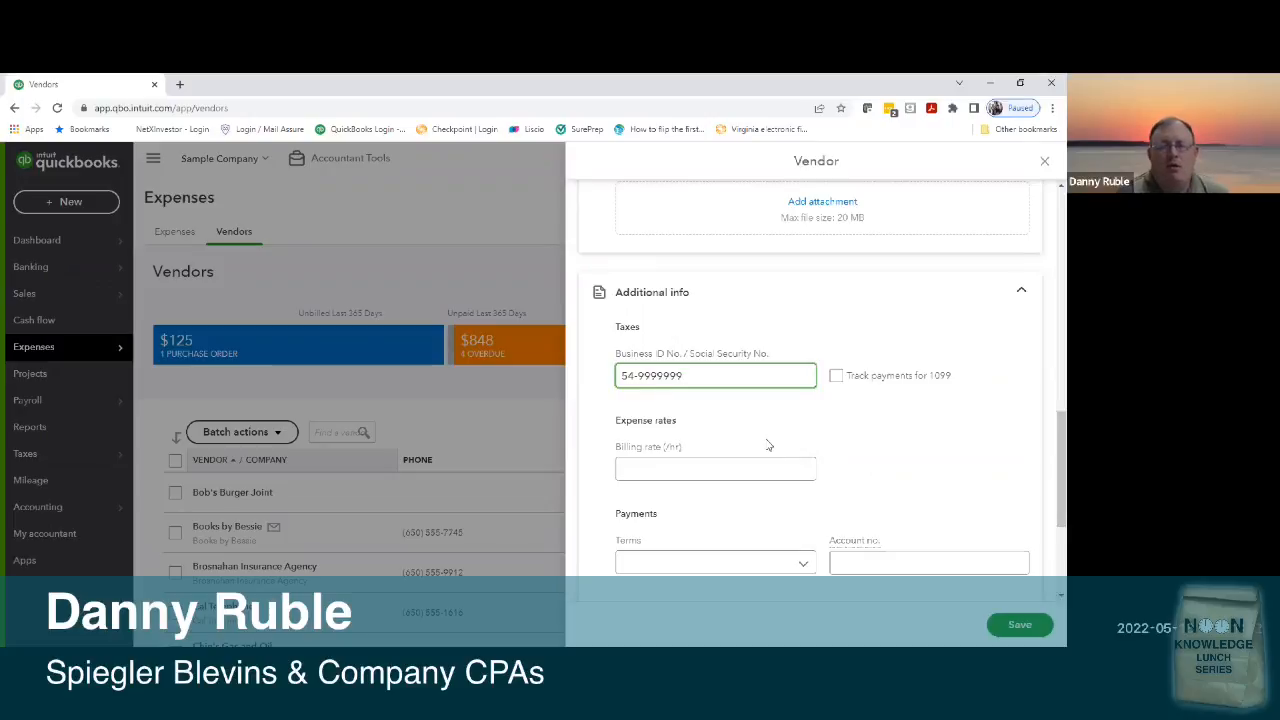
pyautogui.click(835, 384)
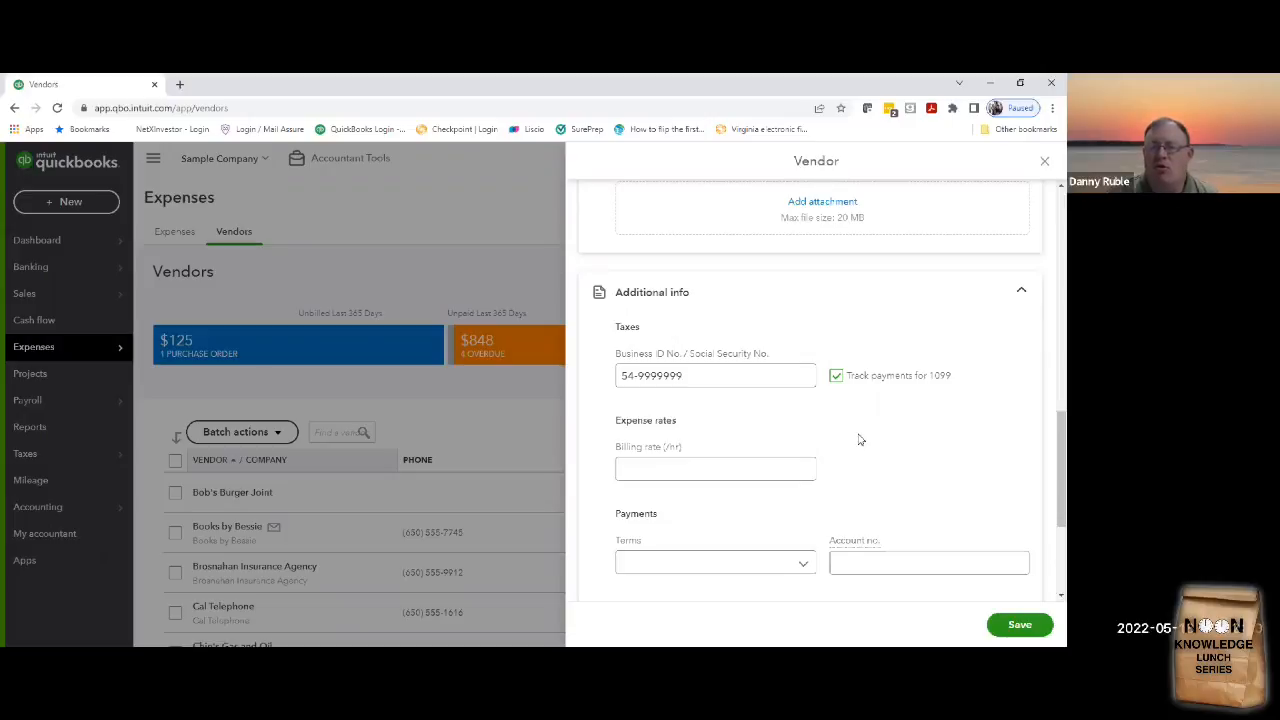
# - Set the vendor's default expense category to Utilities, leaving the payment terms blank, and save the vendor record
pyautogui.scroll(-1, 871, 405)
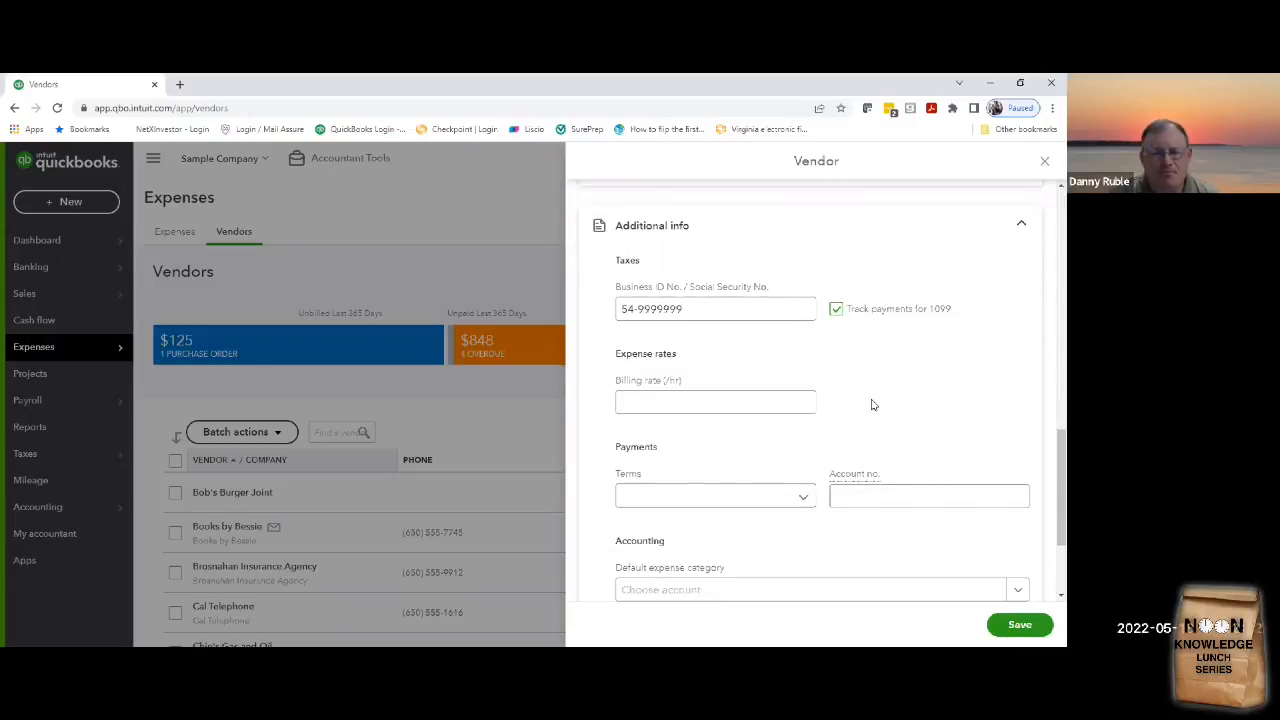
pyautogui.scroll(-1, 871, 405)
pyautogui.scroll(-1, 871, 405)
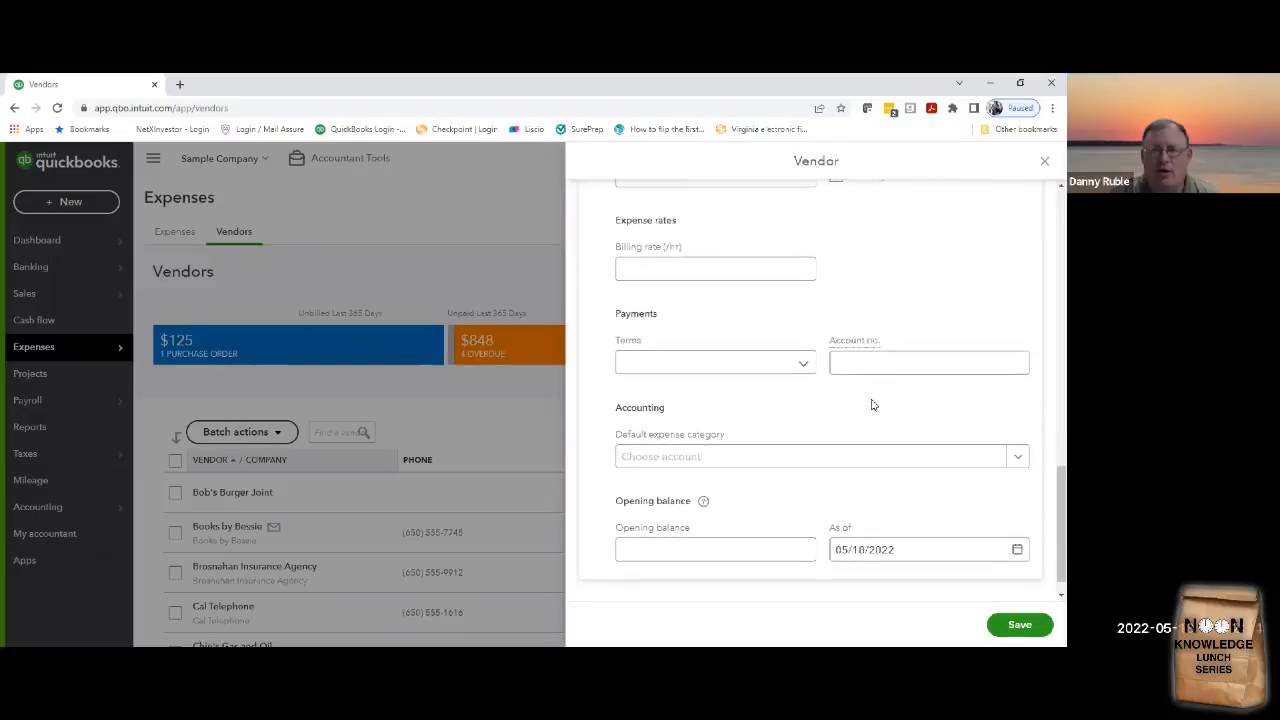
pyautogui.click(806, 366)
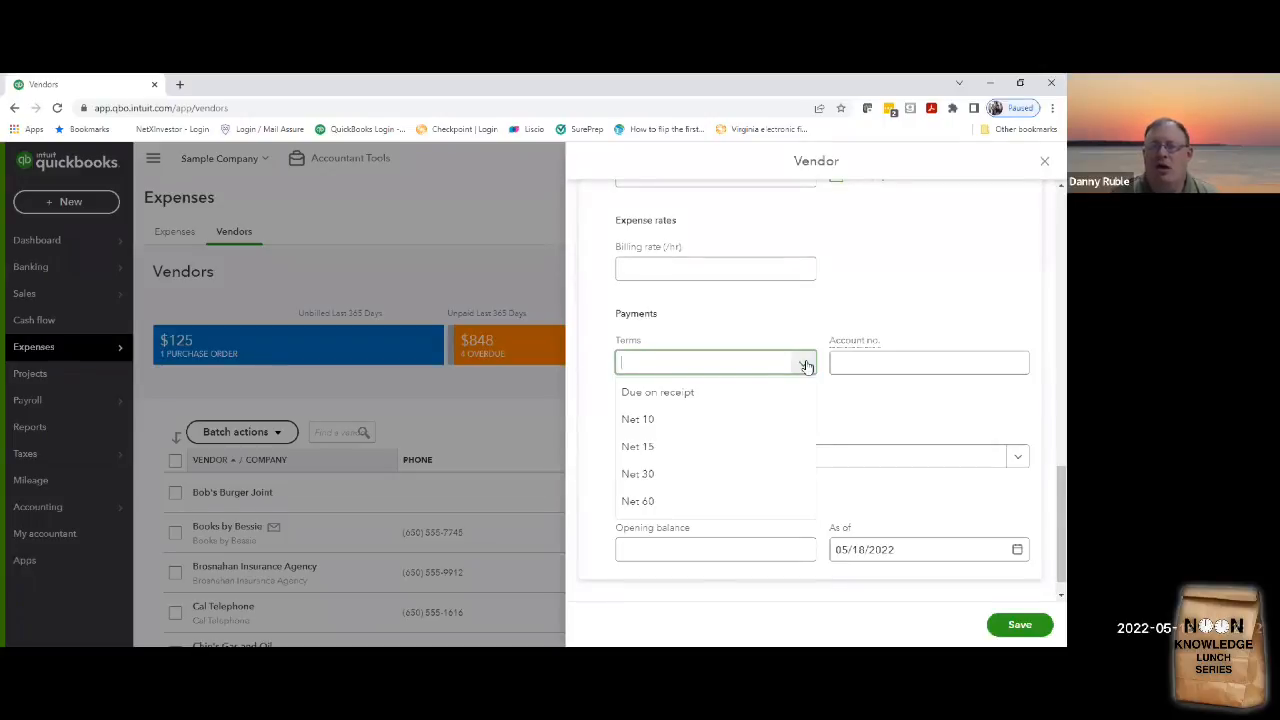
pyautogui.click(806, 366)
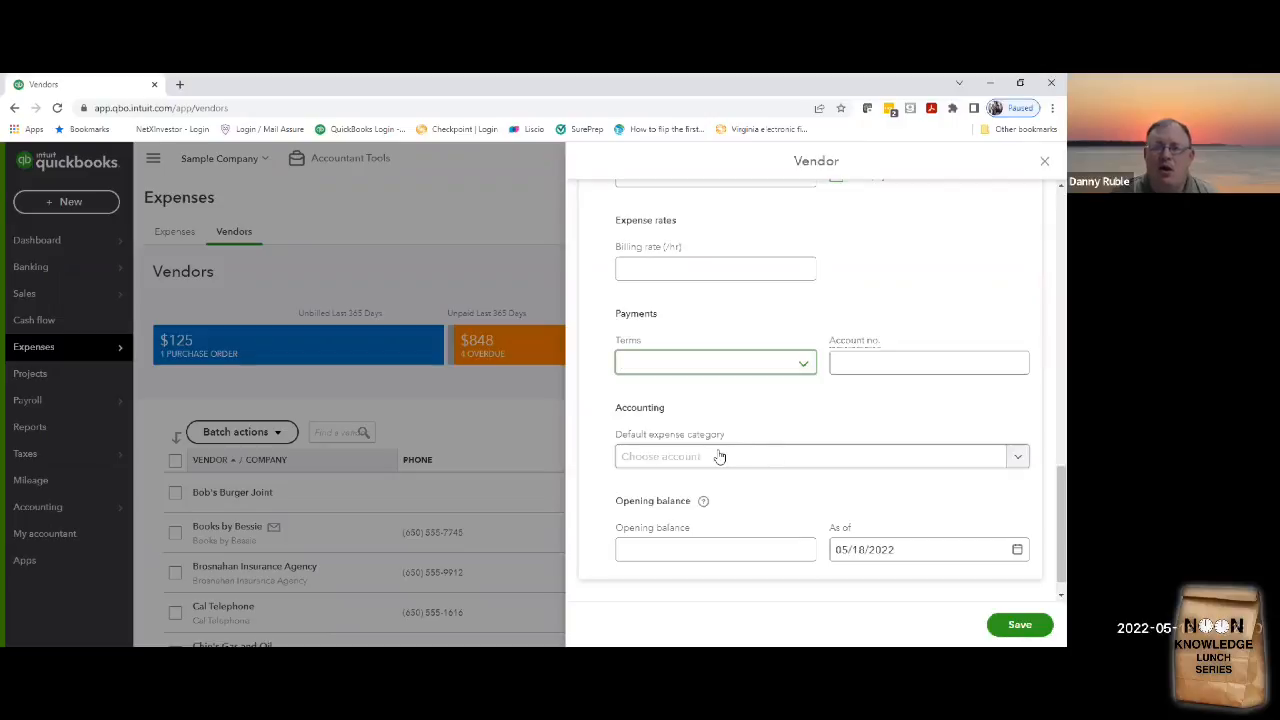
pyautogui.click(891, 468)
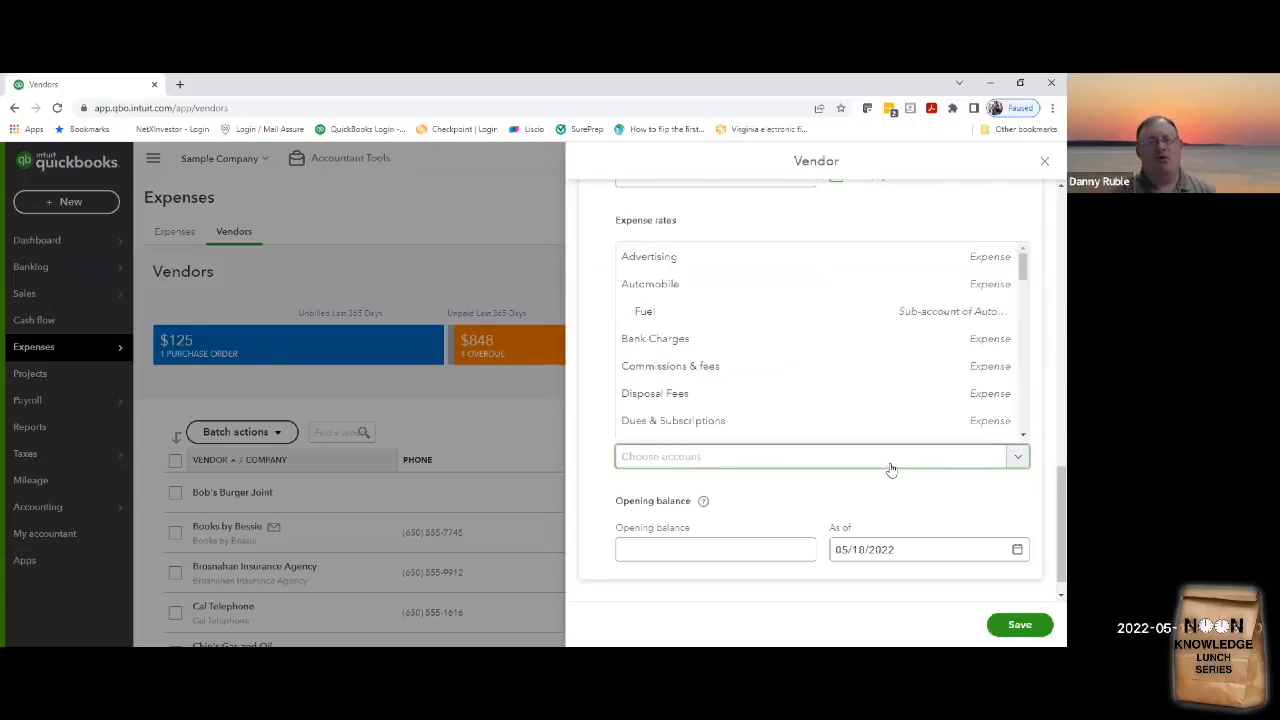
pyautogui.write('utili')
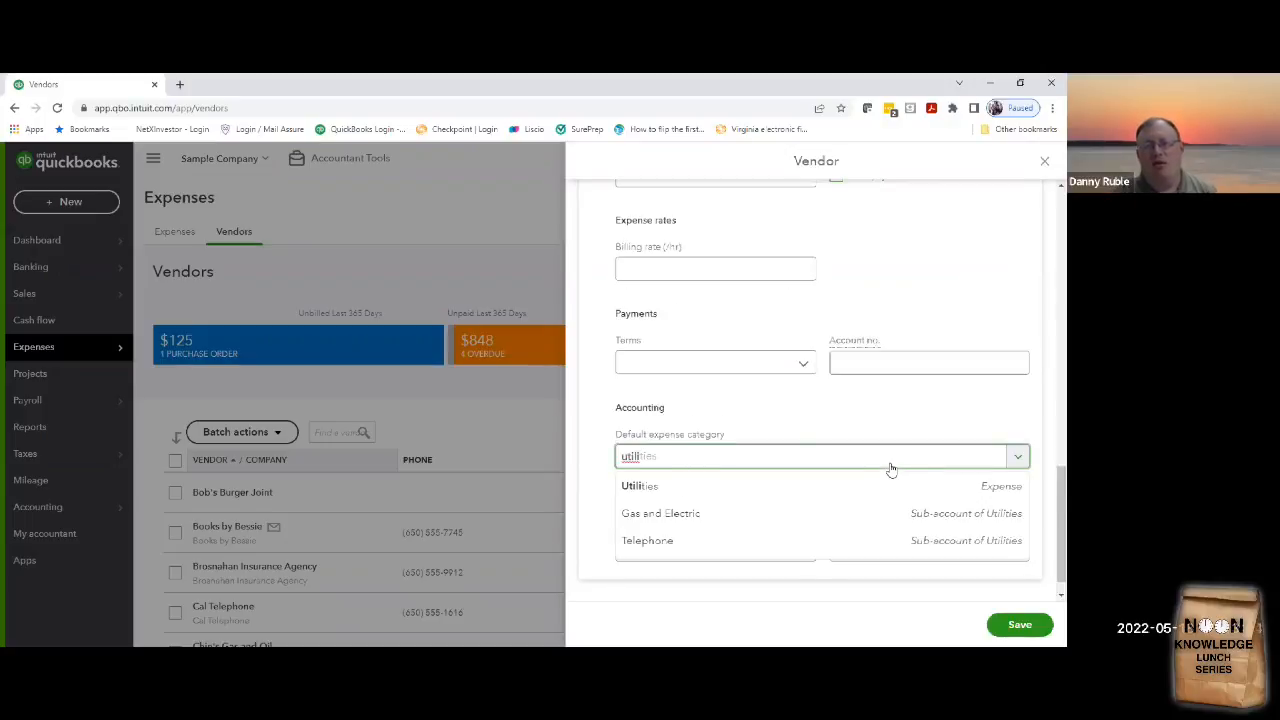
pyautogui.click(868, 485)
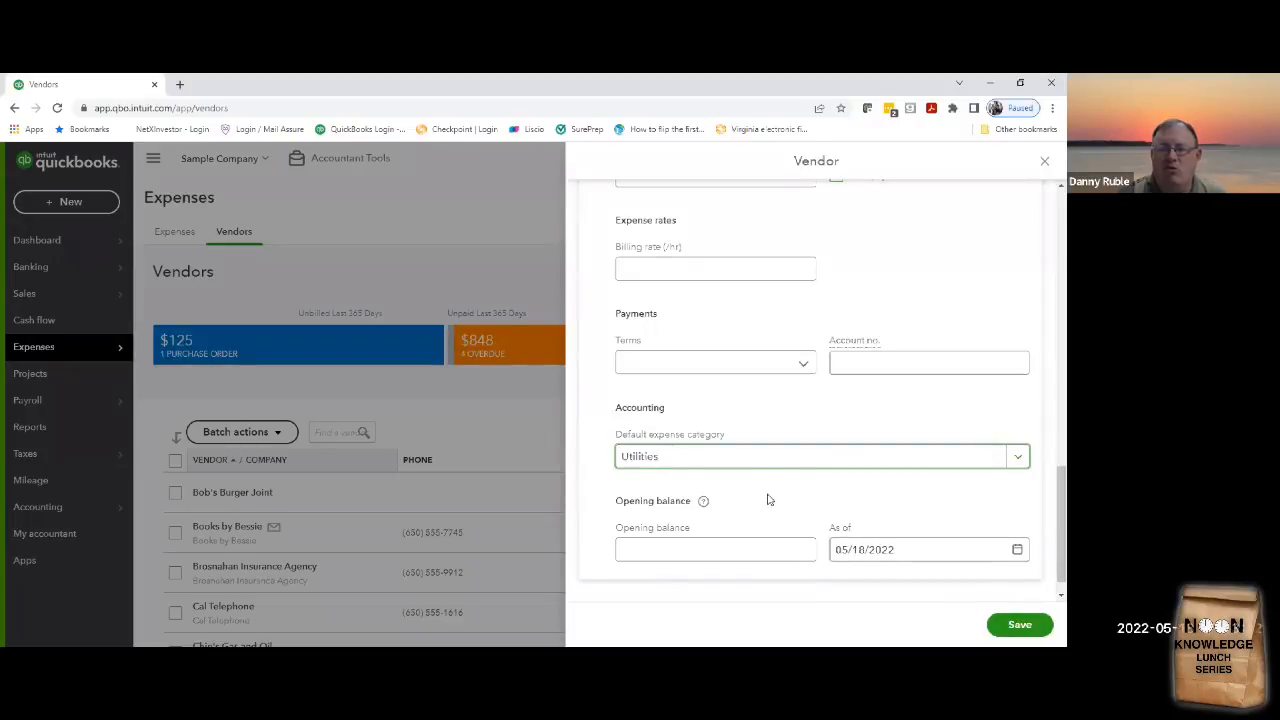
pyautogui.click(1019, 624)
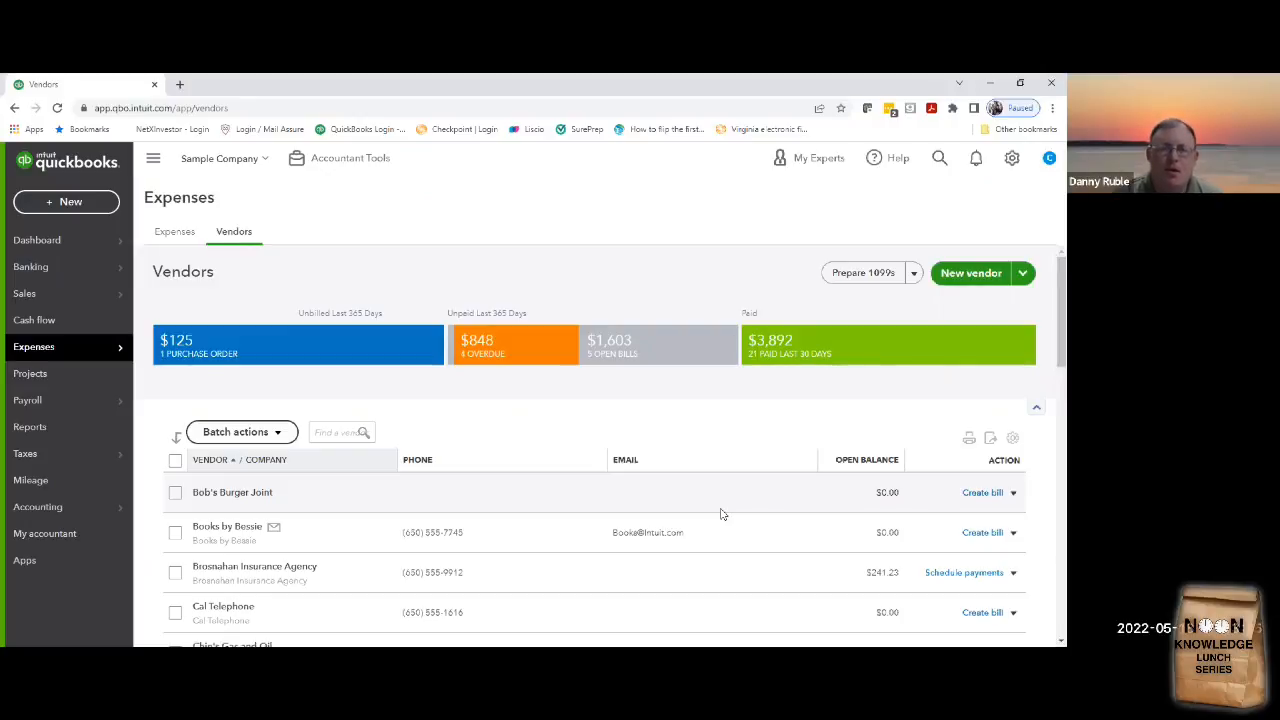
# - Create a new bill and choose the Small Biz vendor for it
pyautogui.click(86, 203)
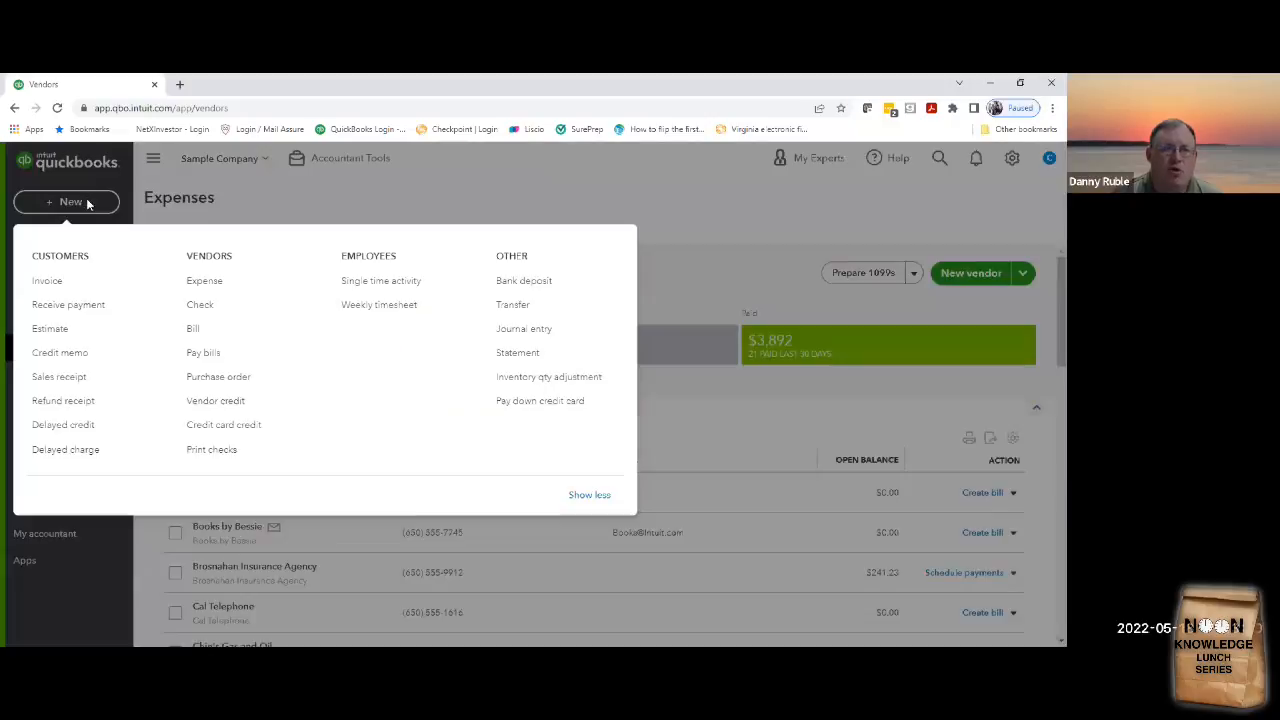
pyautogui.click(230, 336)
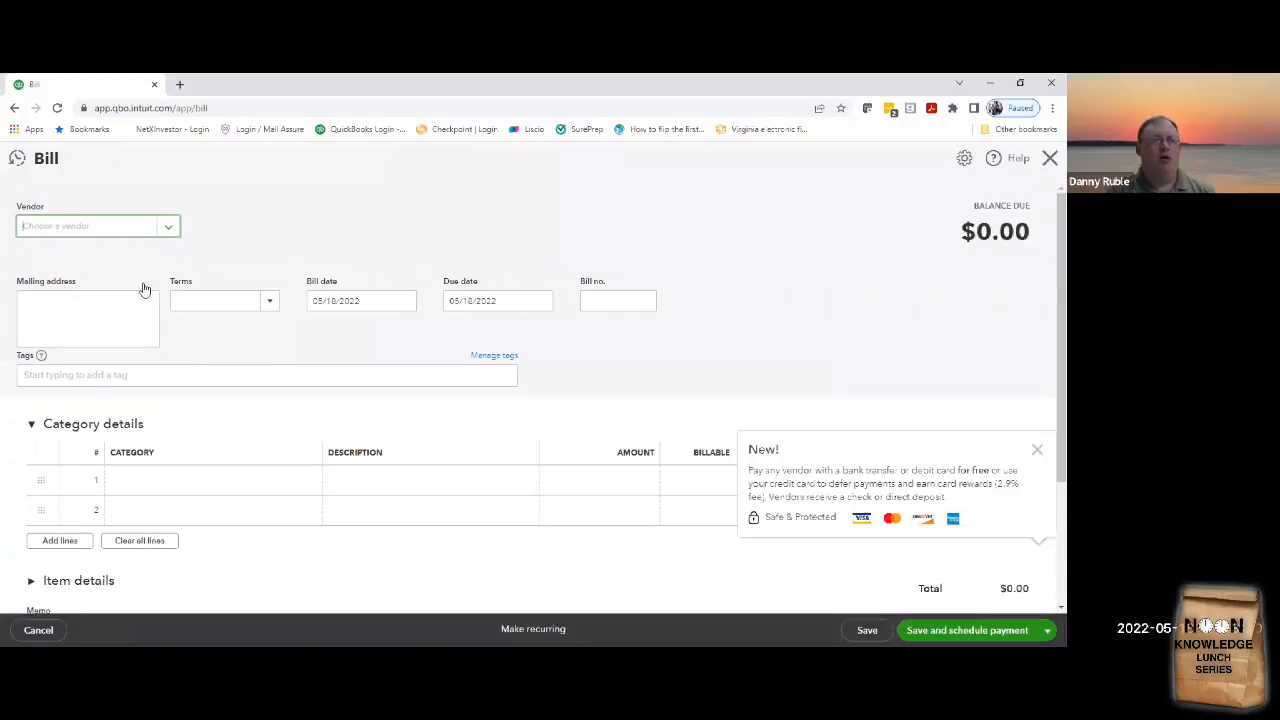
pyautogui.write('small')
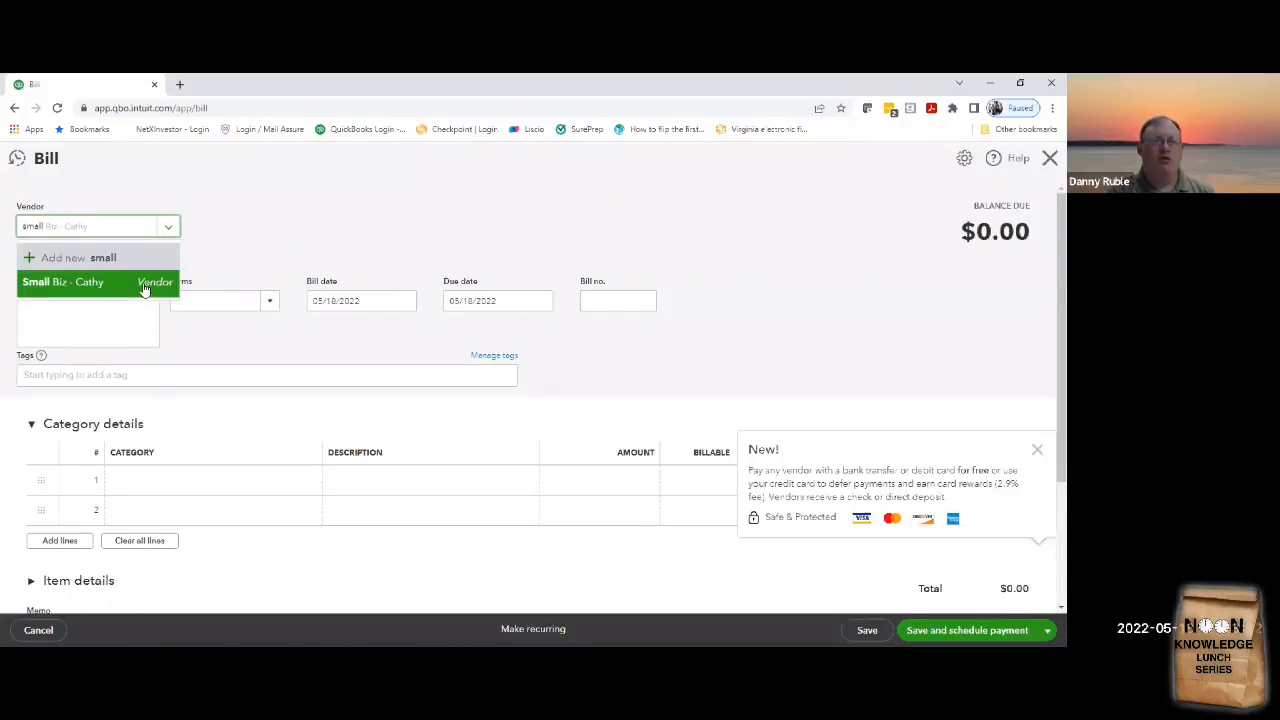
pyautogui.press('Tab')
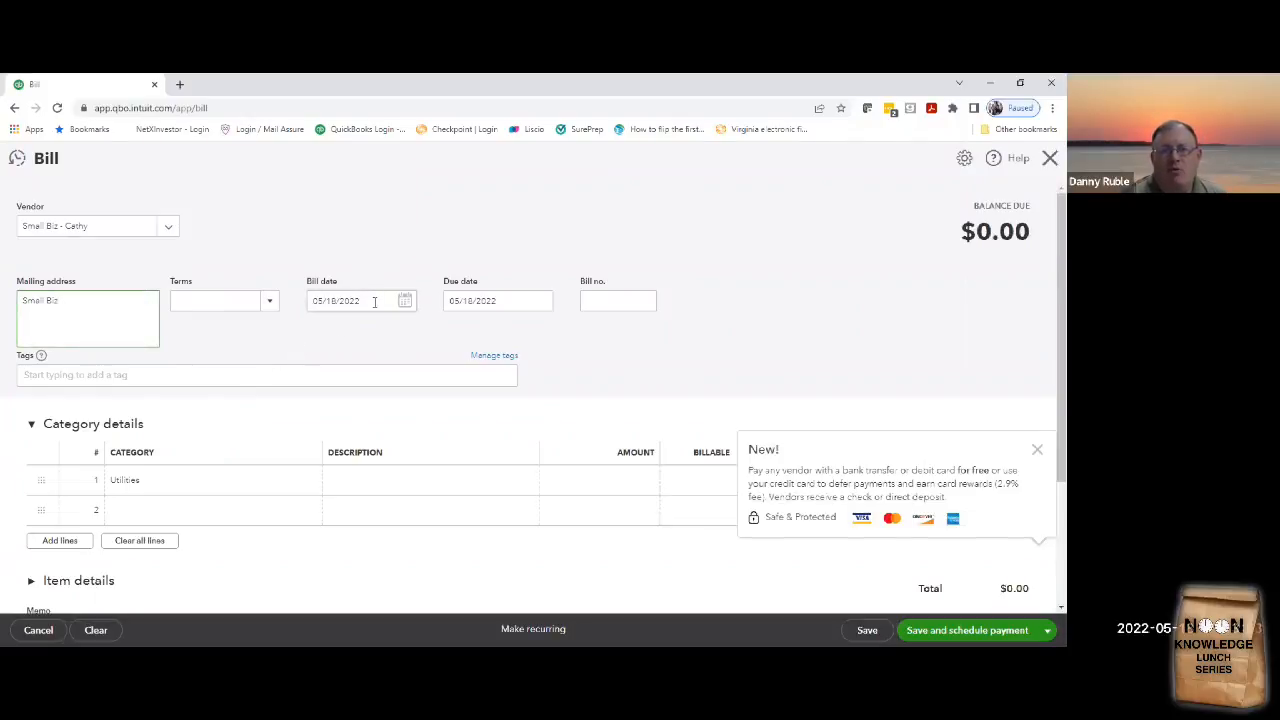
# - Set the bill's due date to 06/10/2022
pyautogui.click(541, 301)
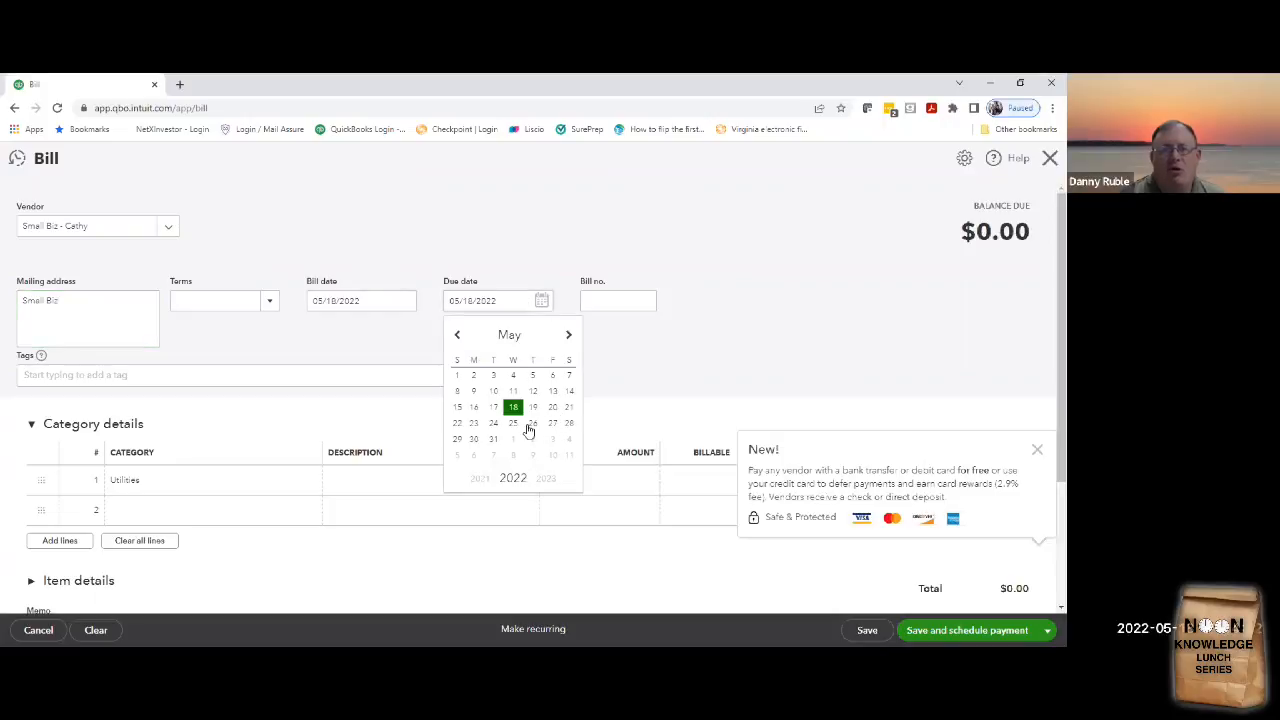
pyautogui.click(552, 423)
pyautogui.click(541, 301)
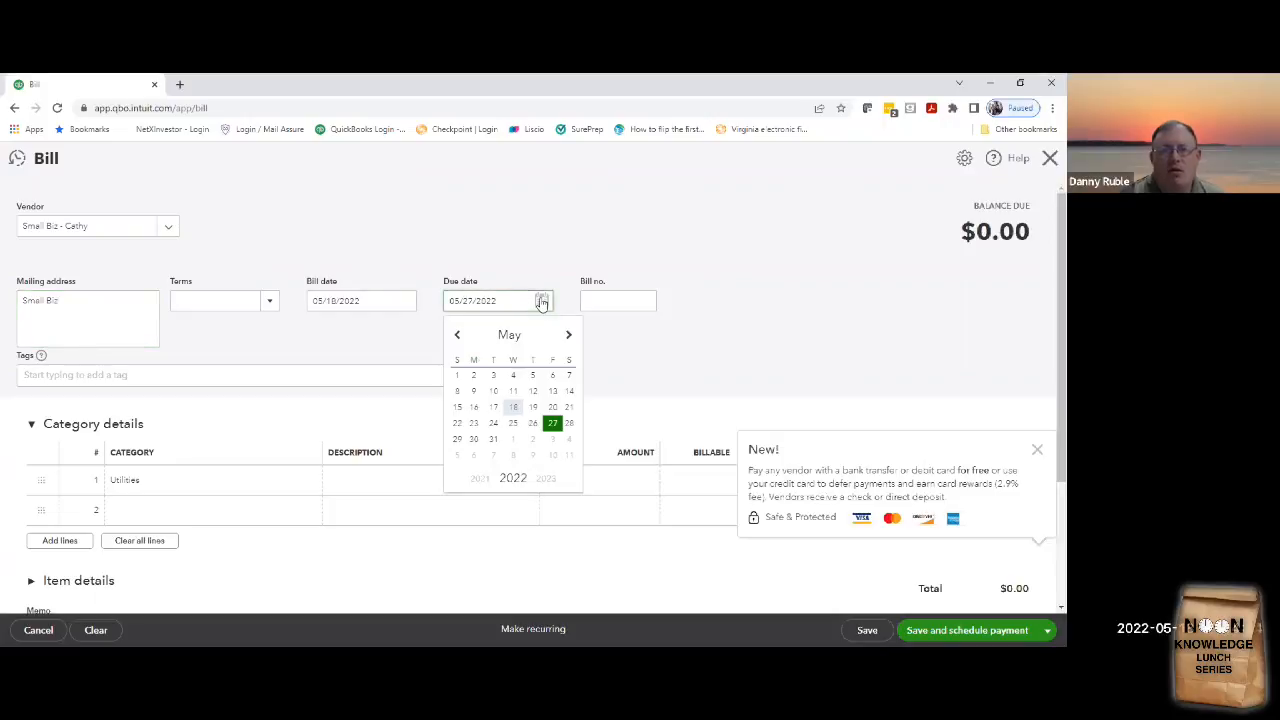
pyautogui.click(567, 336)
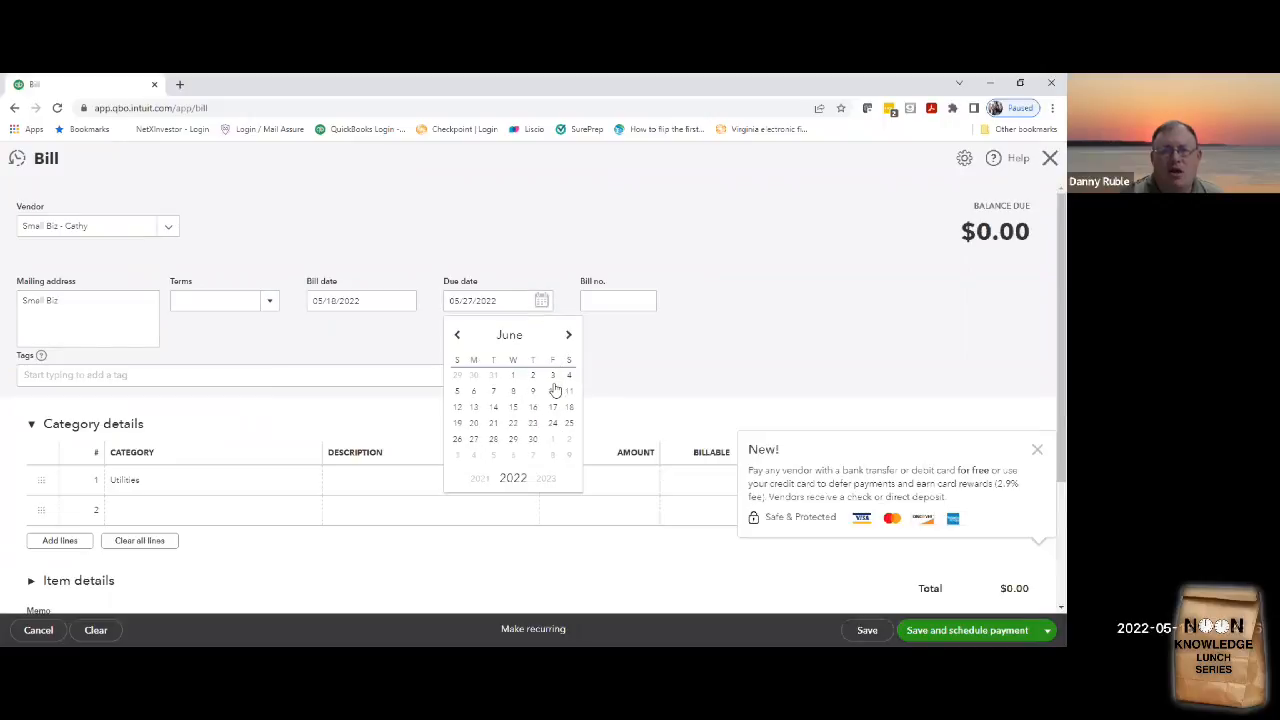
pyautogui.click(552, 391)
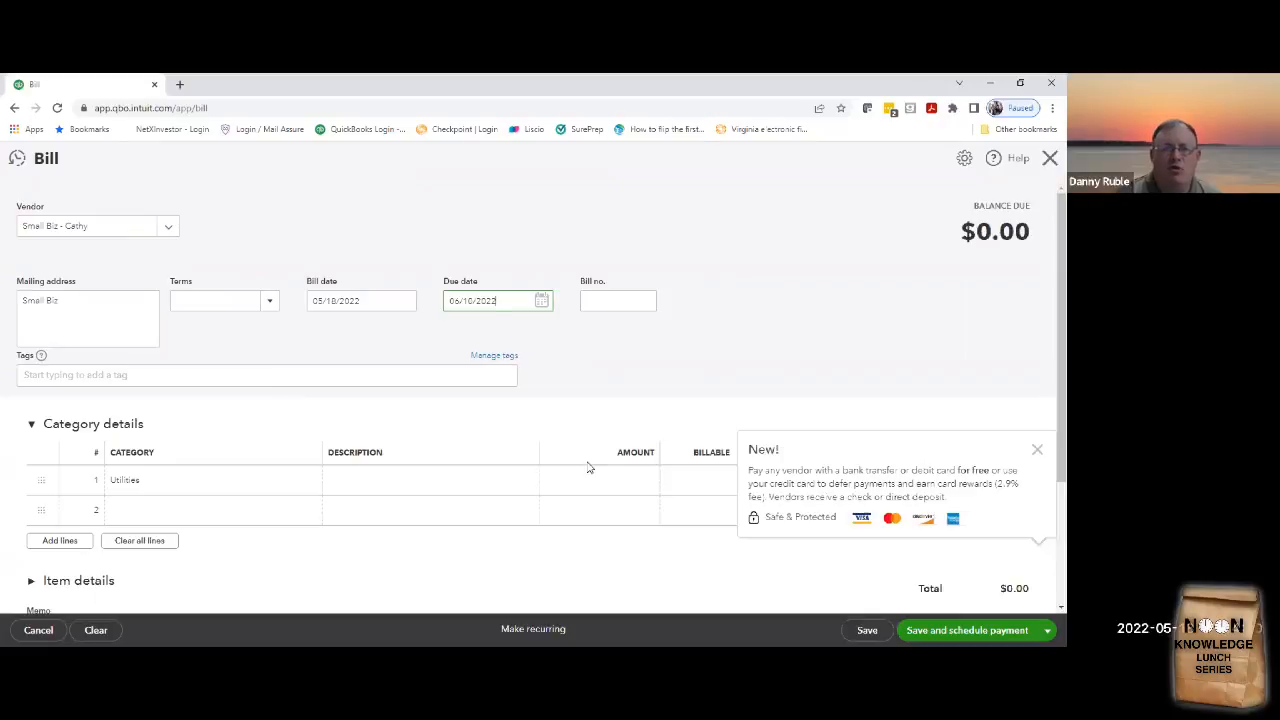
# - Enter 1253 as the bill number and dismiss the promotional notice about paying vendors
pyautogui.click(608, 306)
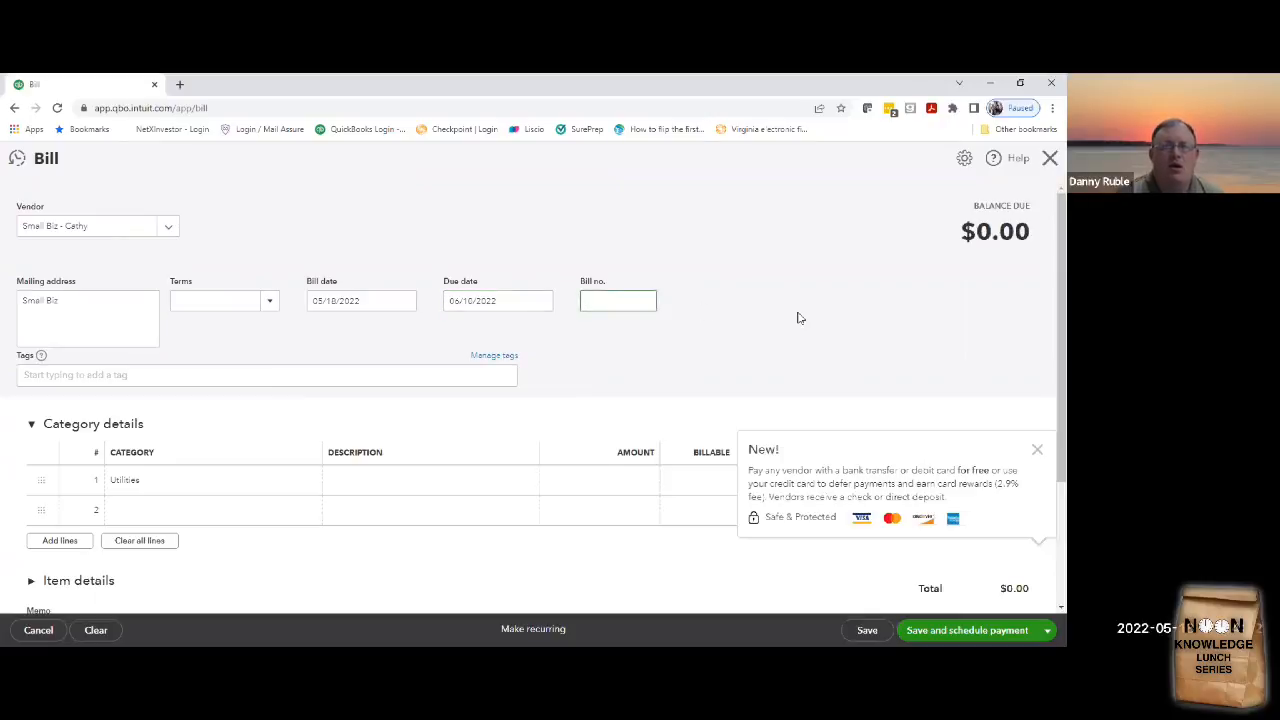
pyautogui.write('125')
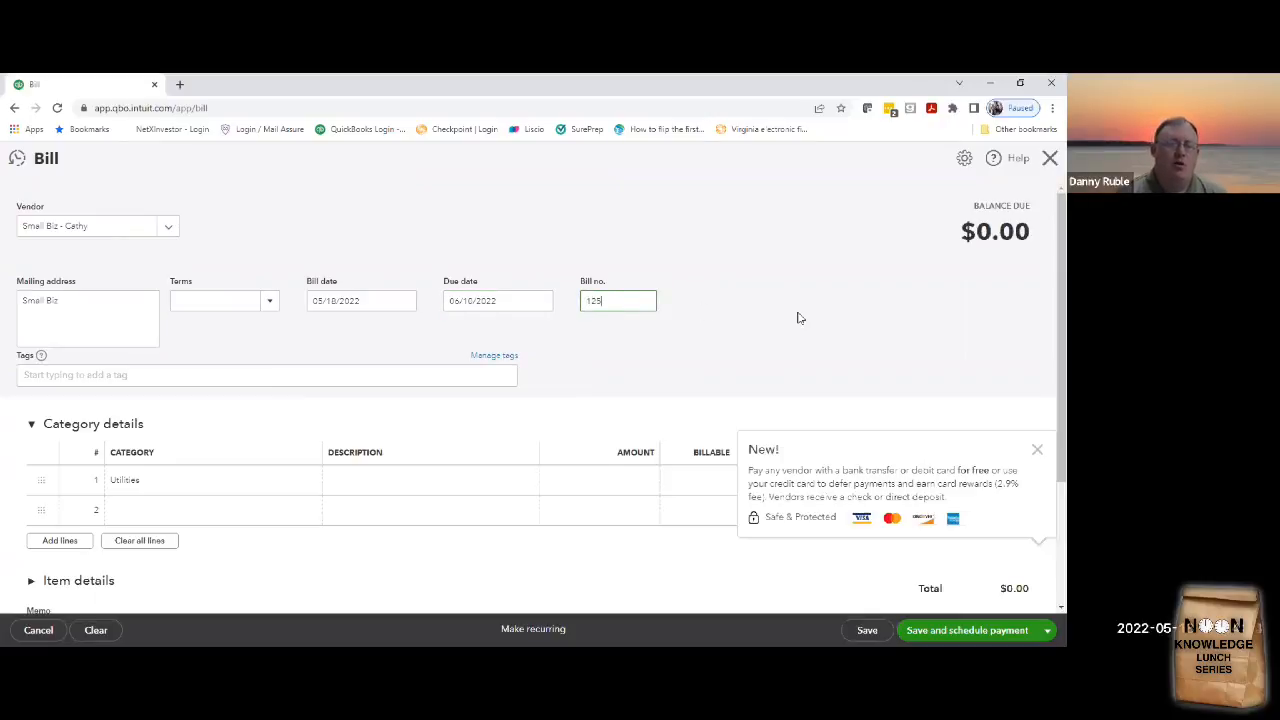
pyautogui.write('3')
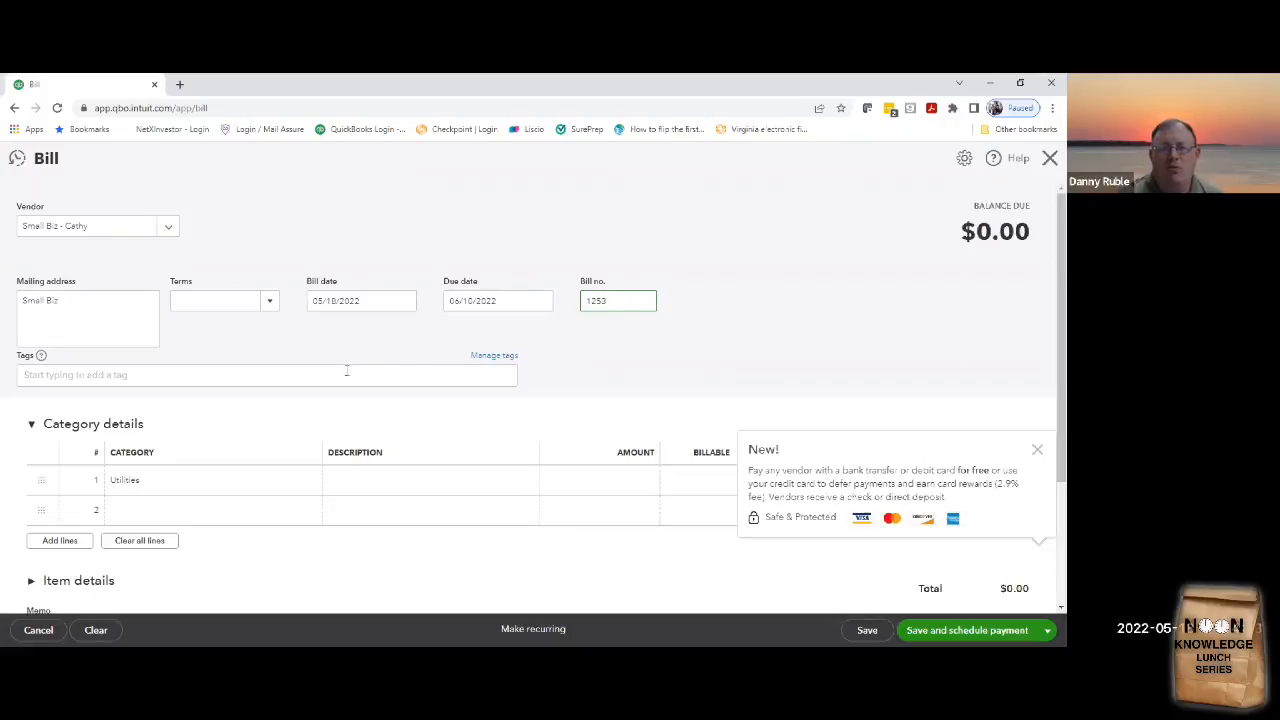
pyautogui.scroll(-1, 998, 432)
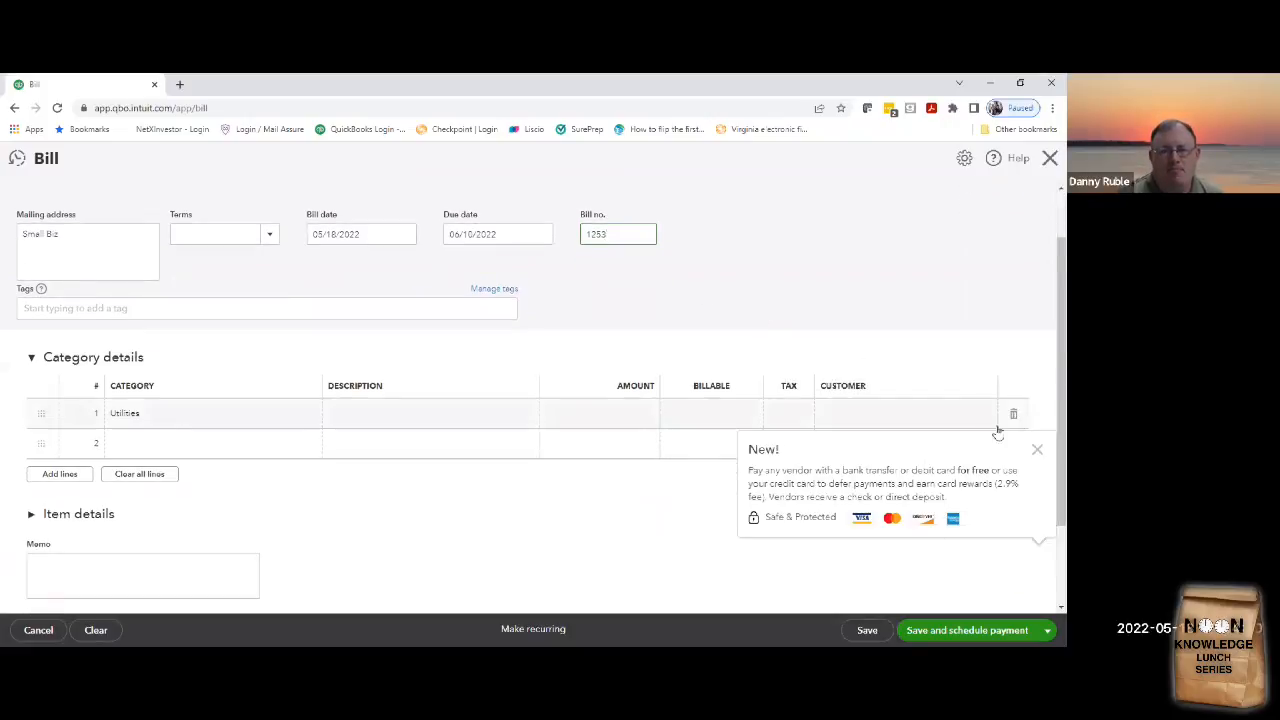
pyautogui.click(1037, 450)
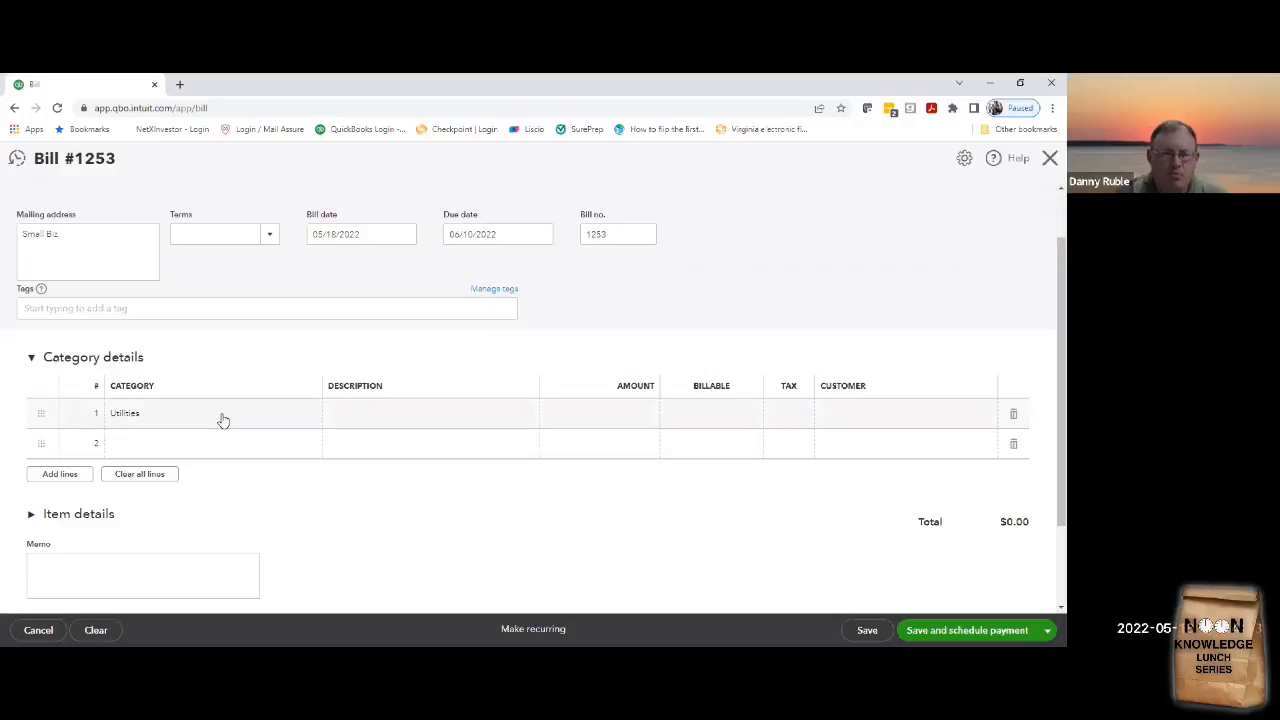
# - Set the first category line to Utilities:Telephone, with a description naming the person paid and an amount of 1,000.00
pyautogui.click(313, 418)
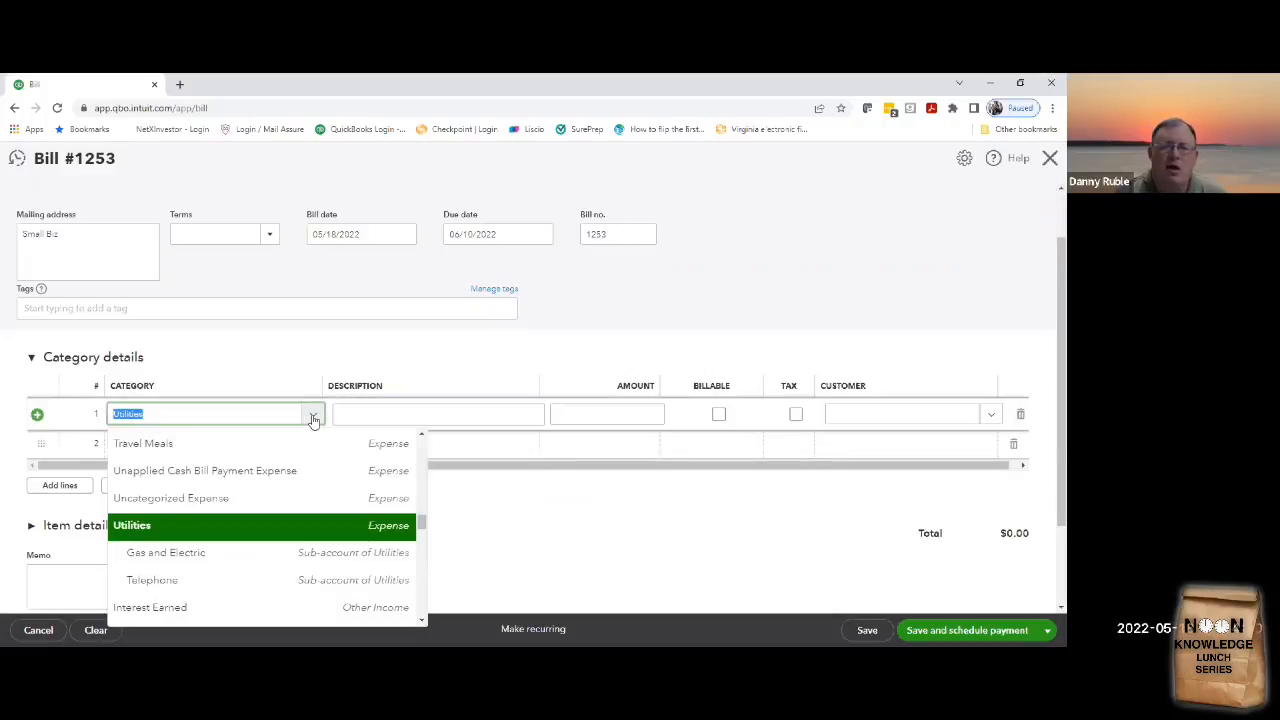
pyautogui.click(281, 584)
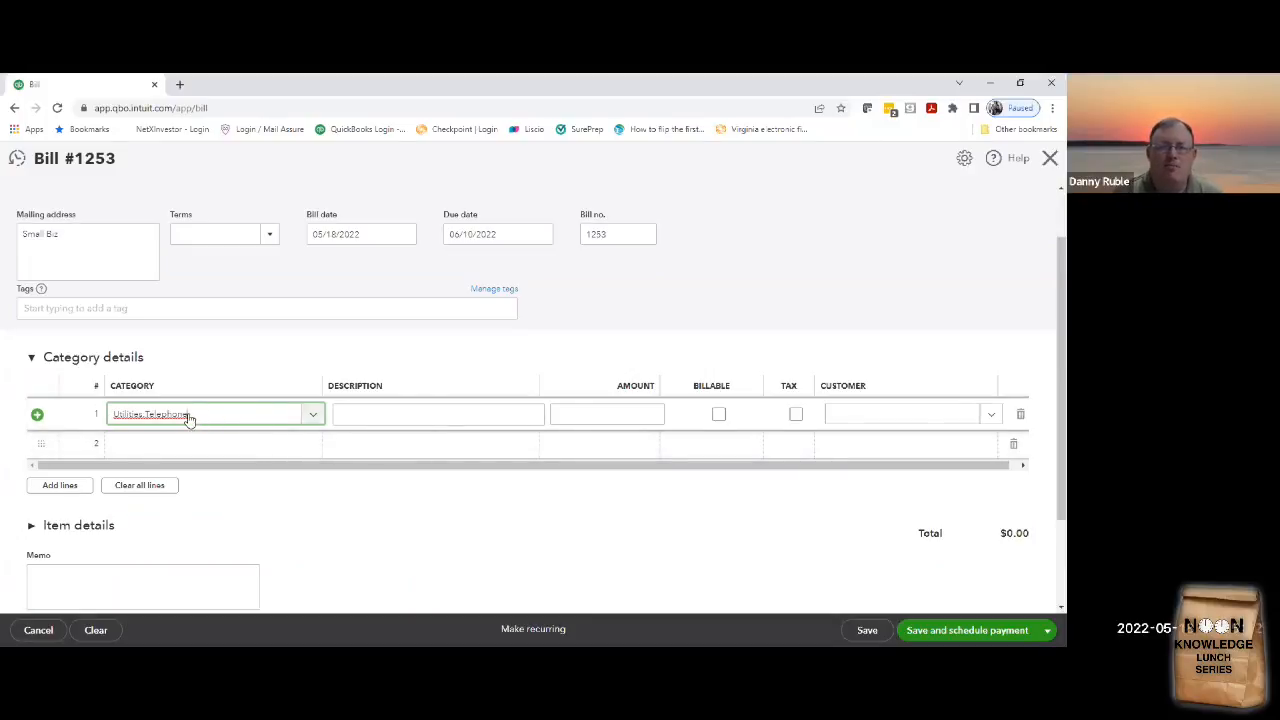
pyautogui.click(416, 416)
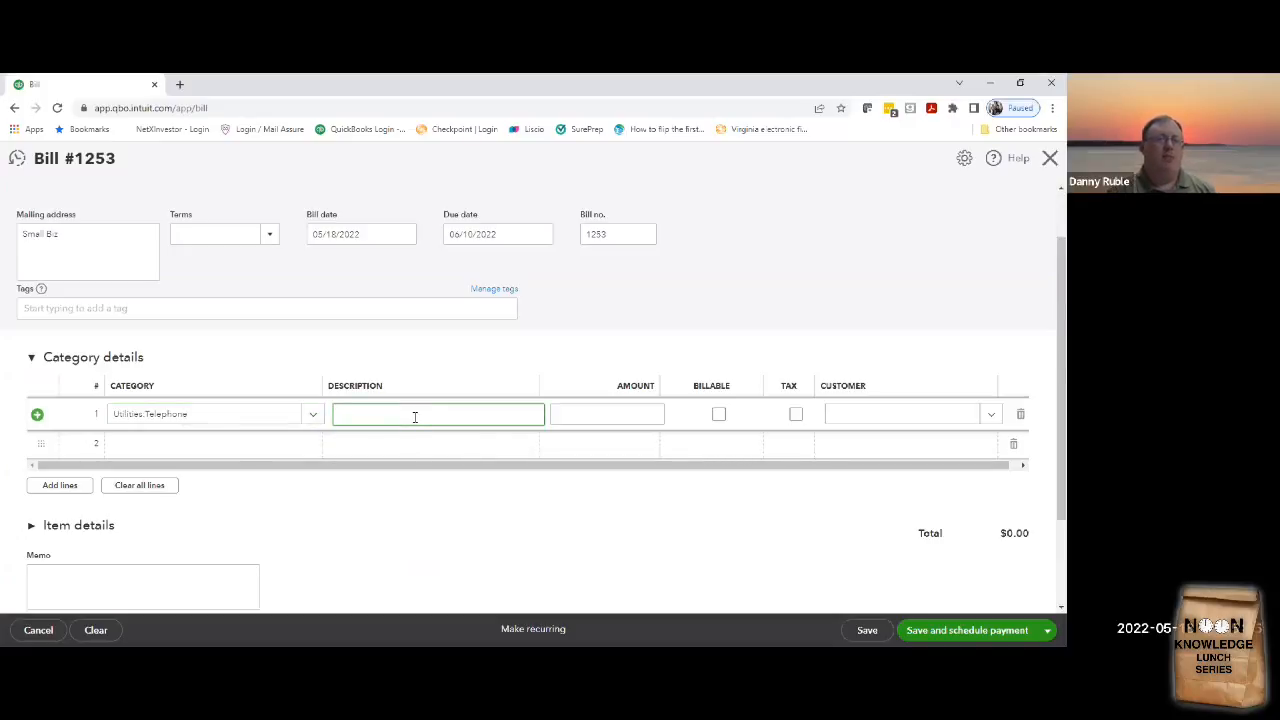
pyautogui.write('Pay Cathy')
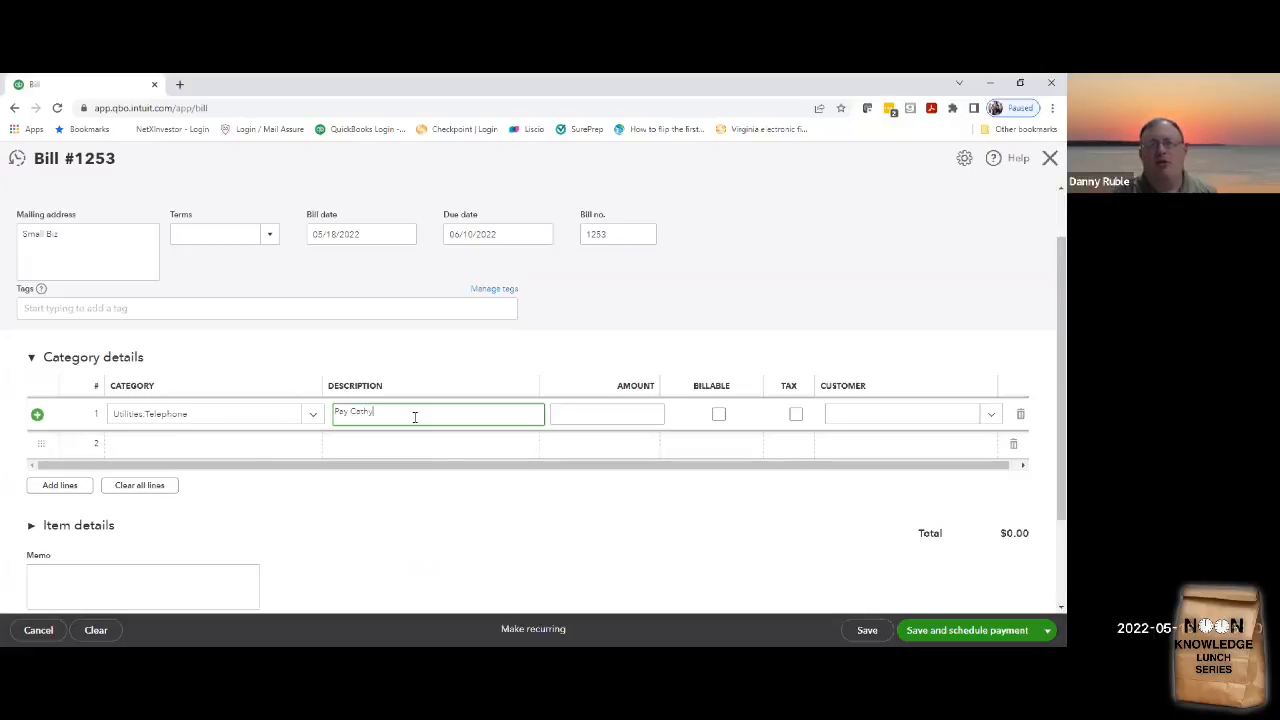
pyautogui.click(620, 414)
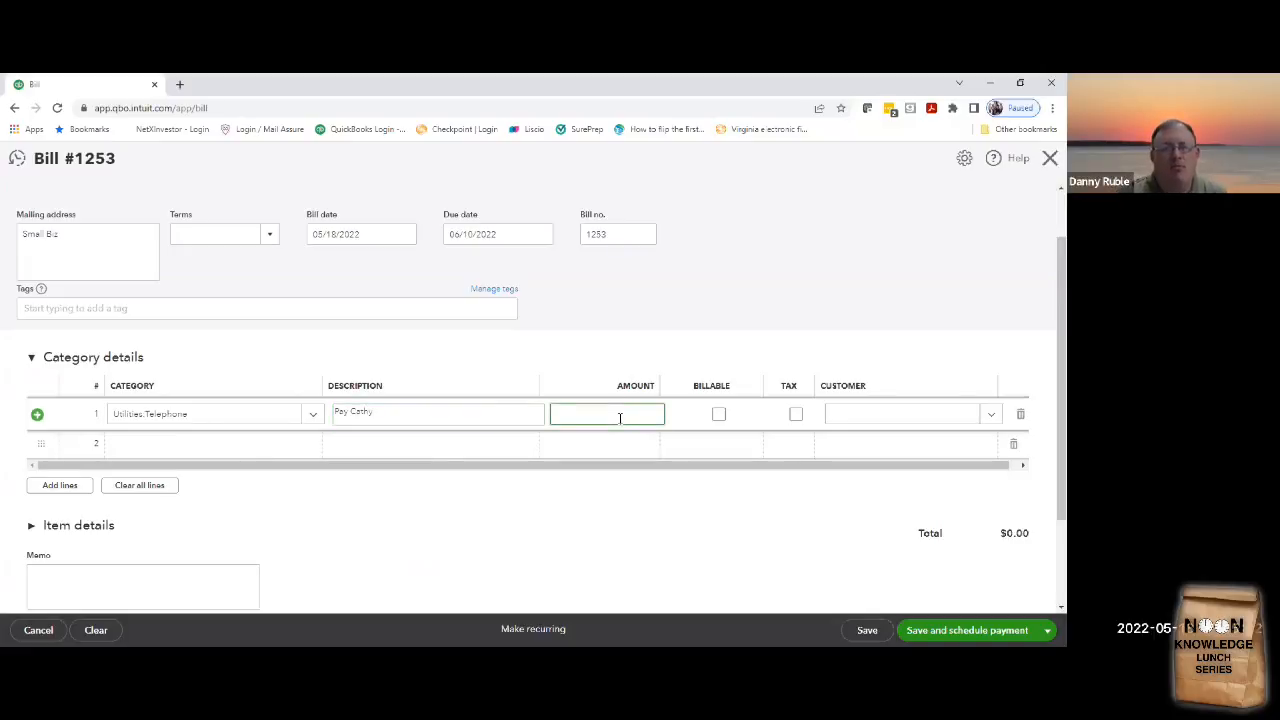
pyautogui.write('1000')
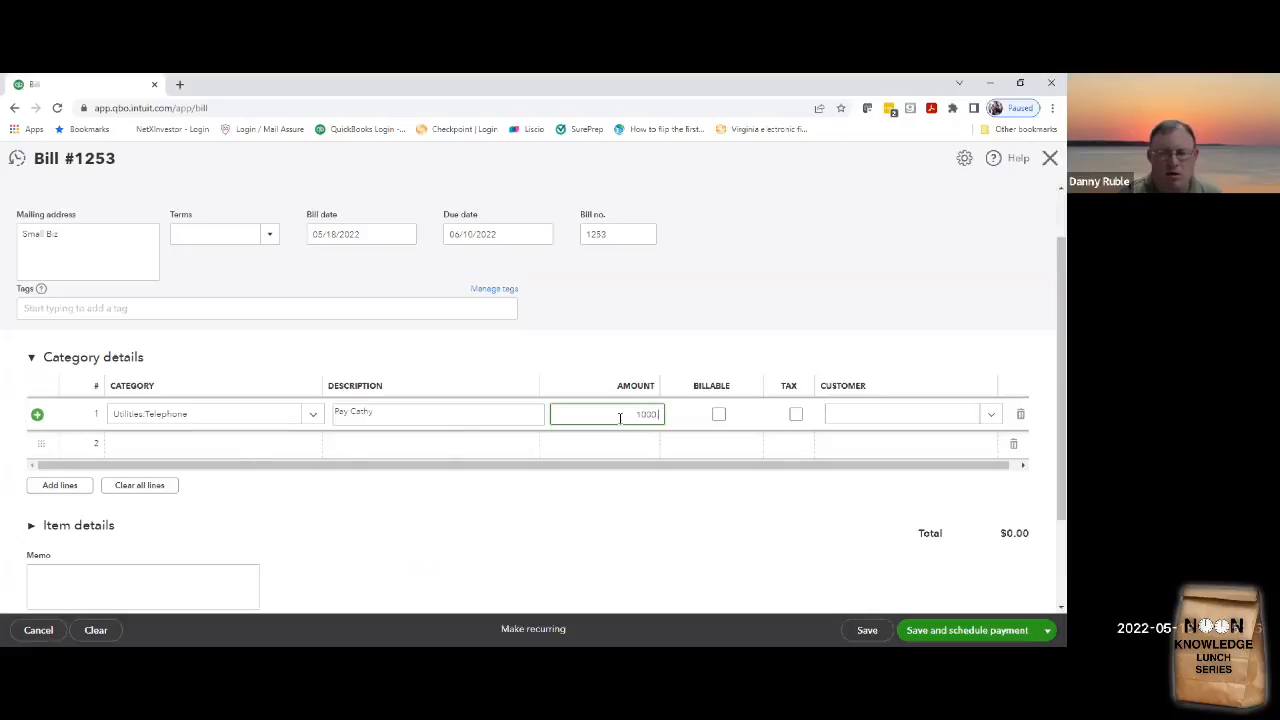
pyautogui.click(862, 397)
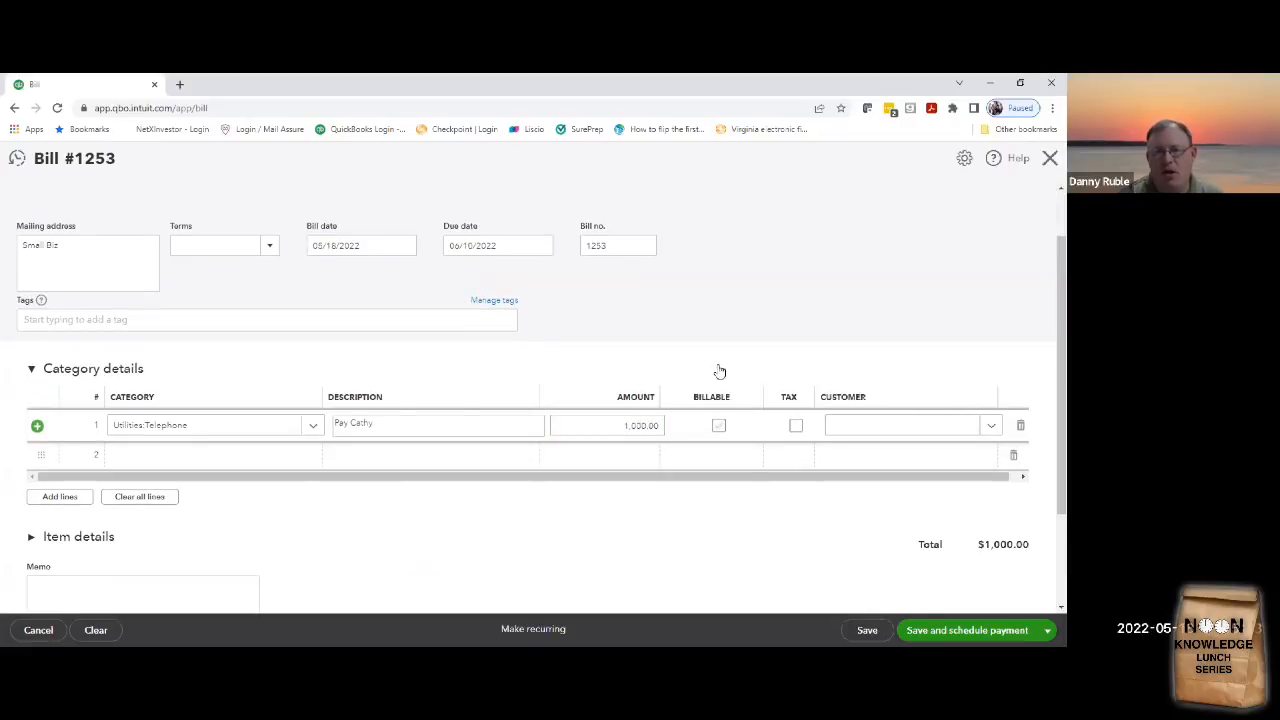
# - Examine the first line's billable option and the available customers, leaving the line non-billable and without a customer
pyautogui.scroll(-1, 776, 350)
pyautogui.scroll(-1, 766, 337)
pyautogui.scroll(1, 749, 320)
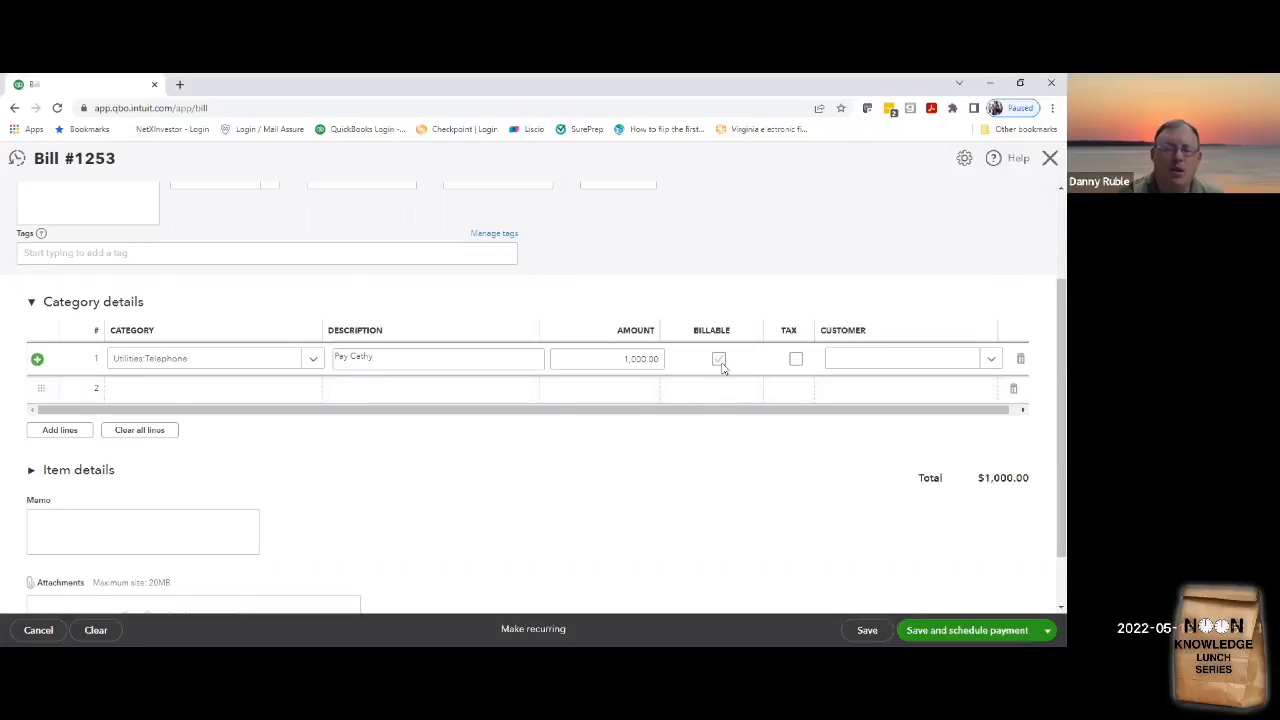
pyautogui.click(721, 365)
pyautogui.click(721, 365)
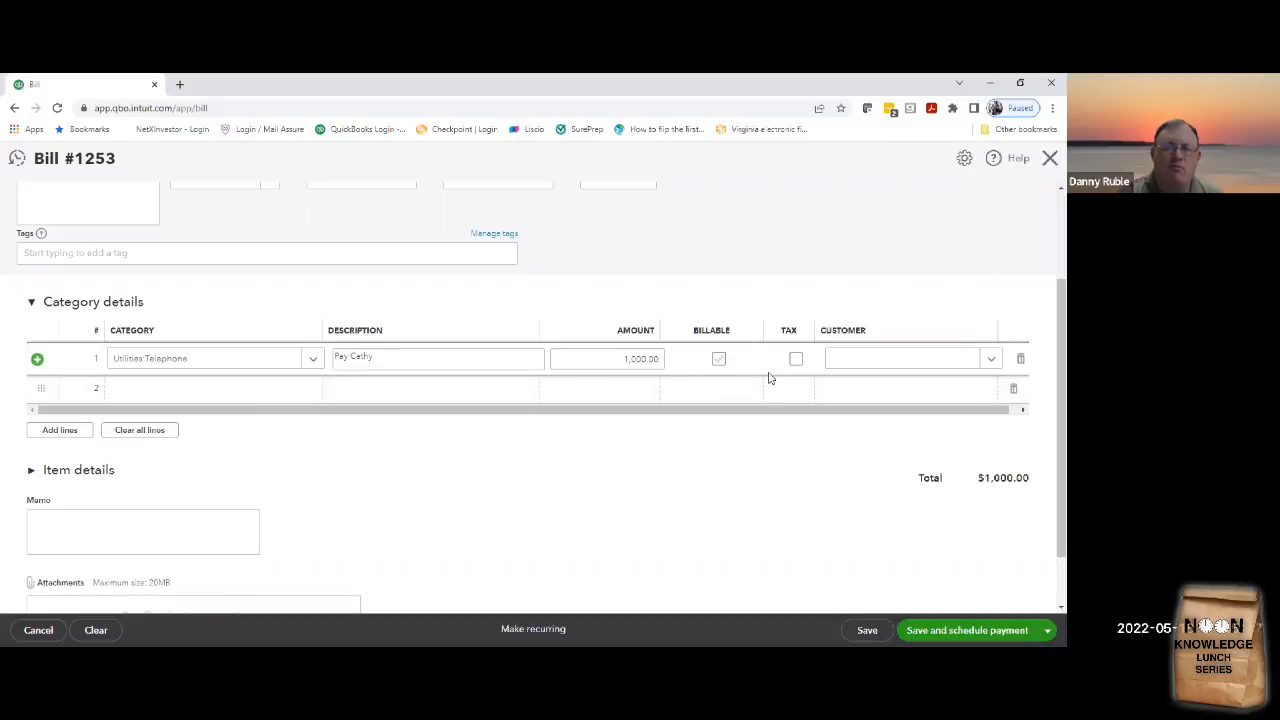
pyautogui.click(991, 362)
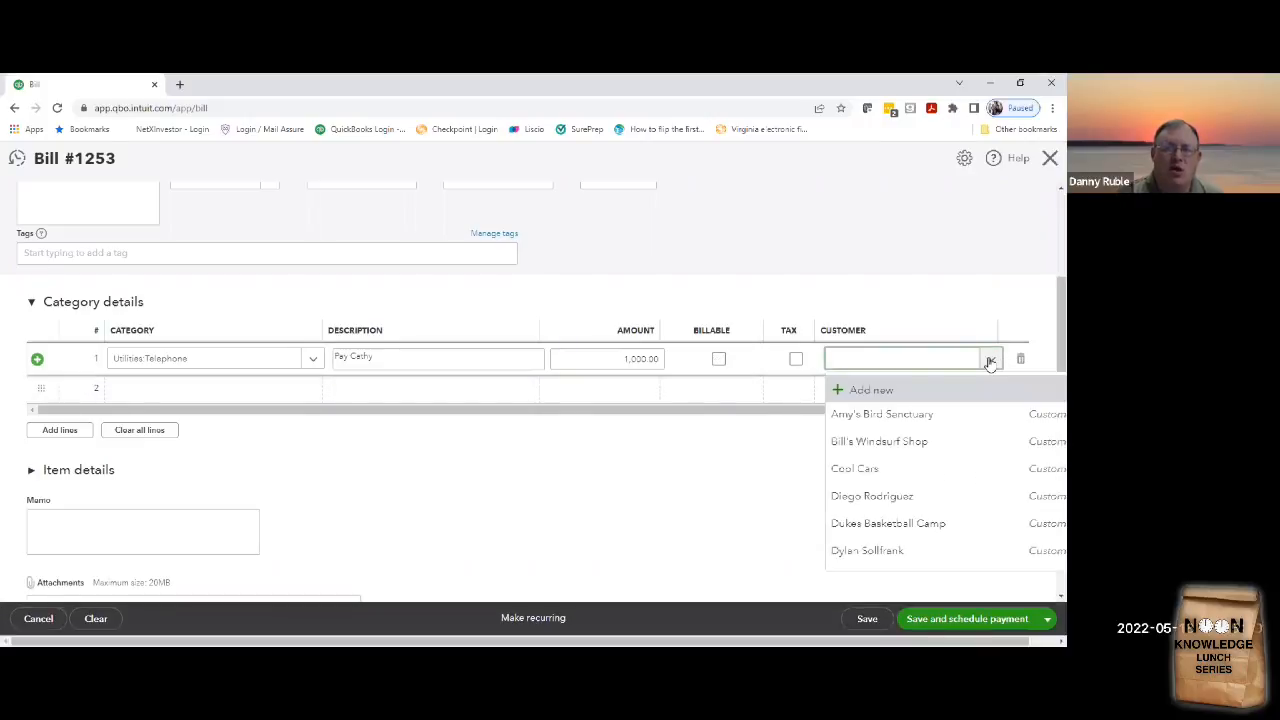
pyautogui.click(991, 362)
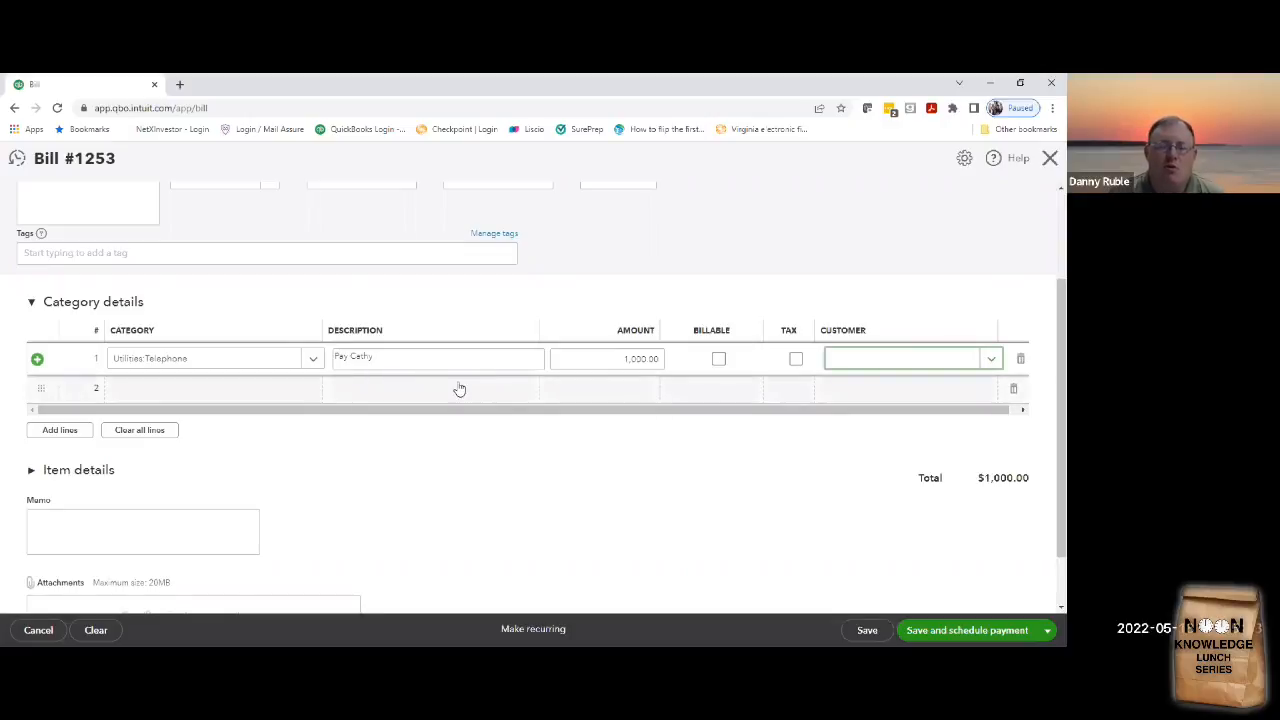
# - Look over the completed Small Biz bill, then save and close it
pyautogui.scroll(-1, 325, 429)
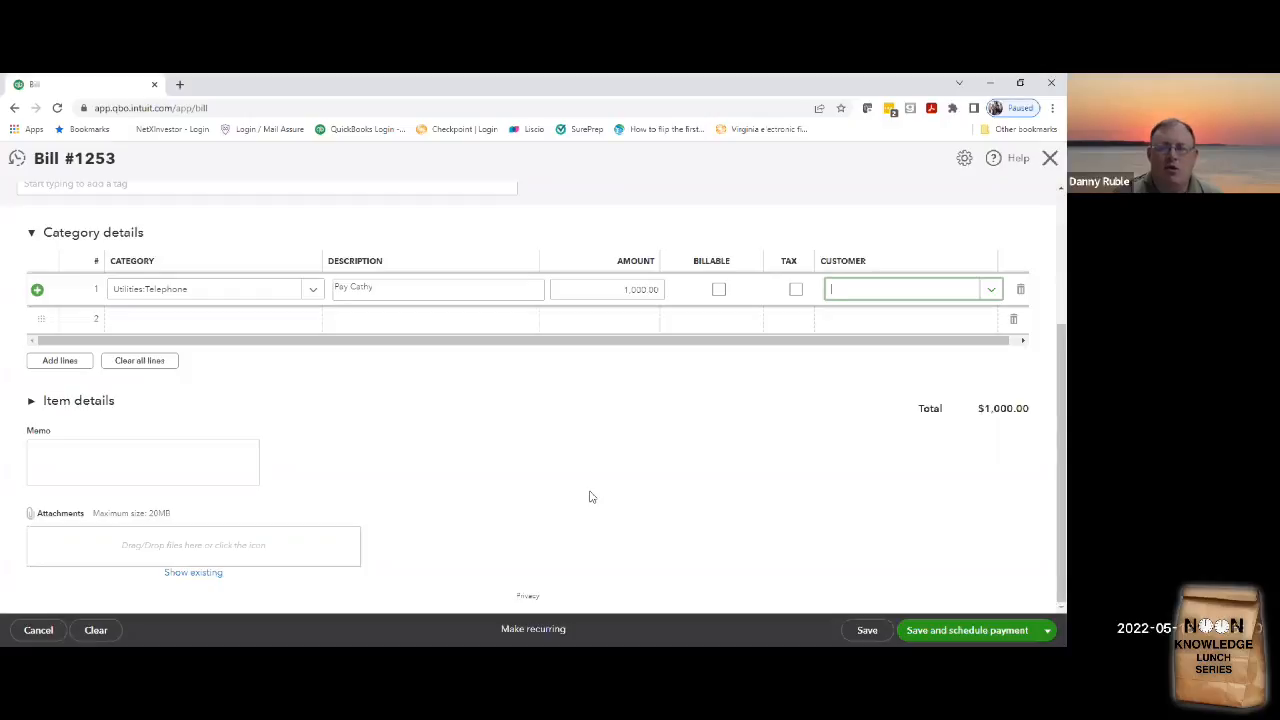
pyautogui.scroll(3, 590, 497)
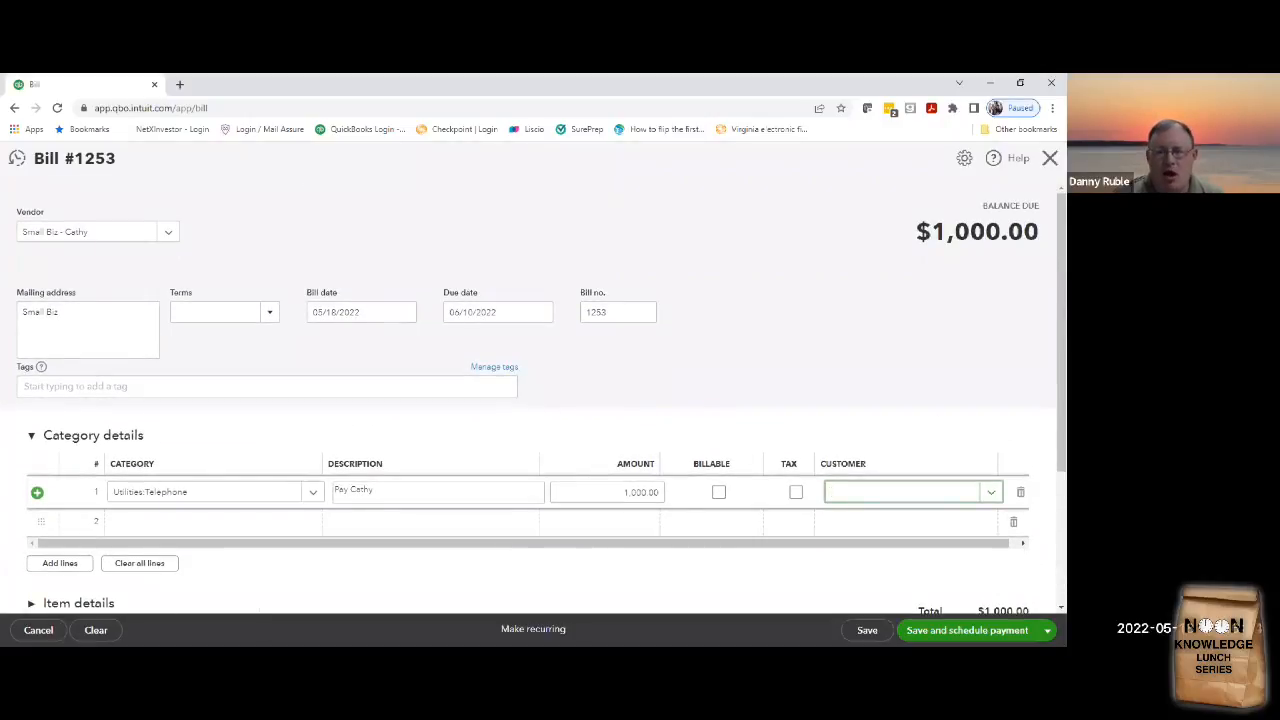
pyautogui.click(1047, 630)
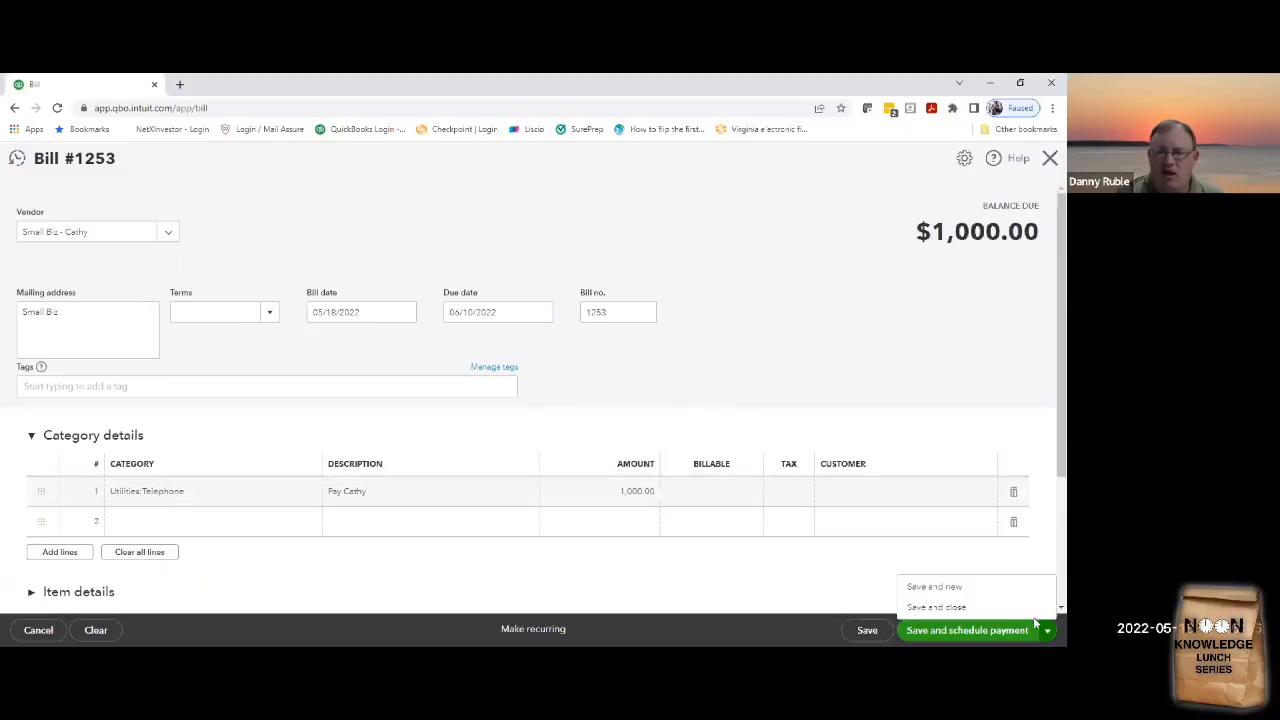
pyautogui.click(937, 607)
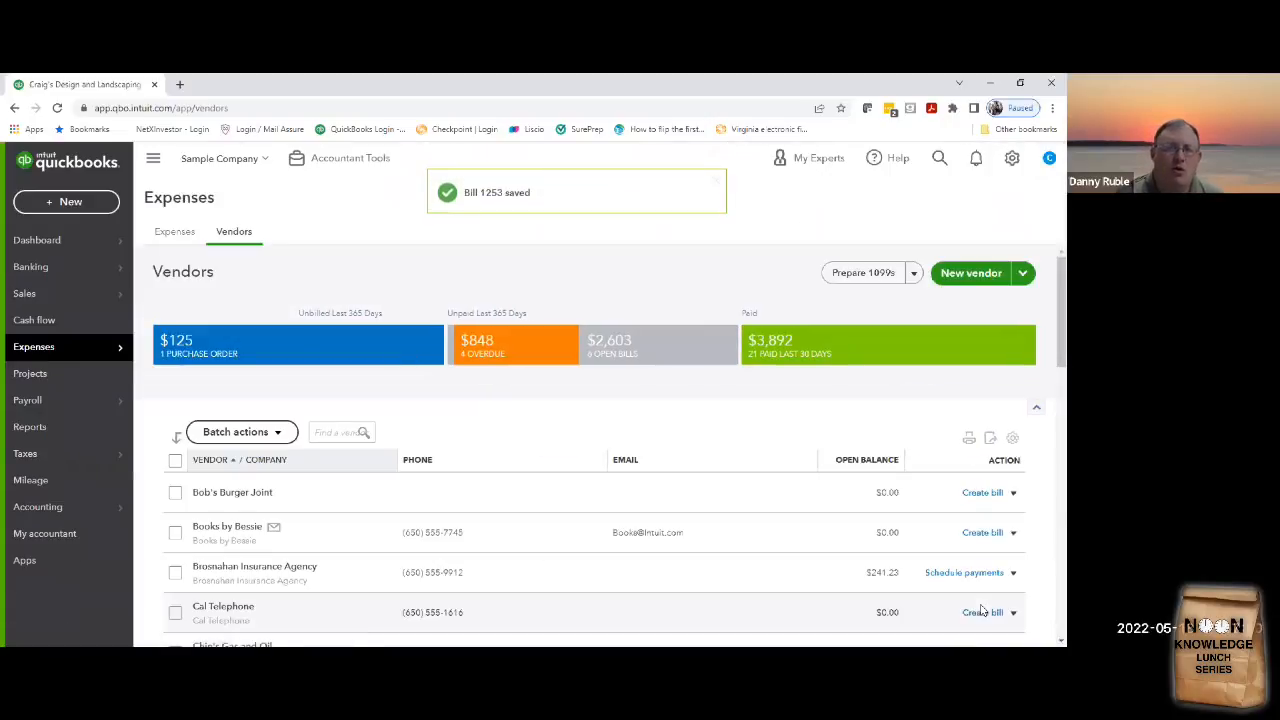
# - Run the accounts payable aging summary report as of 07/31/2022 and examine the aging of the Small Biz bill
pyautogui.click(54, 430)
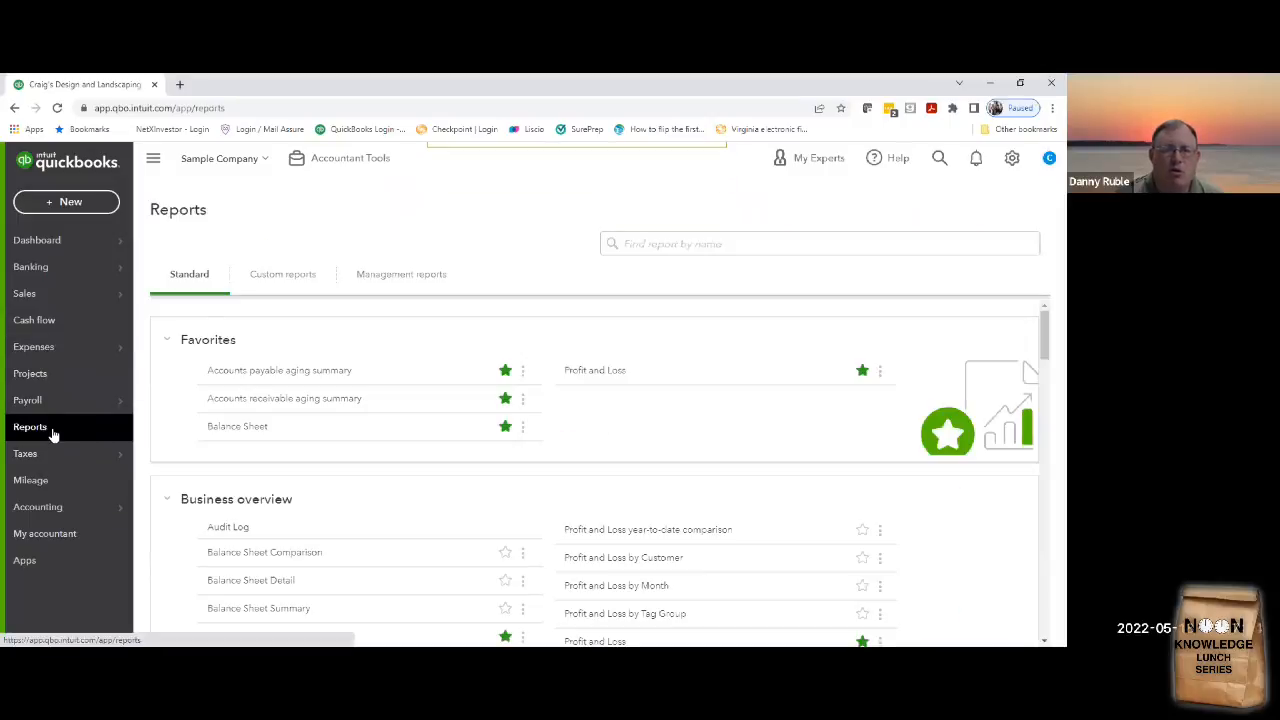
pyautogui.click(294, 372)
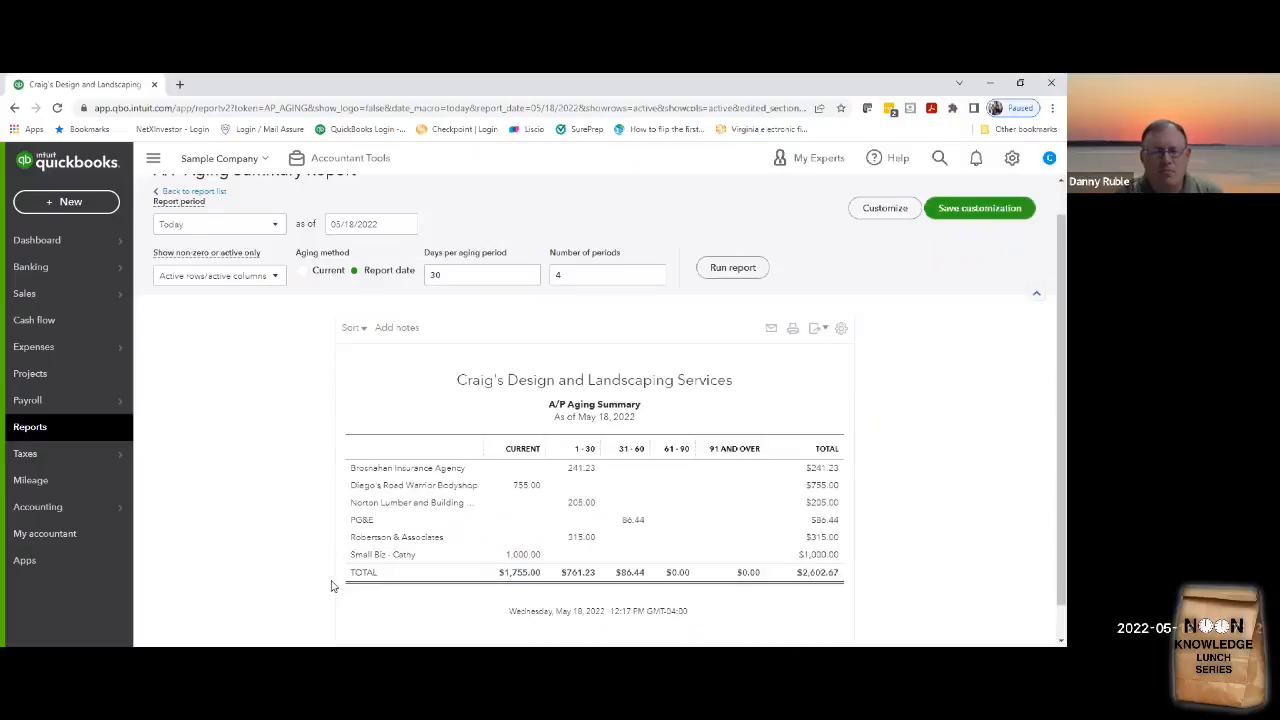
pyautogui.click(406, 224)
pyautogui.click(450, 259)
pyautogui.click(450, 259)
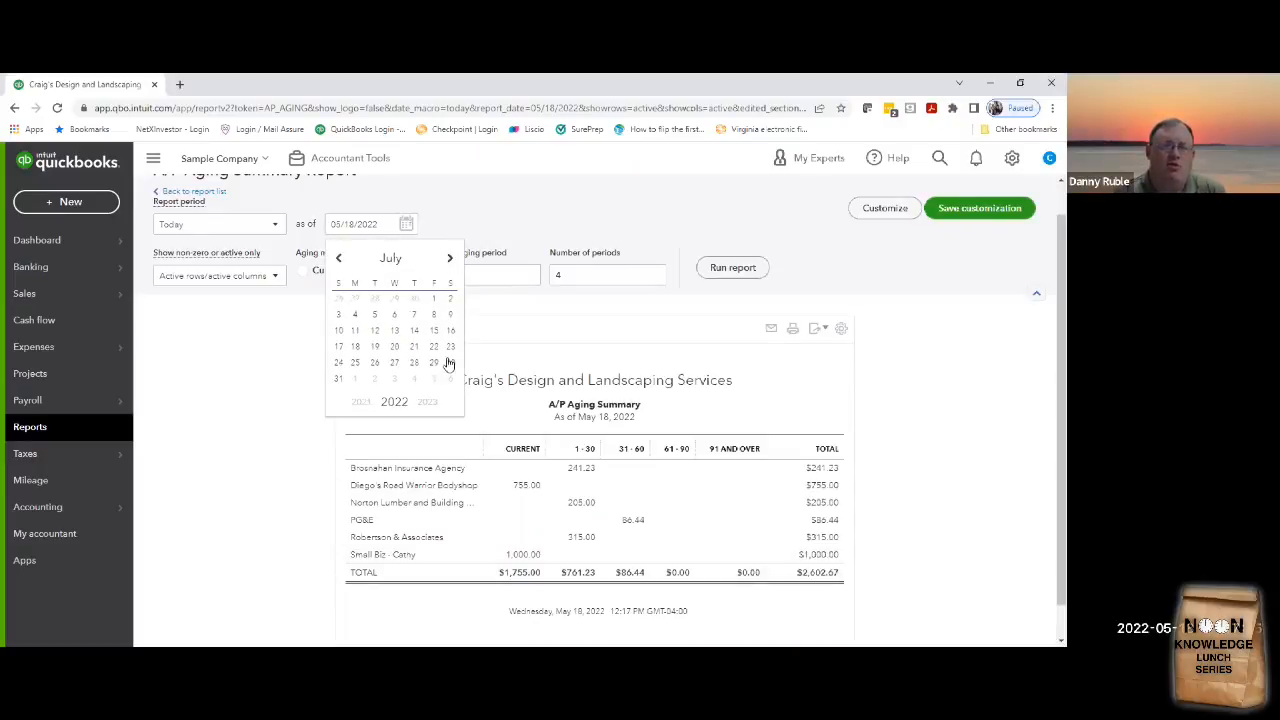
pyautogui.click(338, 378)
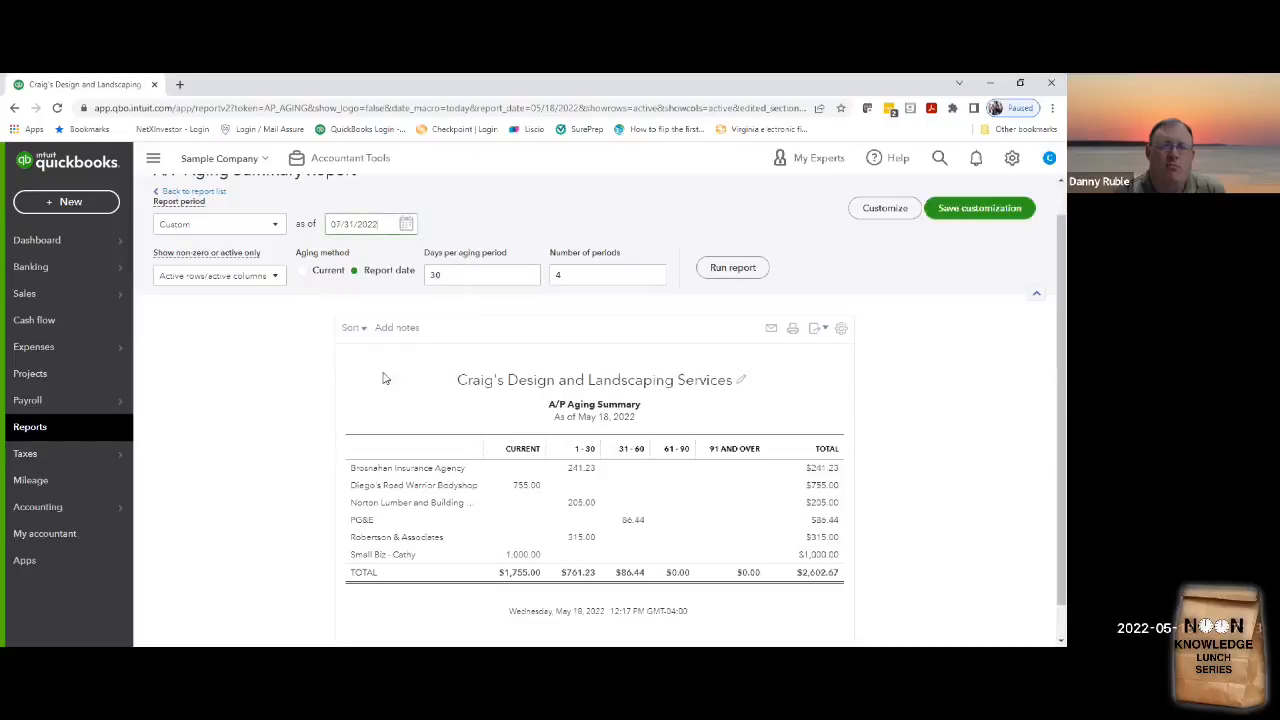
pyautogui.click(733, 267)
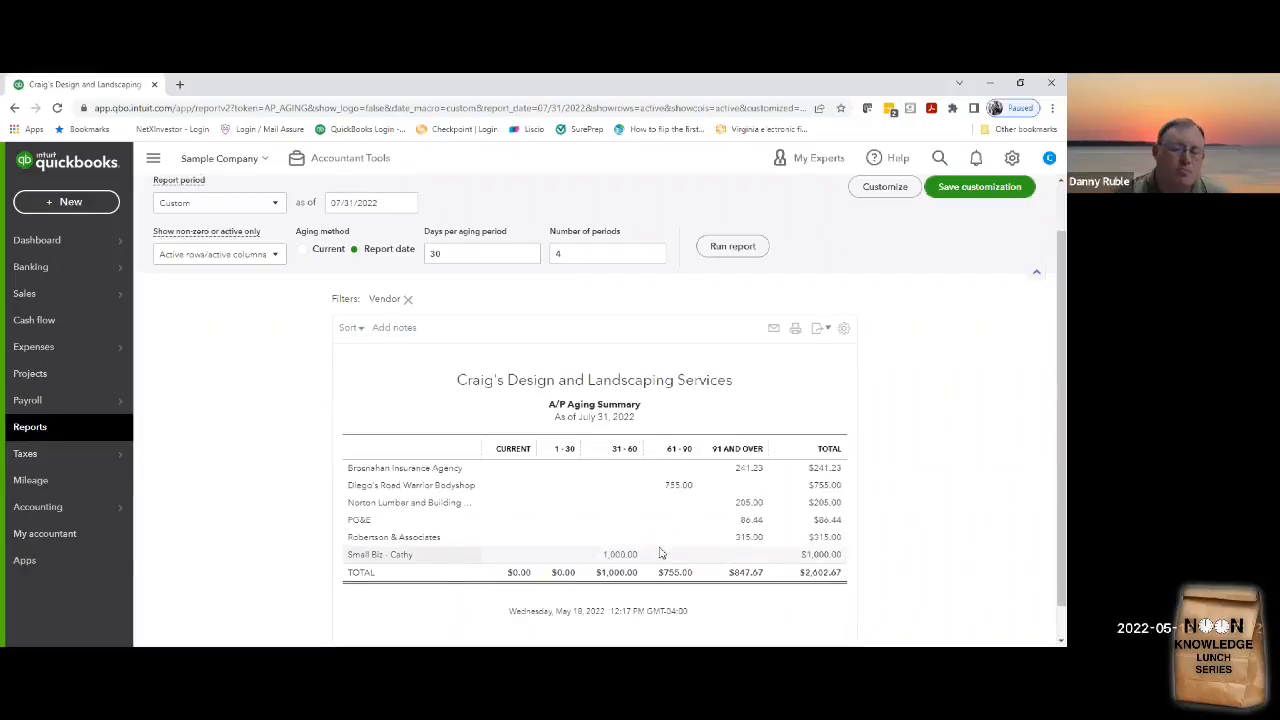
pyautogui.scroll(2, 660, 553)
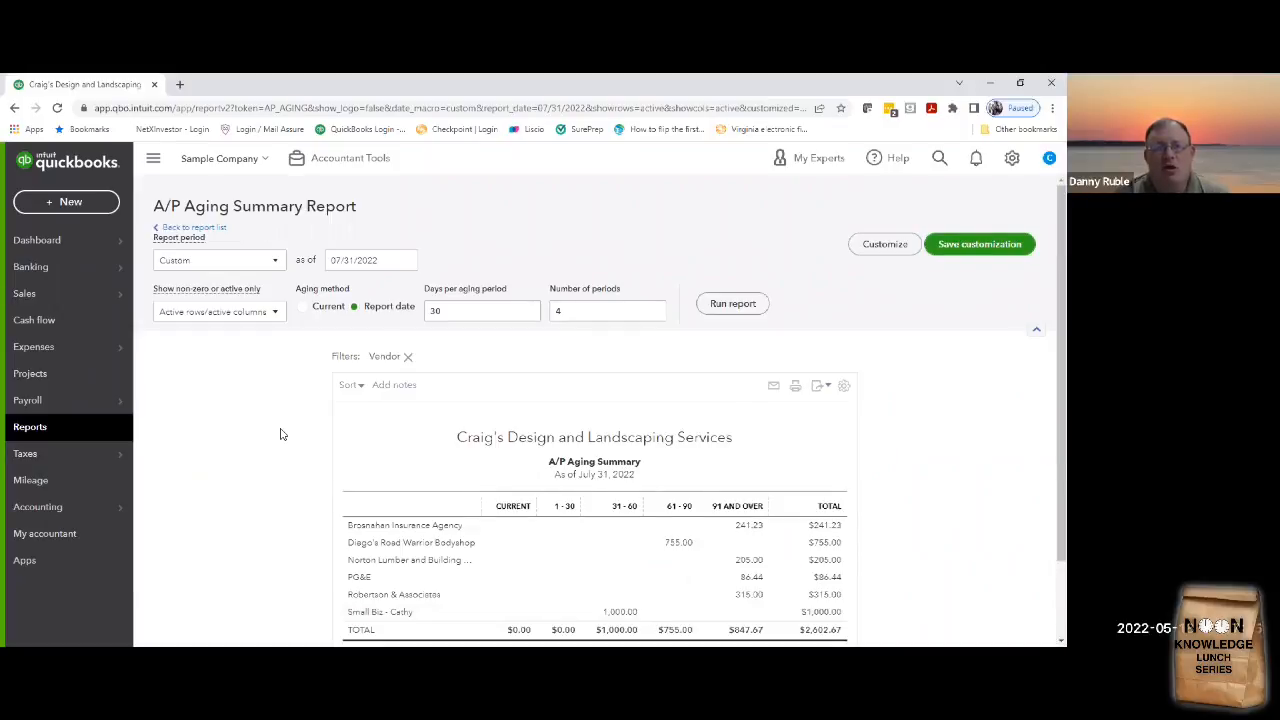
pyautogui.click(107, 209)
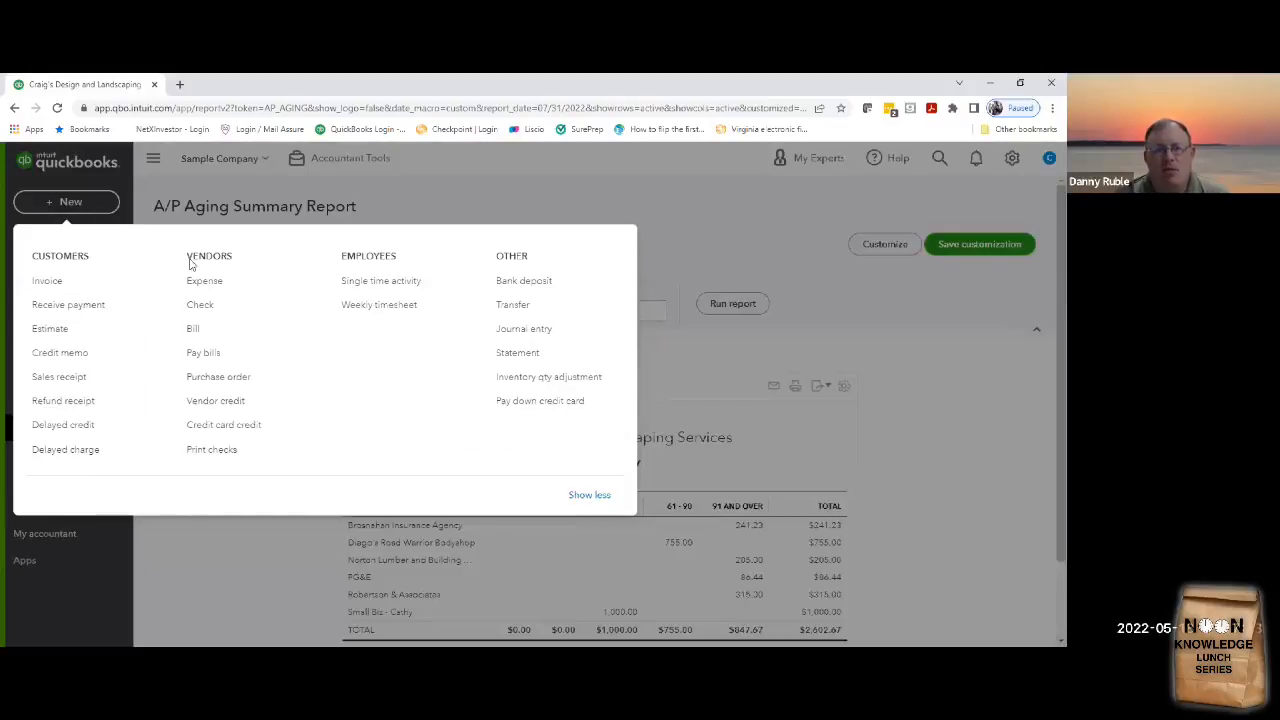
pyautogui.click(247, 358)
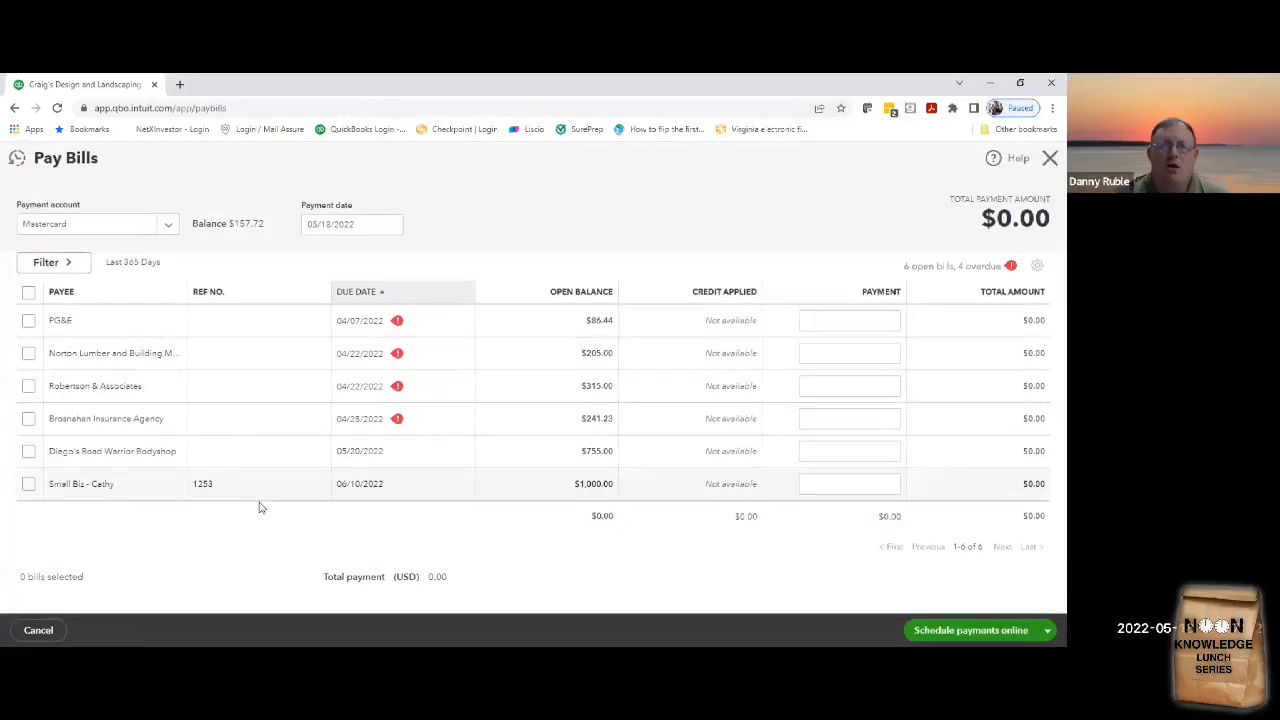
pyautogui.click(1048, 162)
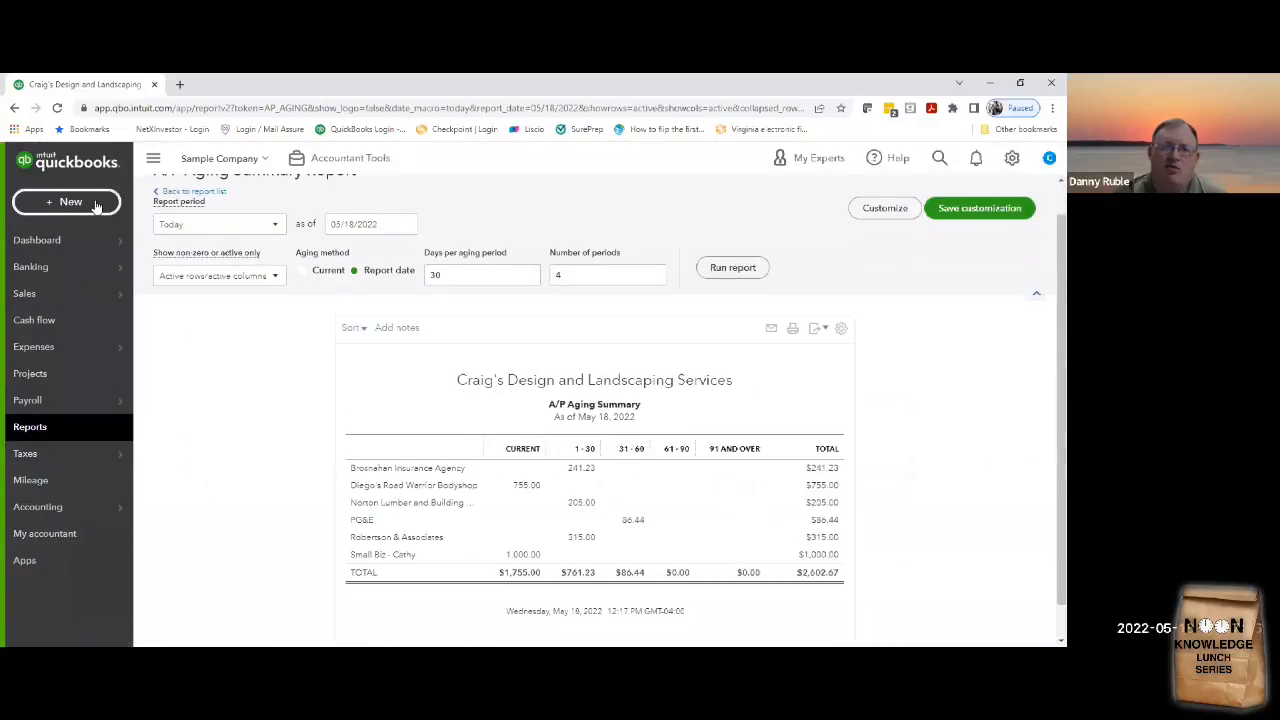
# - Open the bill payment form and choose Checking as the payment account
pyautogui.click(90, 204)
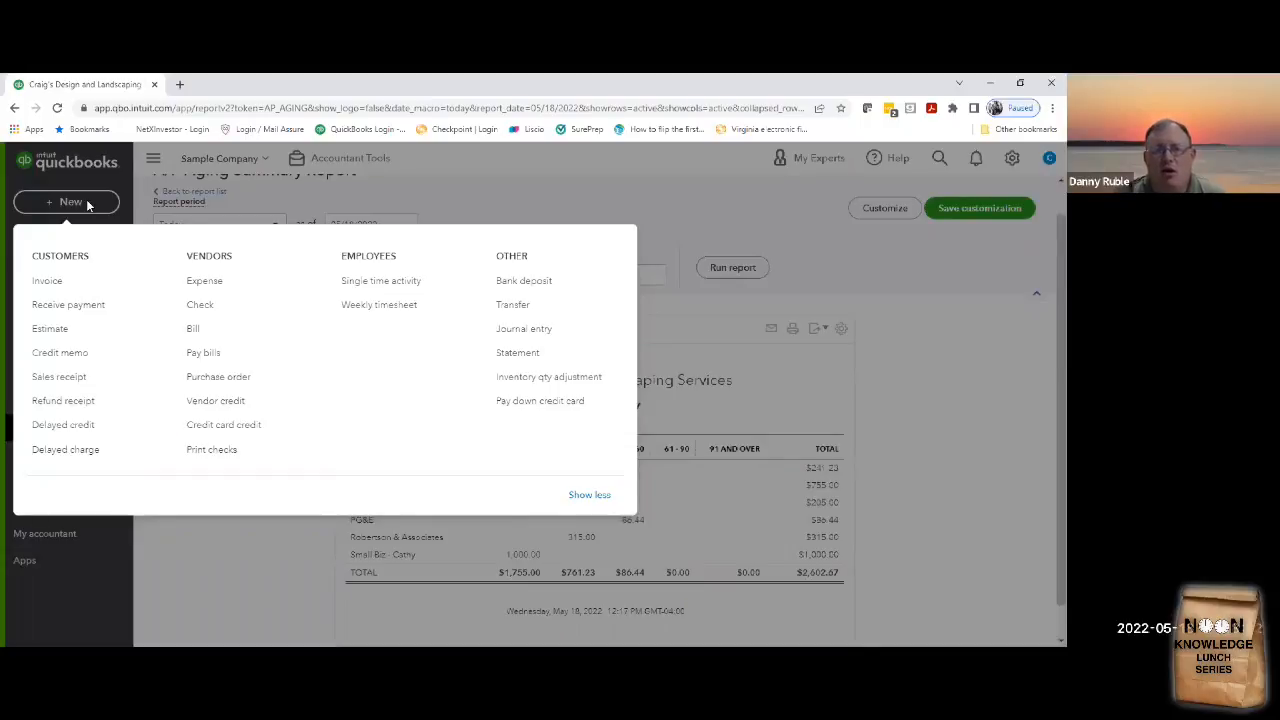
pyautogui.click(222, 352)
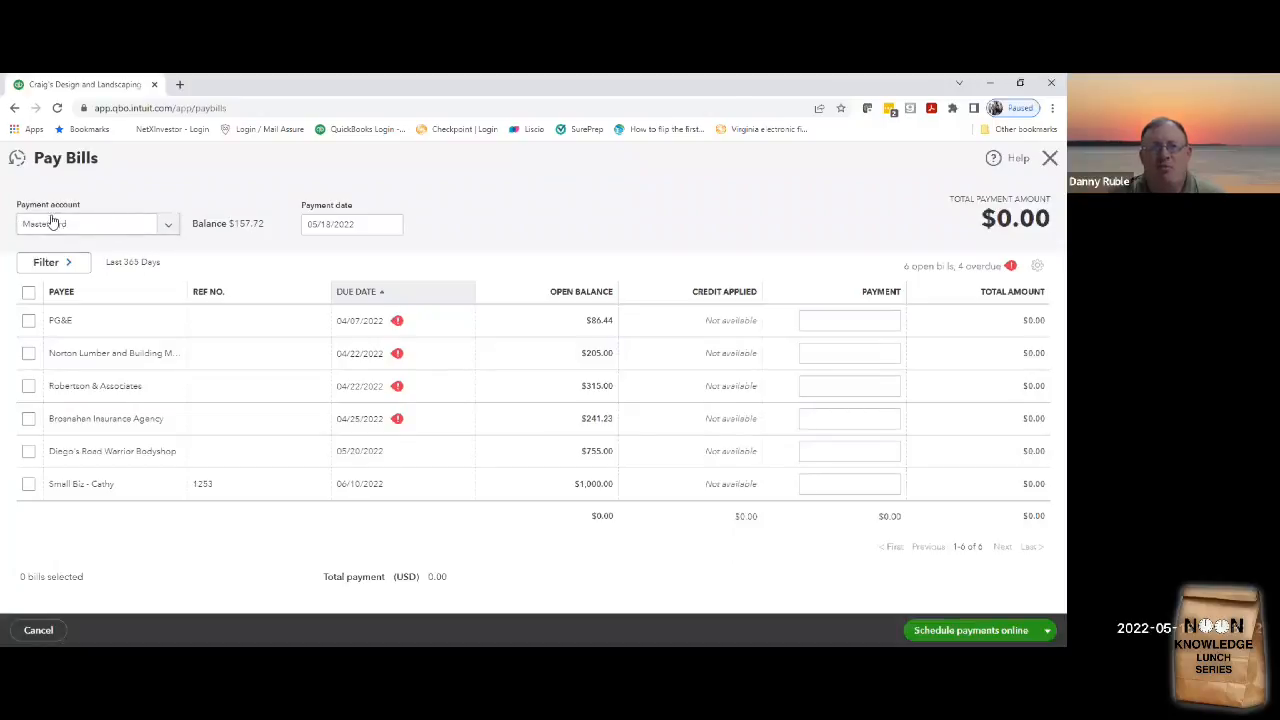
pyautogui.click(171, 229)
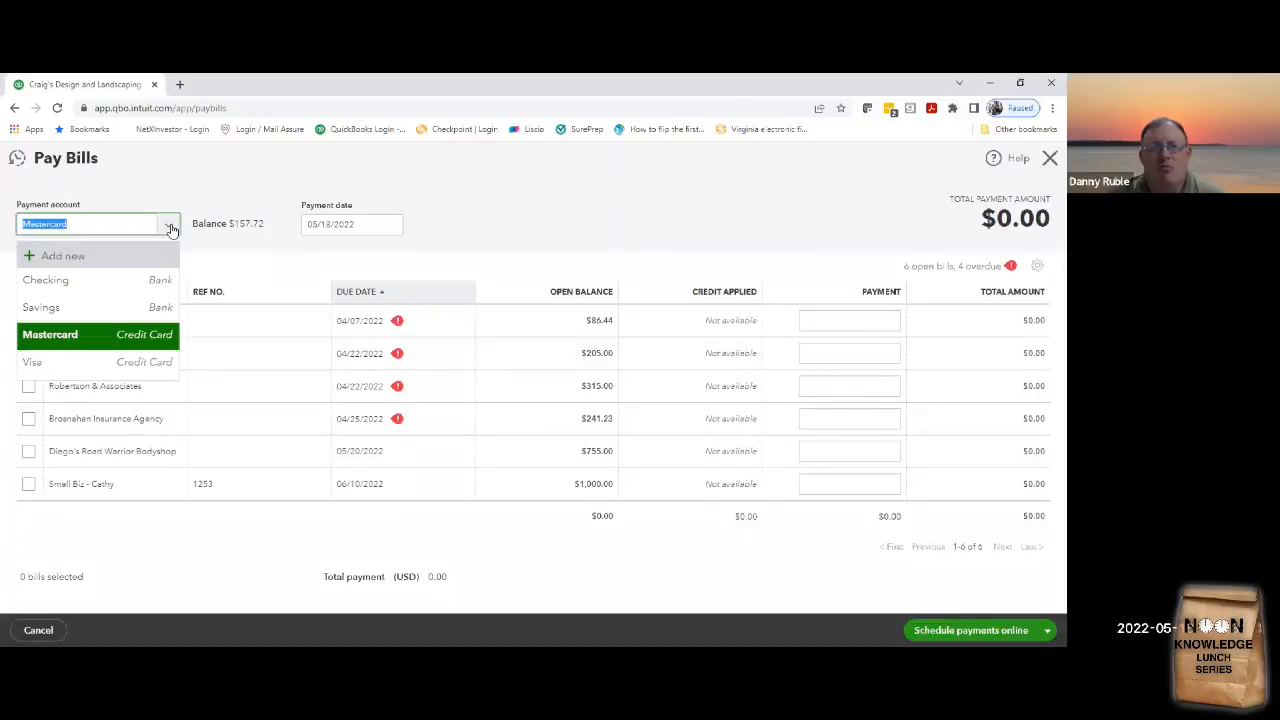
pyautogui.click(102, 277)
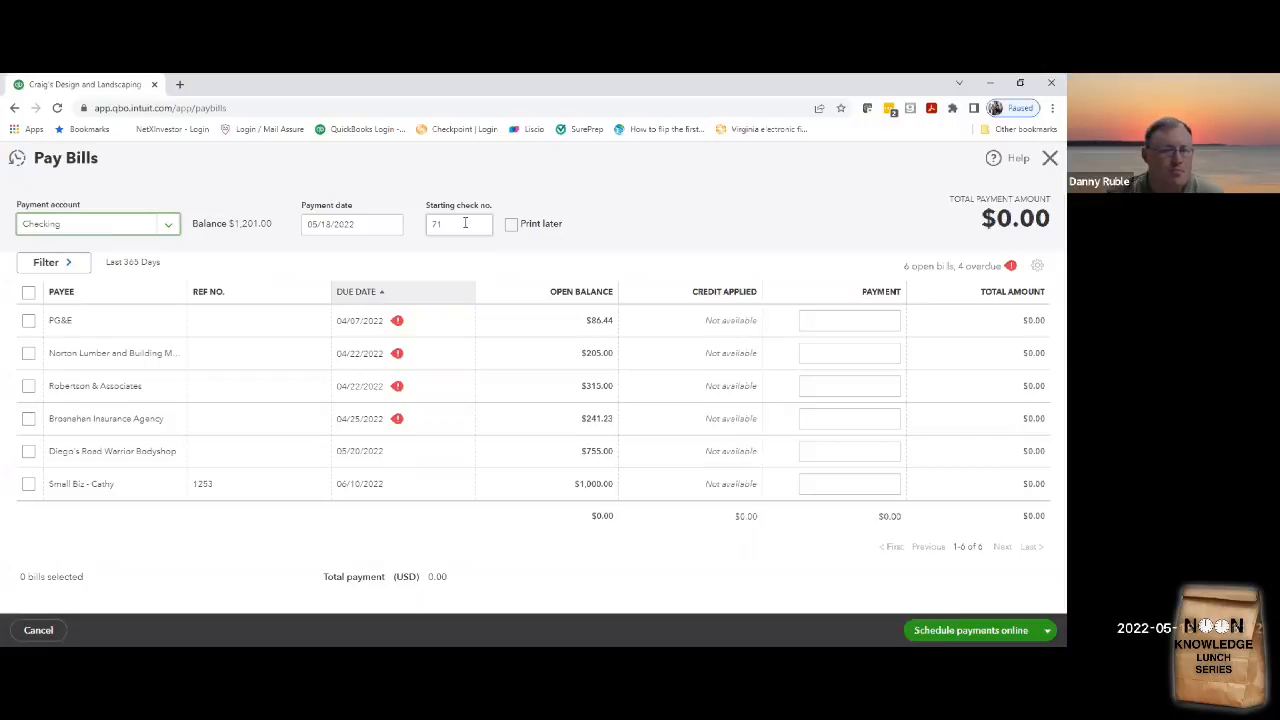
# - Select the Small Biz and PG&E bills for payment
pyautogui.click(28, 485)
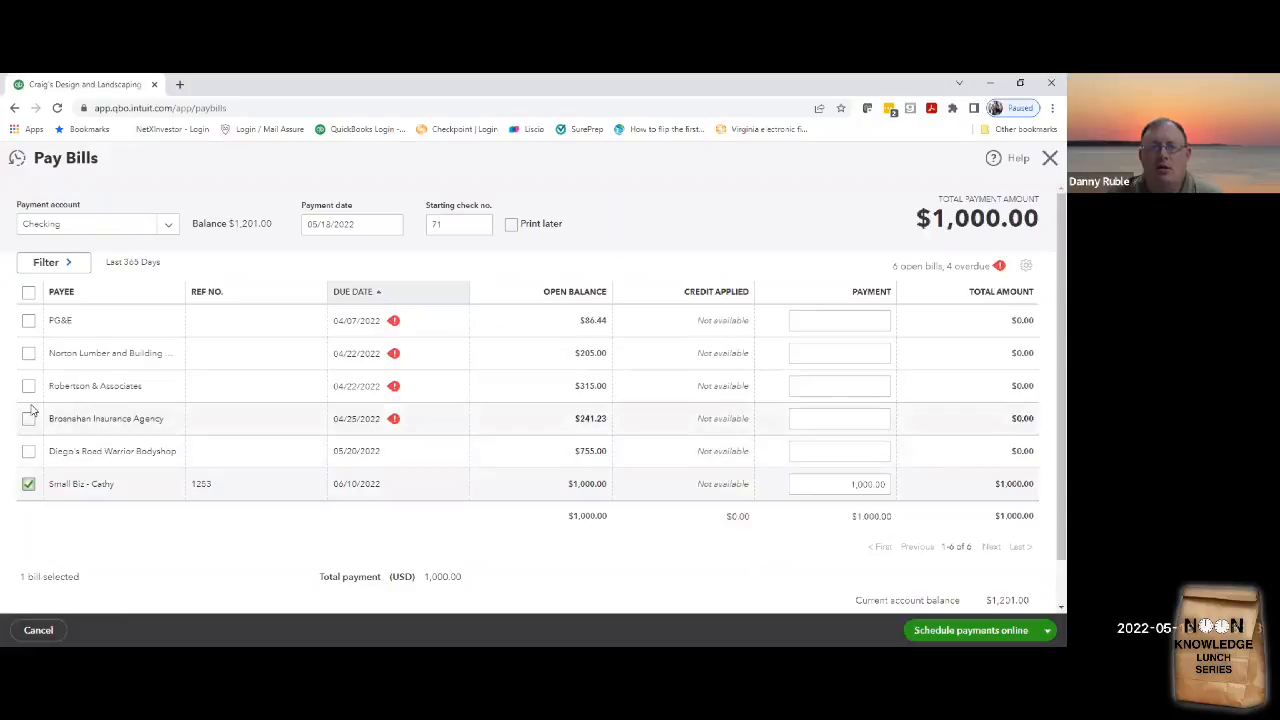
pyautogui.click(28, 320)
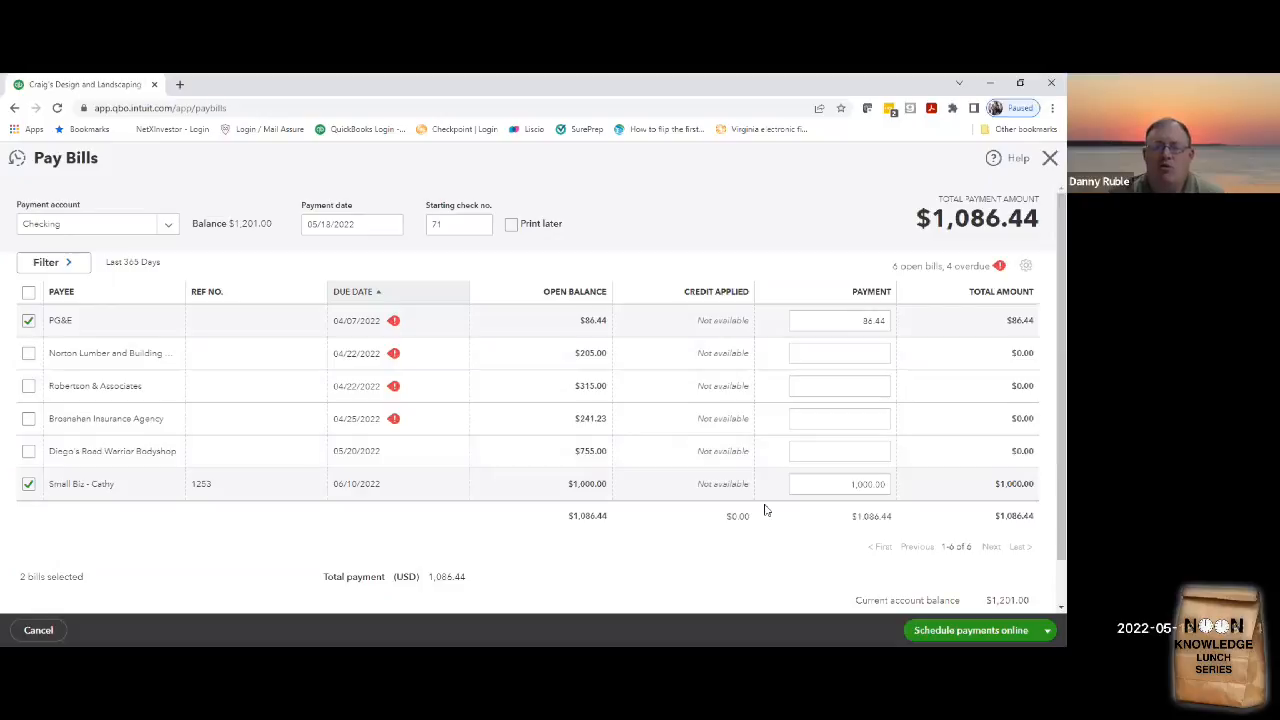
# - Review the payment totals, the resulting account balance and the available save options for the selected bills
pyautogui.scroll(-1, 716, 498)
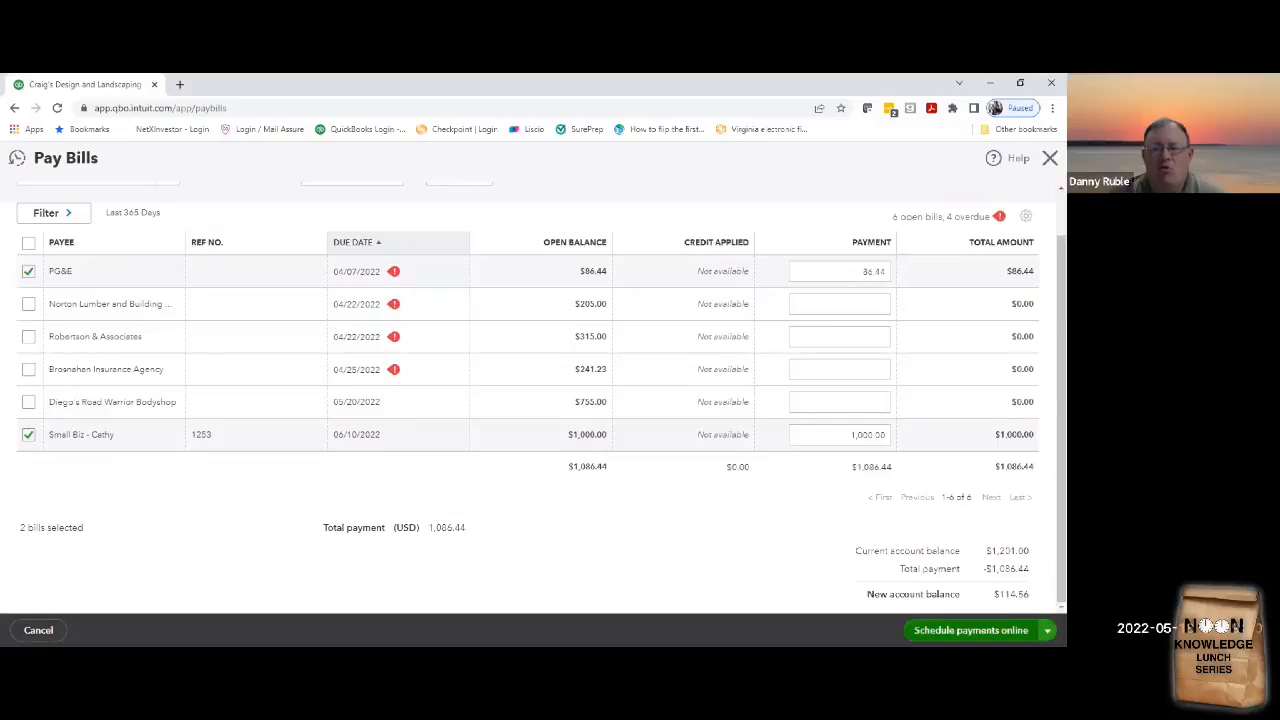
pyautogui.click(1047, 630)
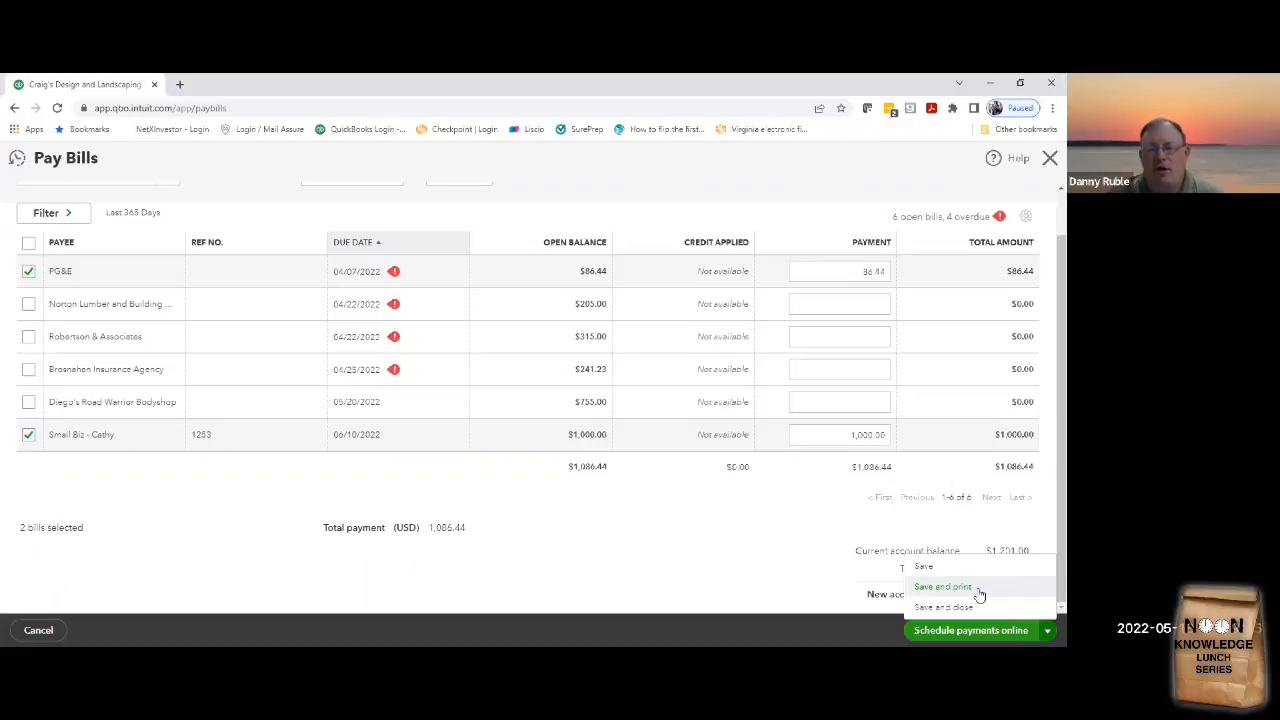
pyautogui.click(604, 543)
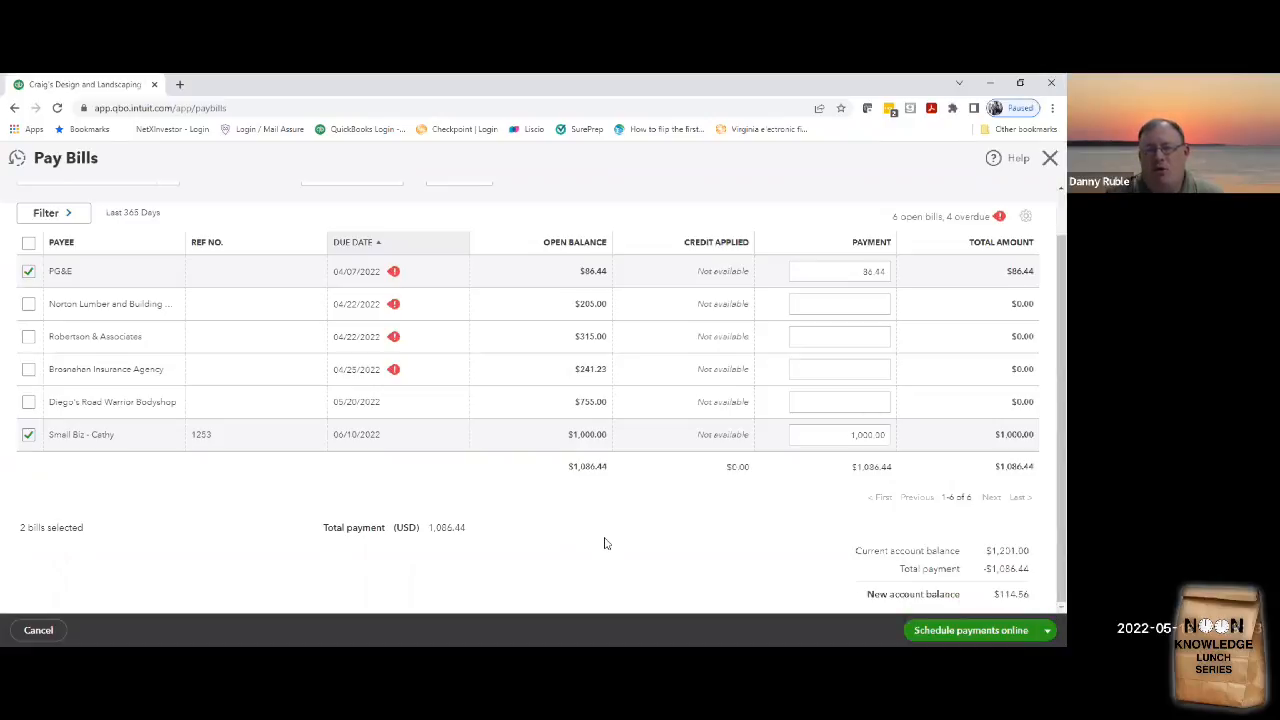
pyautogui.scroll(1, 604, 543)
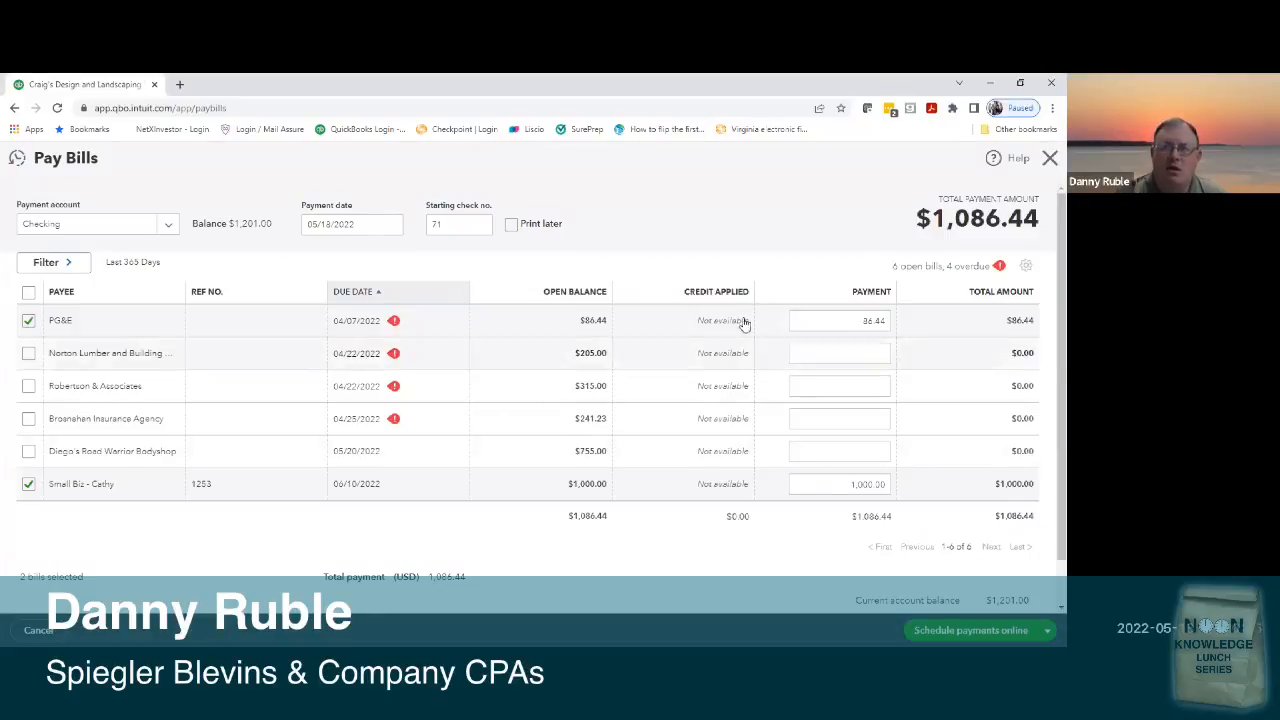
# - Leave the bill payment form without saving the selected payments and return to the A/P aging summary report
pyautogui.click(1049, 160)
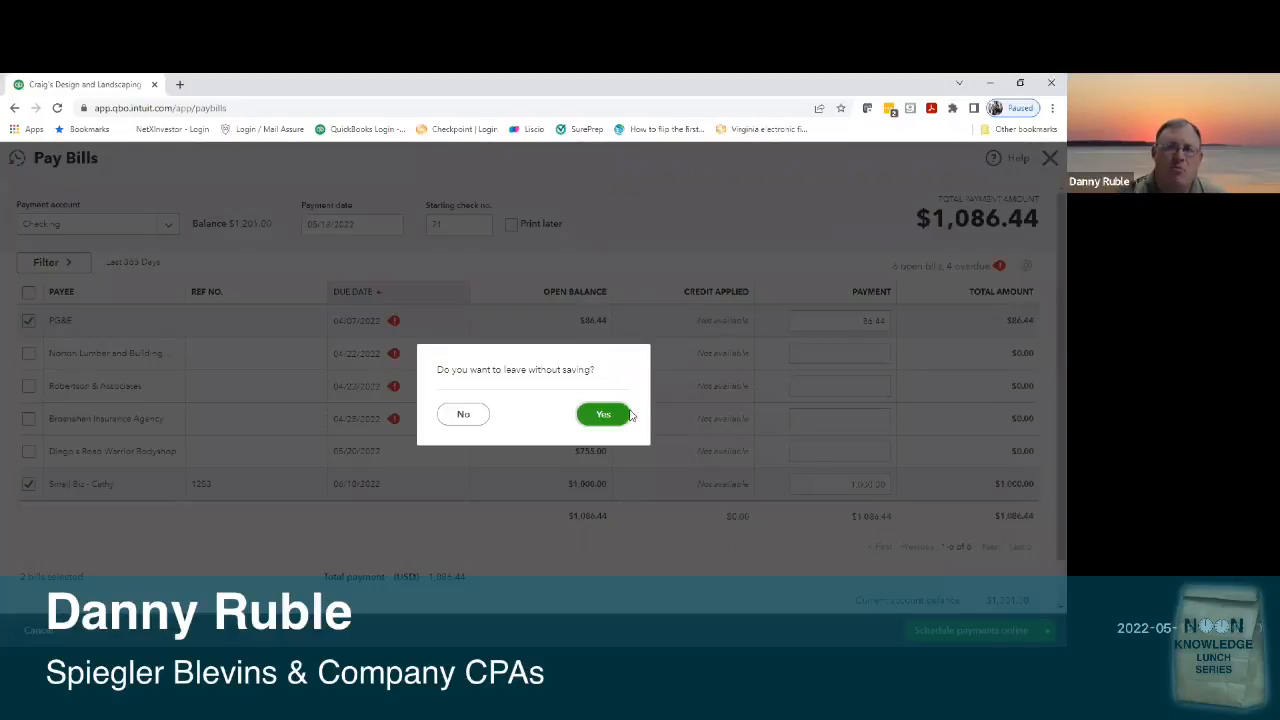
pyautogui.click(472, 414)
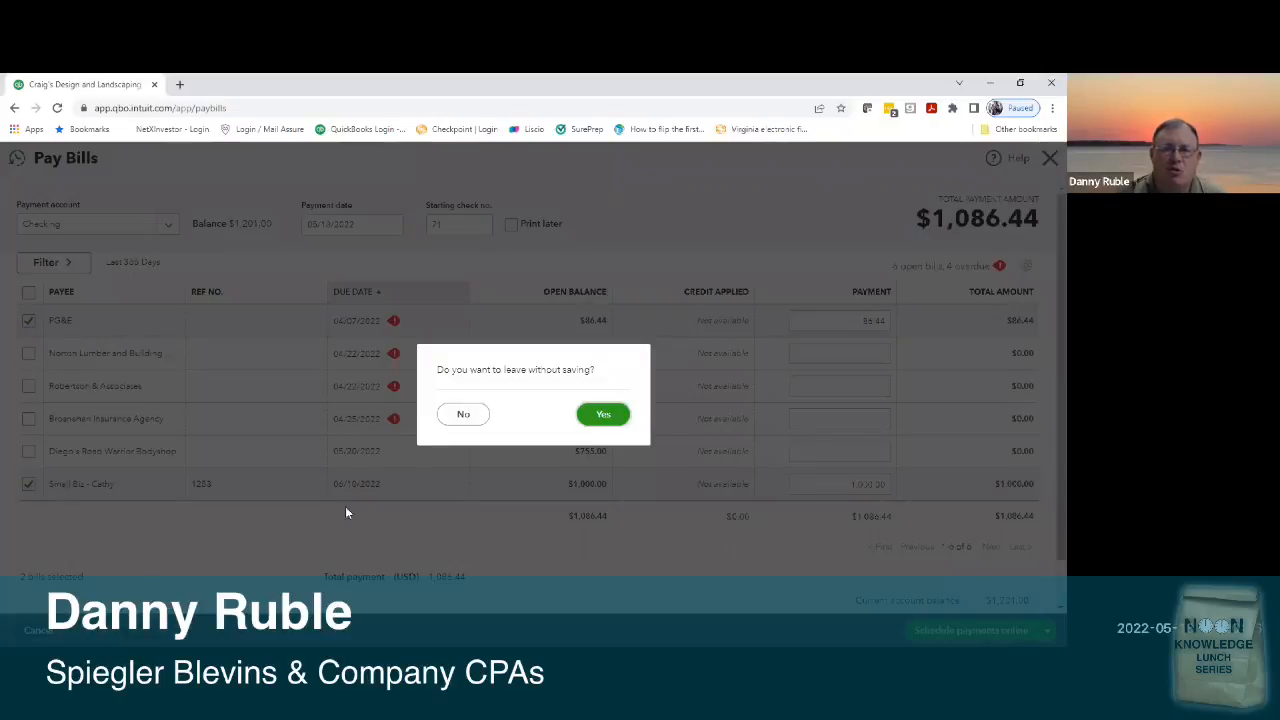
pyautogui.click(603, 416)
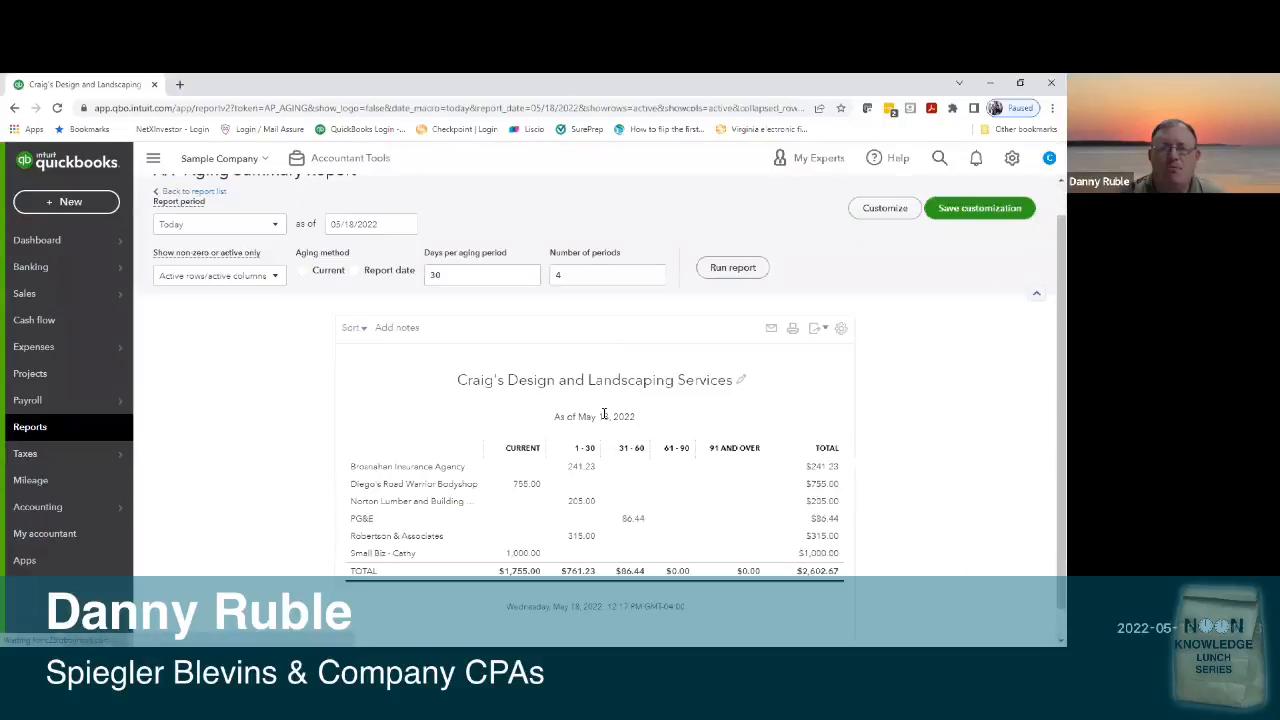
pyautogui.scroll(1, 293, 431)
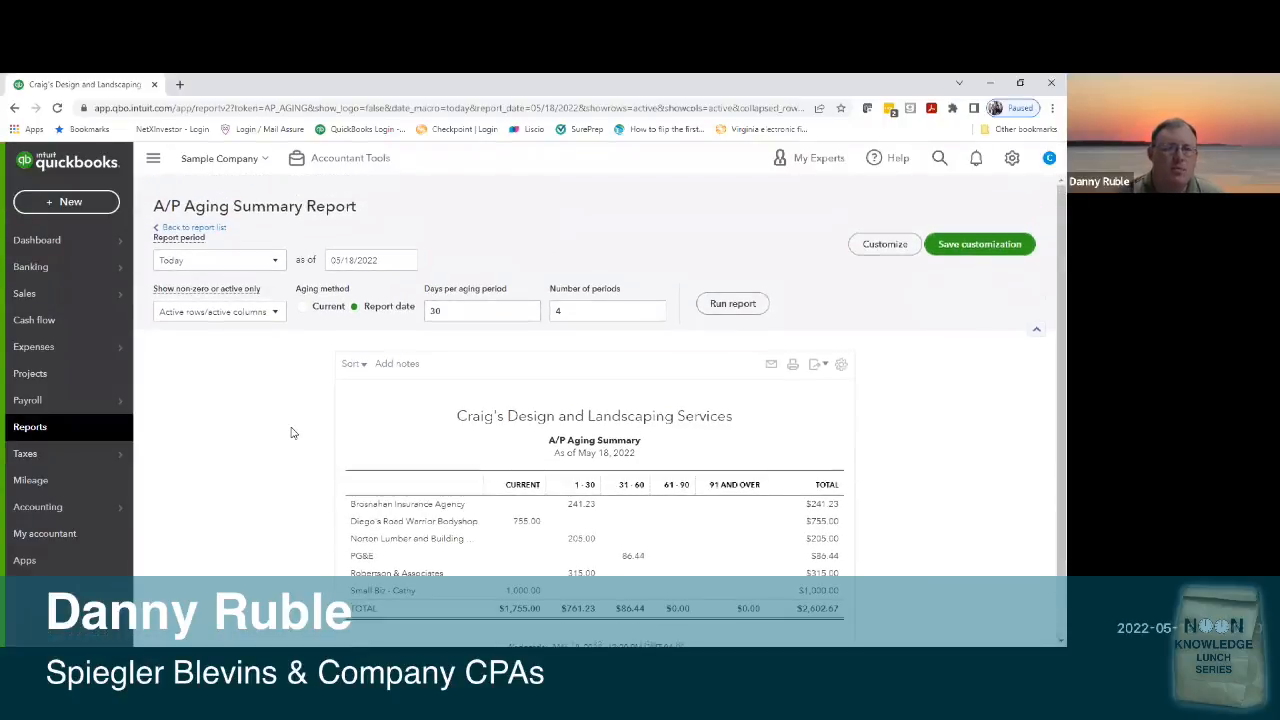
pyautogui.click(70, 203)
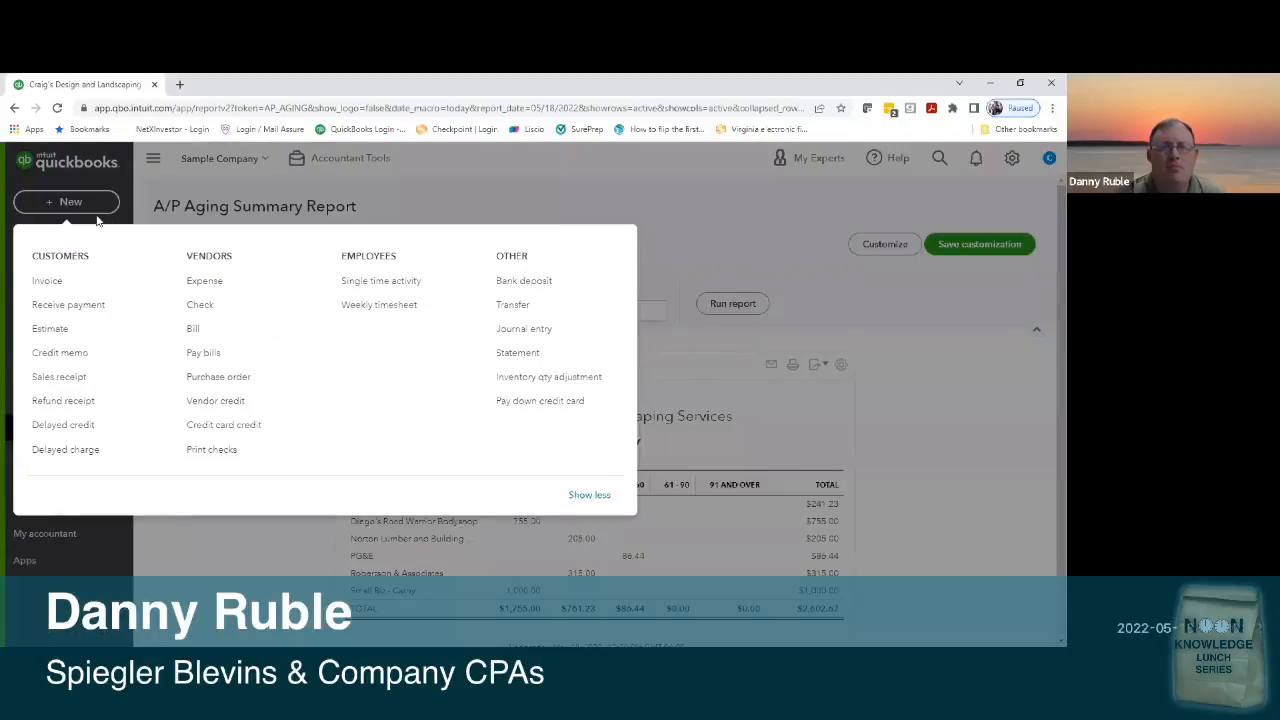
pyautogui.click(231, 309)
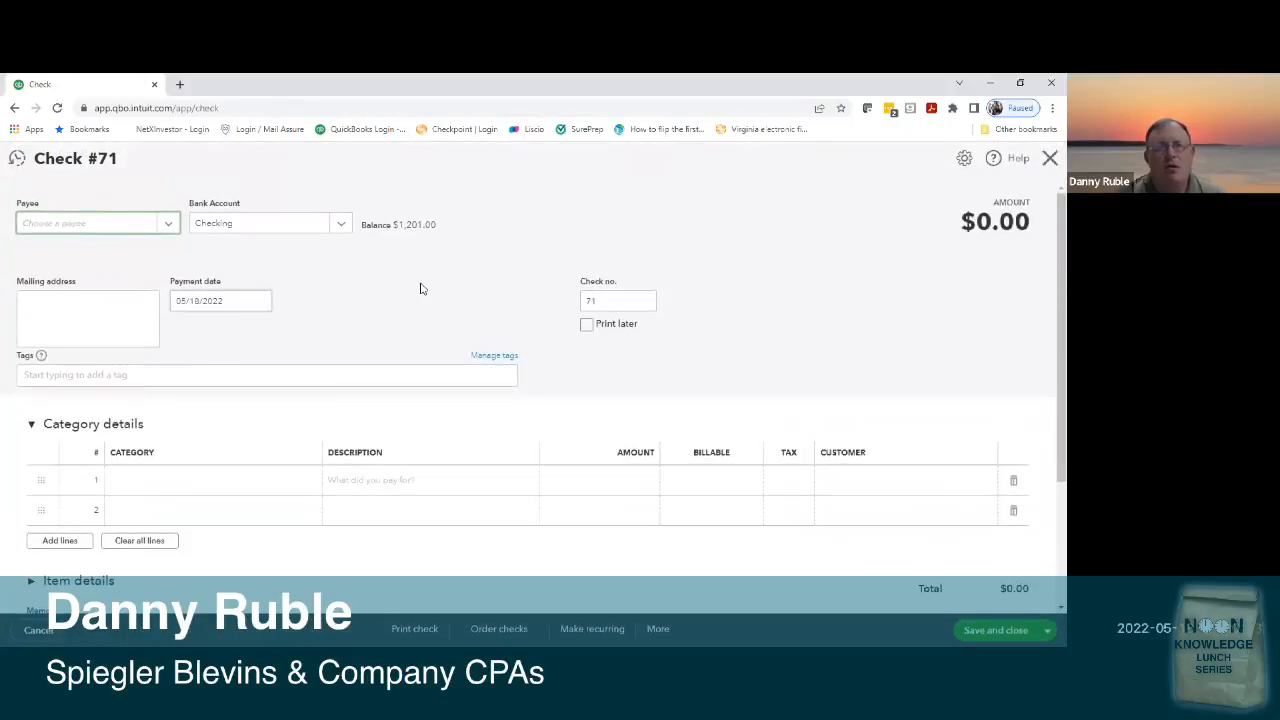
pyautogui.click(1050, 158)
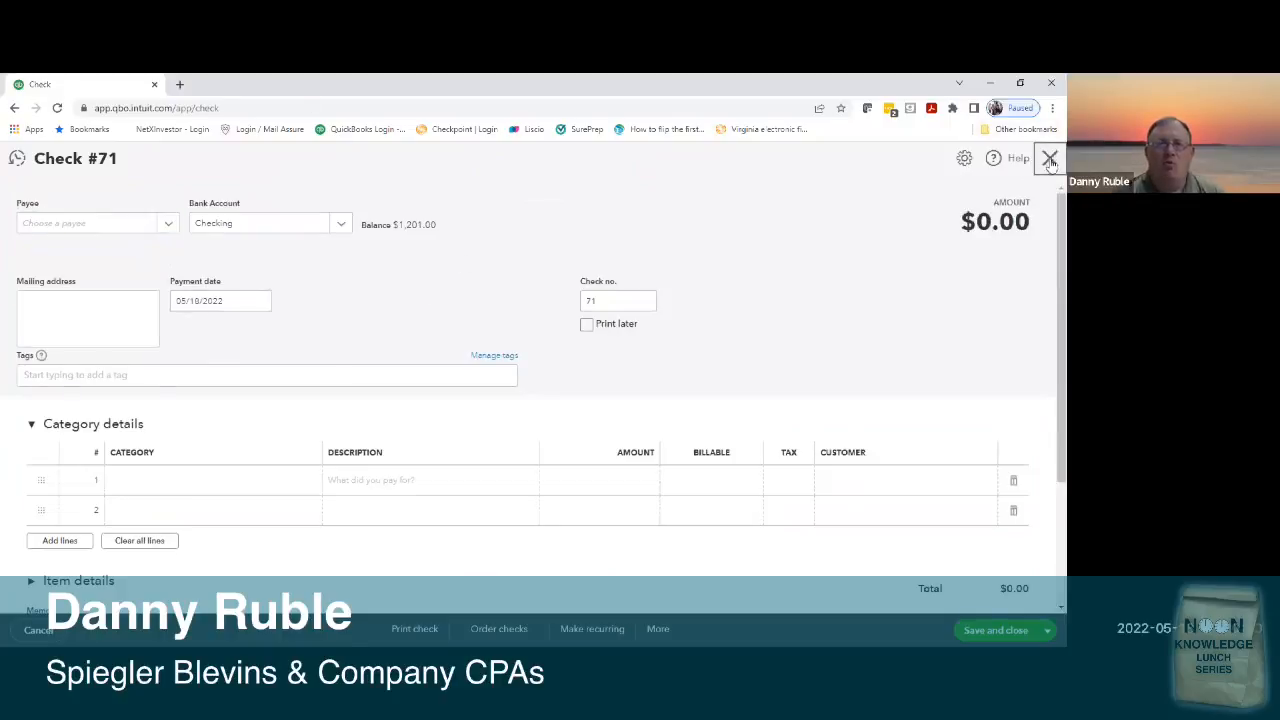
# - Start a new check from the Checking account with Bob's Burger Joint as the payee and go to its mailing address
pyautogui.click(95, 207)
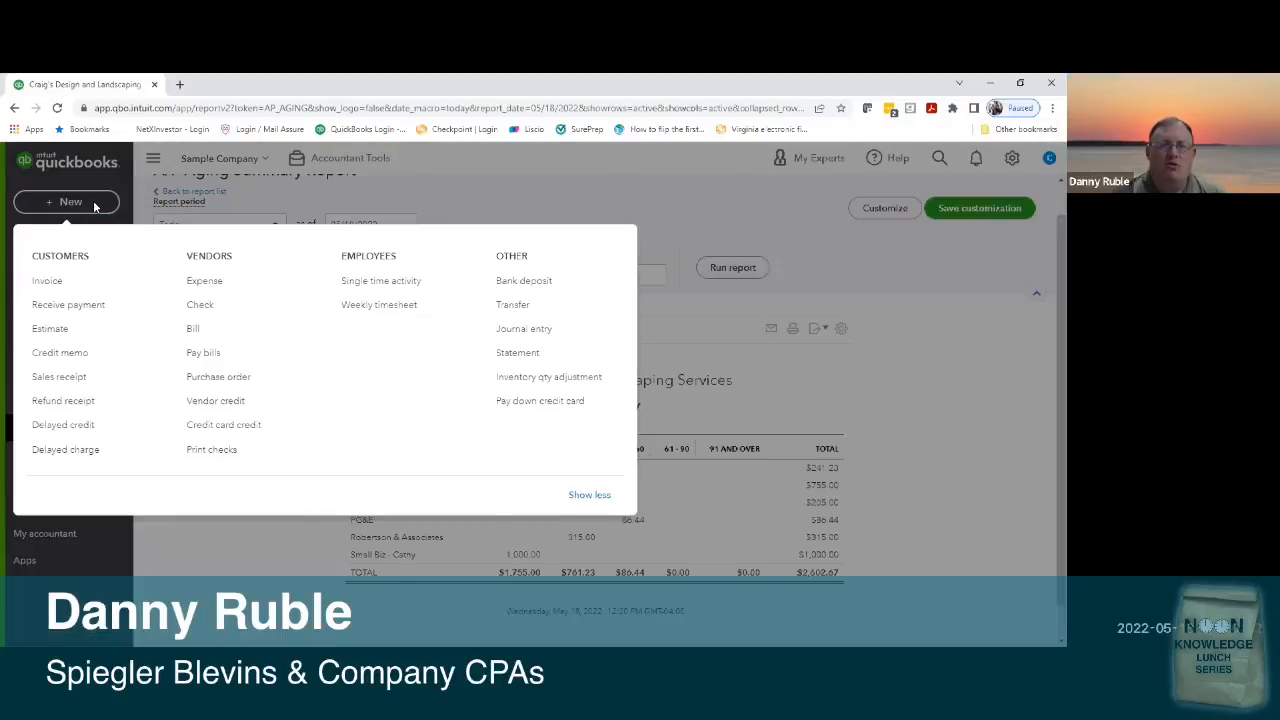
pyautogui.click(262, 310)
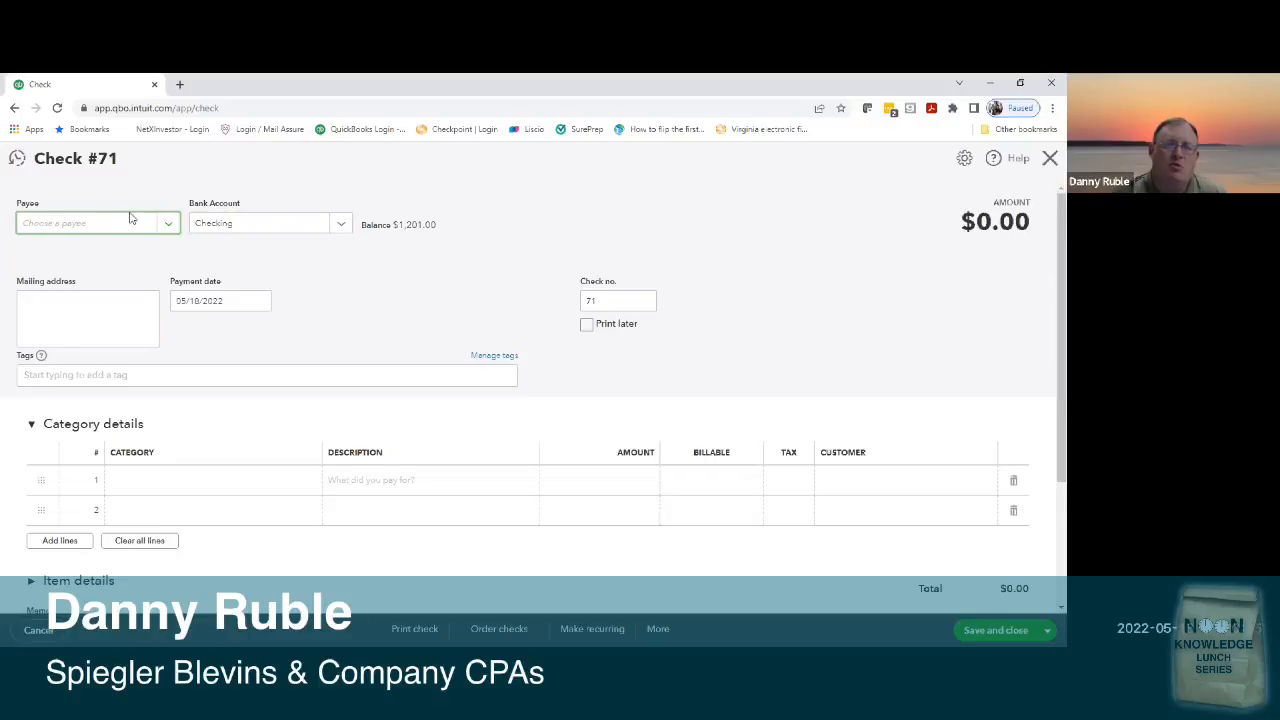
pyautogui.click(166, 224)
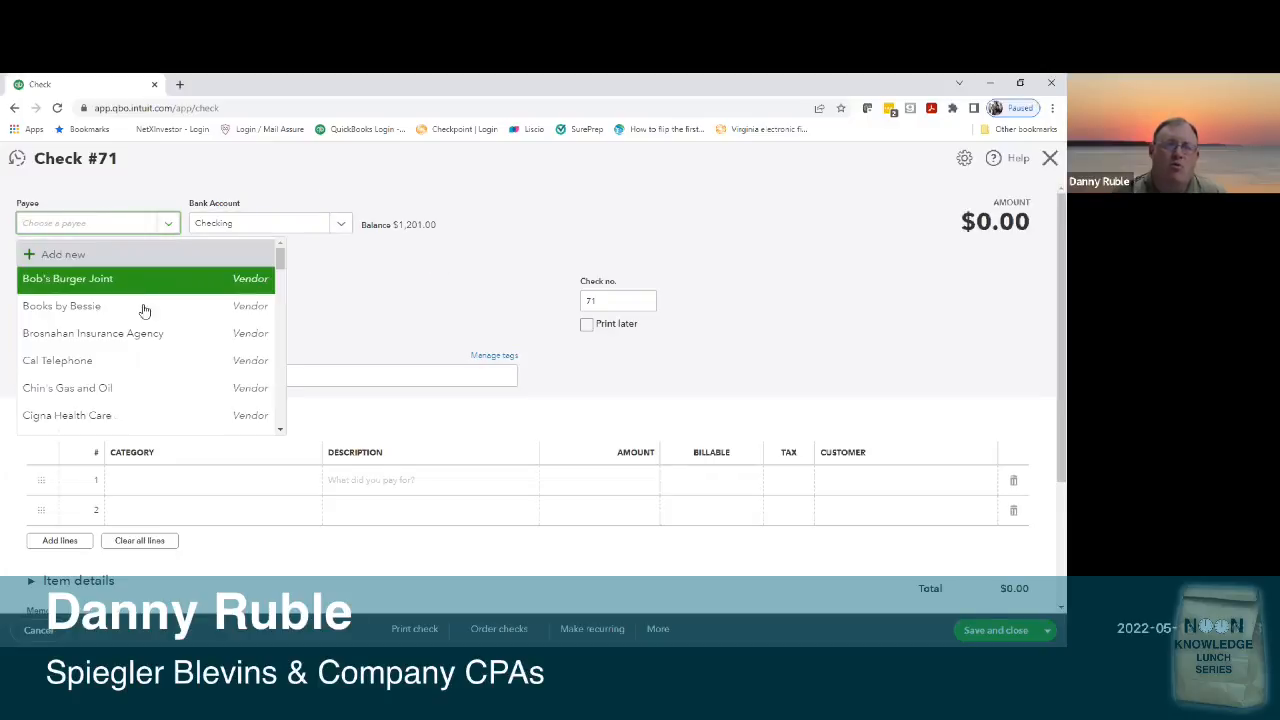
pyautogui.click(155, 285)
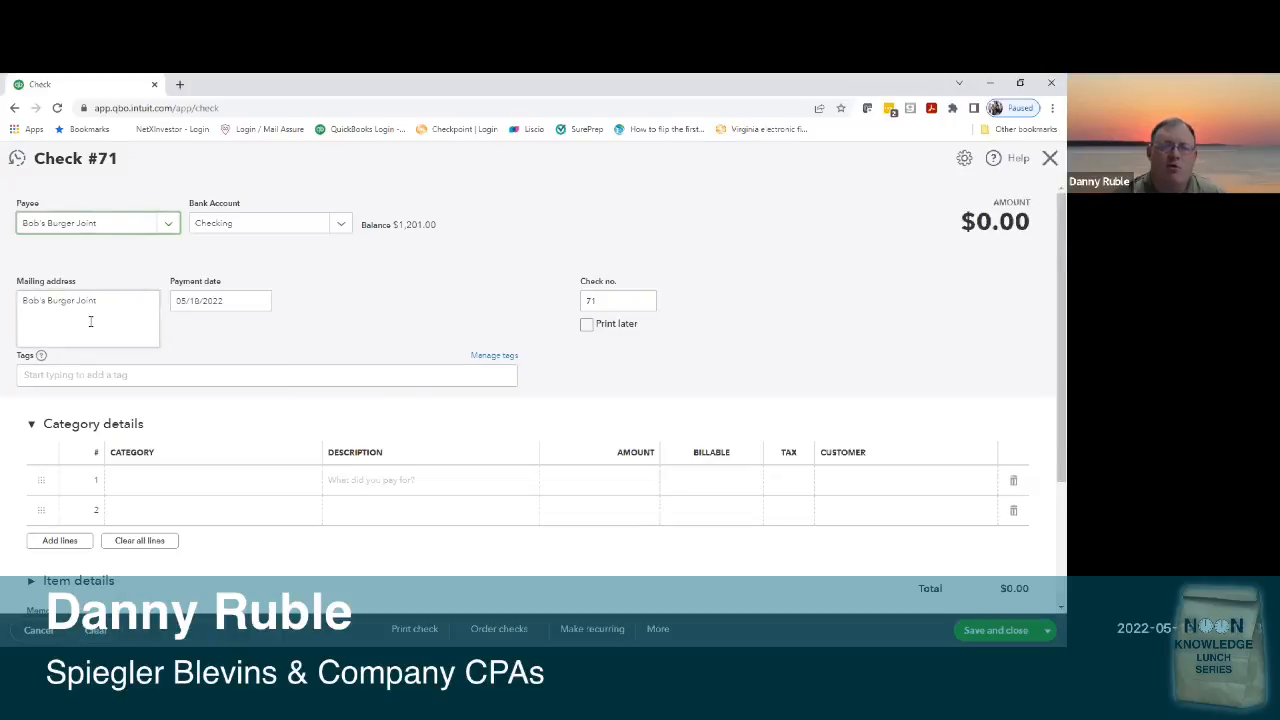
pyautogui.click(38, 318)
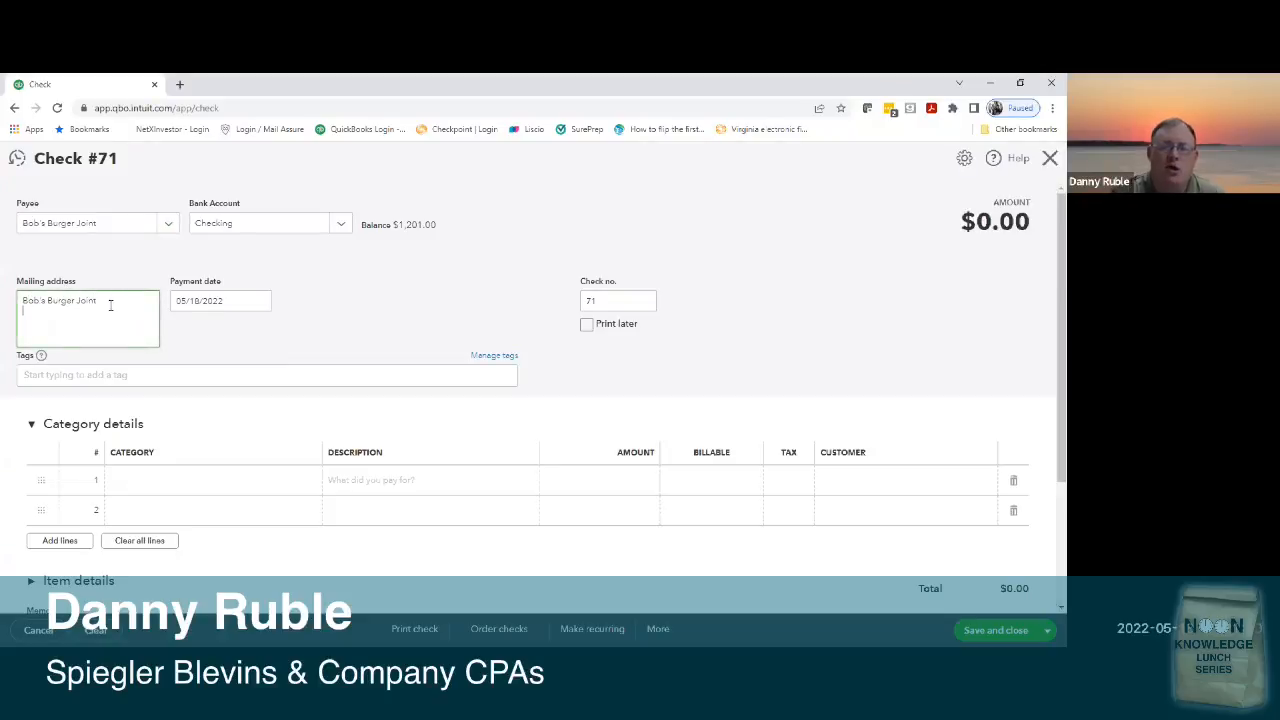
# - Examine the check's category lines, memo and attachment fields, then close the check without saving
pyautogui.click(281, 490)
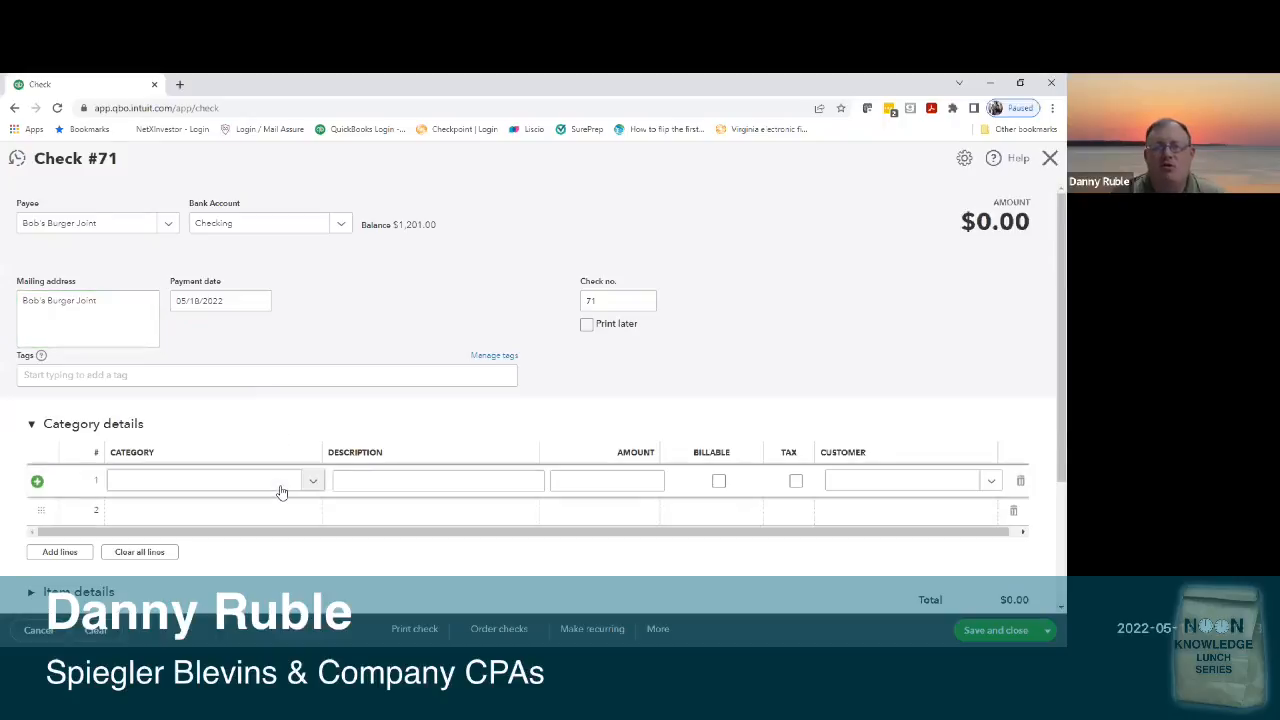
pyautogui.click(445, 486)
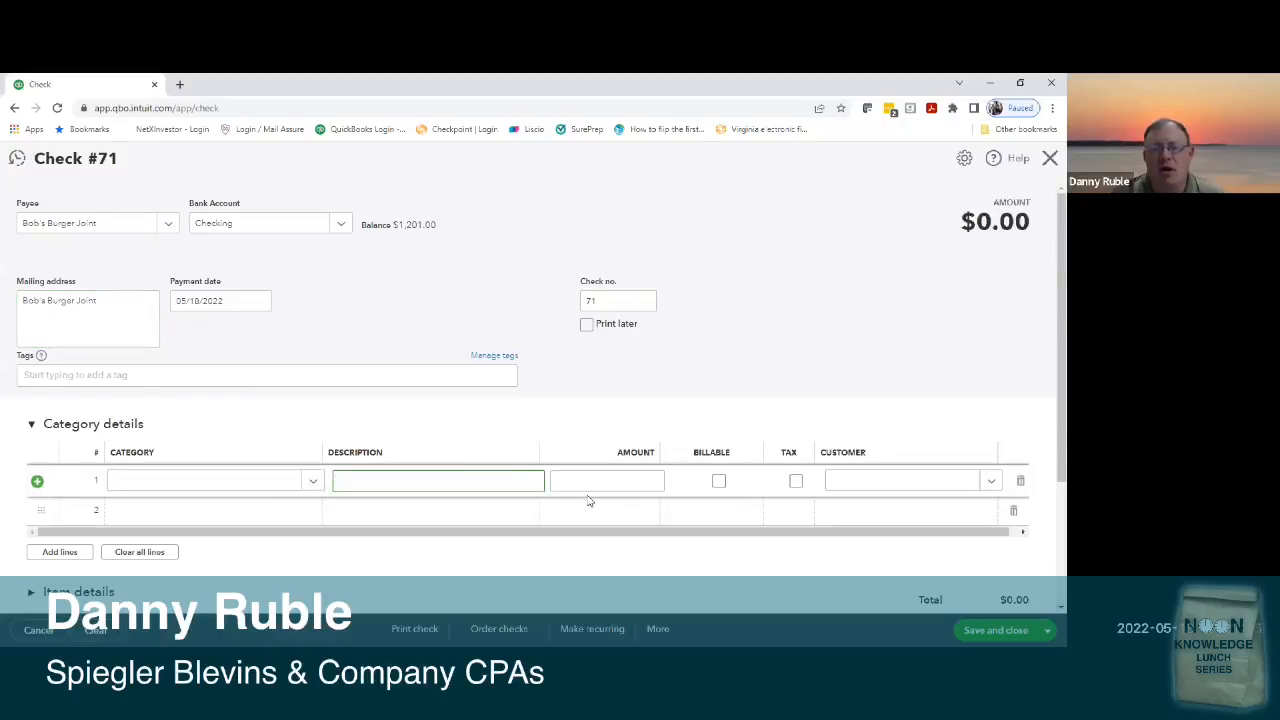
pyautogui.scroll(-1, 720, 508)
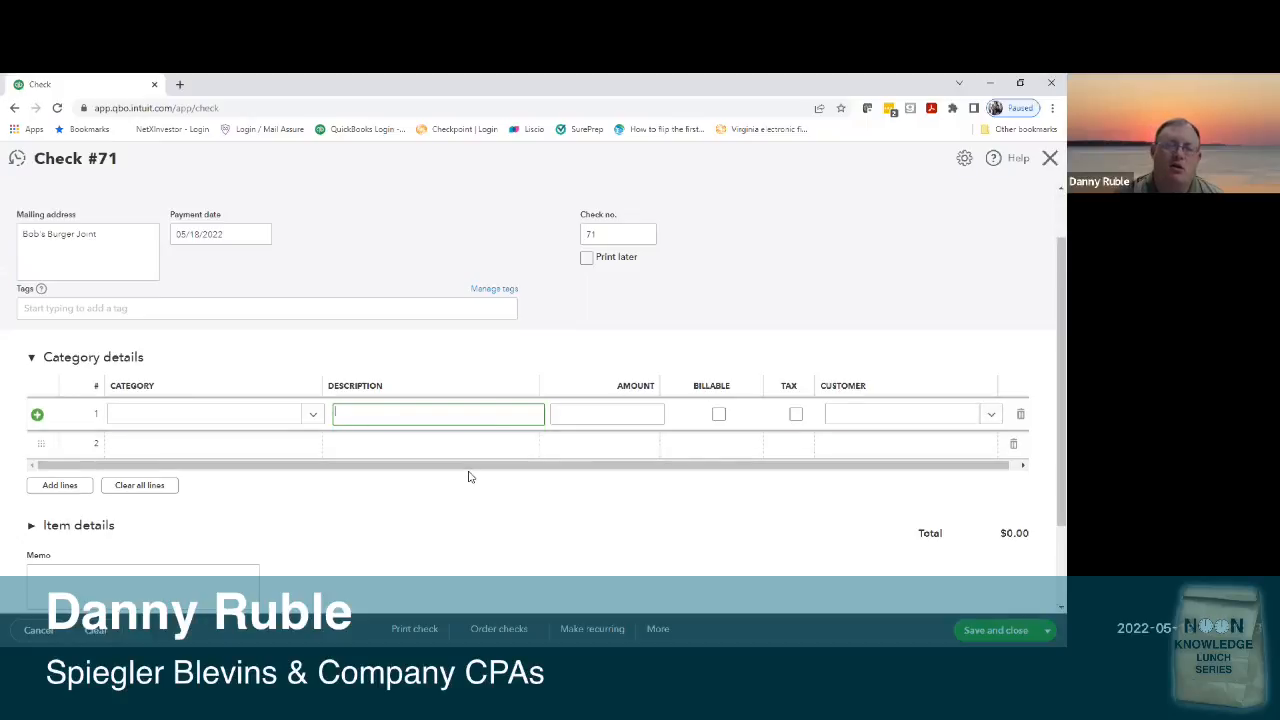
pyautogui.scroll(-1, 410, 415)
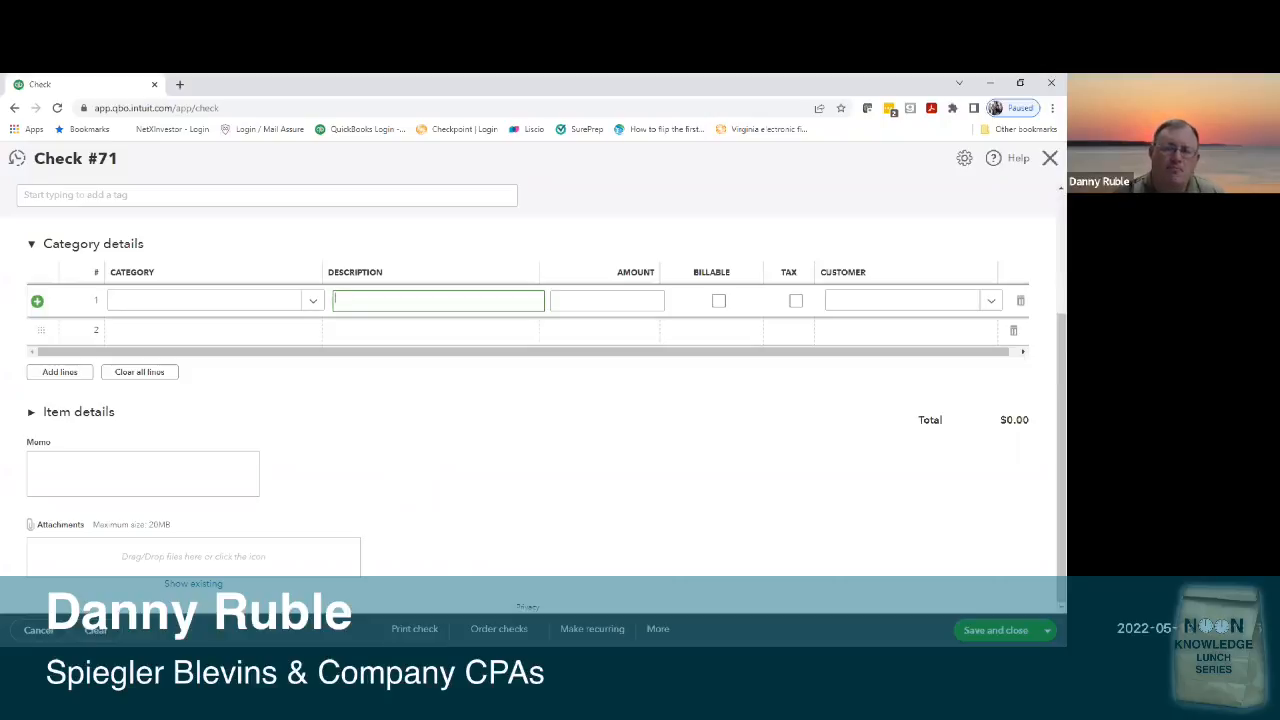
pyautogui.scroll(3, 583, 397)
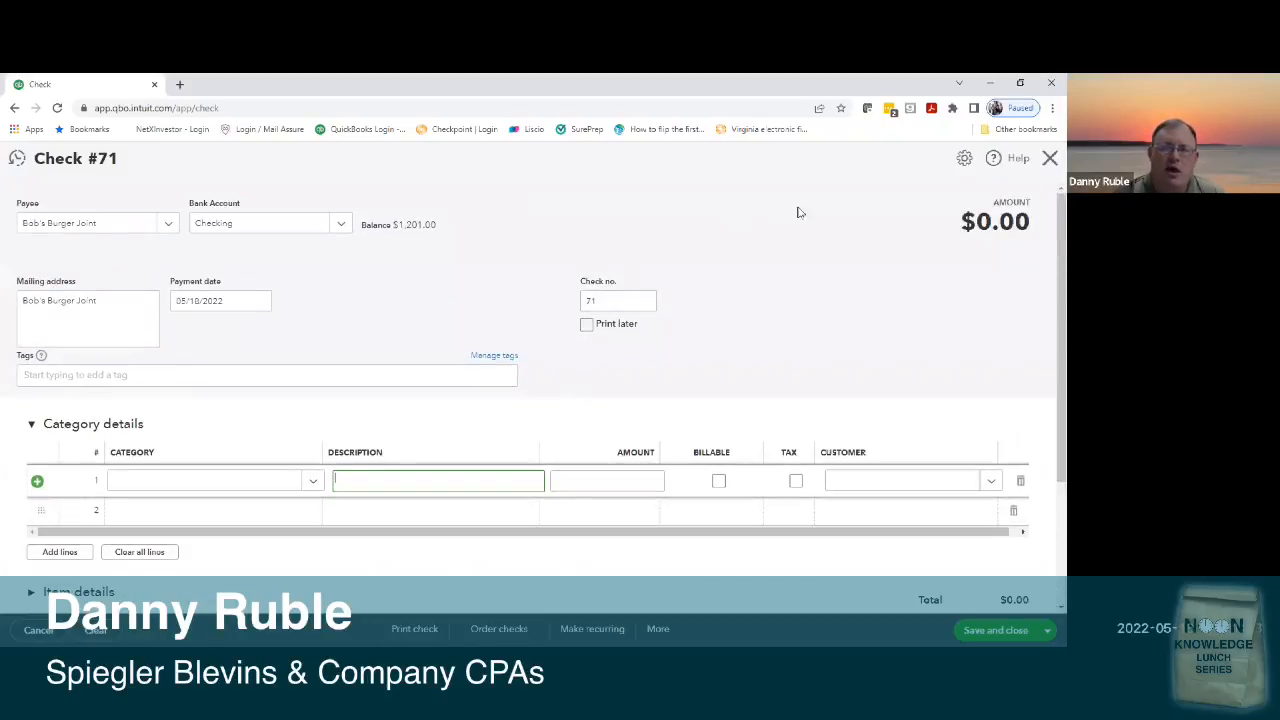
pyautogui.click(1049, 161)
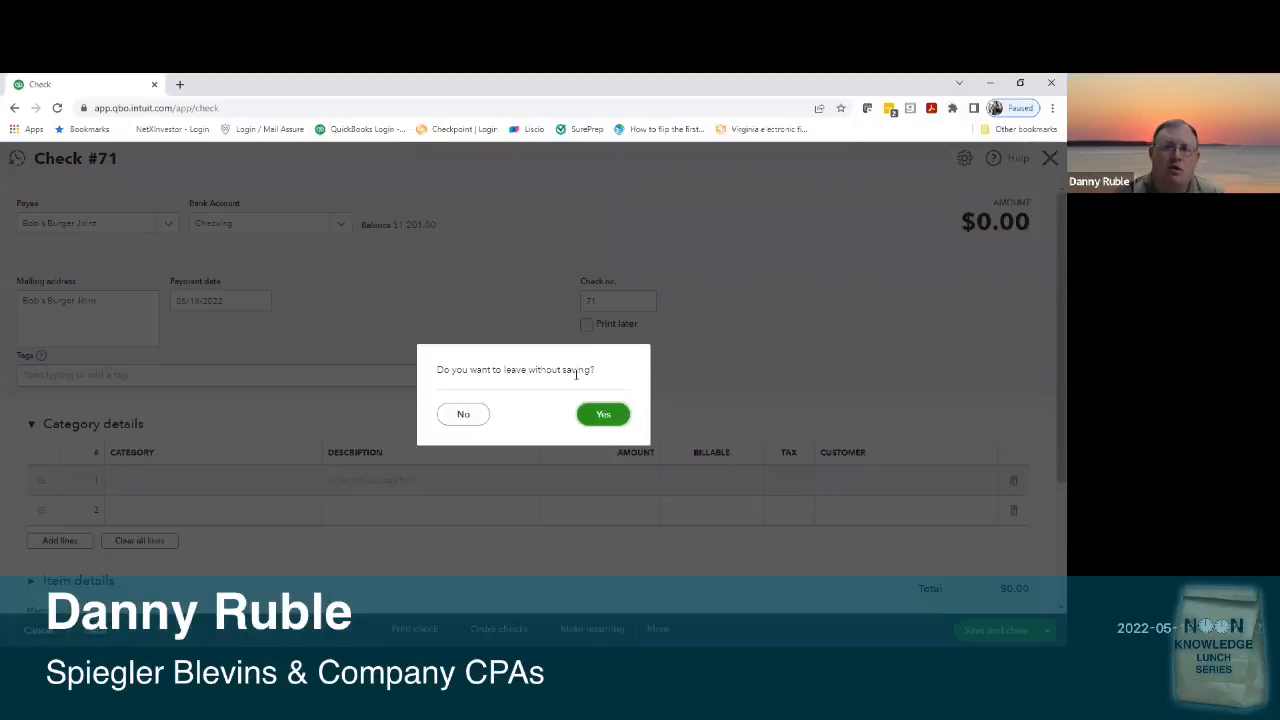
pyautogui.click(612, 414)
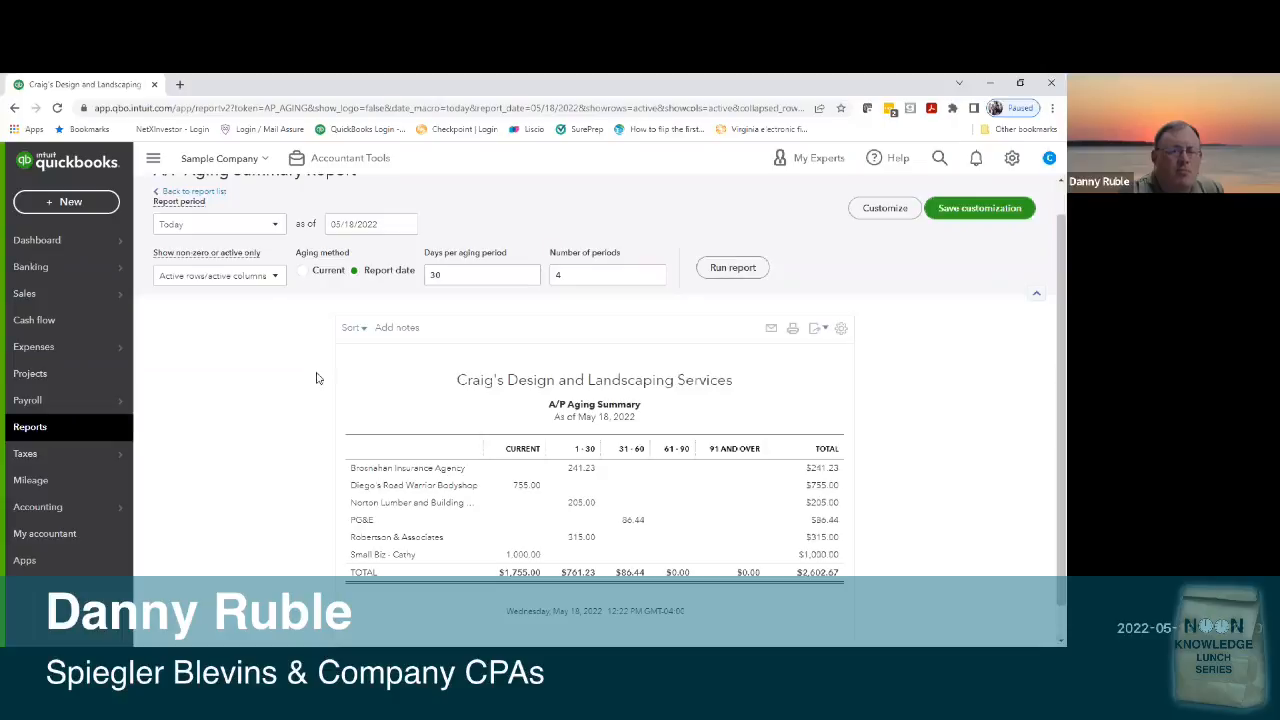
# - Start a new expense paid from Checking with Cal Telephone as the payee
pyautogui.click(90, 204)
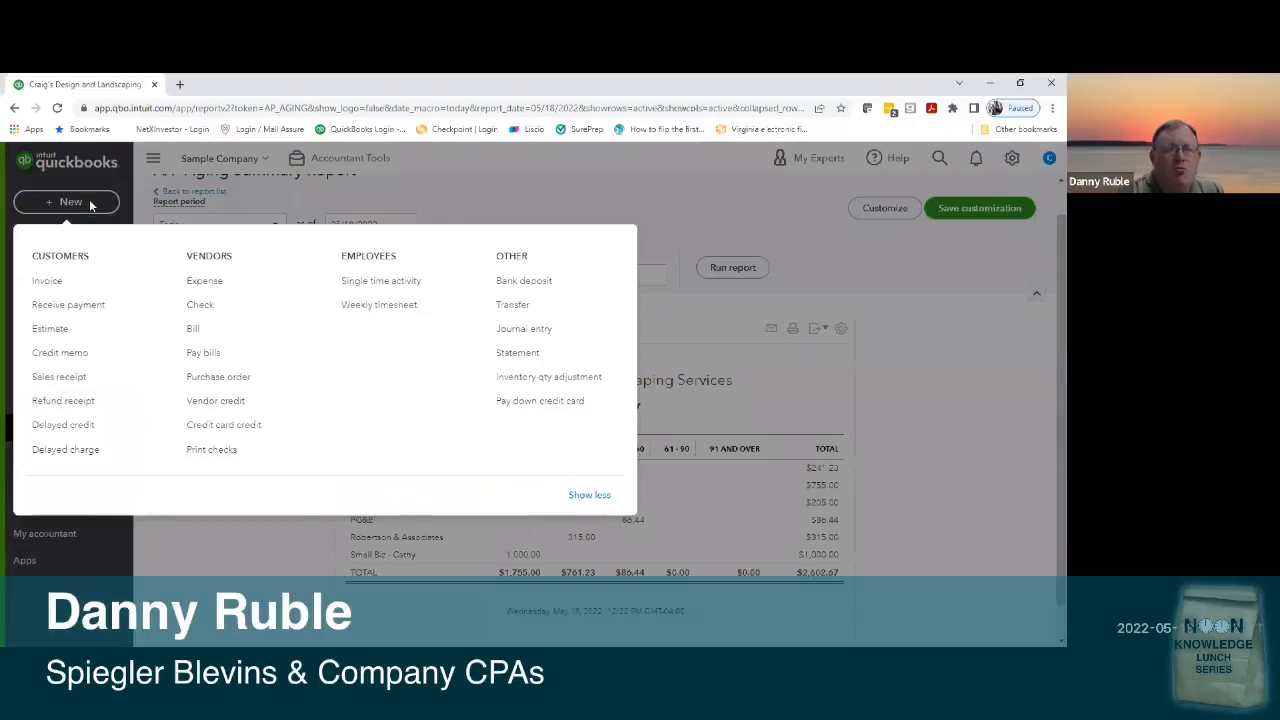
pyautogui.click(256, 288)
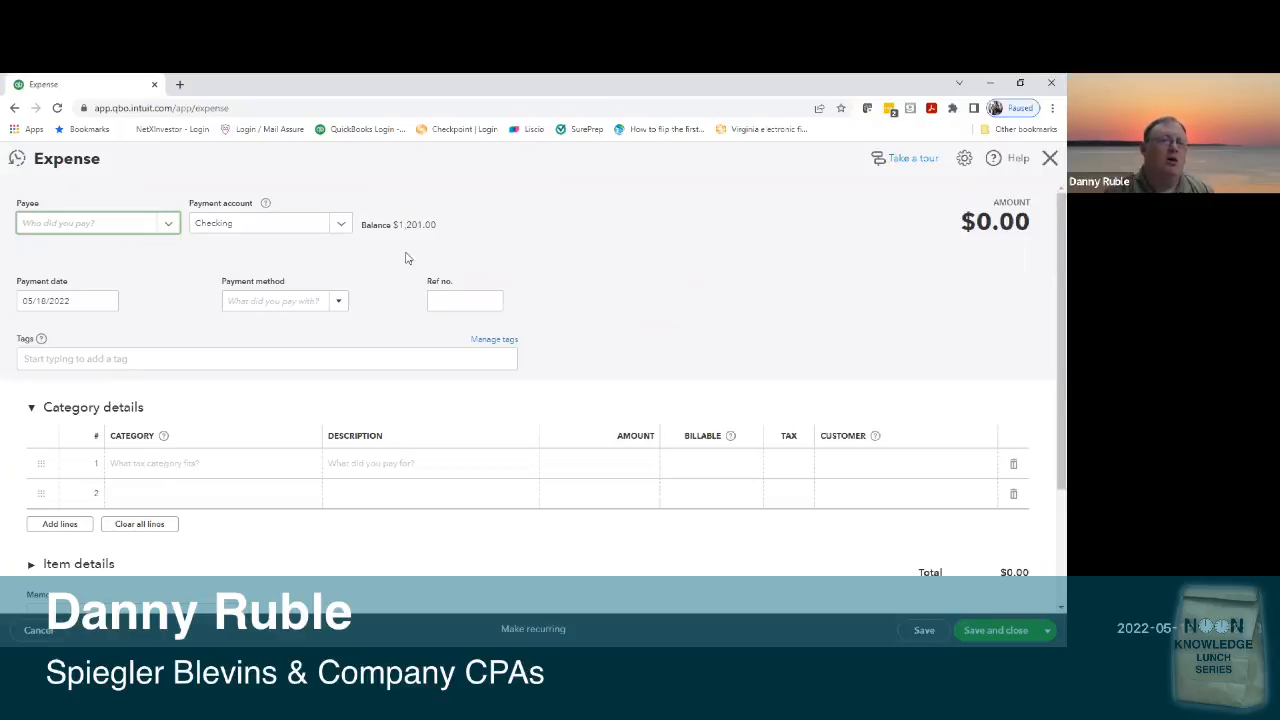
pyautogui.click(166, 225)
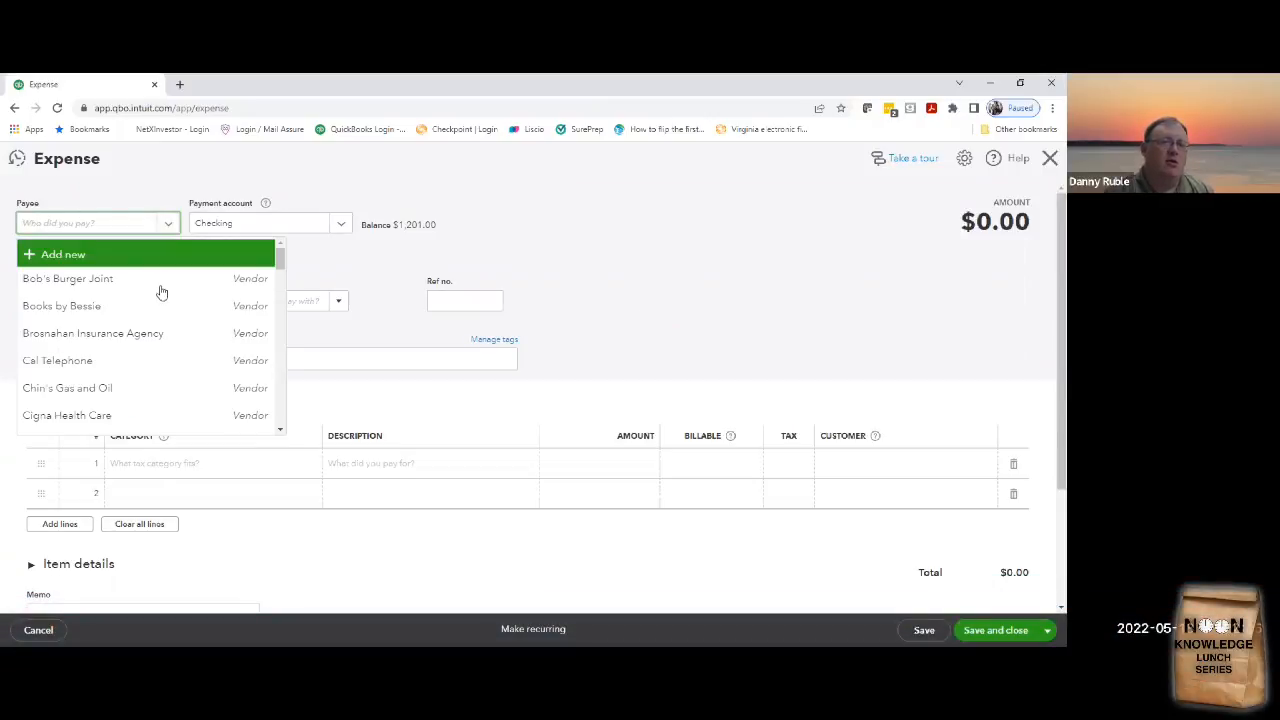
pyautogui.click(167, 362)
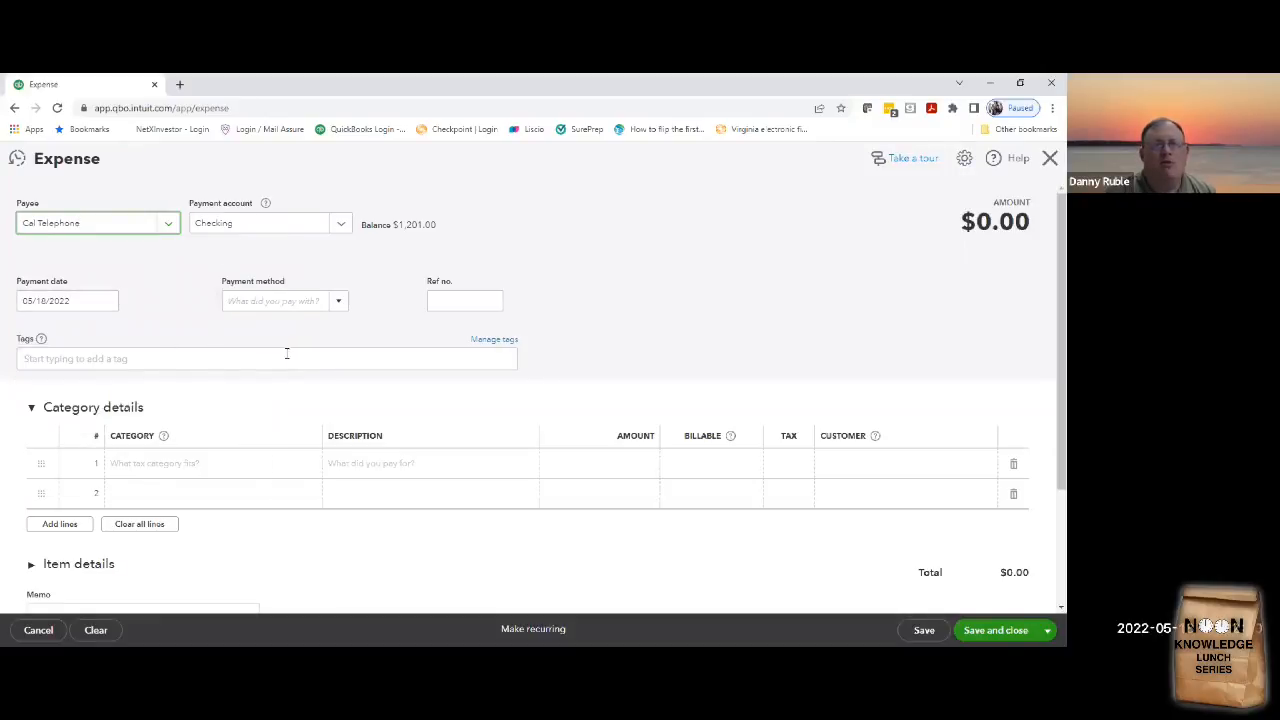
# - Examine the expense's payment methods, reference number, category lines and attachment fields, then leave the expense without saving
pyautogui.click(342, 303)
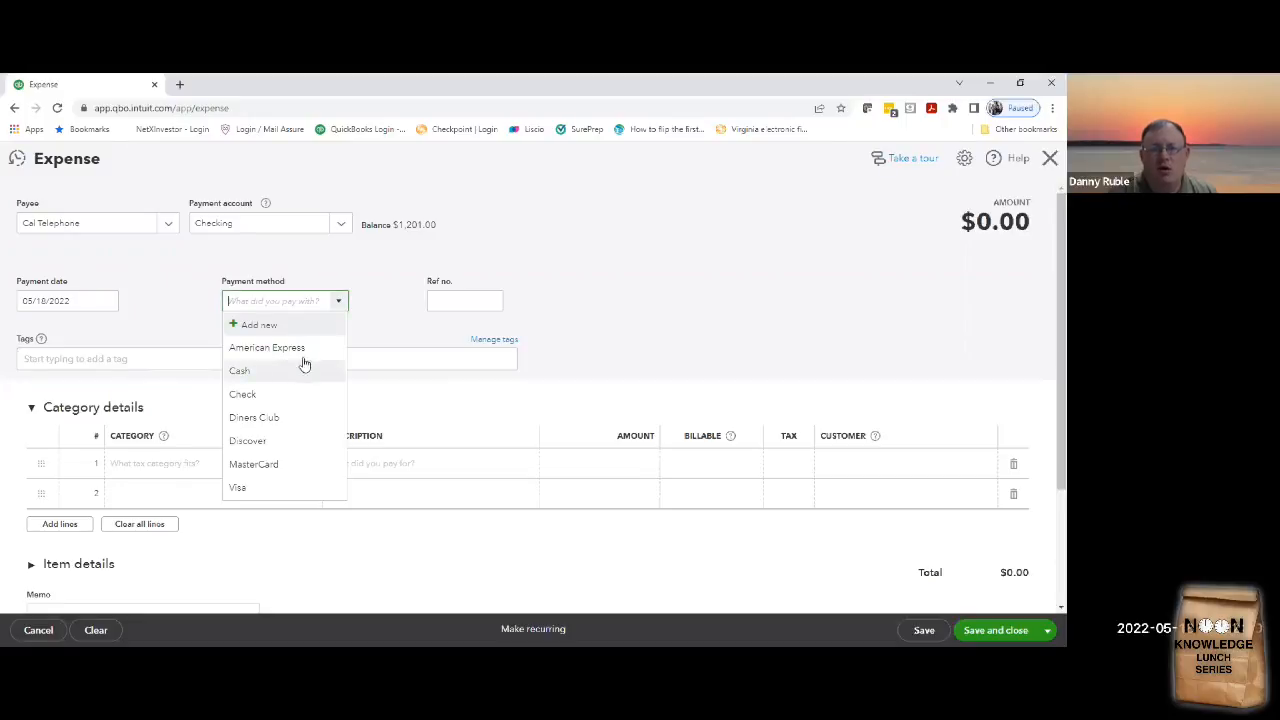
pyautogui.click(338, 301)
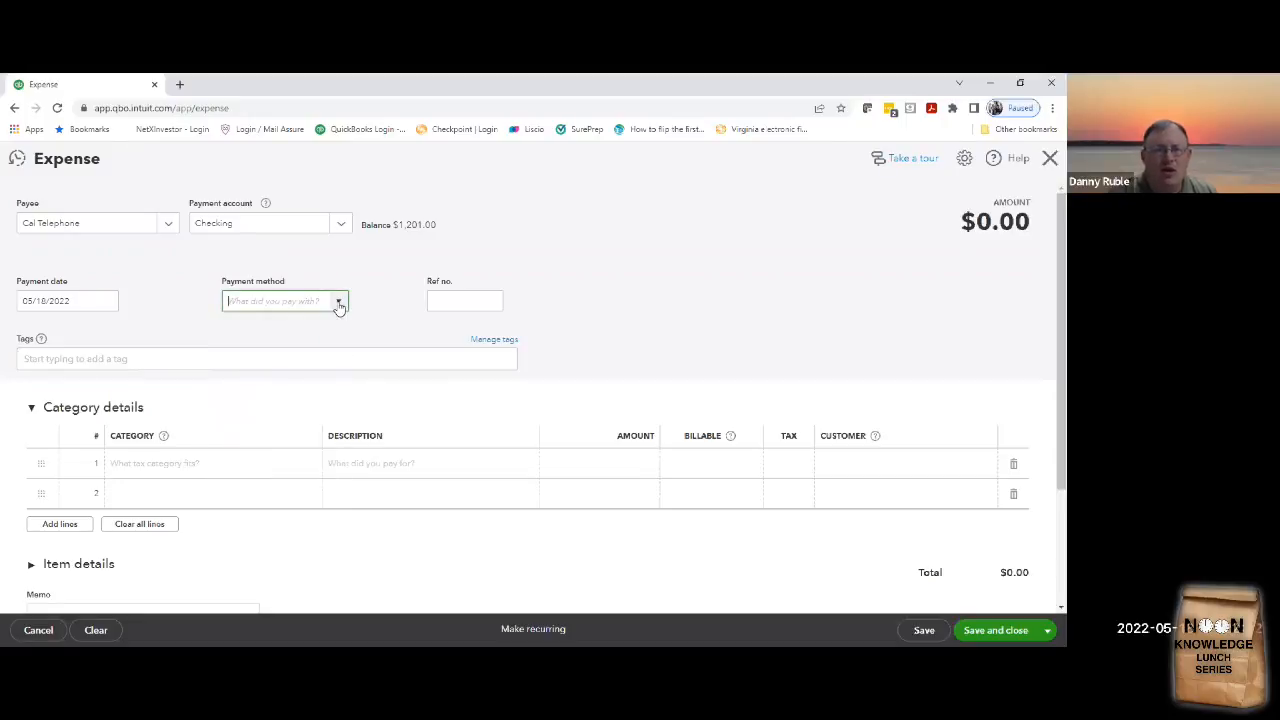
pyautogui.click(440, 306)
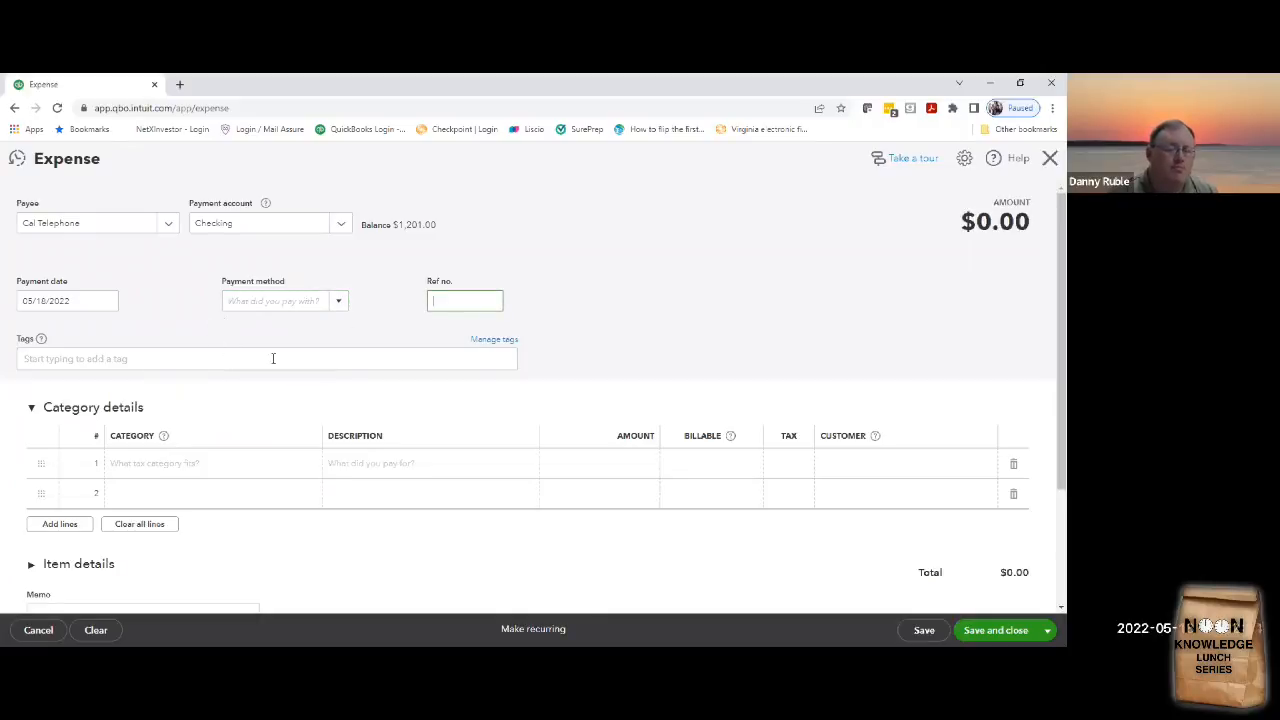
pyautogui.click(229, 462)
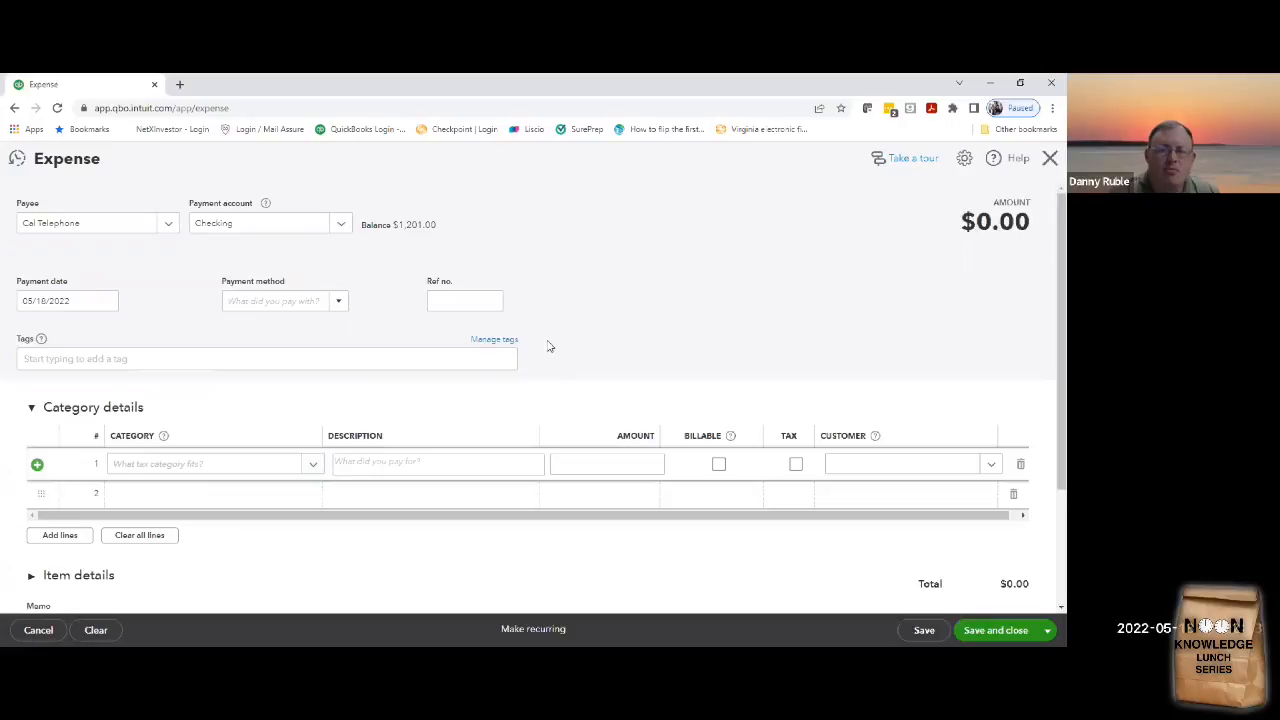
pyautogui.scroll(-3, 545, 340)
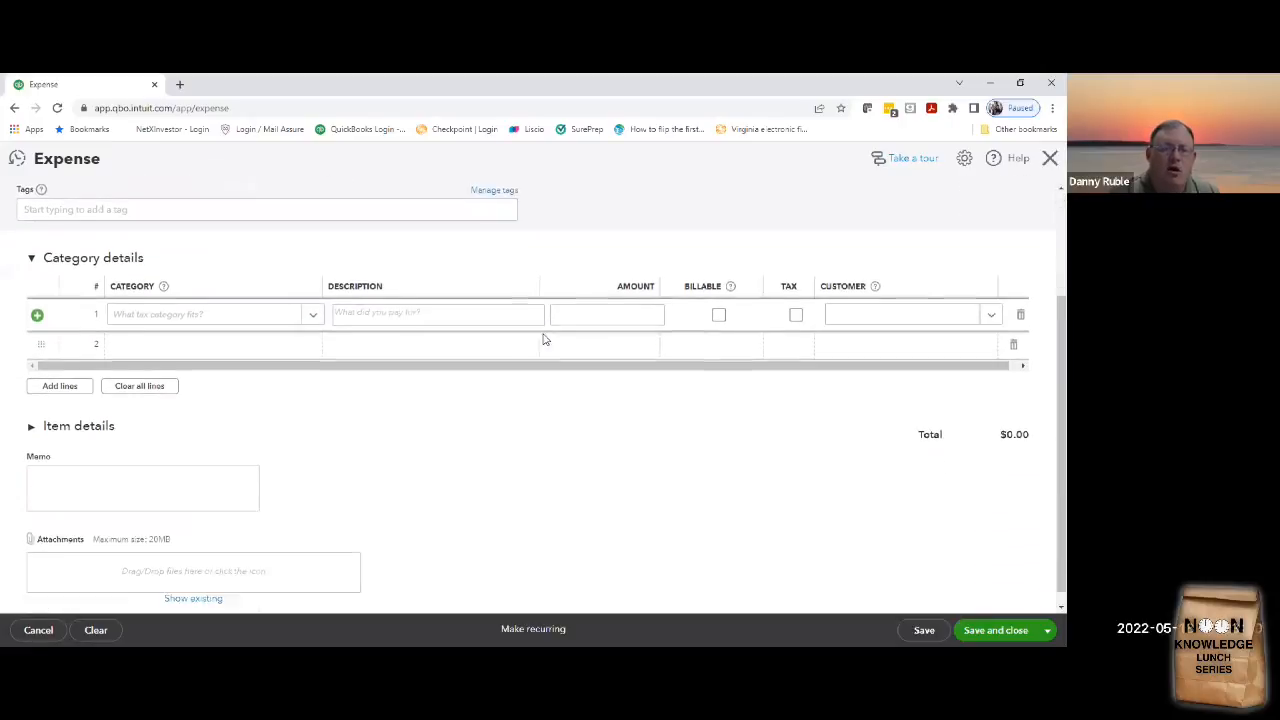
pyautogui.scroll(3, 545, 340)
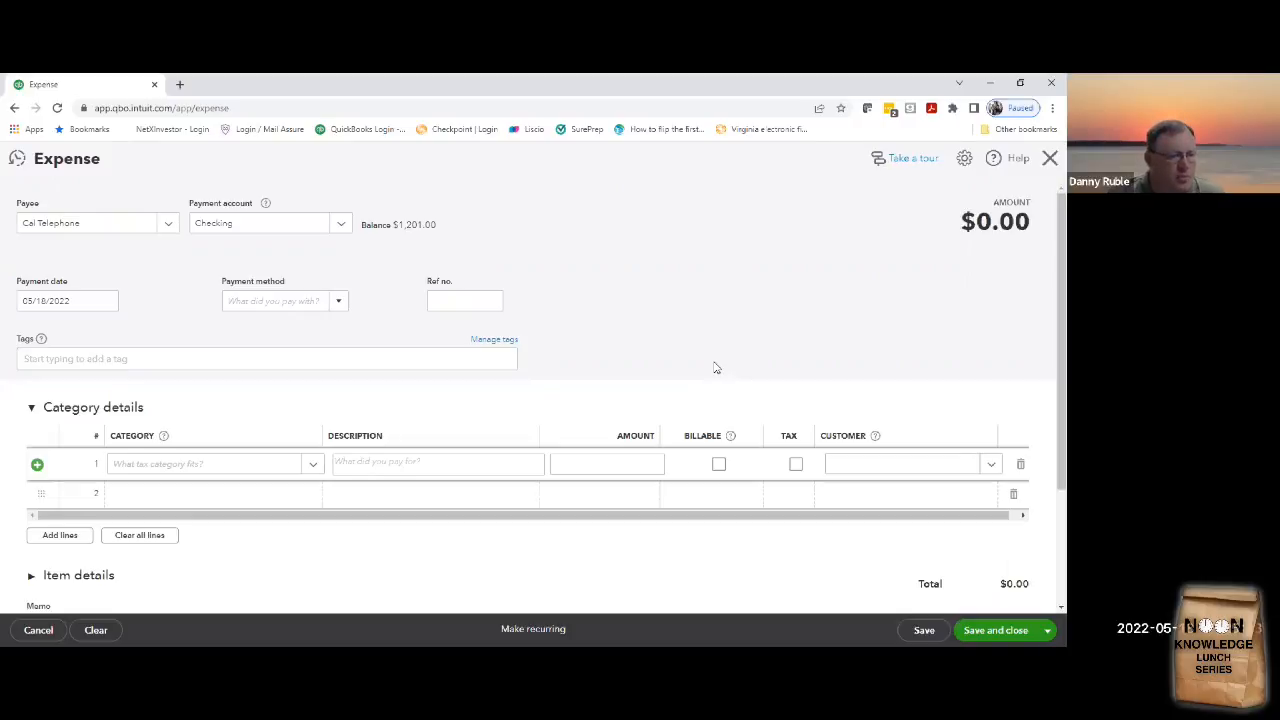
pyautogui.click(1050, 158)
pyautogui.click(609, 416)
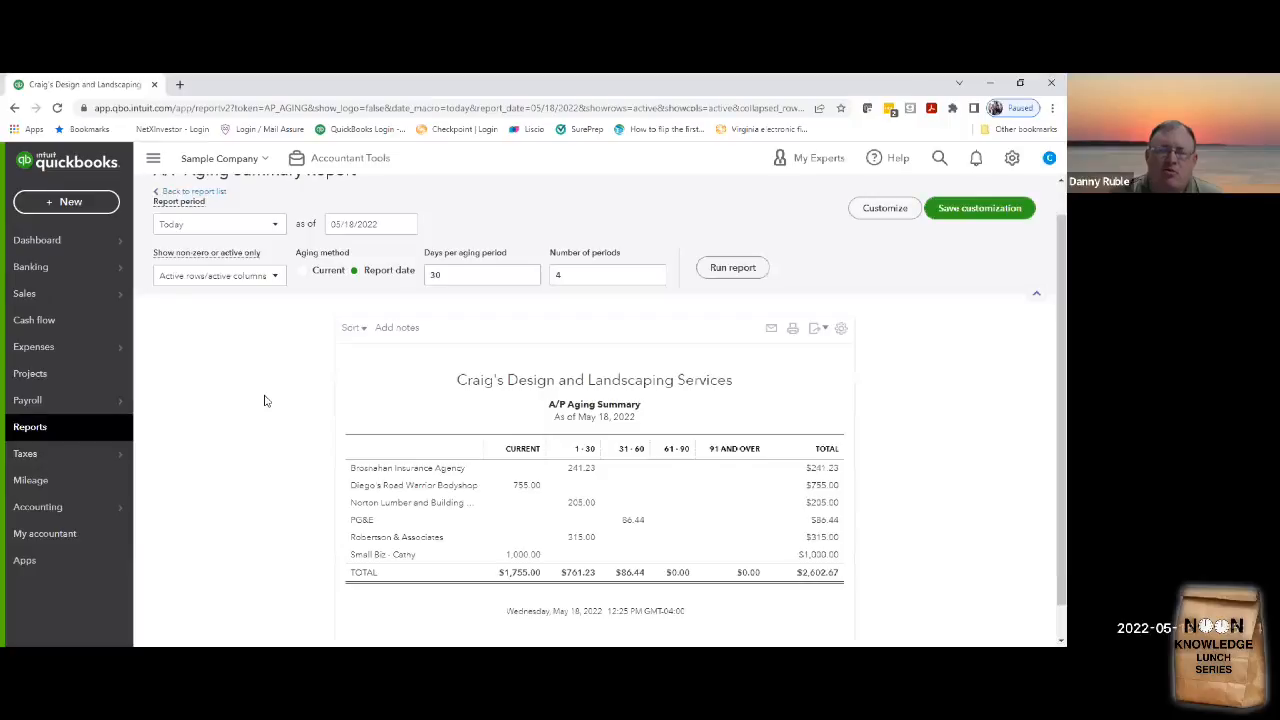
# - Start a new vendor credit for the Small Biz vendor
pyautogui.click(84, 203)
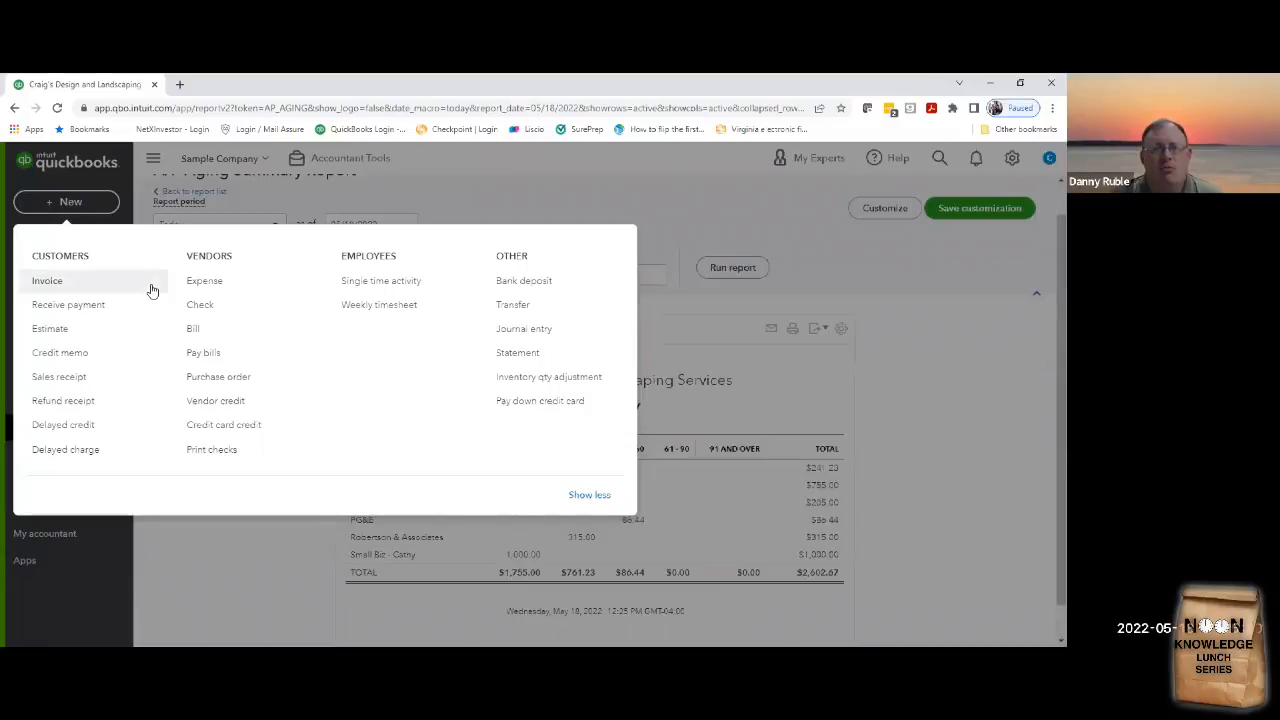
pyautogui.click(249, 408)
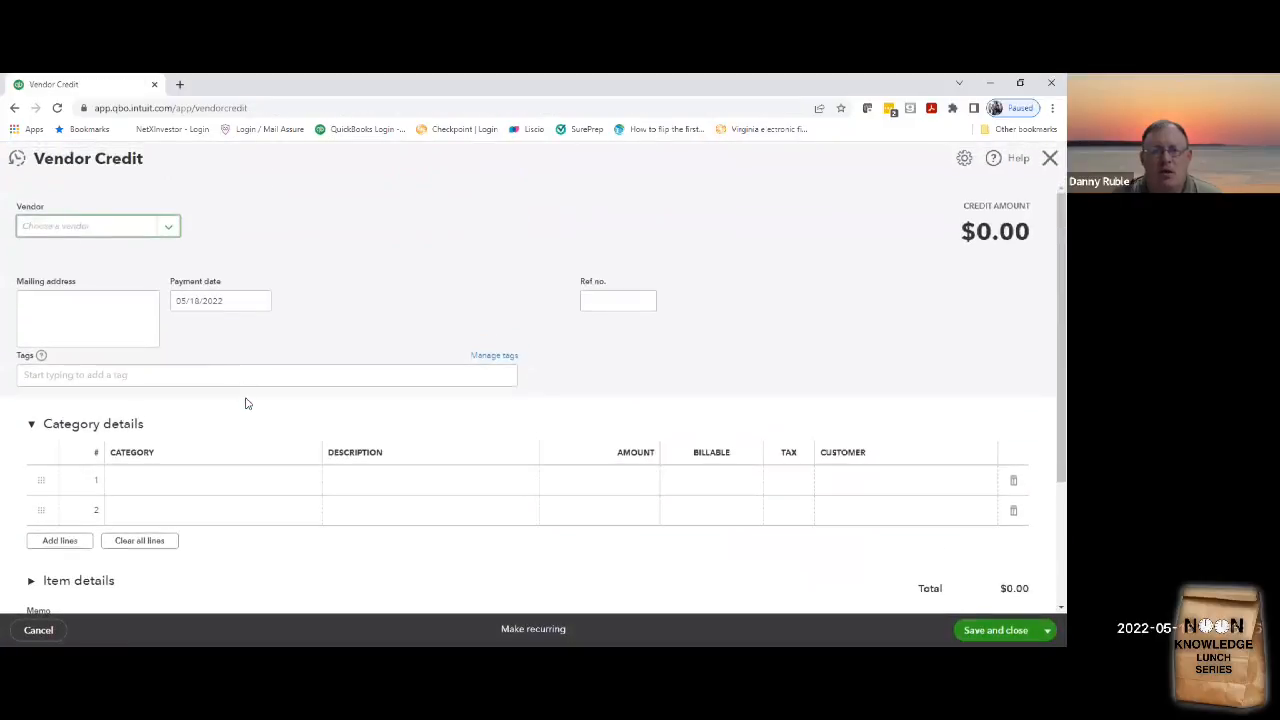
pyautogui.click(117, 226)
pyautogui.write('small')
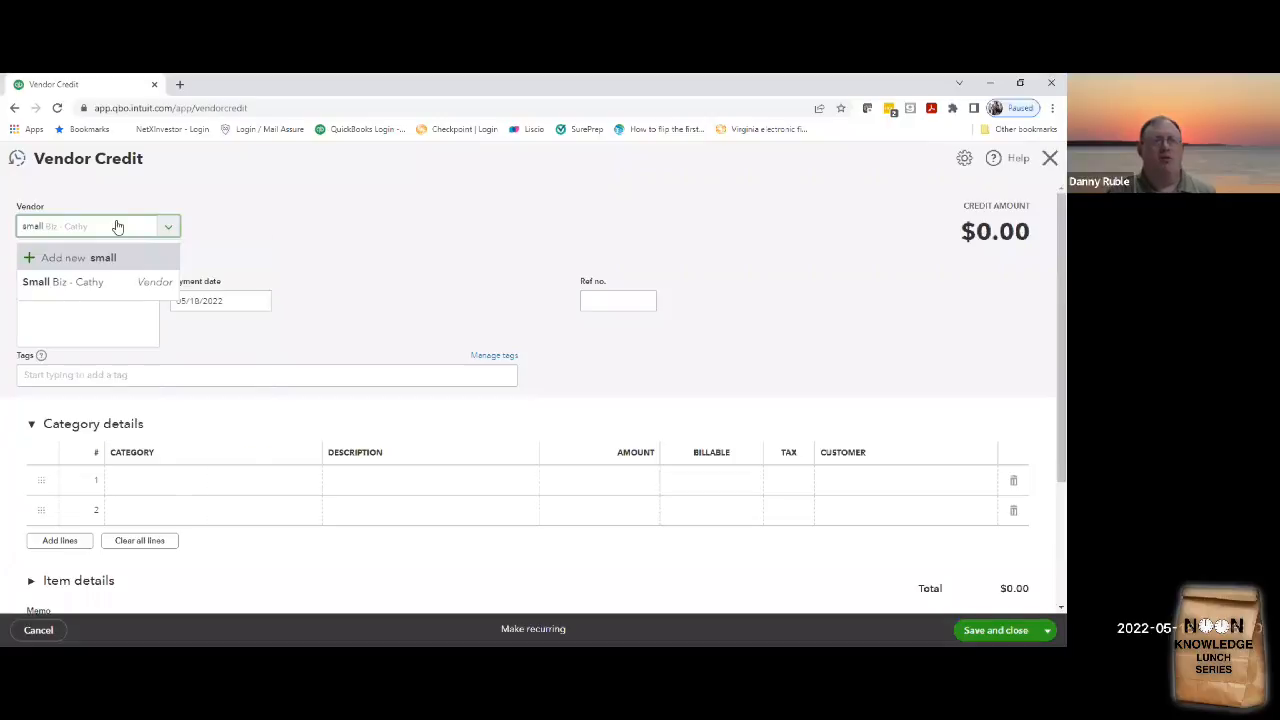
pyautogui.click(112, 283)
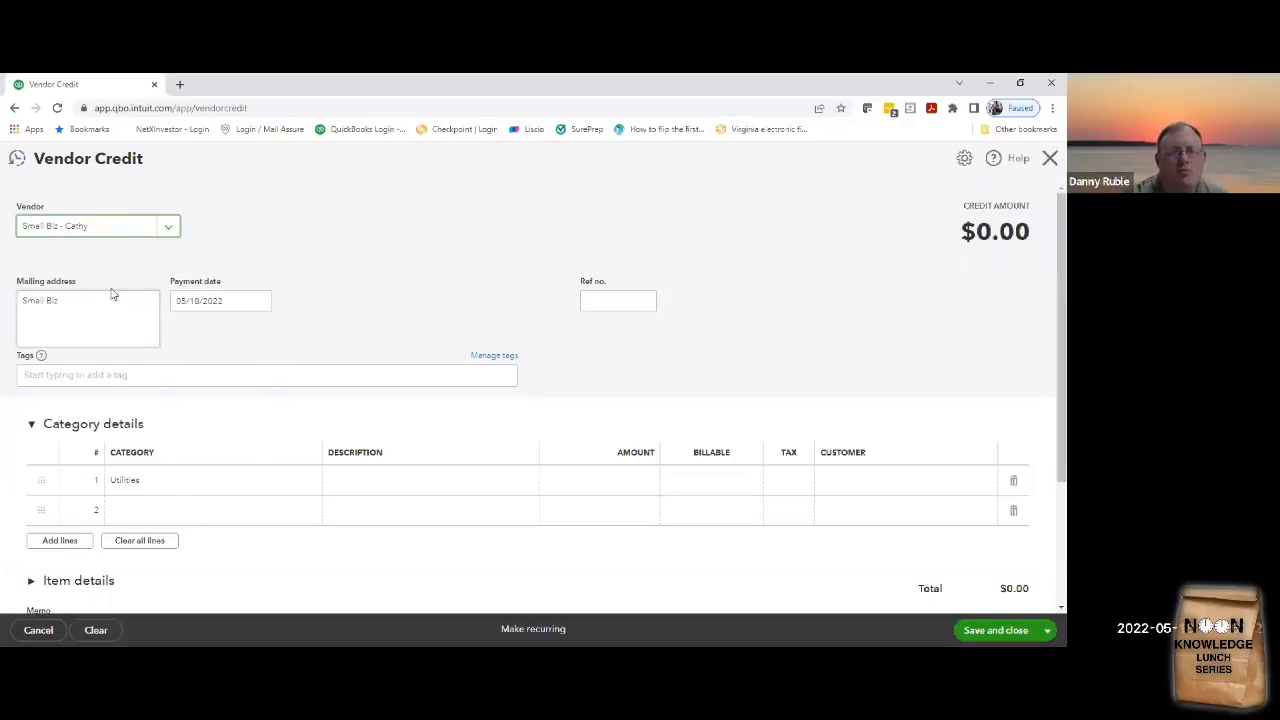
# - Fill in the vendor credit's Utilities line with description Refund and amount 200, and save and close the credit
pyautogui.click(367, 479)
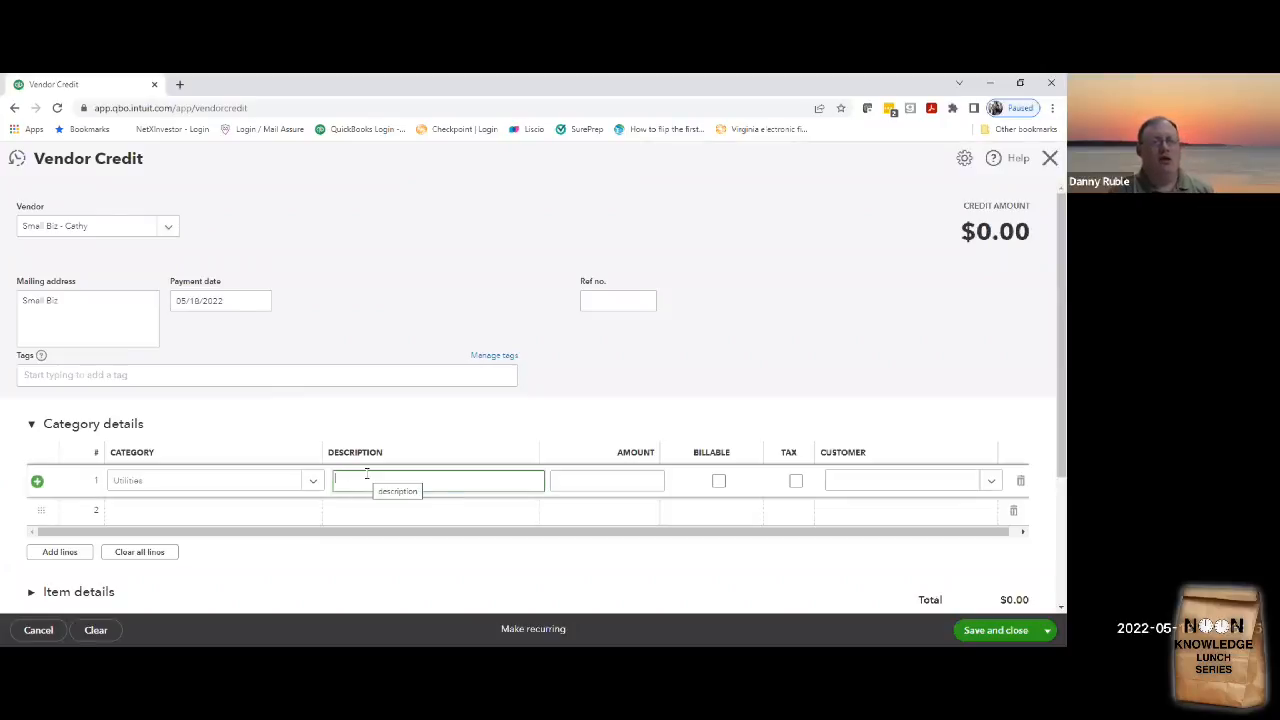
pyautogui.write('Refund')
pyautogui.press('Tab')
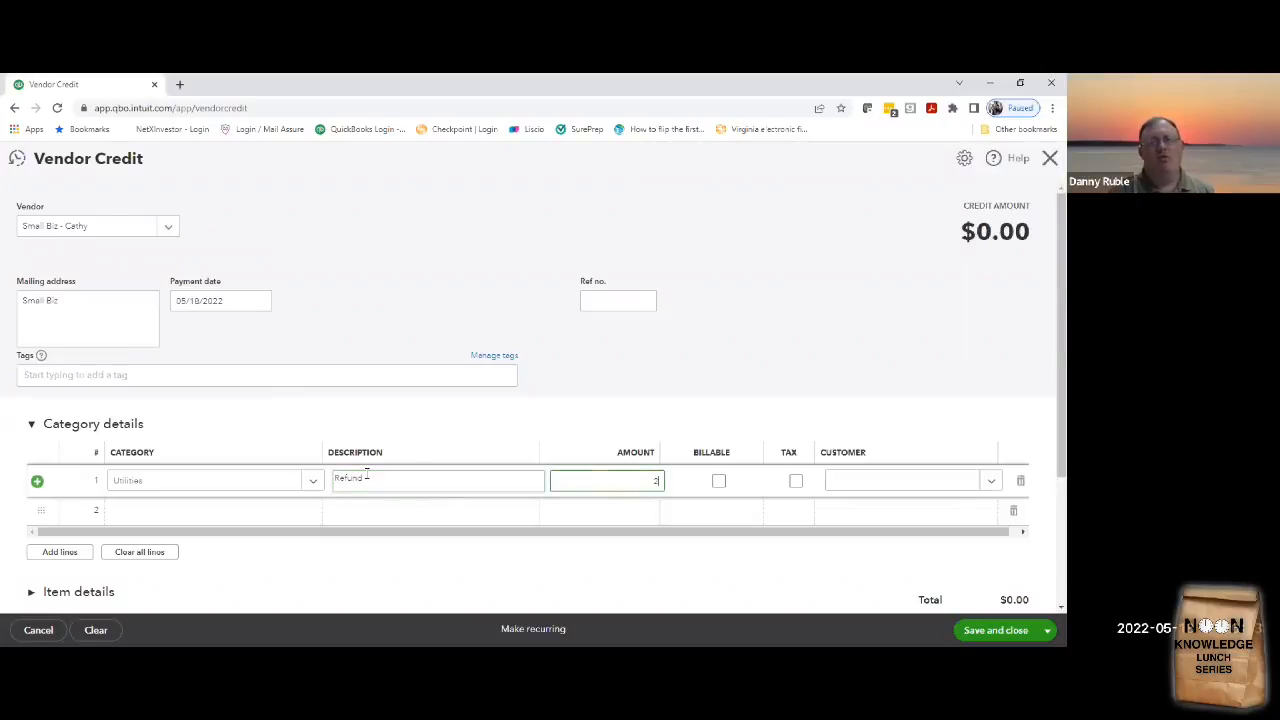
pyautogui.write('200')
pyautogui.press('Tab')
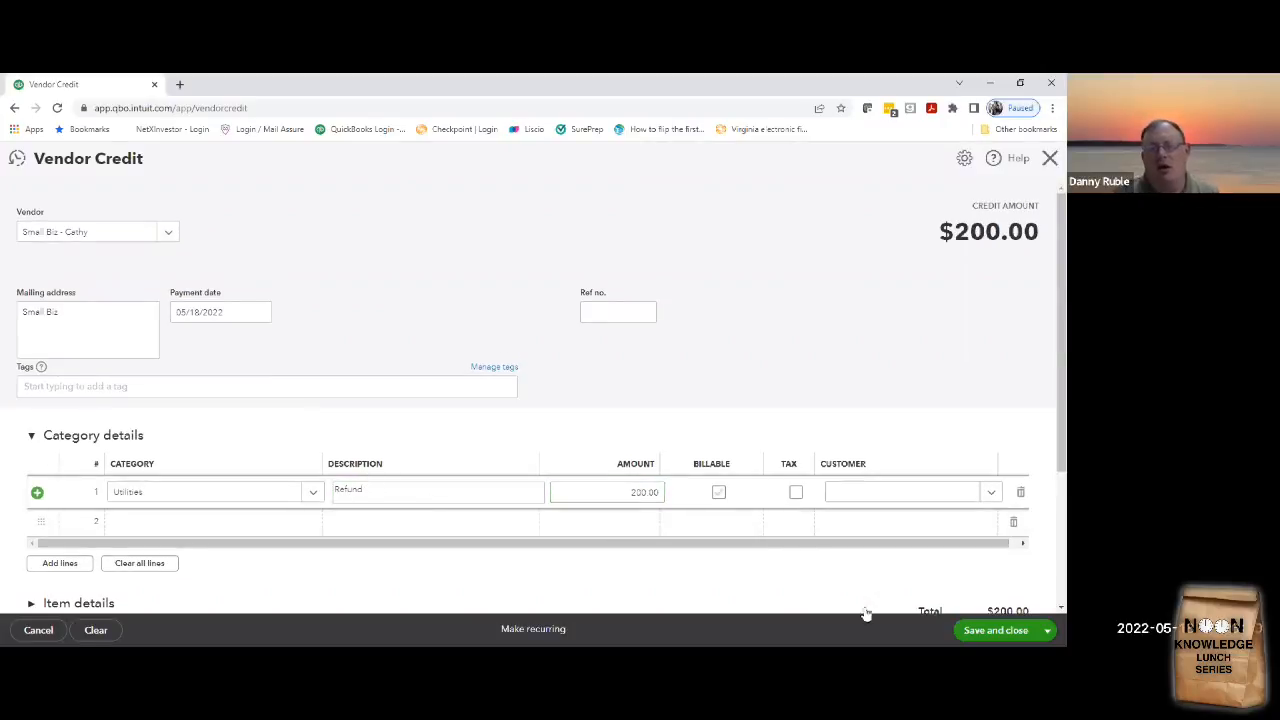
pyautogui.click(995, 630)
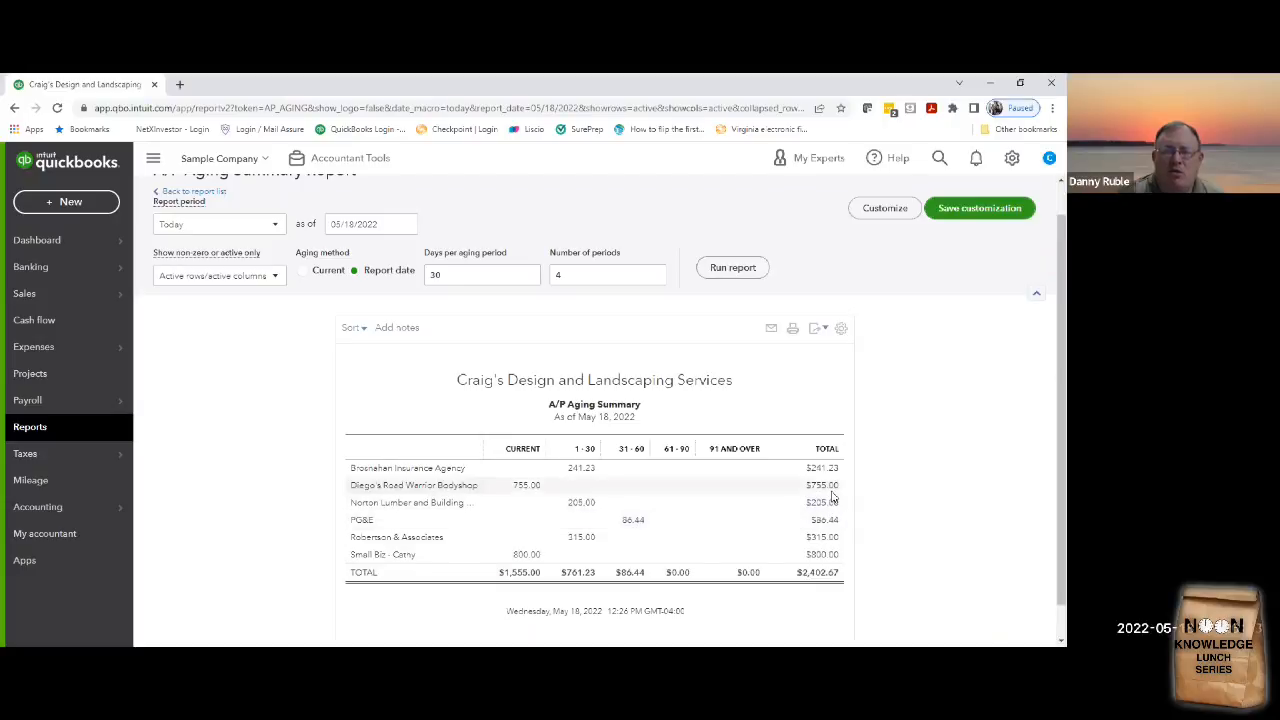
# - Review the A/P aging details behind the Small Biz and Robertson & Associates balances, including Robertson's bill, and return to the summary
pyautogui.click(824, 556)
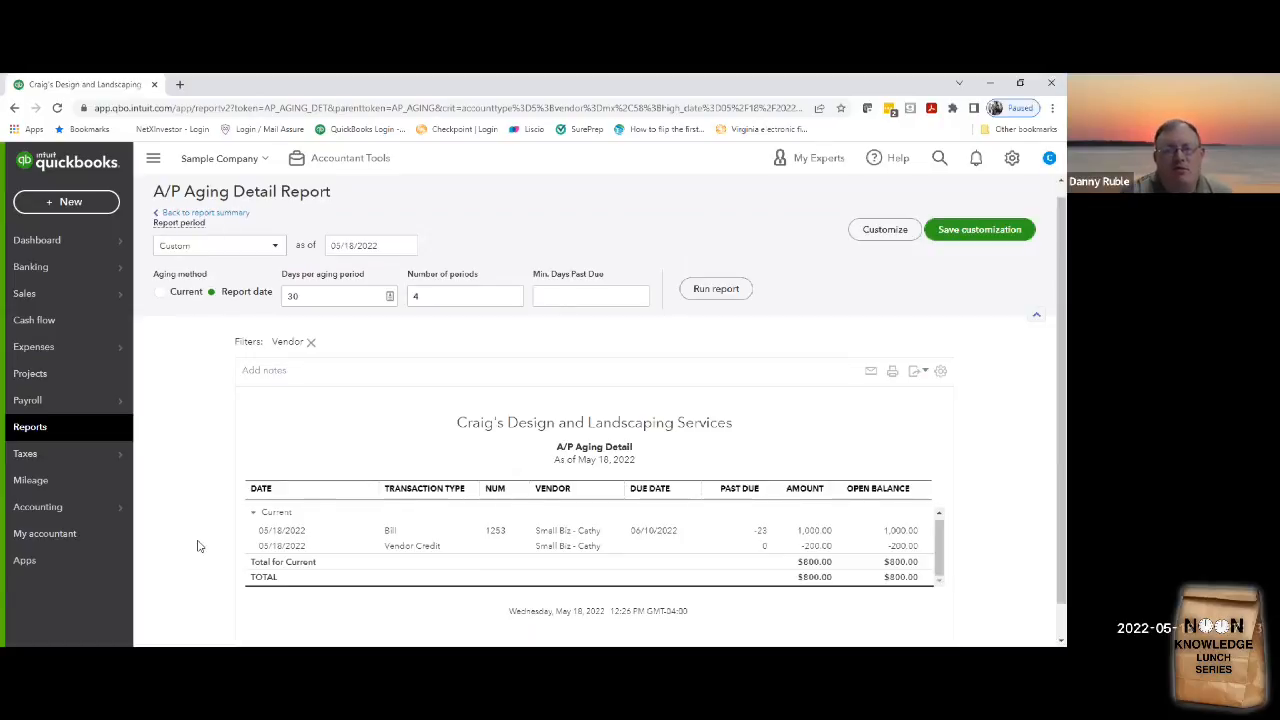
pyautogui.click(212, 213)
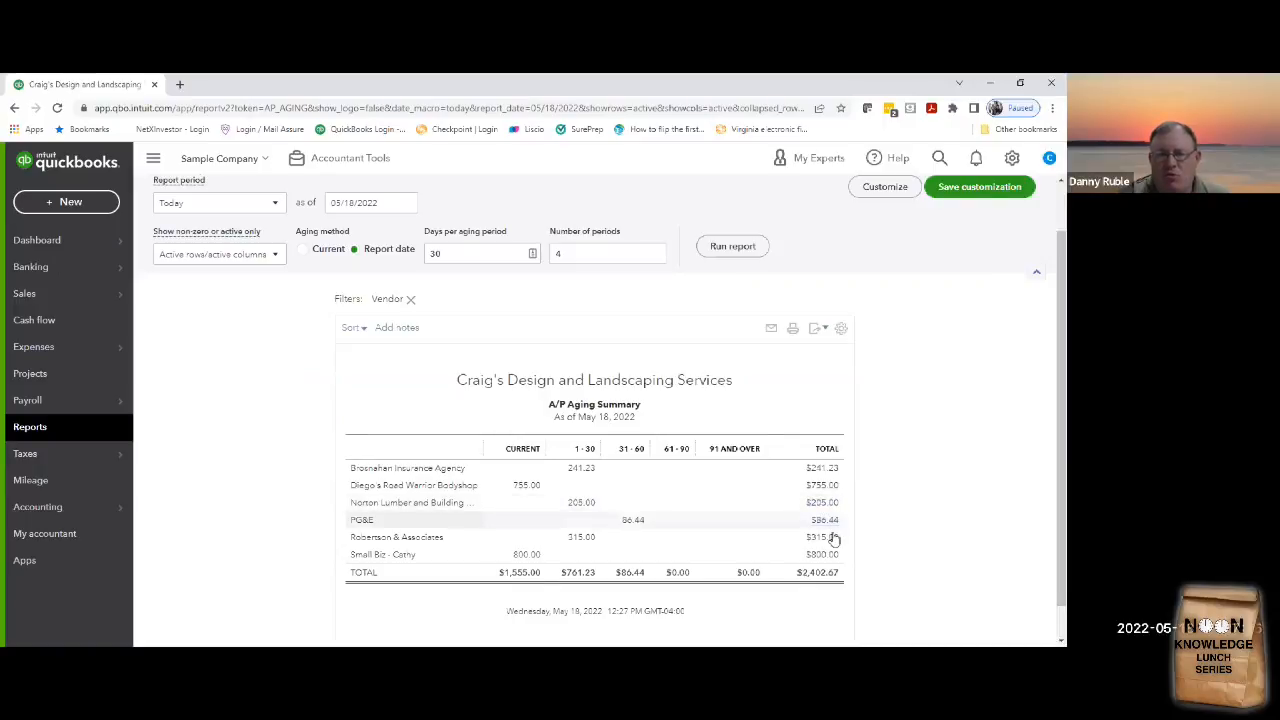
pyautogui.click(834, 539)
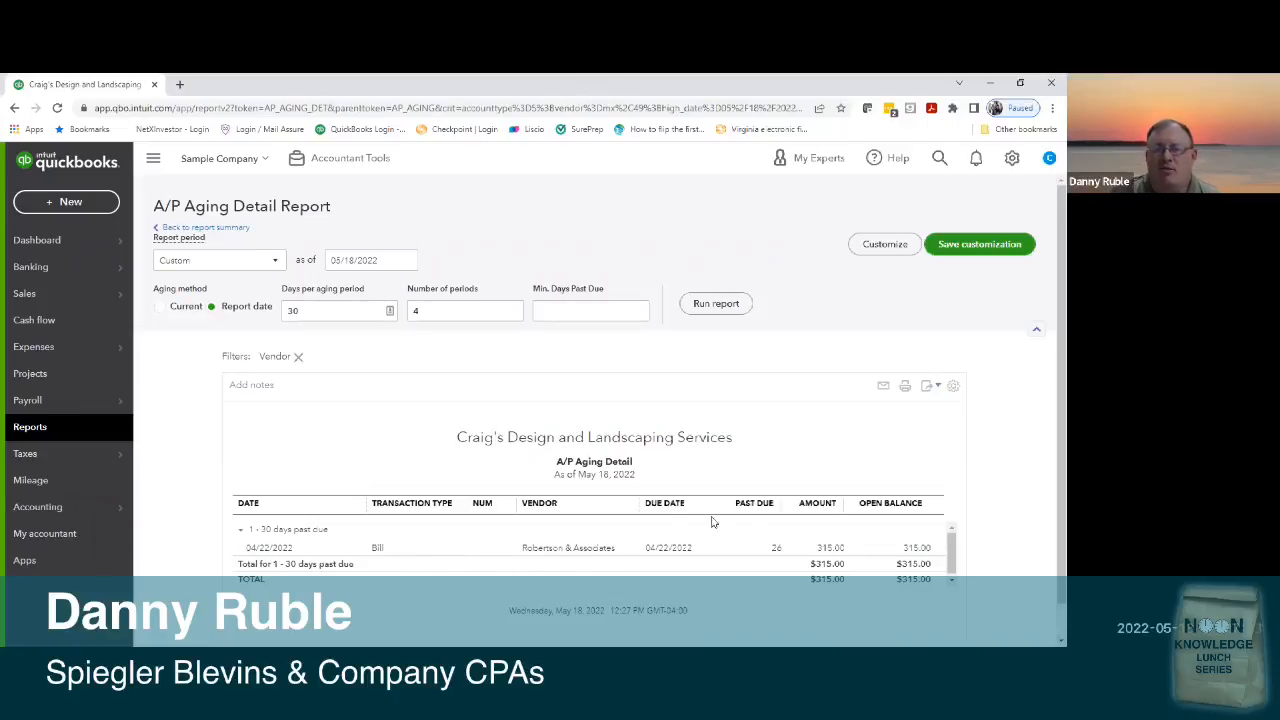
pyautogui.click(838, 549)
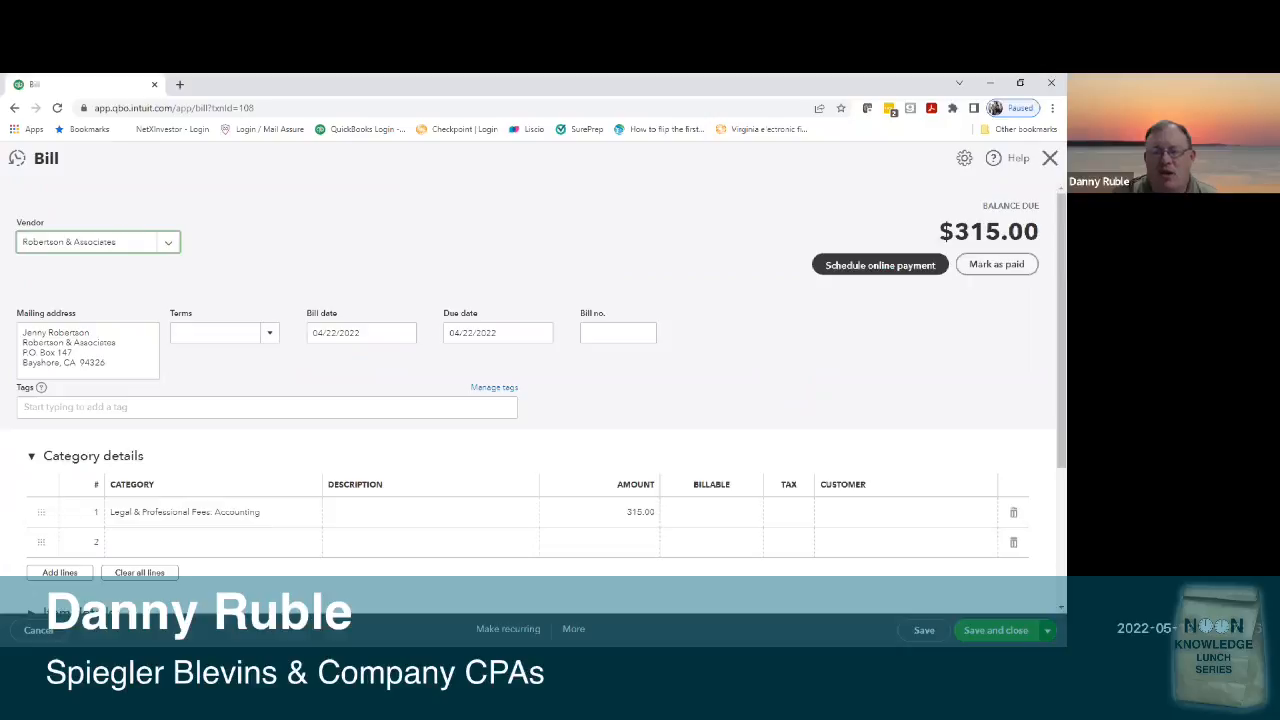
pyautogui.click(1047, 630)
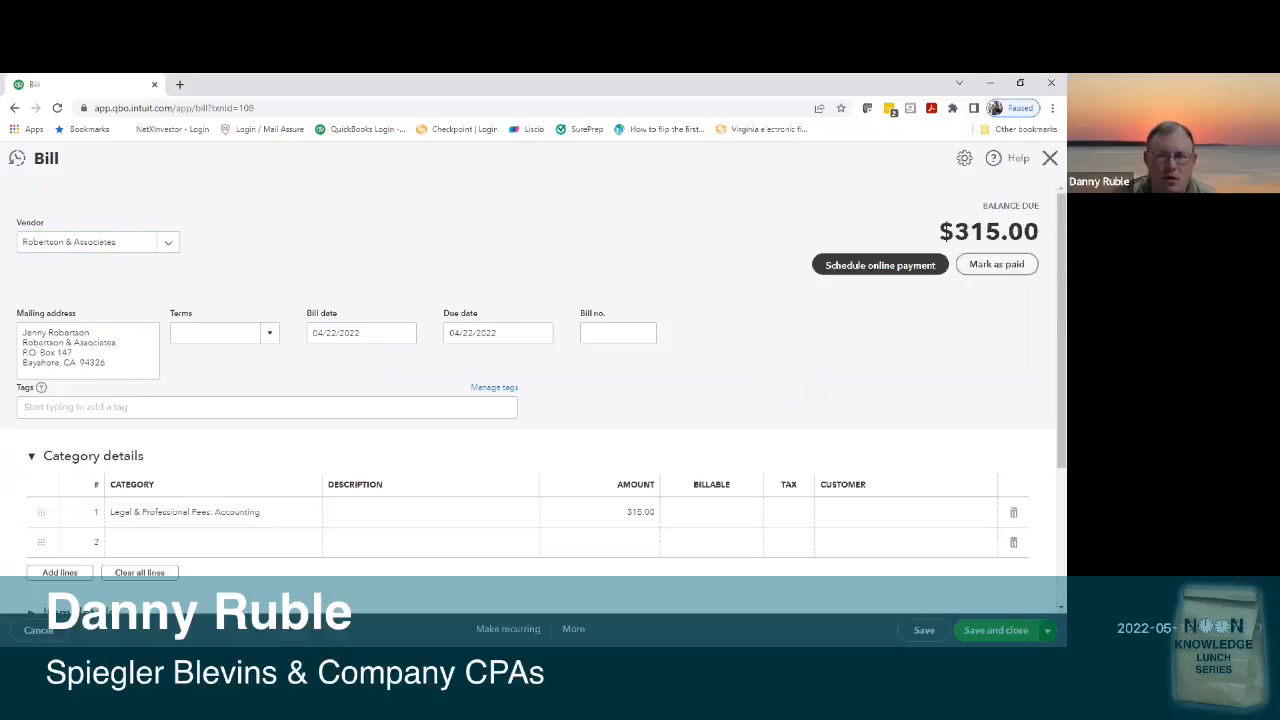
pyautogui.click(1050, 160)
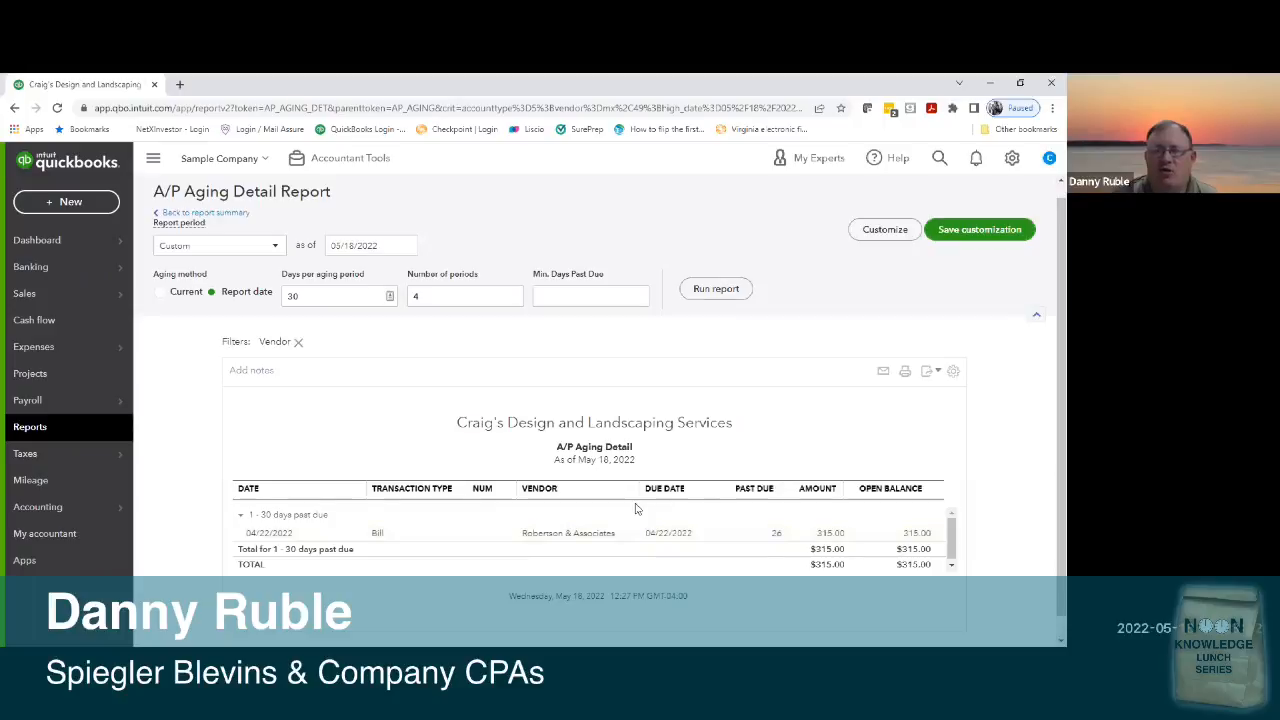
pyautogui.click(242, 215)
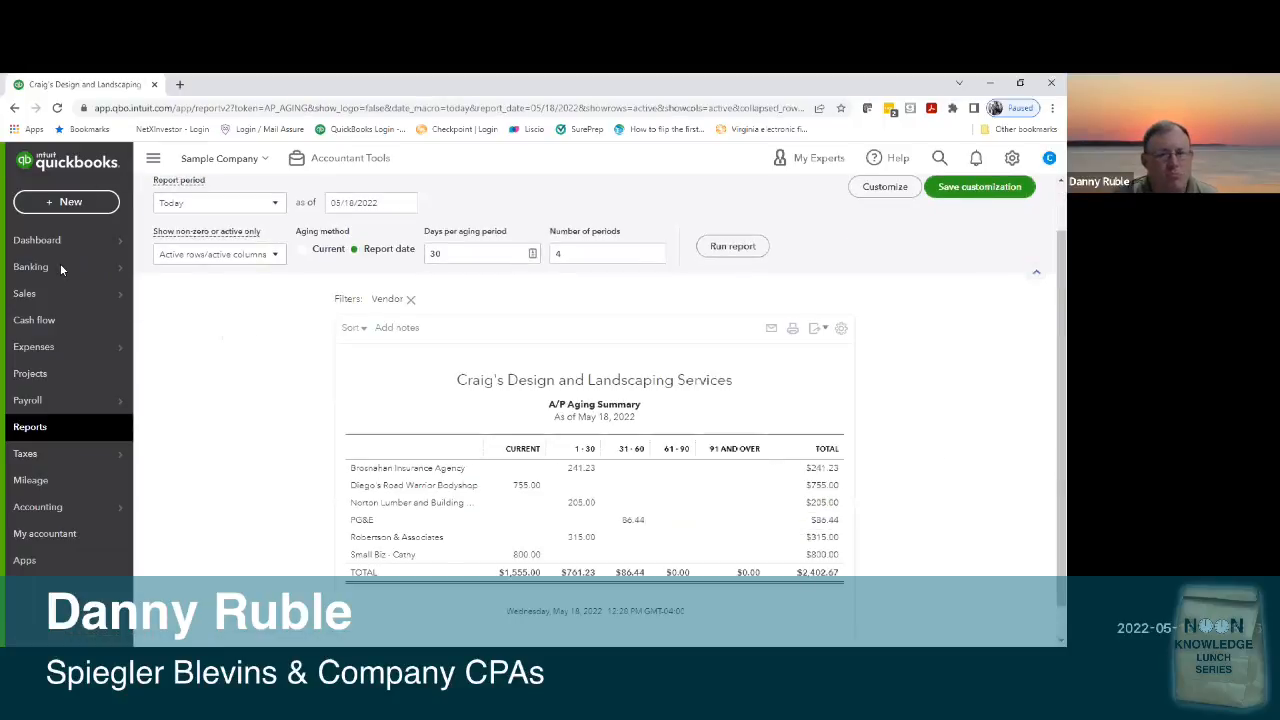
# - Open the Small Biz bill from the A/P aging summary and try changing its line category to Rent or Lease
pyautogui.click(526, 554)
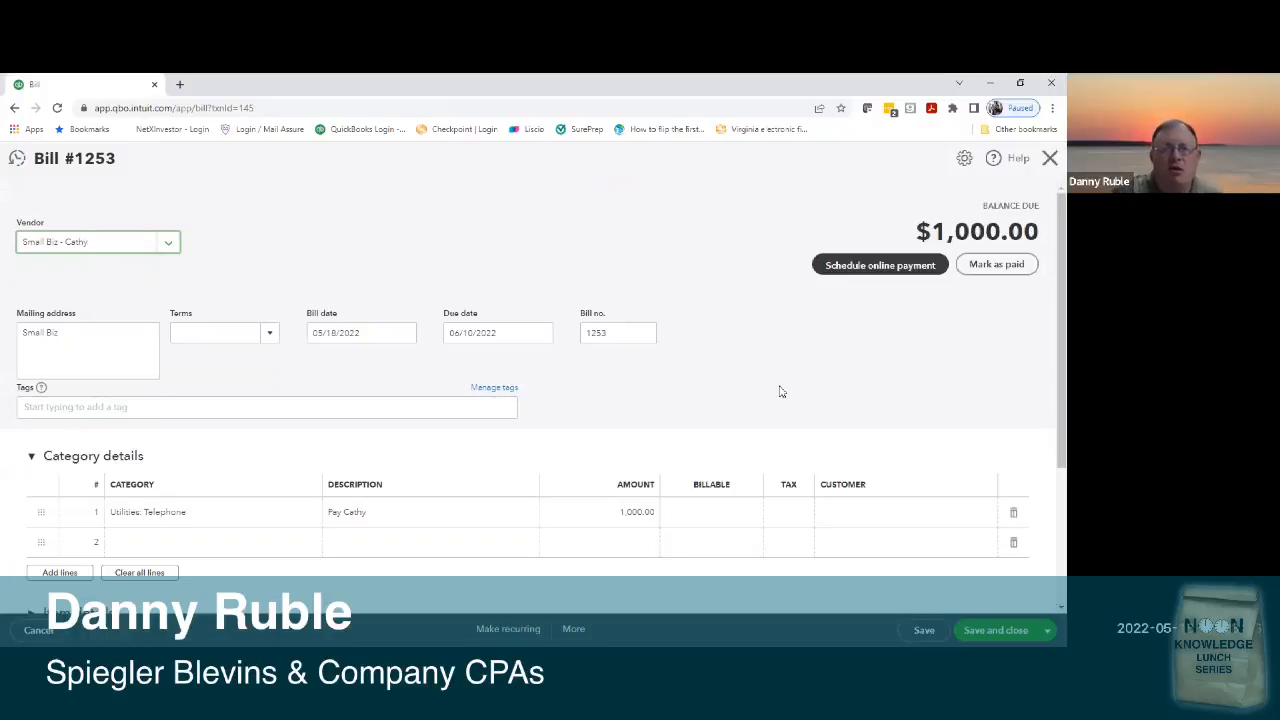
pyautogui.click(253, 517)
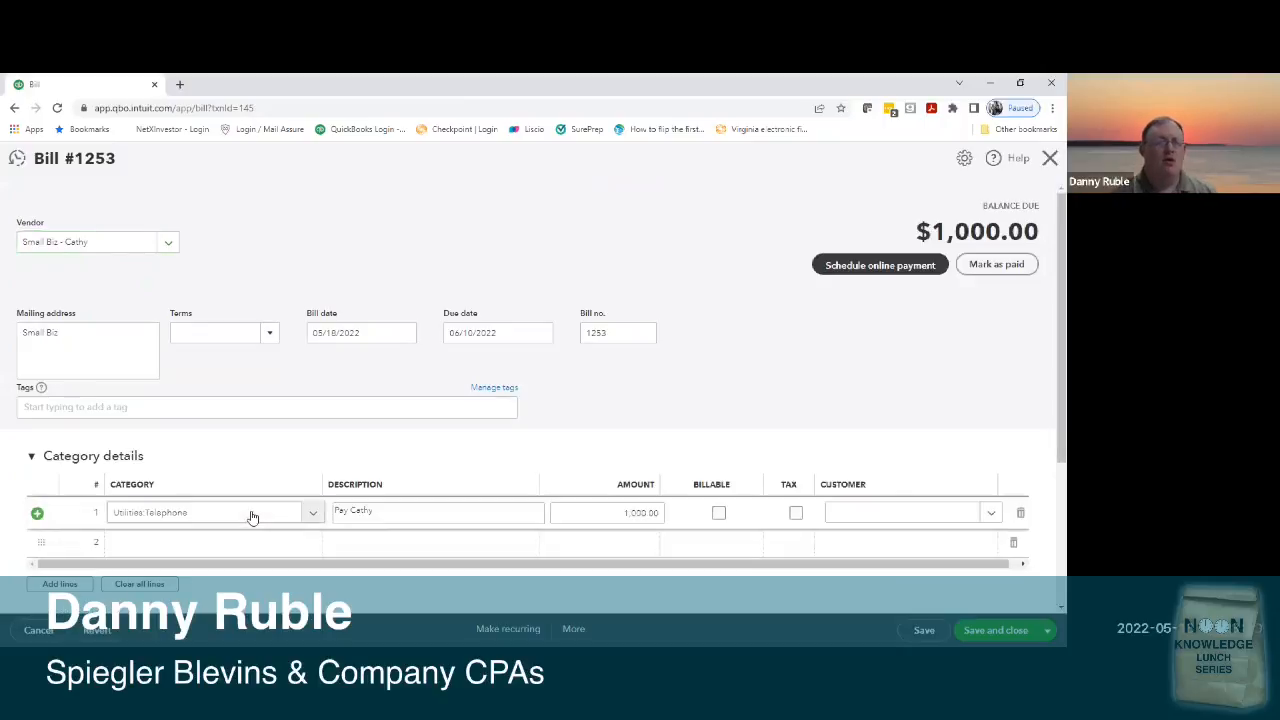
pyautogui.click(253, 517)
pyautogui.doubleClick(252, 517)
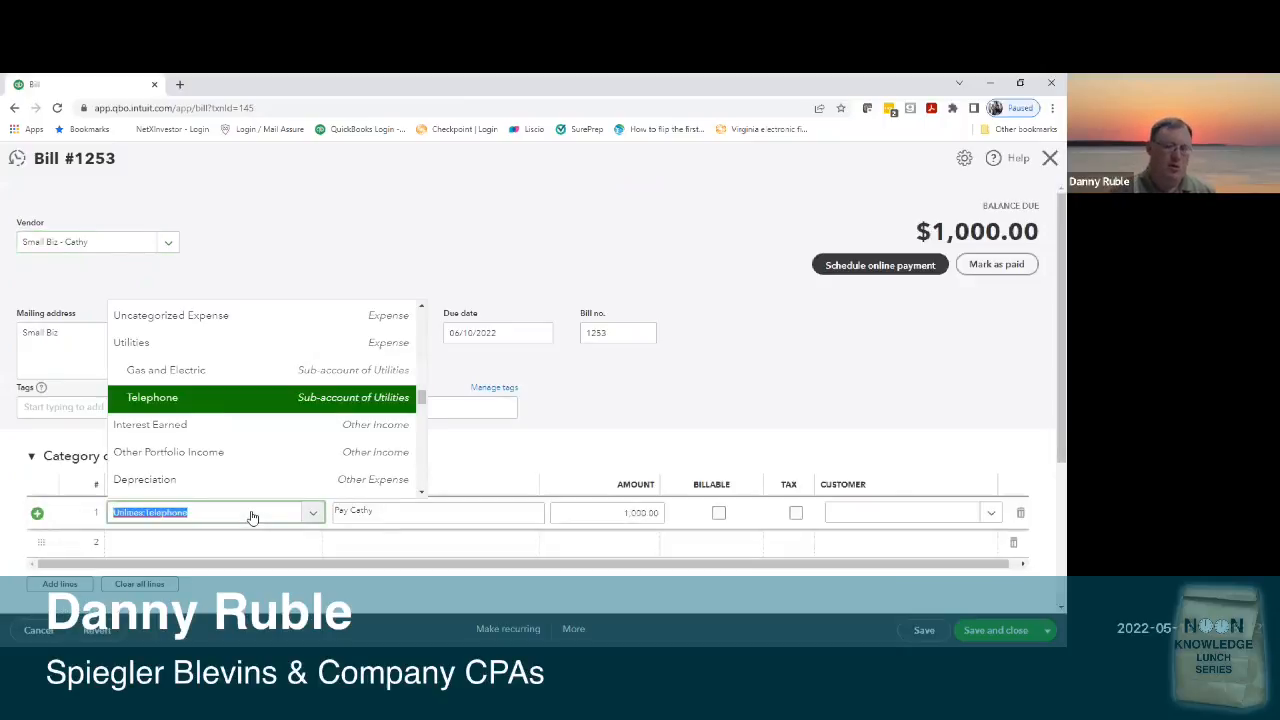
pyautogui.press('BackSpace')
pyautogui.write('rent')
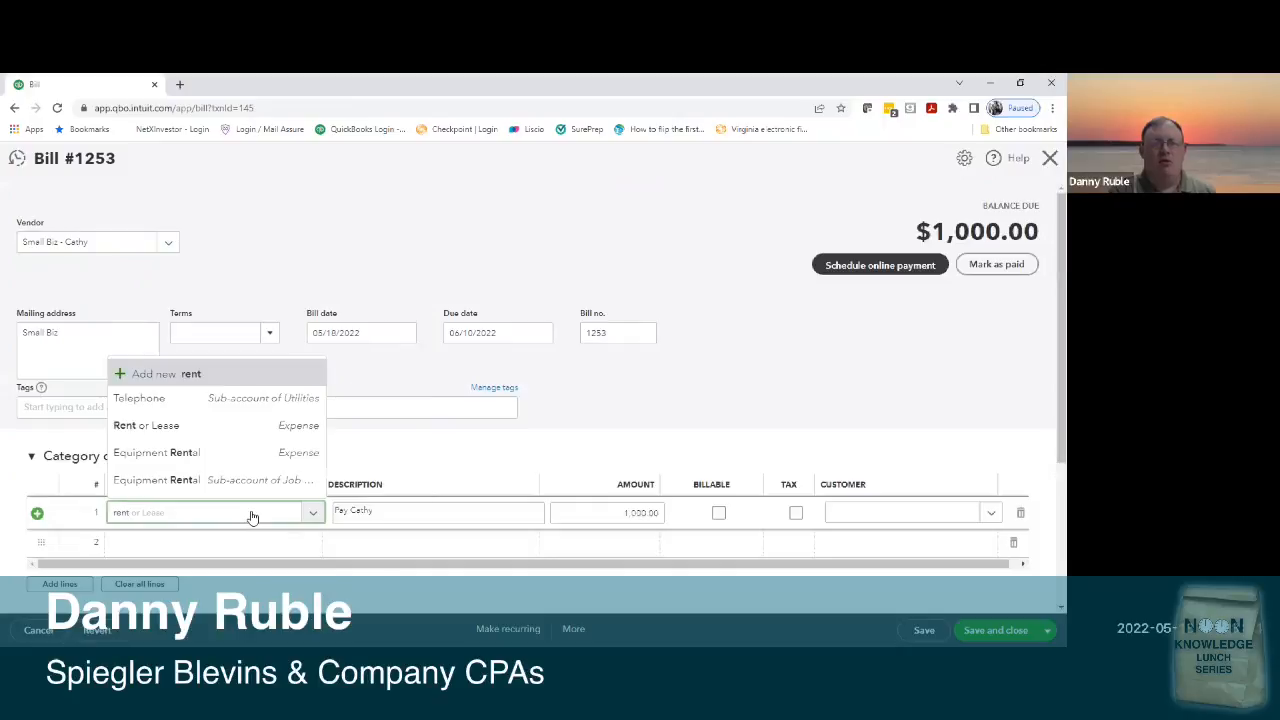
pyautogui.click(155, 427)
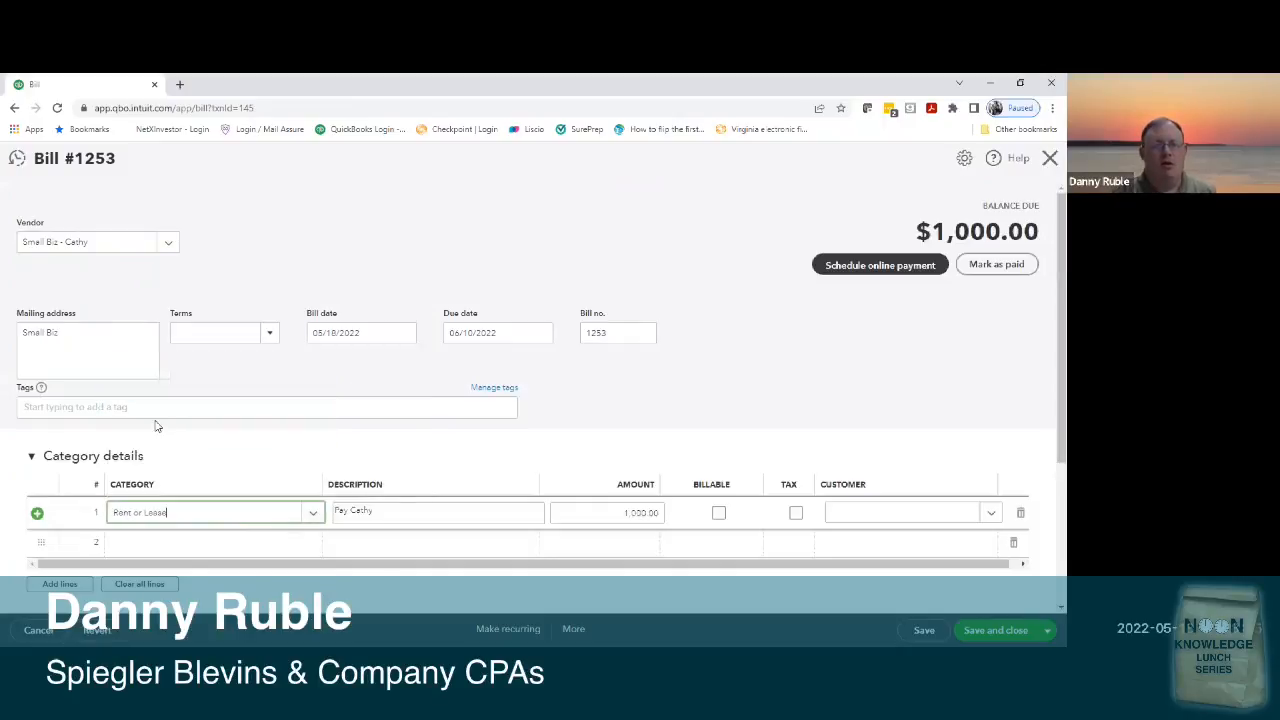
pyautogui.press('Tab')
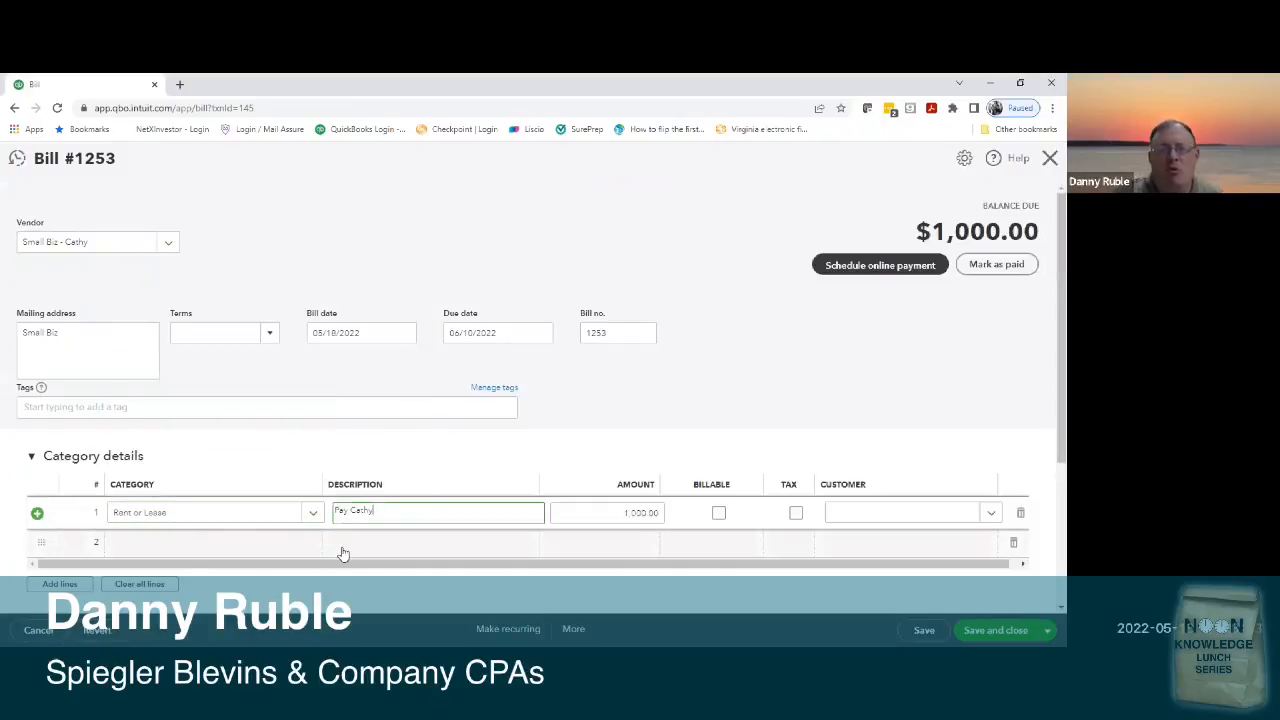
# - Start making the edited bill recurring, and leave it without saving
pyautogui.click(508, 629)
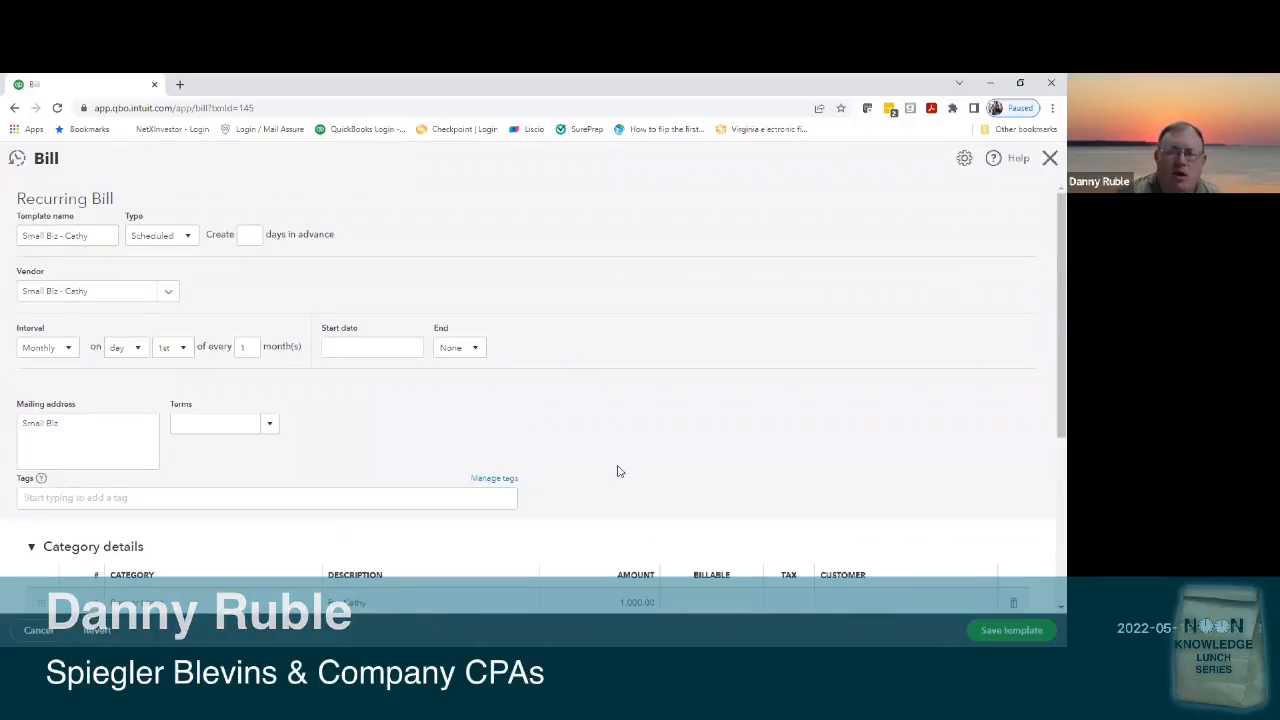
pyautogui.click(1049, 158)
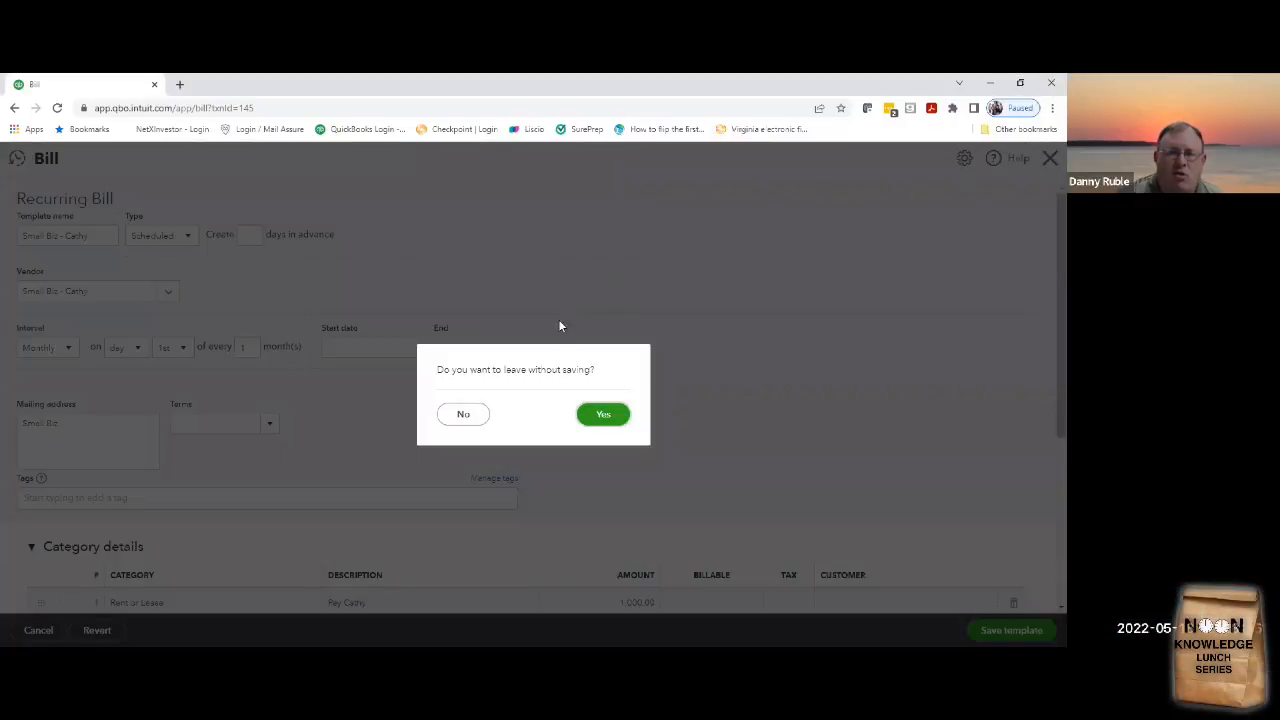
pyautogui.click(588, 422)
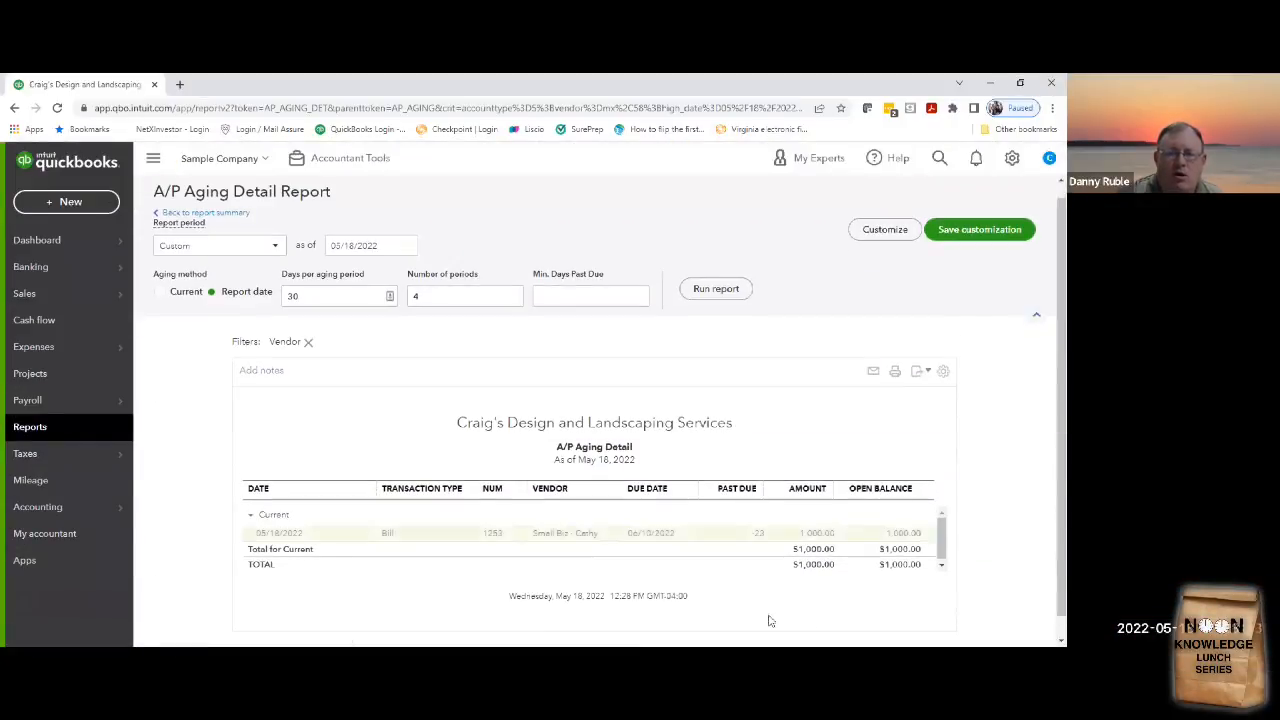
# - Reopen the Small Biz bill from the aging detail report and turn it into a recurring bill template
pyautogui.click(824, 538)
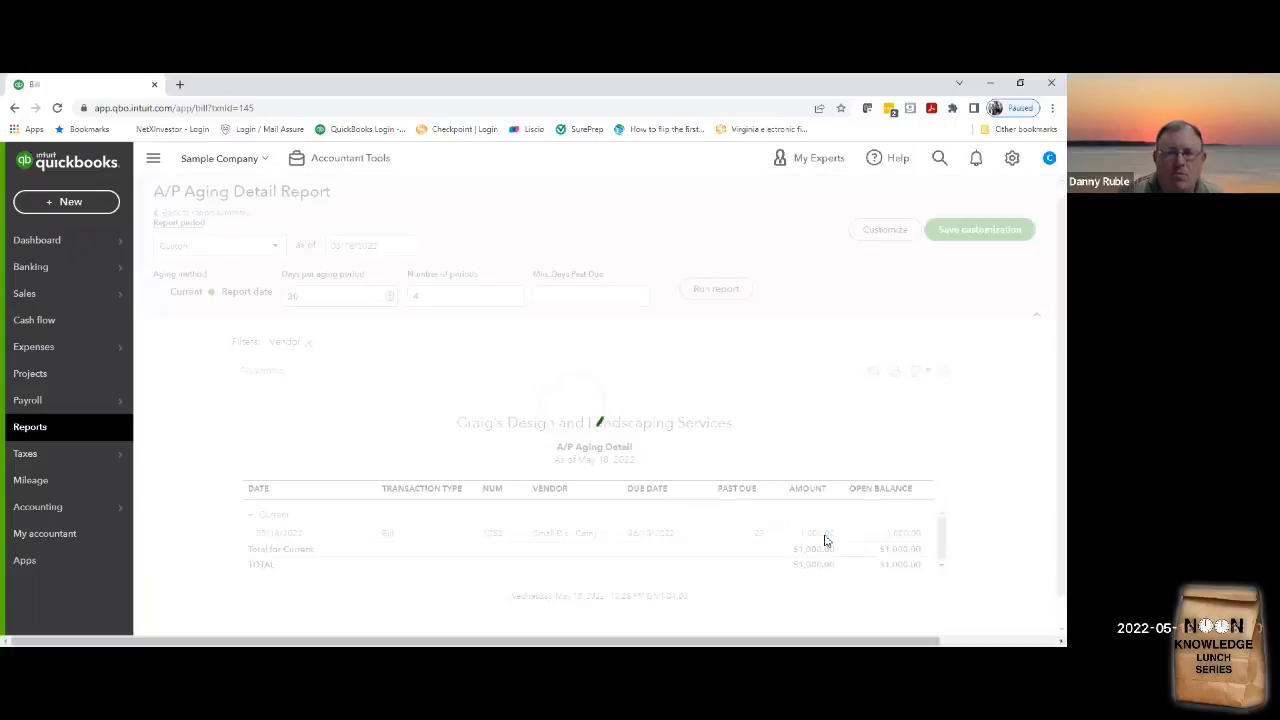
pyautogui.scroll(-2, 506, 434)
pyautogui.scroll(2, 508, 432)
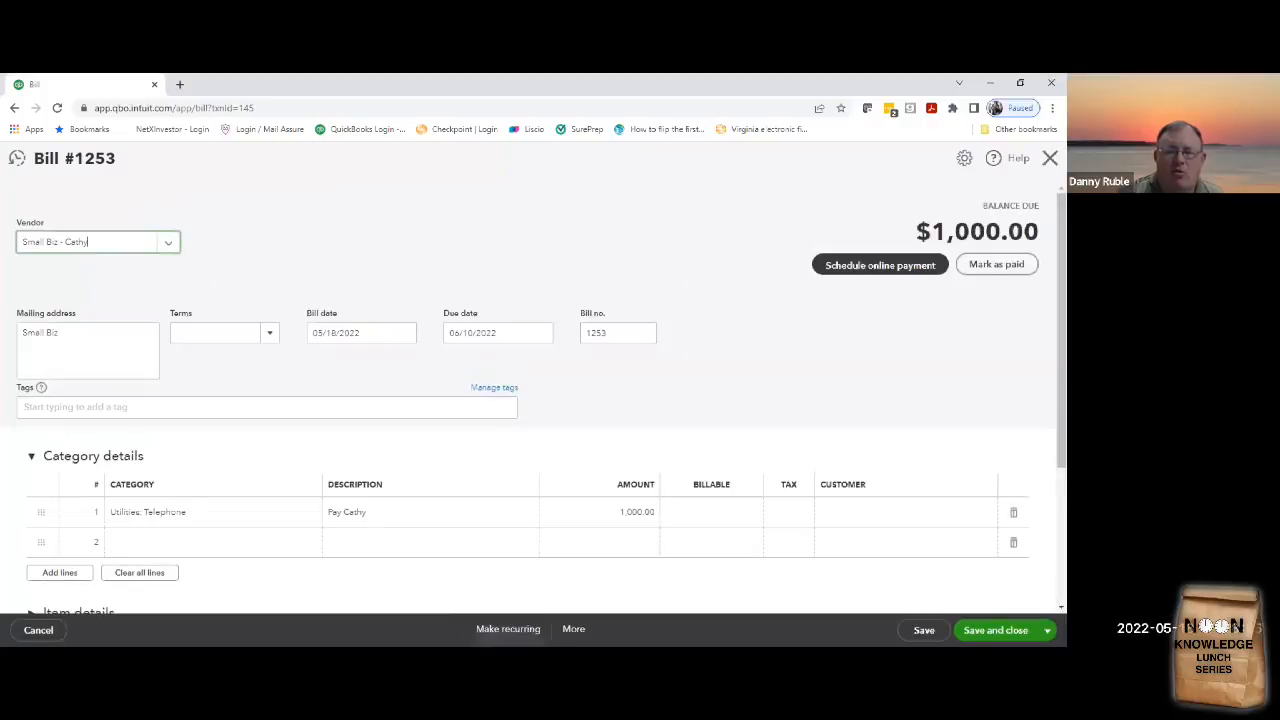
pyautogui.click(500, 629)
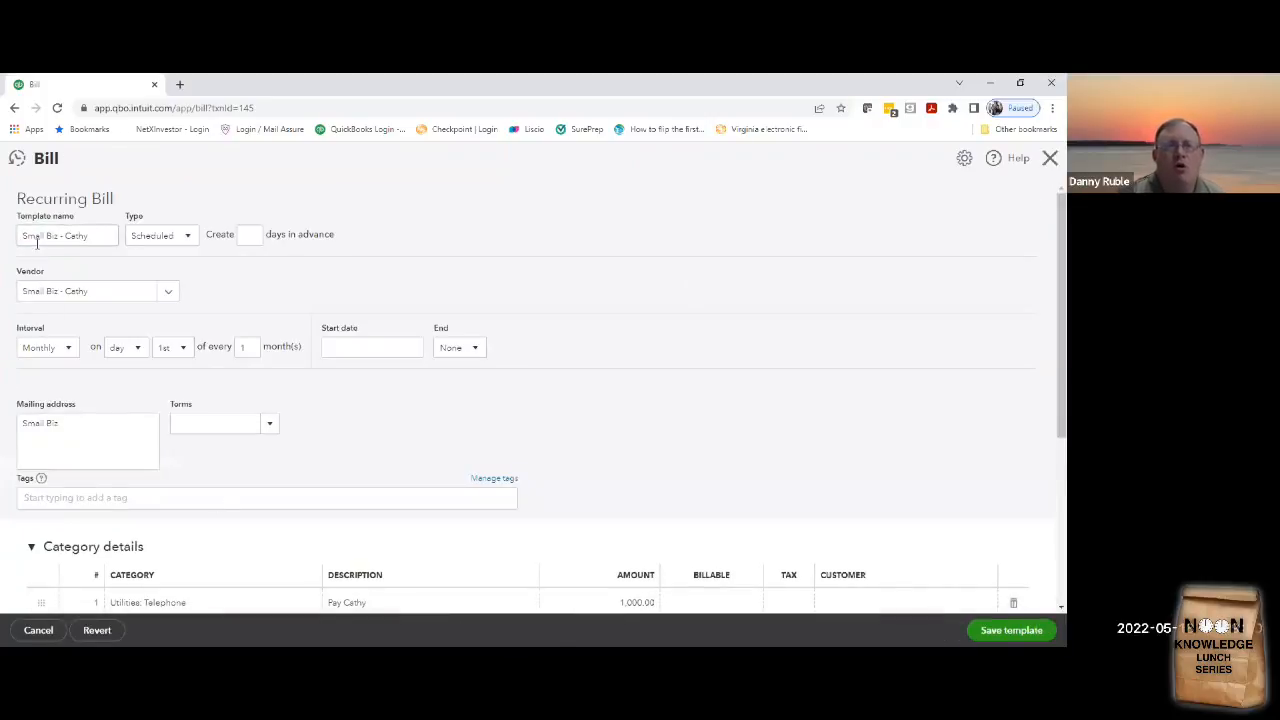
# - Review the recurring template types, keep Scheduled, and have the bill created 5 days in advance
pyautogui.click(186, 236)
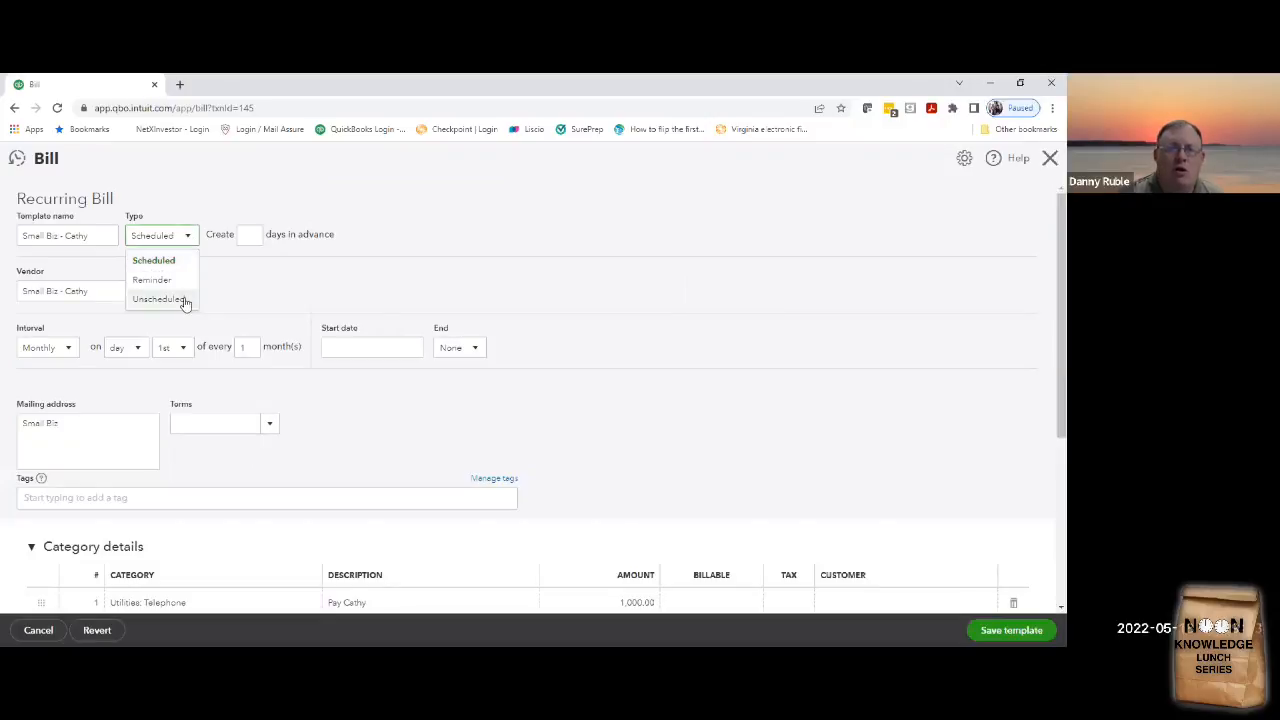
pyautogui.click(193, 237)
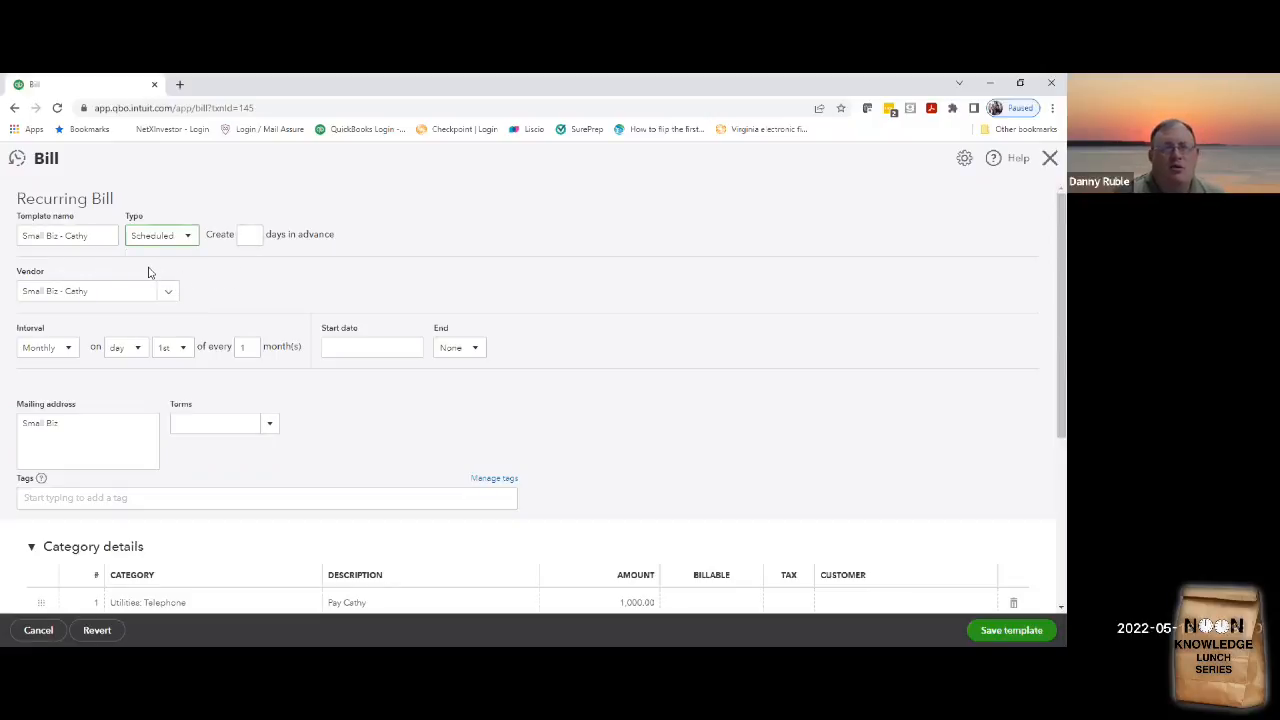
pyautogui.click(245, 236)
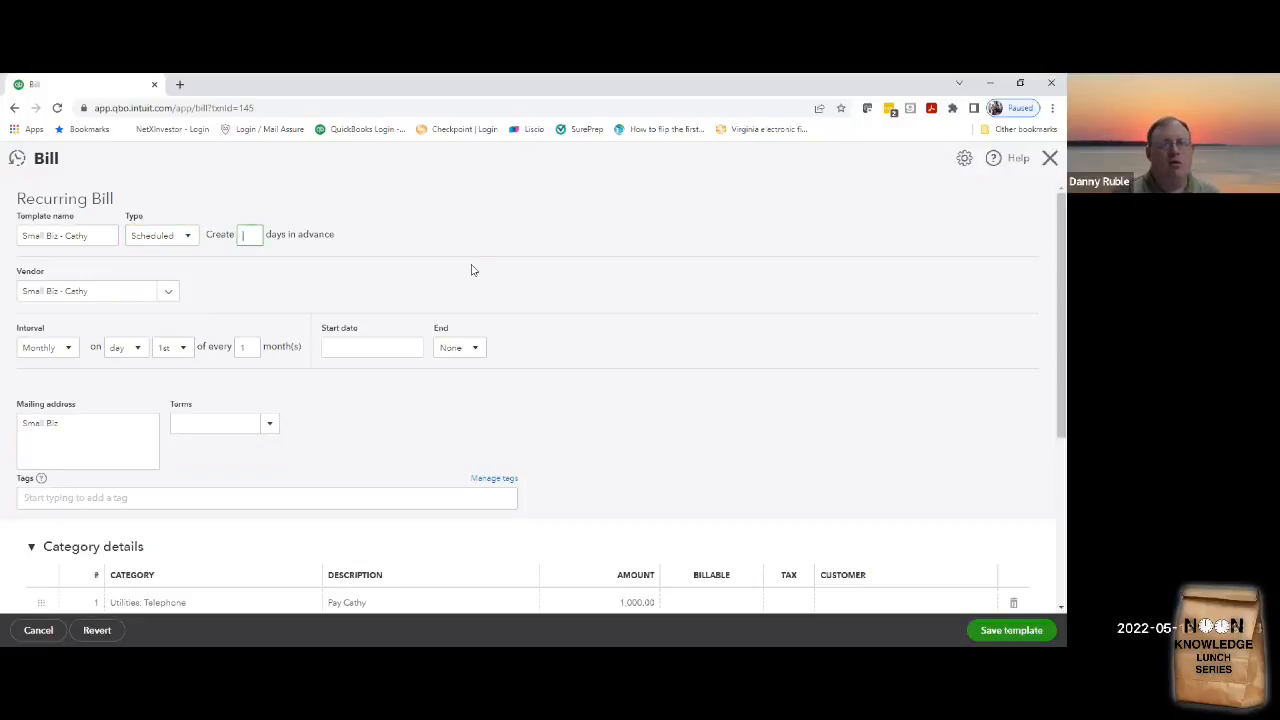
pyautogui.write('5')
pyautogui.press('Tab')
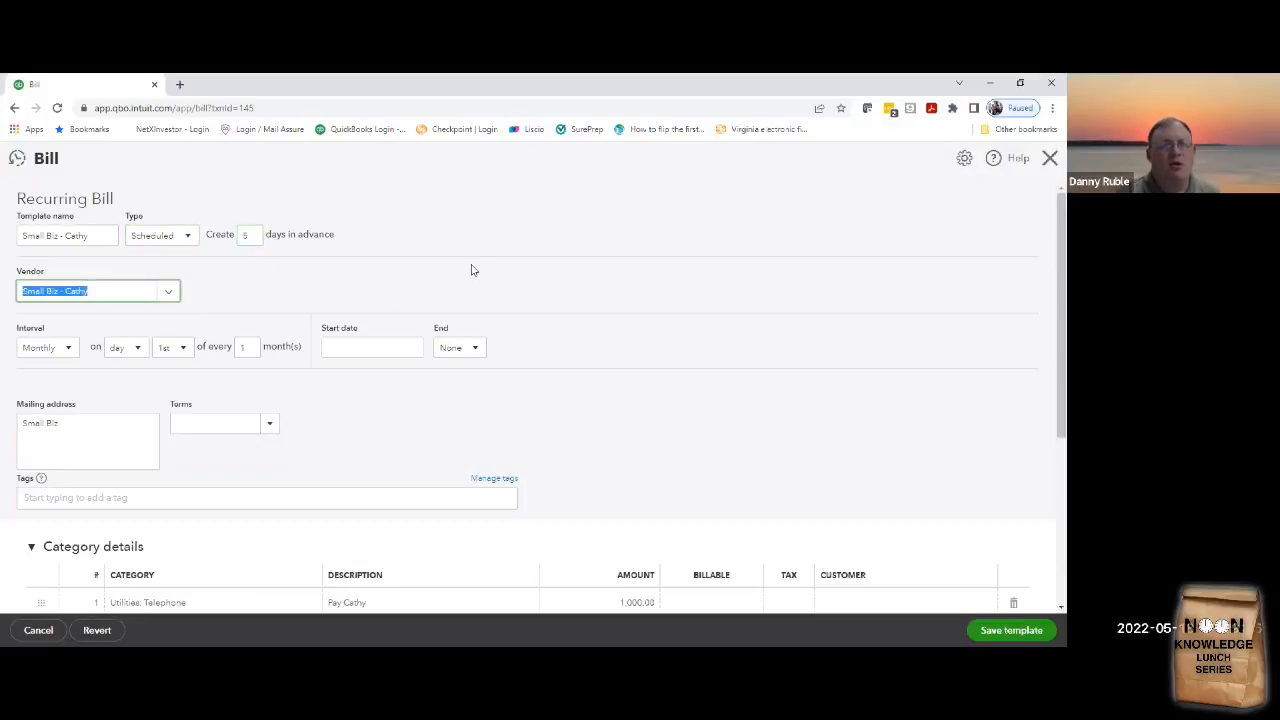
# - Keep the recurring bill's interval at Monthly and try scheduling it on the first Monday of every month
pyautogui.click(70, 350)
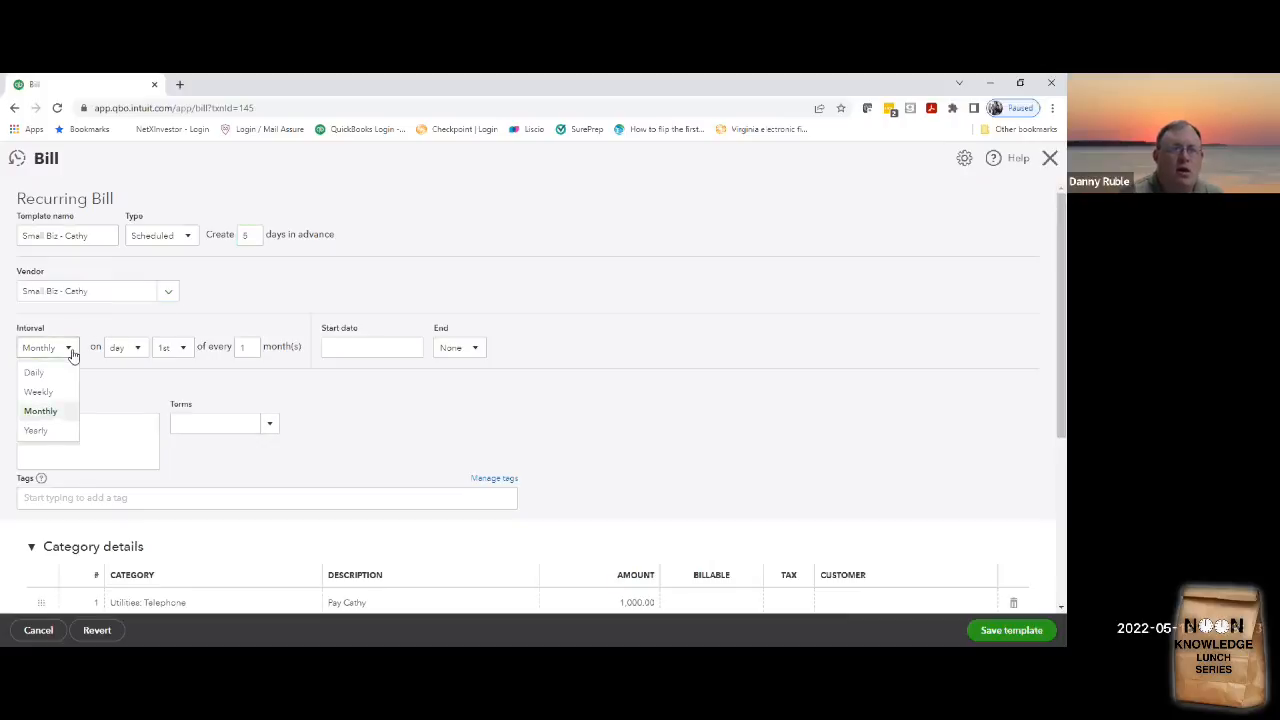
pyautogui.click(66, 410)
pyautogui.click(139, 348)
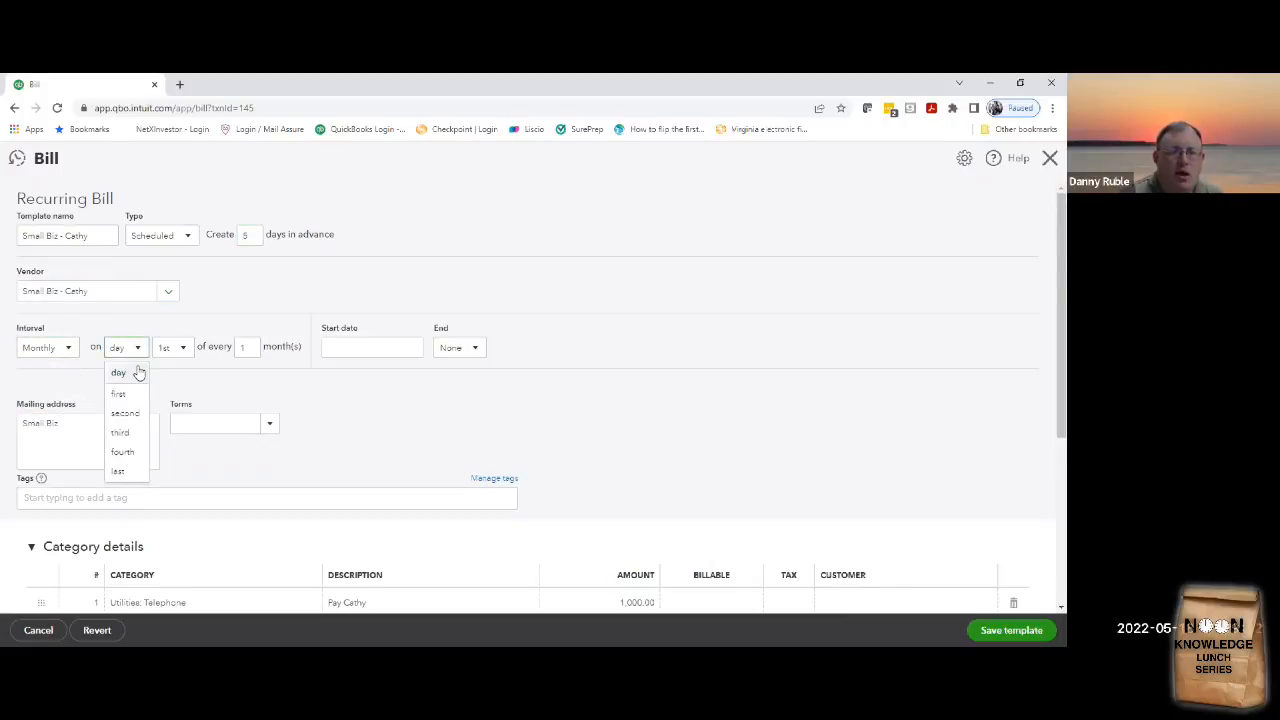
pyautogui.click(128, 395)
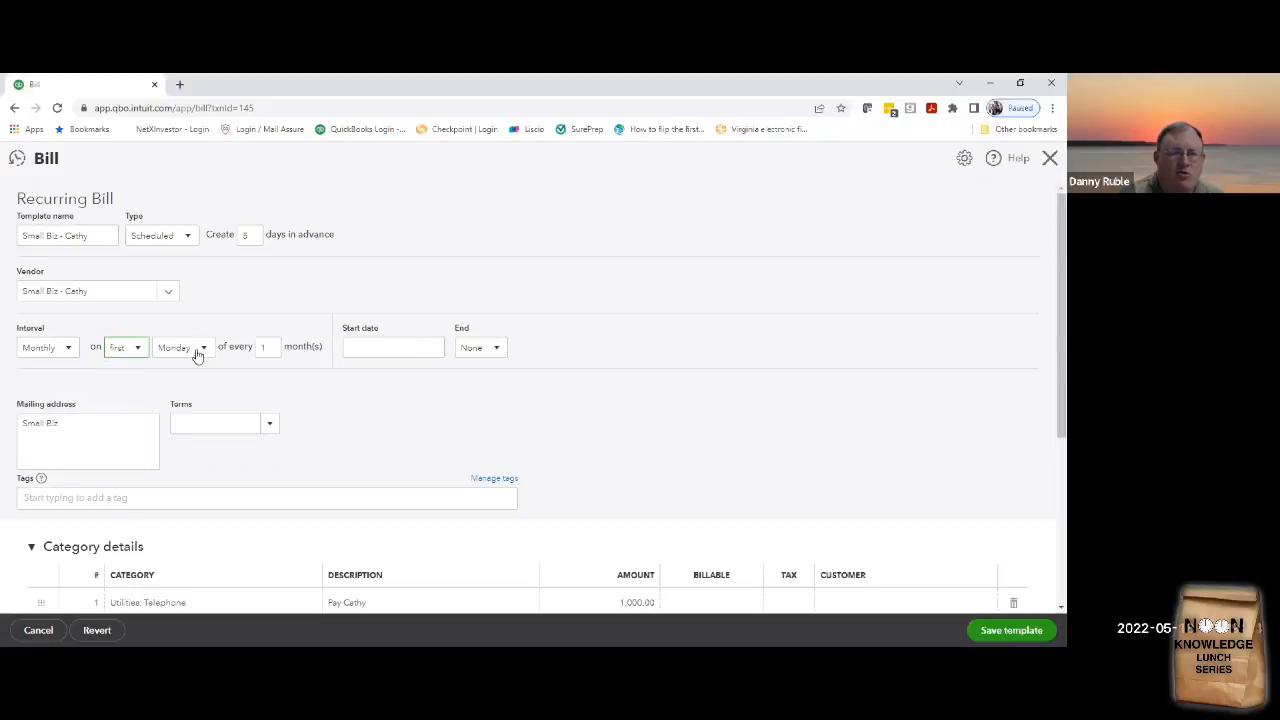
pyautogui.click(139, 350)
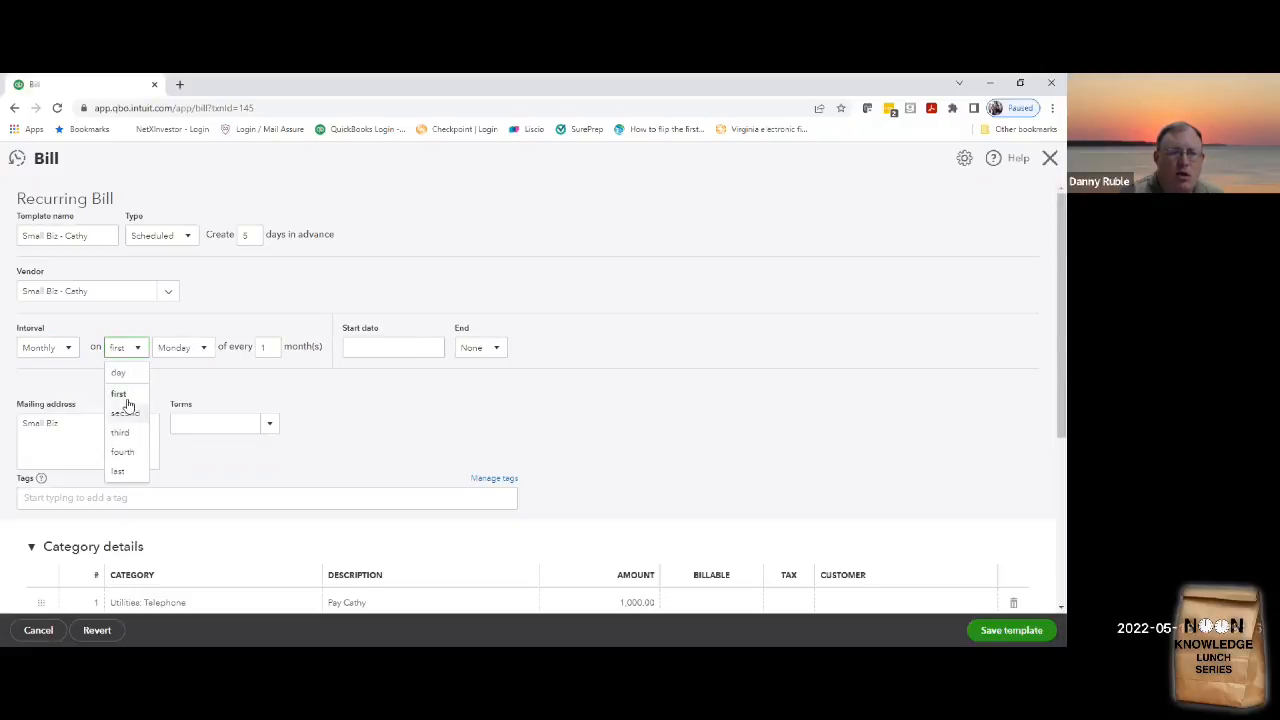
pyautogui.click(131, 394)
pyautogui.click(205, 349)
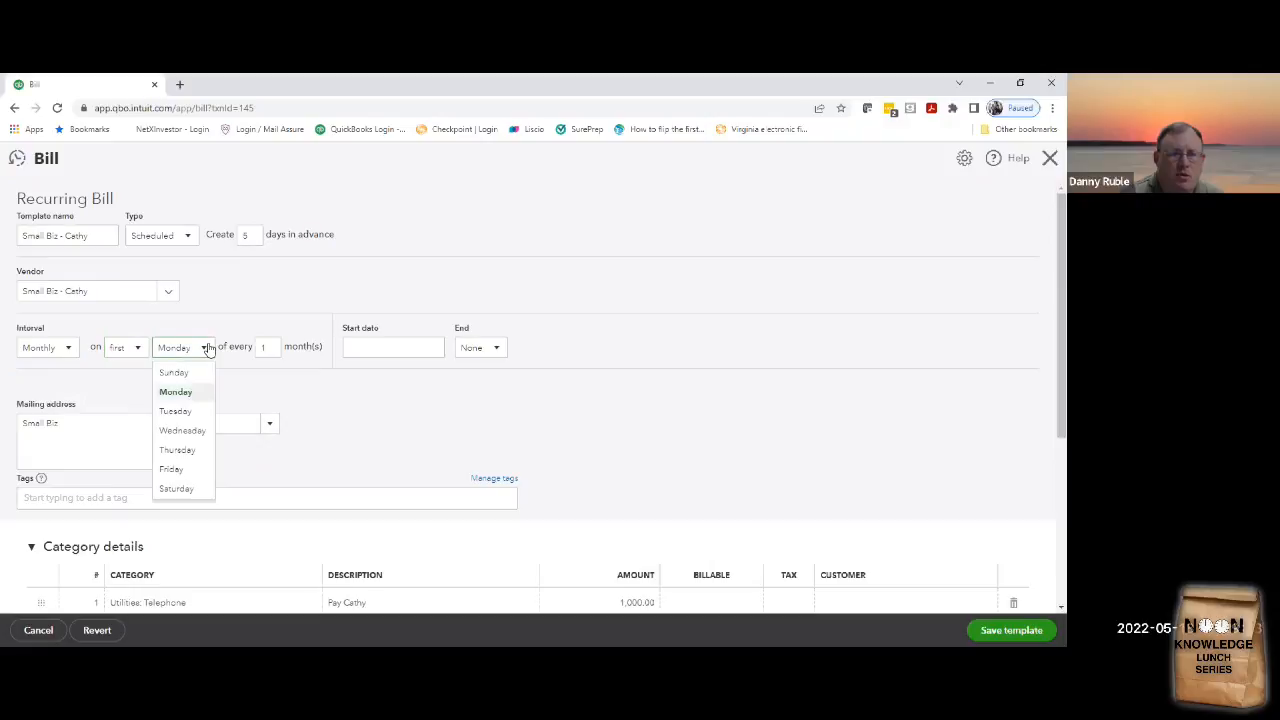
pyautogui.click(205, 349)
# - Schedule the recurring bill for the last Monday of every month
pyautogui.click(137, 348)
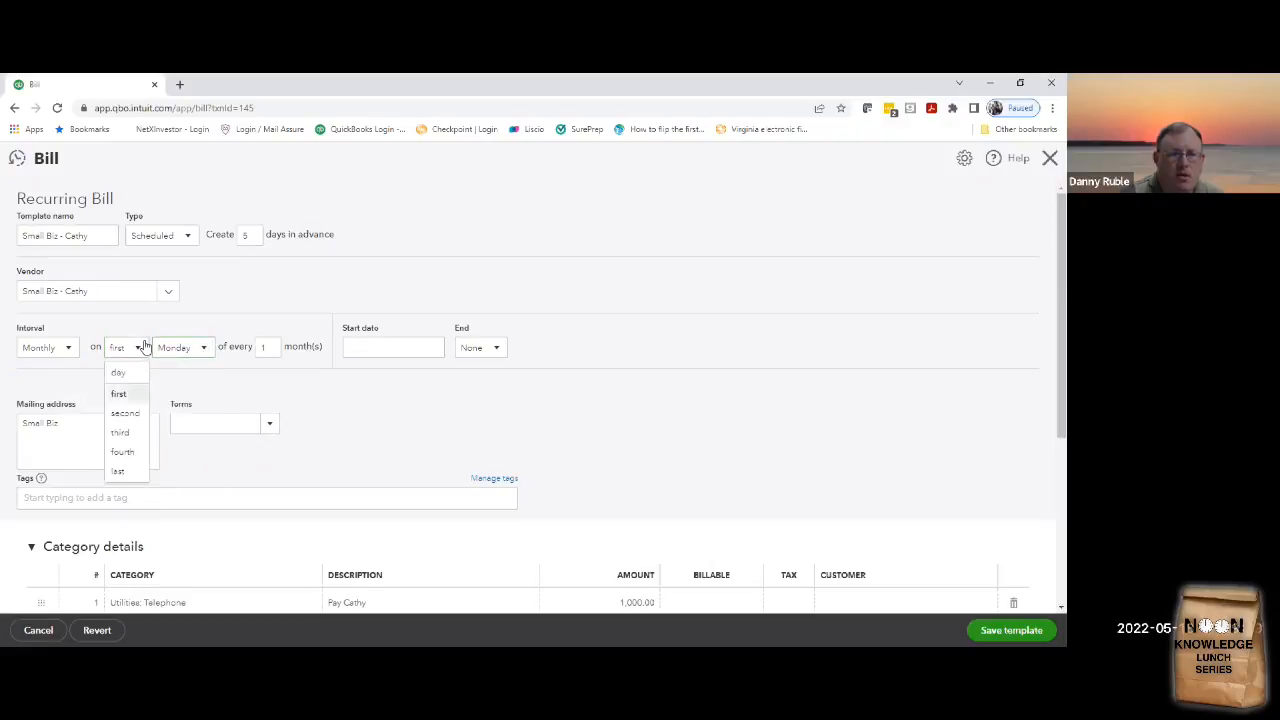
pyautogui.click(138, 471)
pyautogui.click(204, 347)
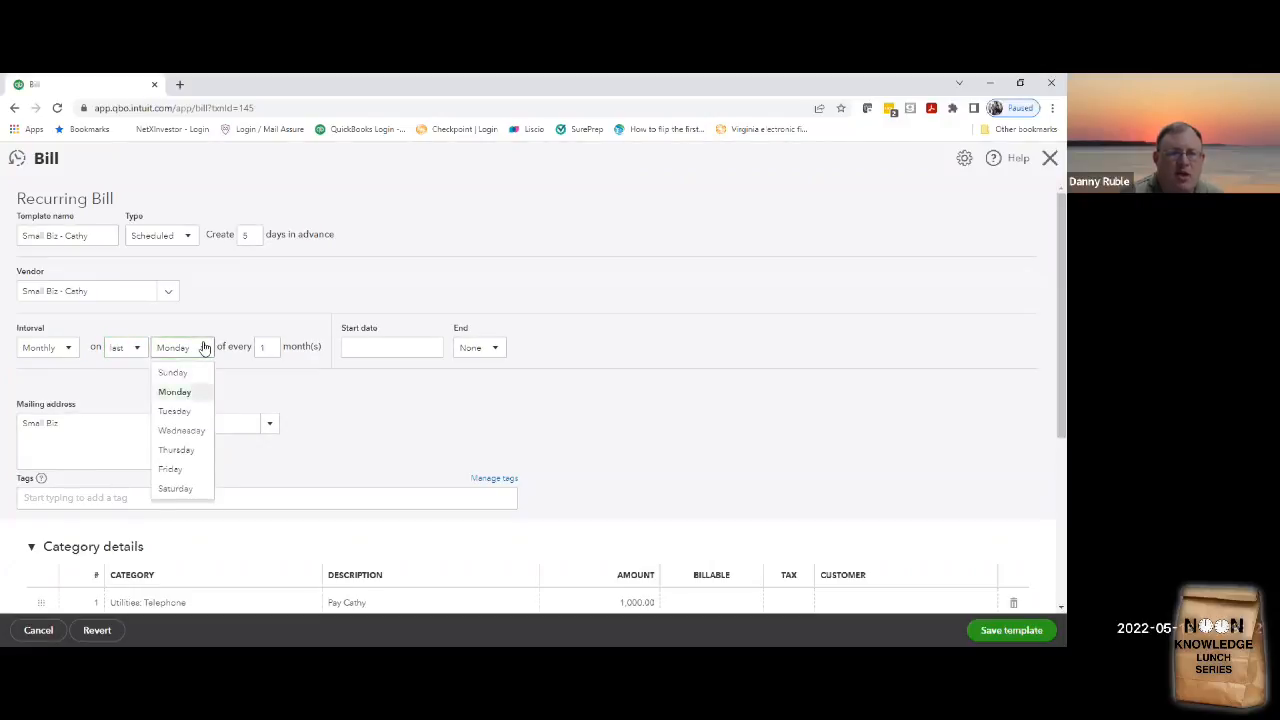
pyautogui.click(205, 347)
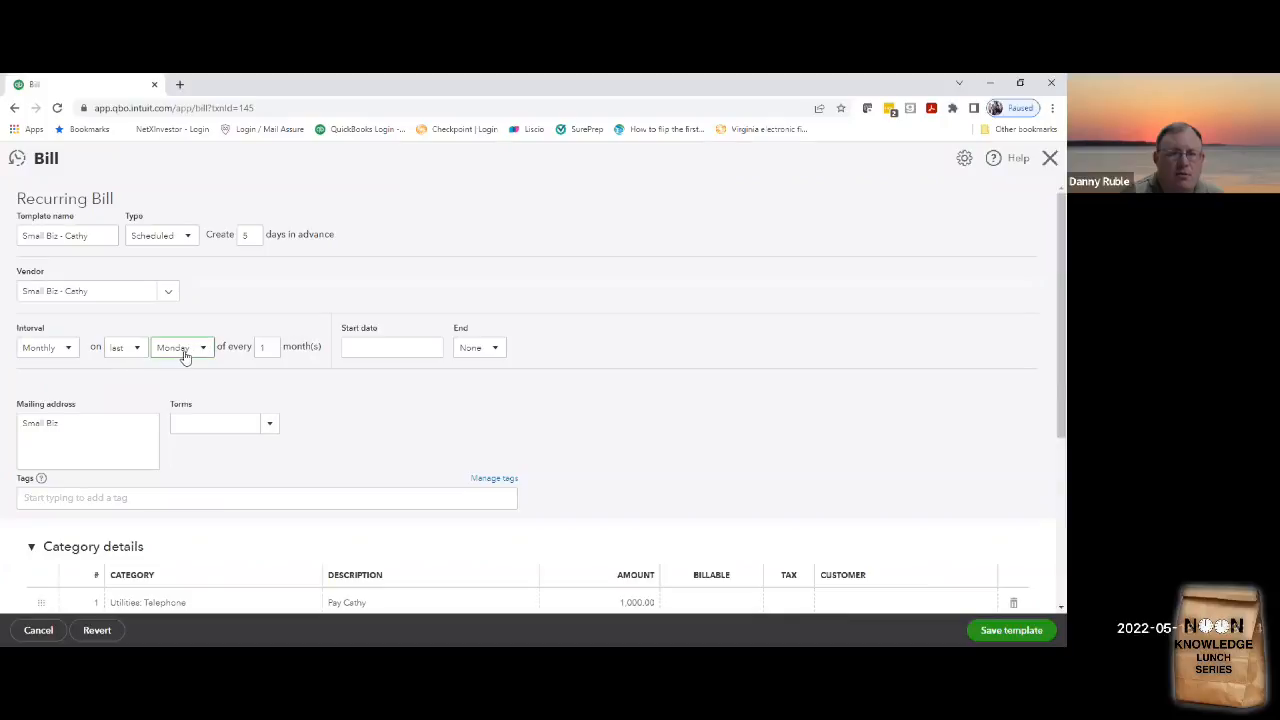
pyautogui.click(203, 350)
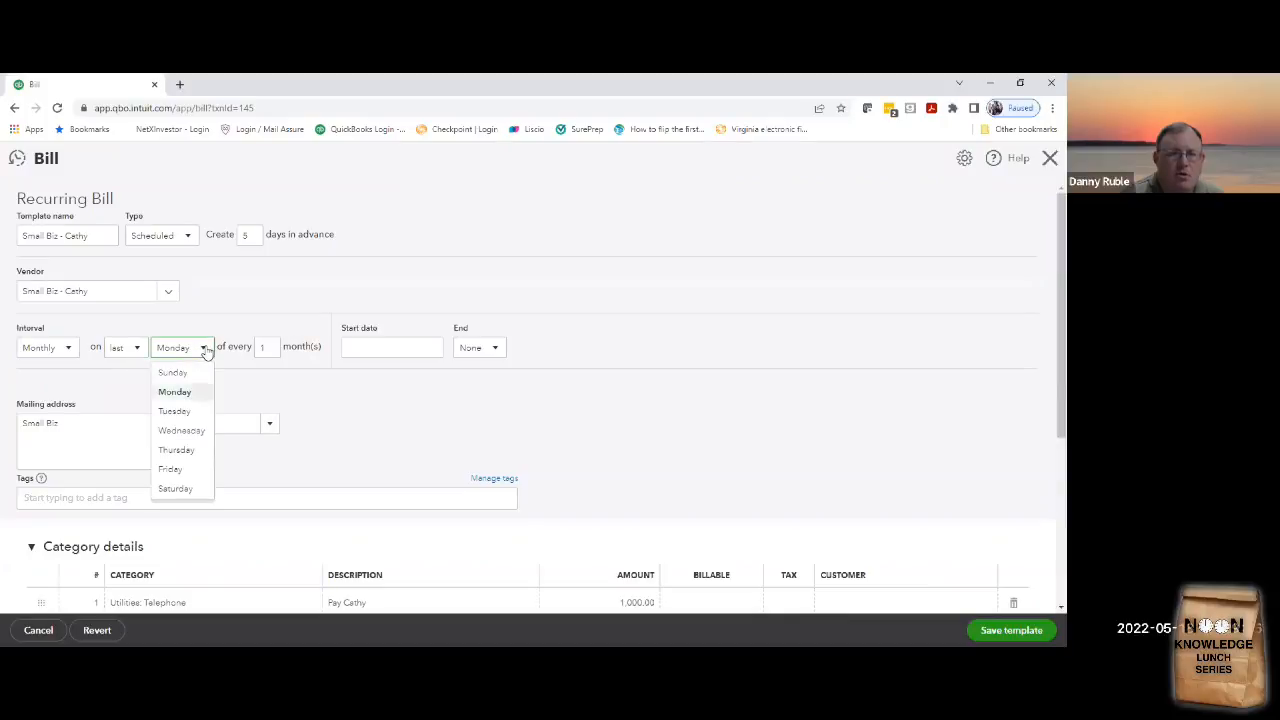
pyautogui.click(187, 392)
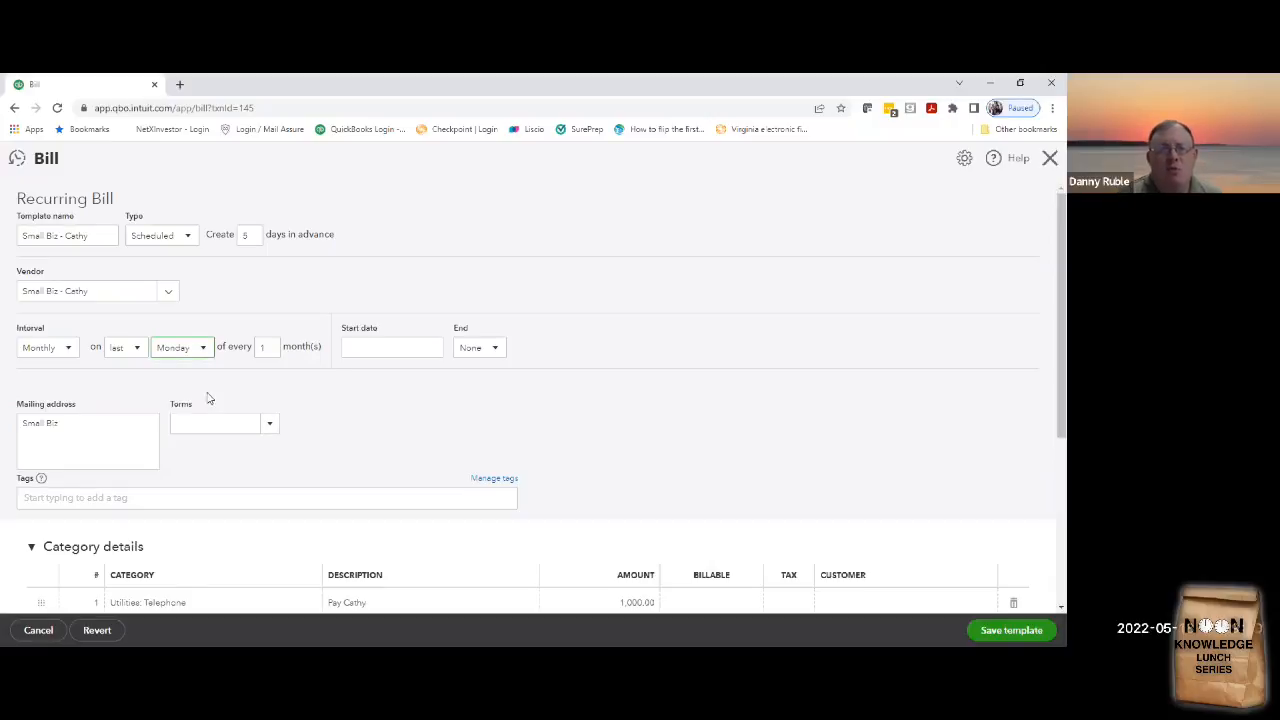
# - Set the recurring bill's start date to 05/30/2022 and save the template
pyautogui.click(394, 347)
pyautogui.click(428, 348)
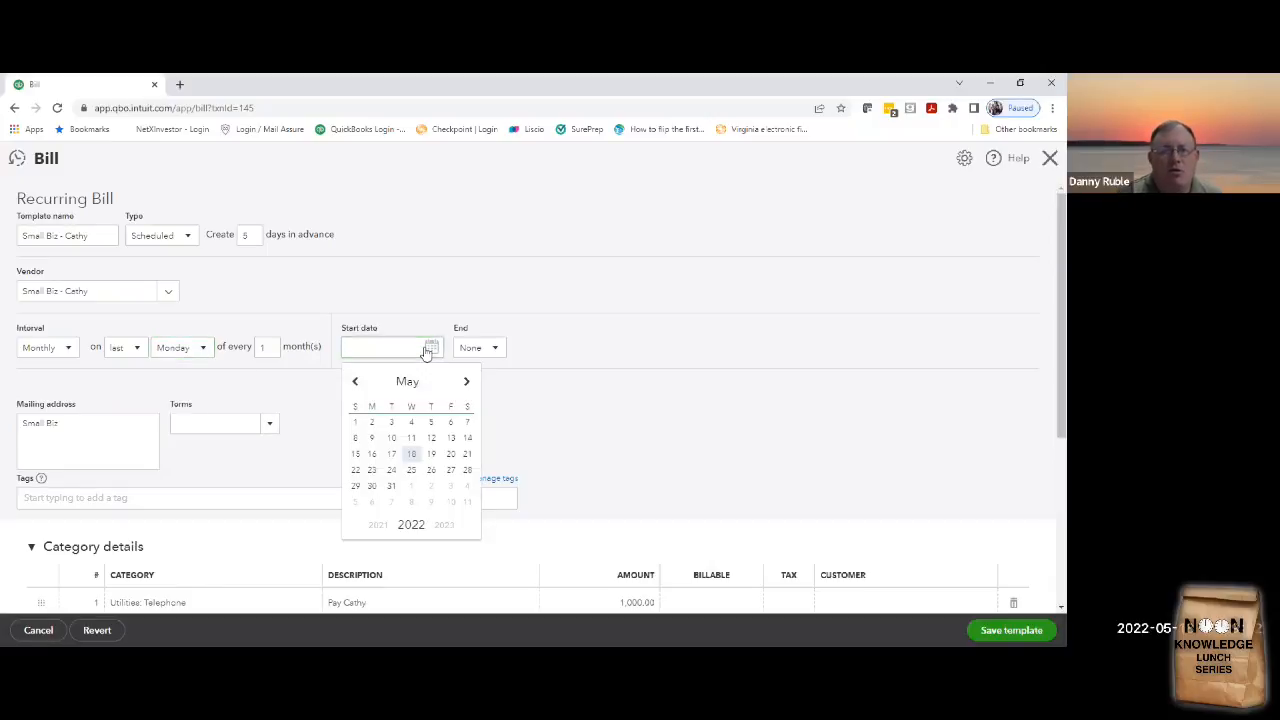
pyautogui.click(370, 486)
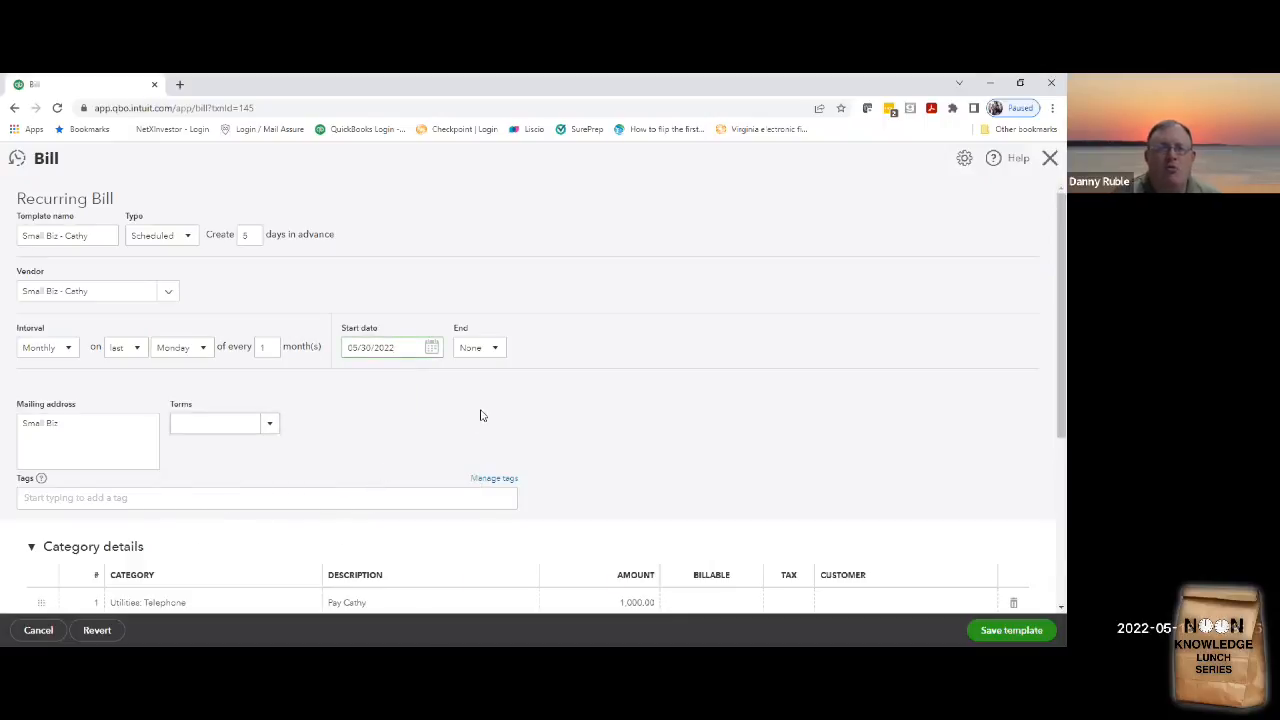
pyautogui.scroll(-2, 443, 395)
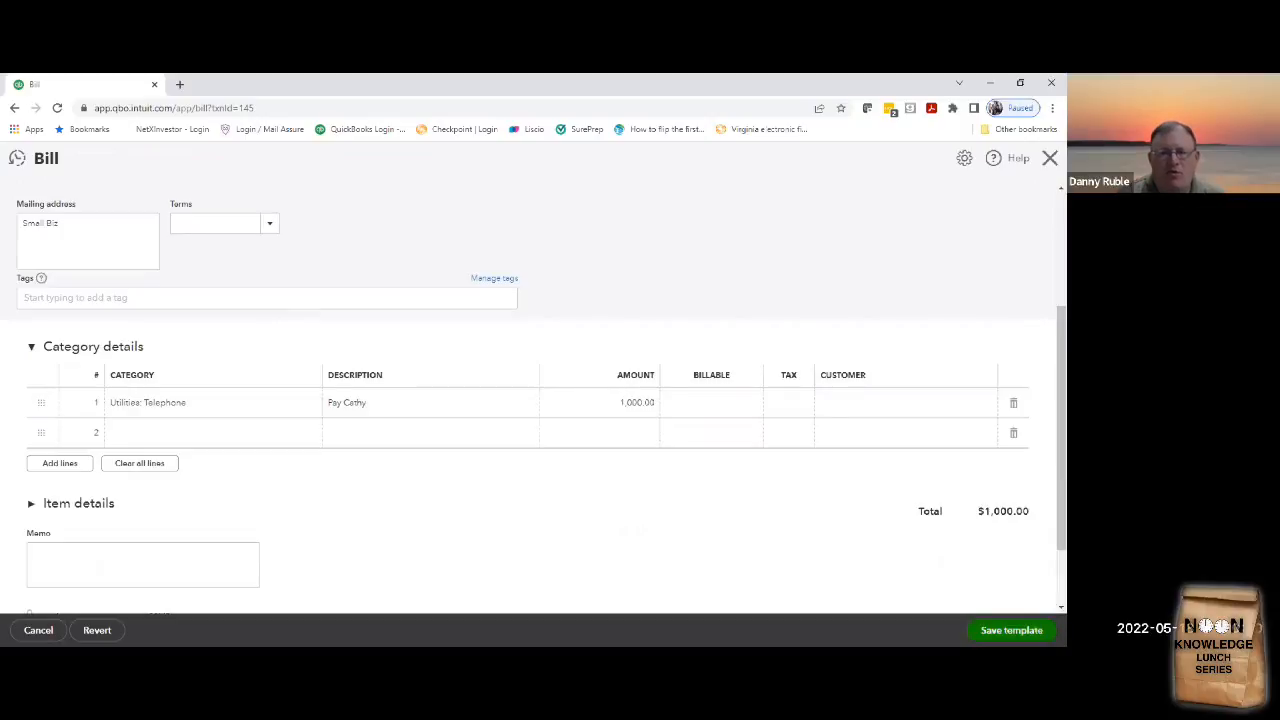
pyautogui.click(1011, 630)
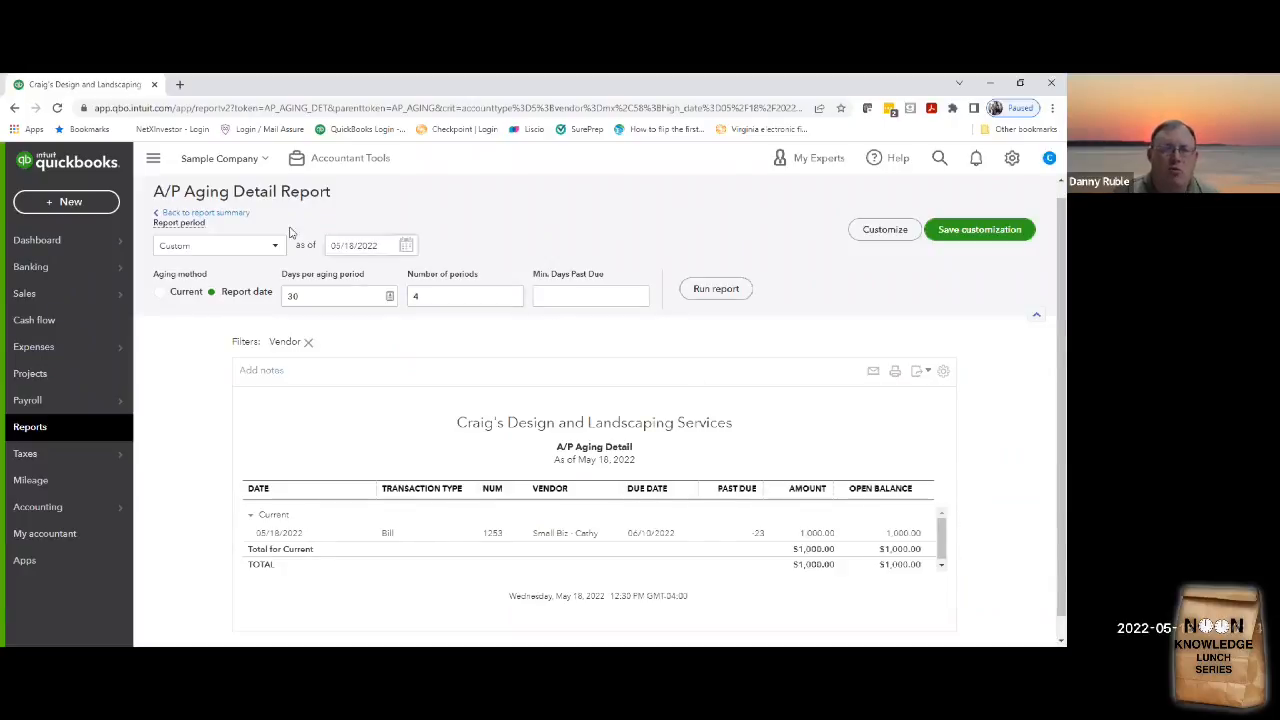
# - Return to the A/P aging summary and open the list of recurring transactions
pyautogui.click(244, 215)
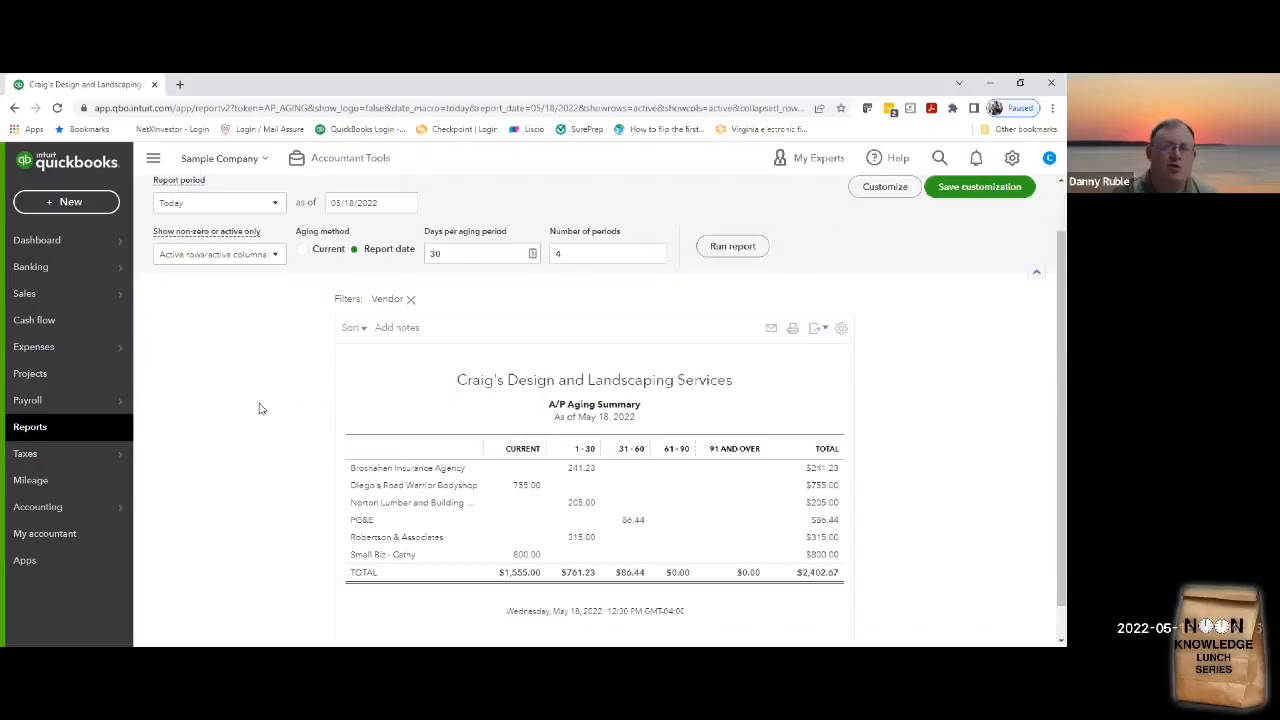
pyautogui.scroll(1, 259, 408)
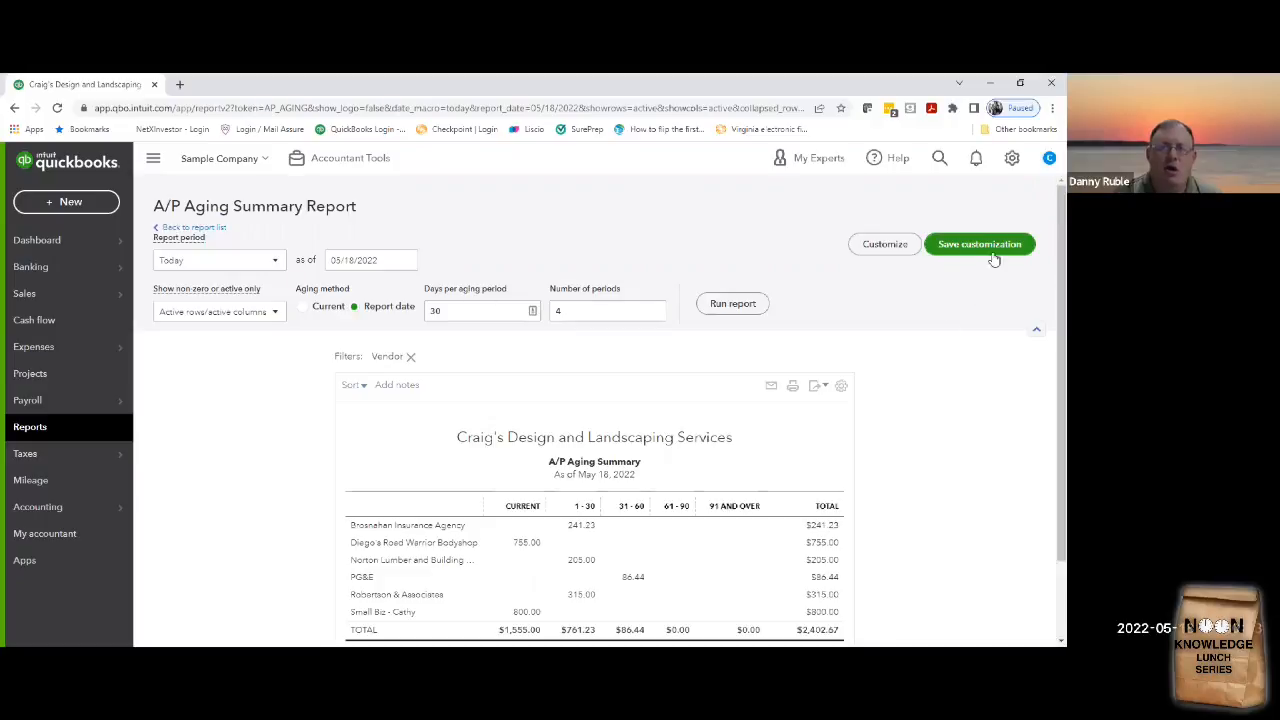
pyautogui.click(1012, 162)
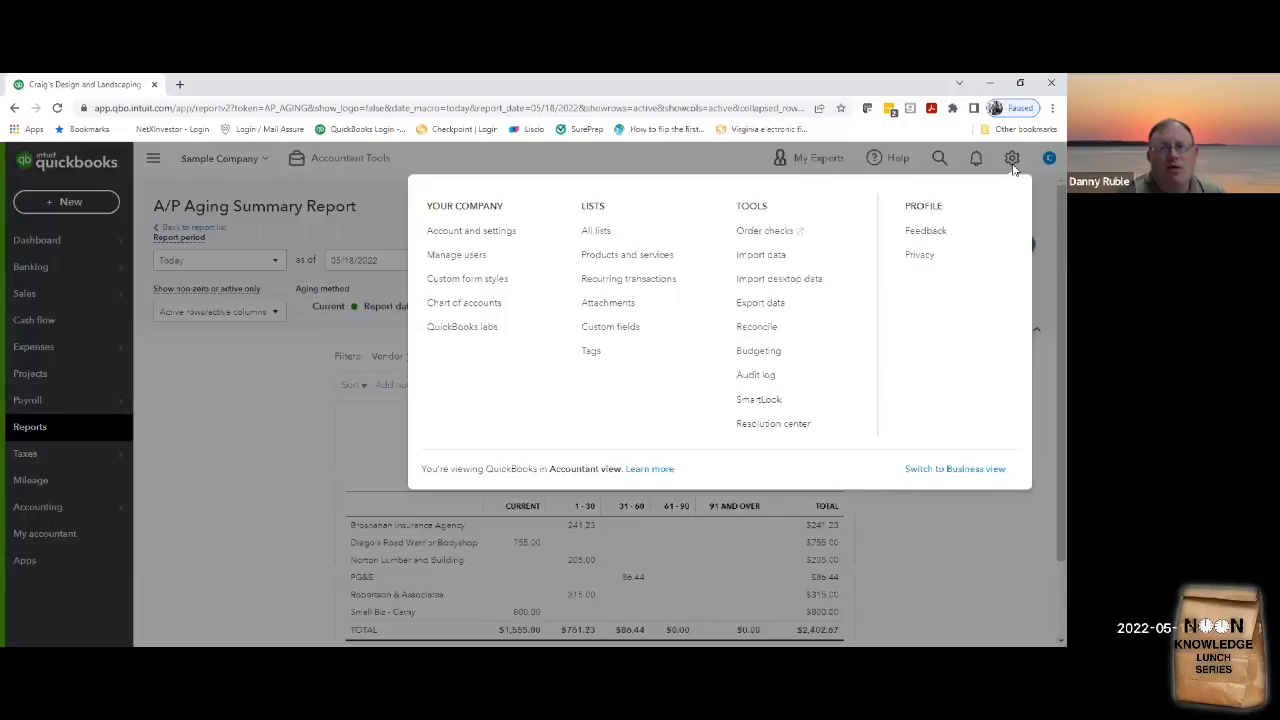
pyautogui.click(667, 284)
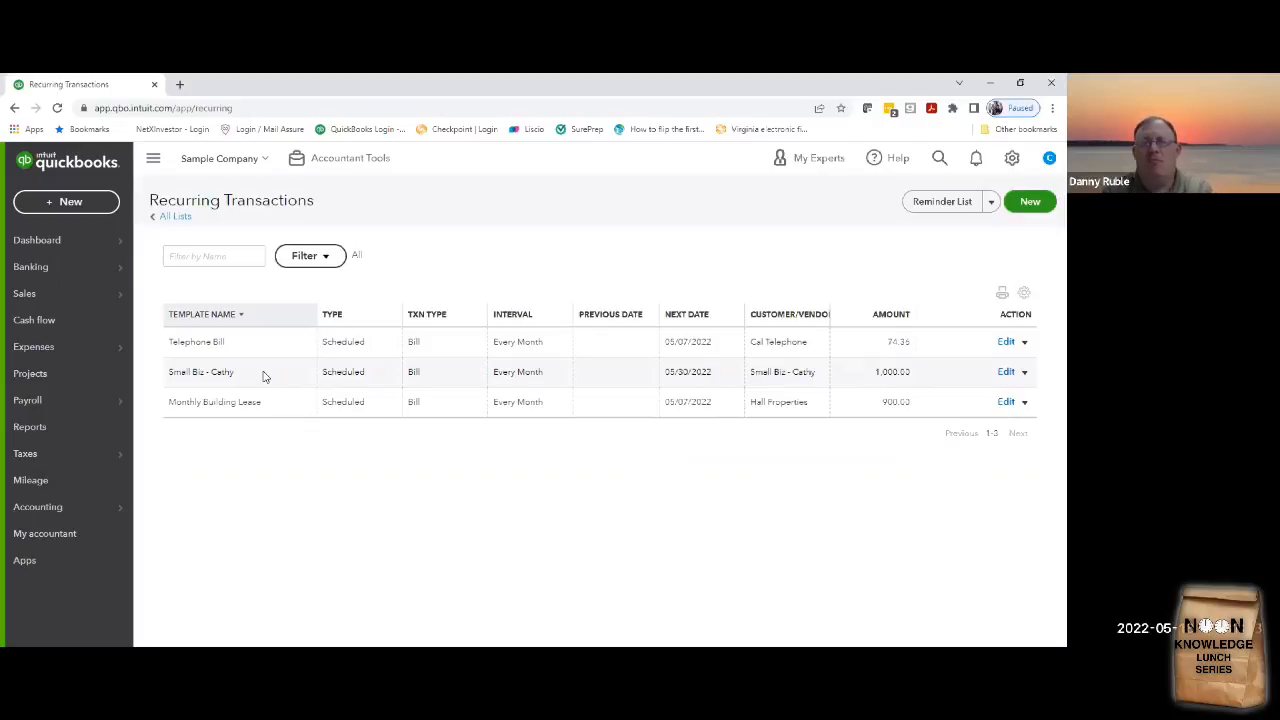
# - Edit the Small Biz recurring bill template, changing its line category to Rent or Lease, and save it
pyautogui.click(1005, 372)
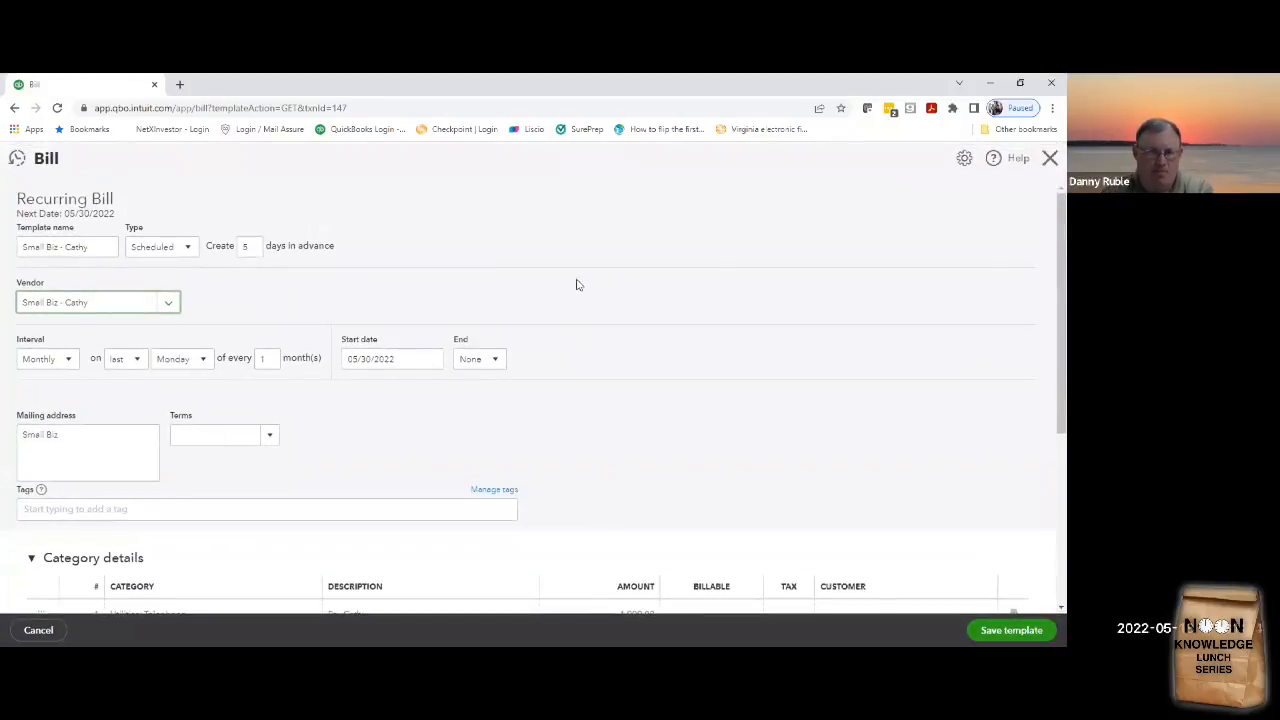
pyautogui.scroll(-2, 386, 326)
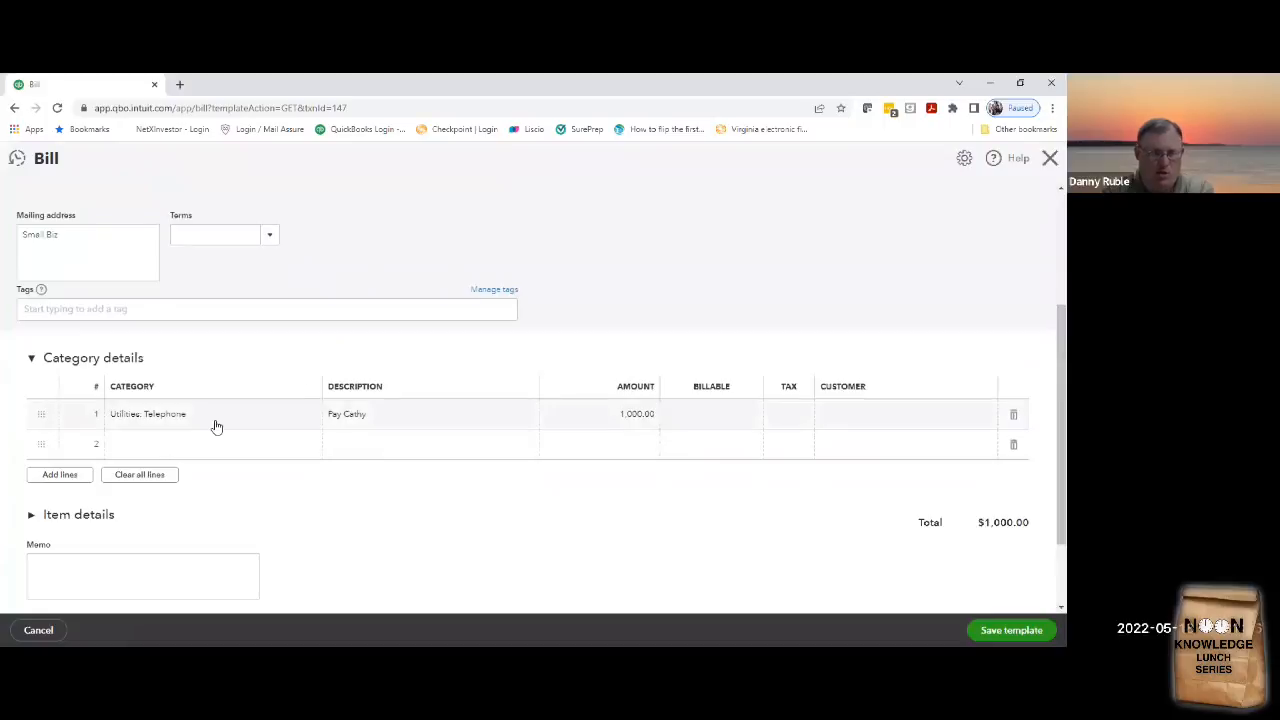
pyautogui.scroll(2, 251, 317)
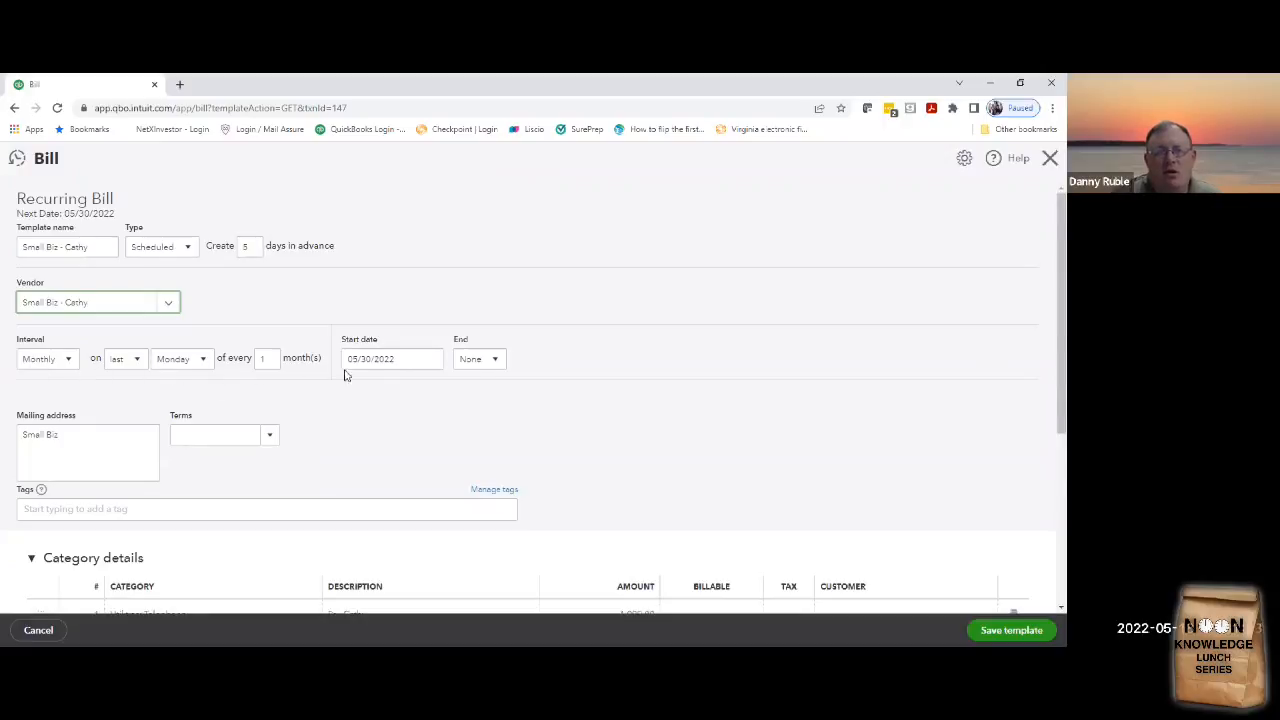
pyautogui.scroll(-2, 674, 336)
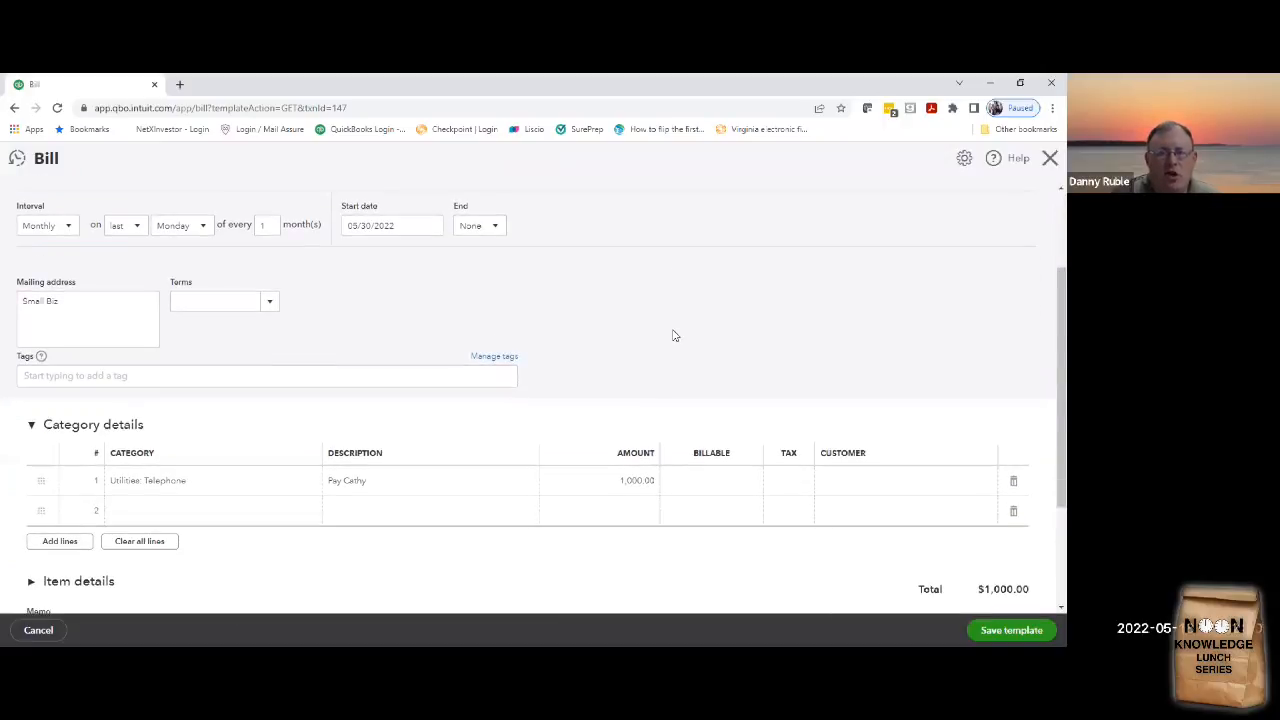
pyautogui.click(256, 492)
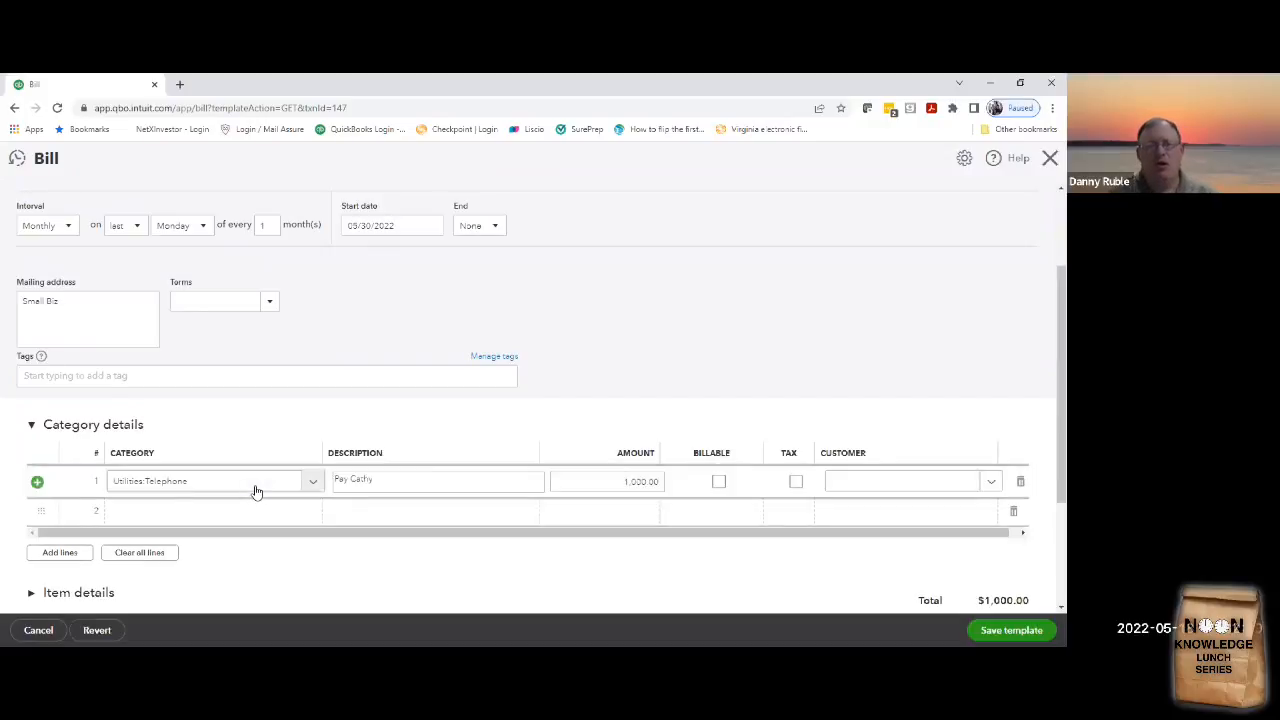
pyautogui.click(271, 487)
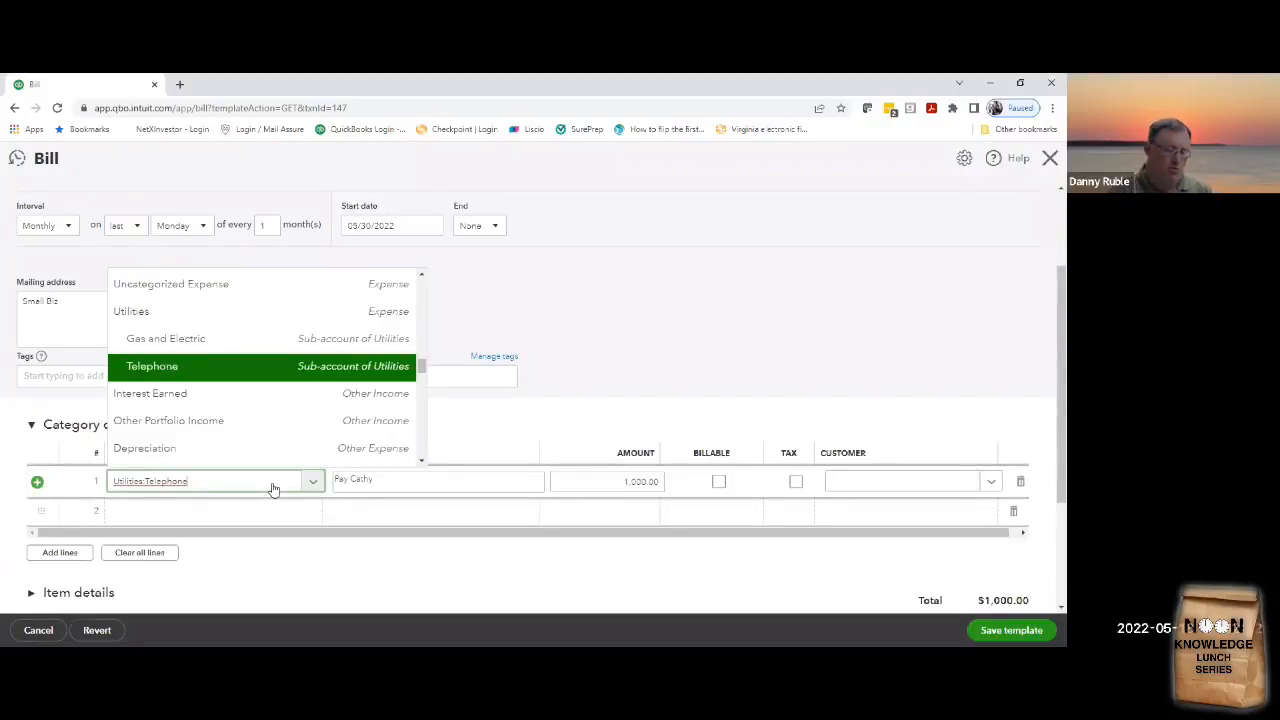
pyautogui.doubleClick(273, 488)
pyautogui.write('REnt')
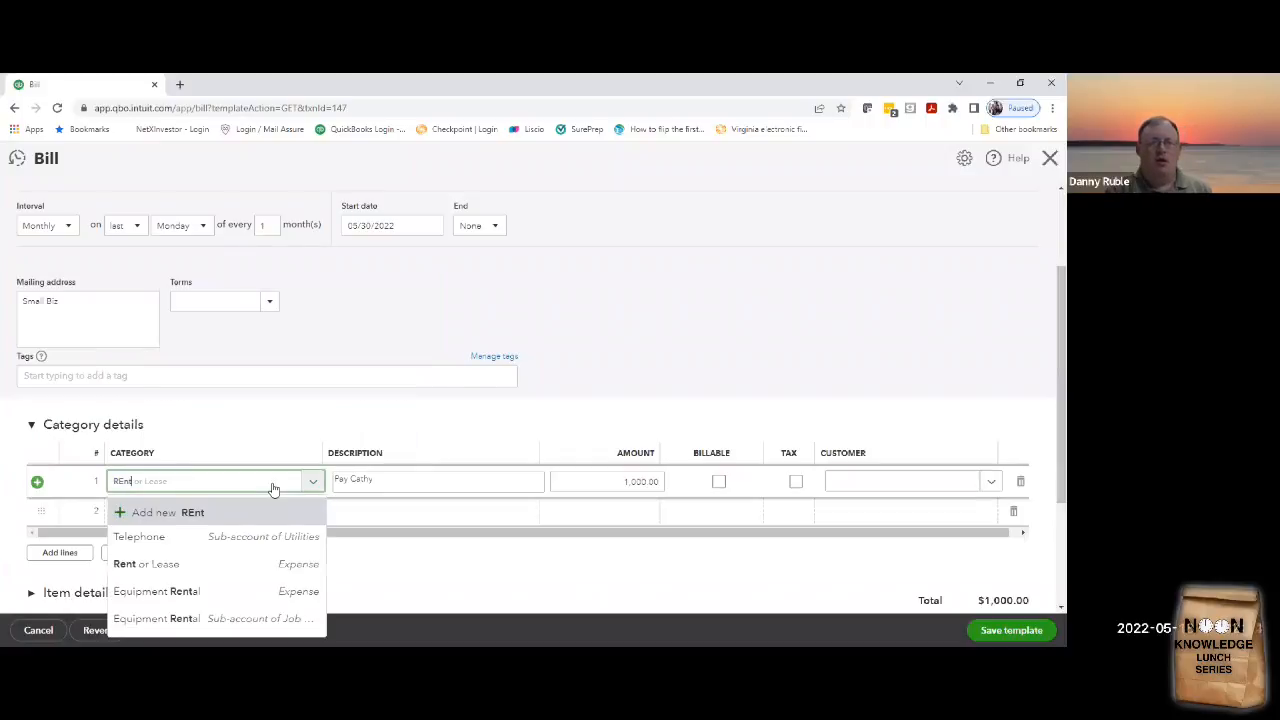
pyautogui.click(286, 563)
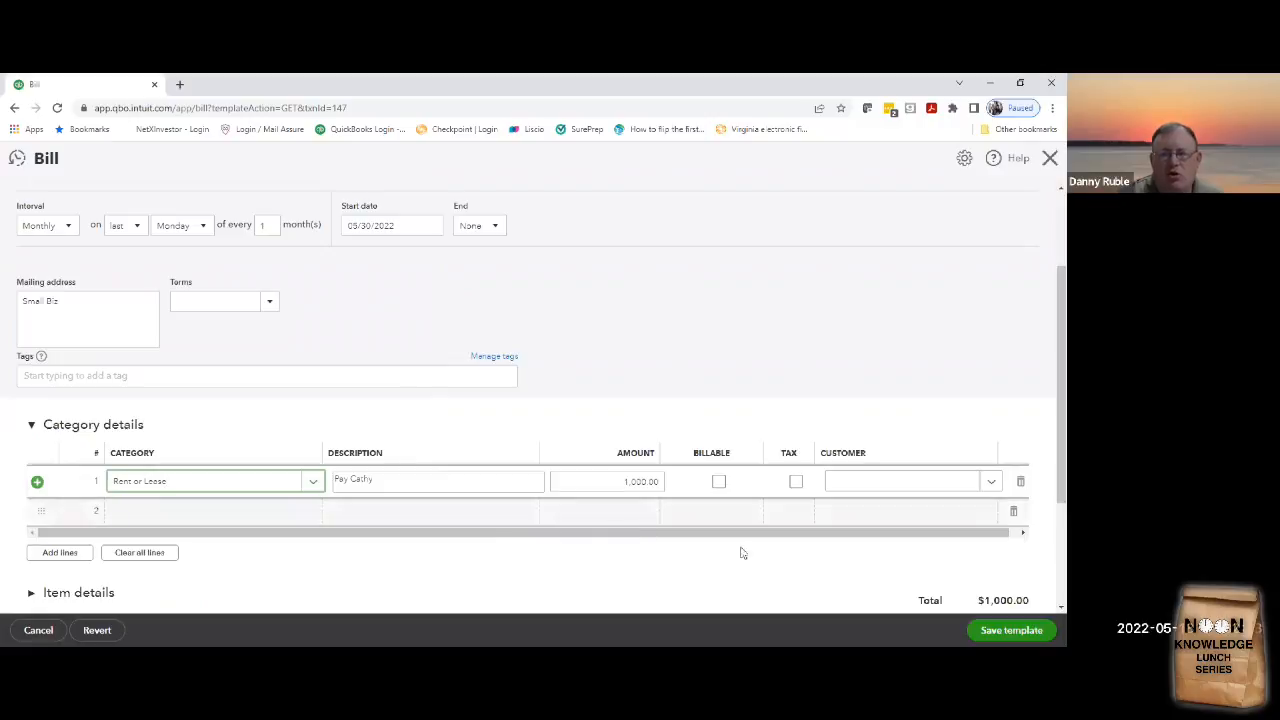
pyautogui.click(1010, 630)
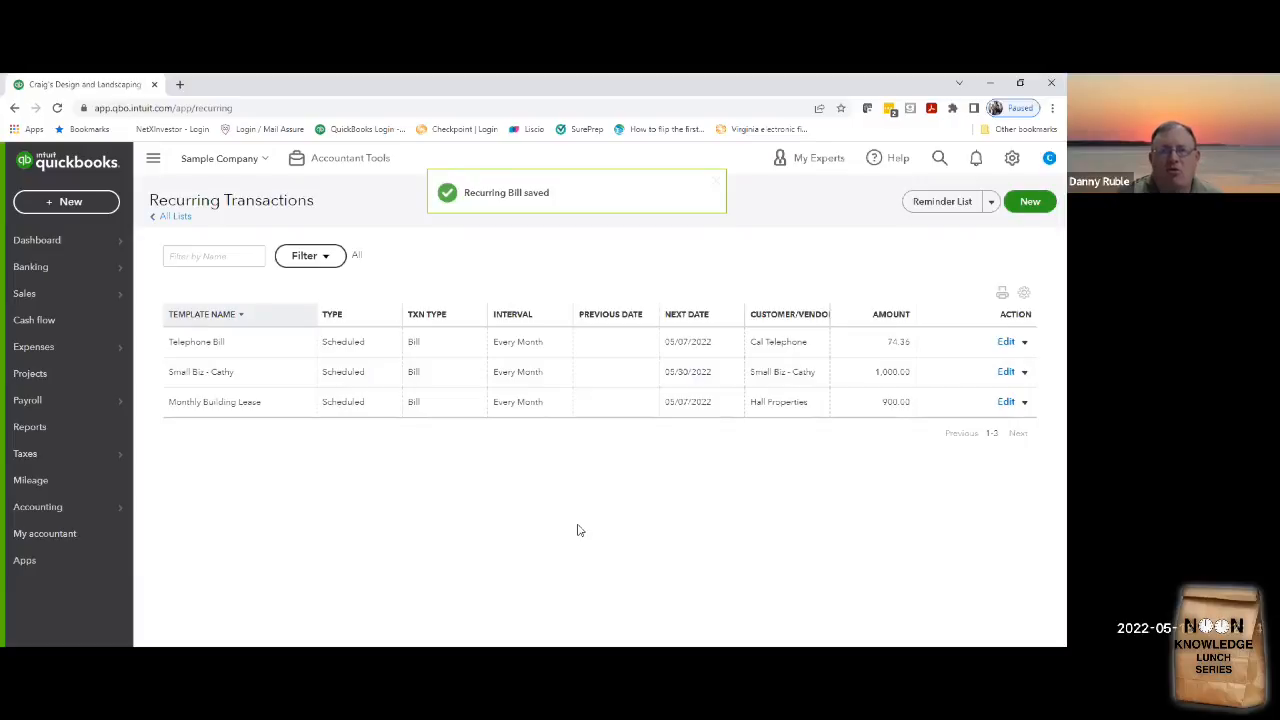
# - Use the Small Biz recurring template to create a bill, and save and close it
pyautogui.click(1024, 373)
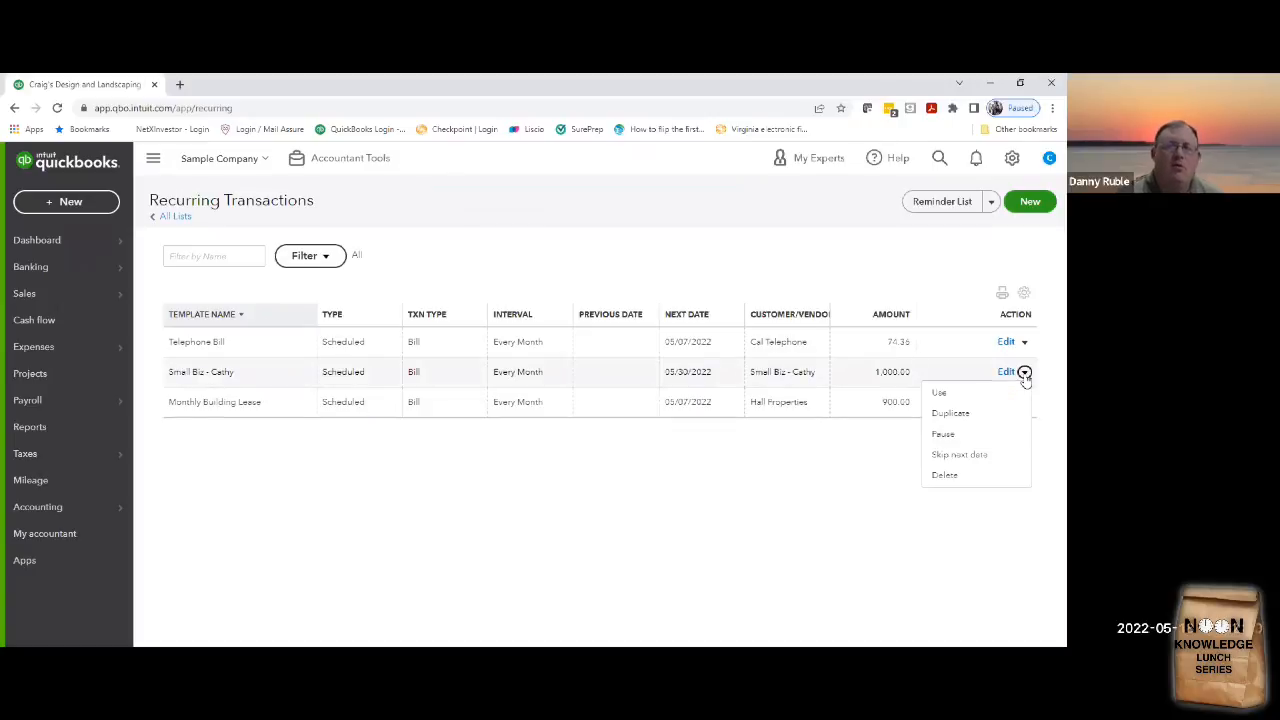
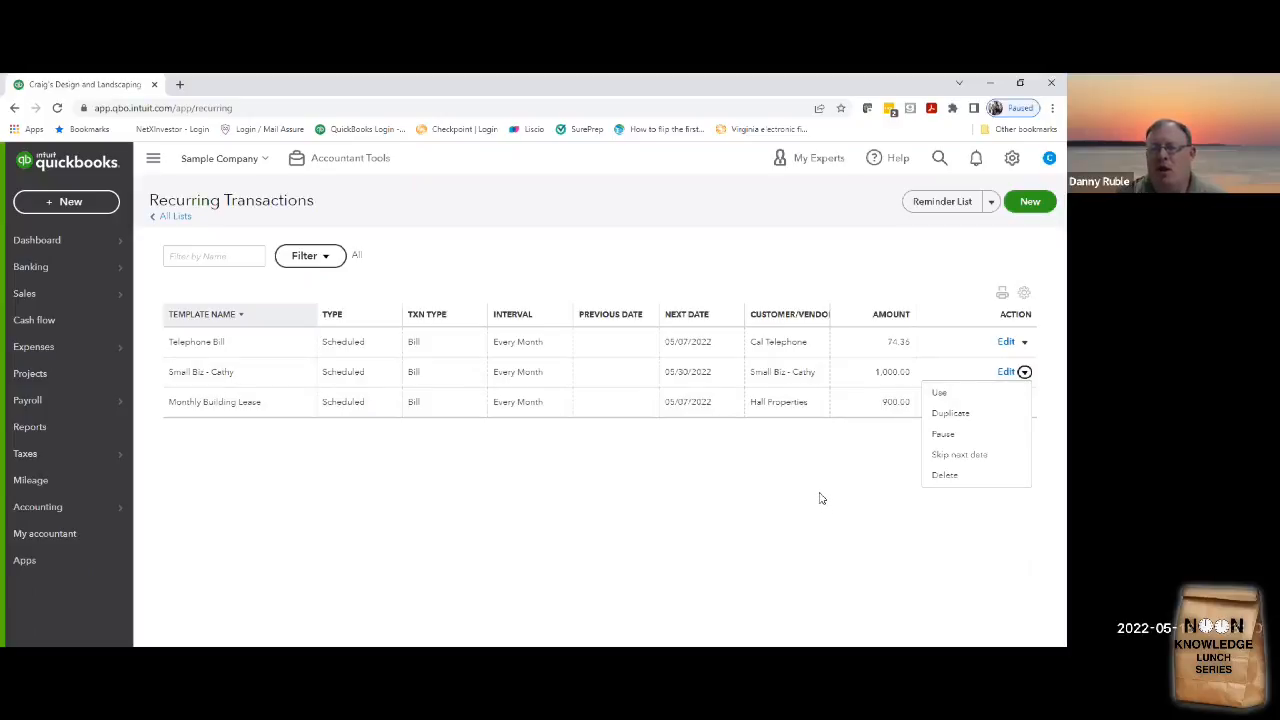
pyautogui.click(945, 394)
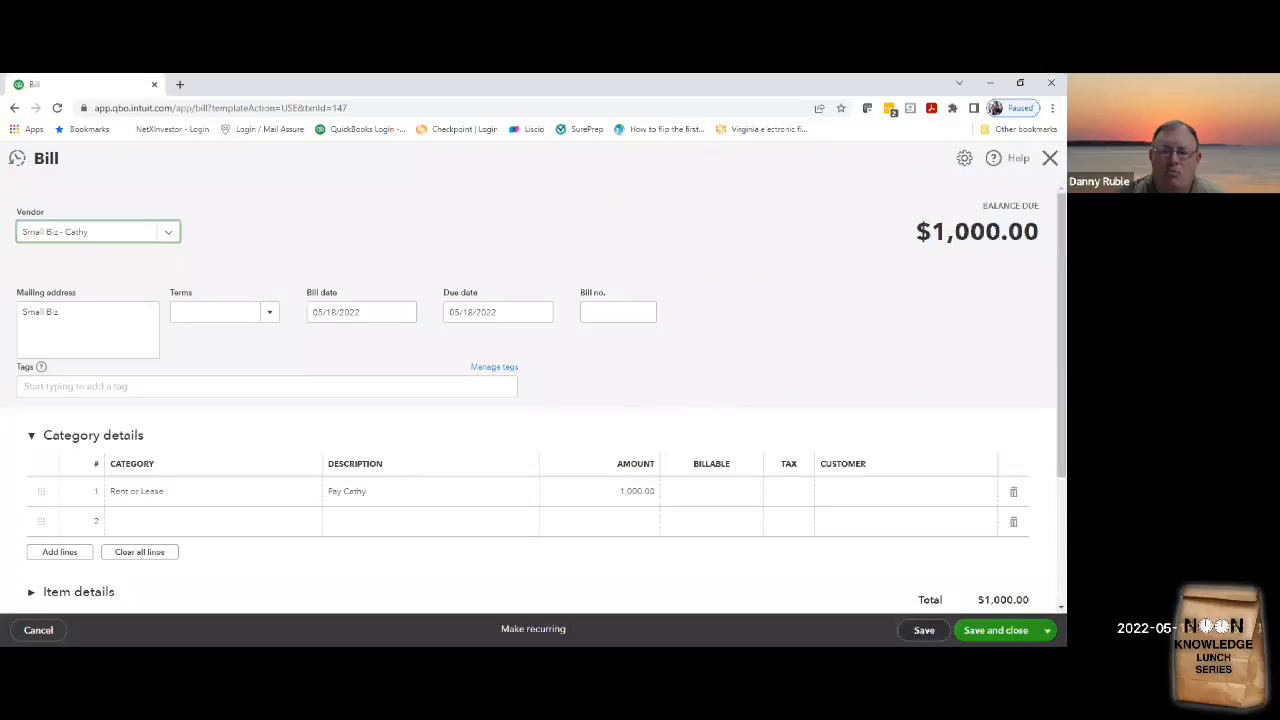
pyautogui.click(1047, 630)
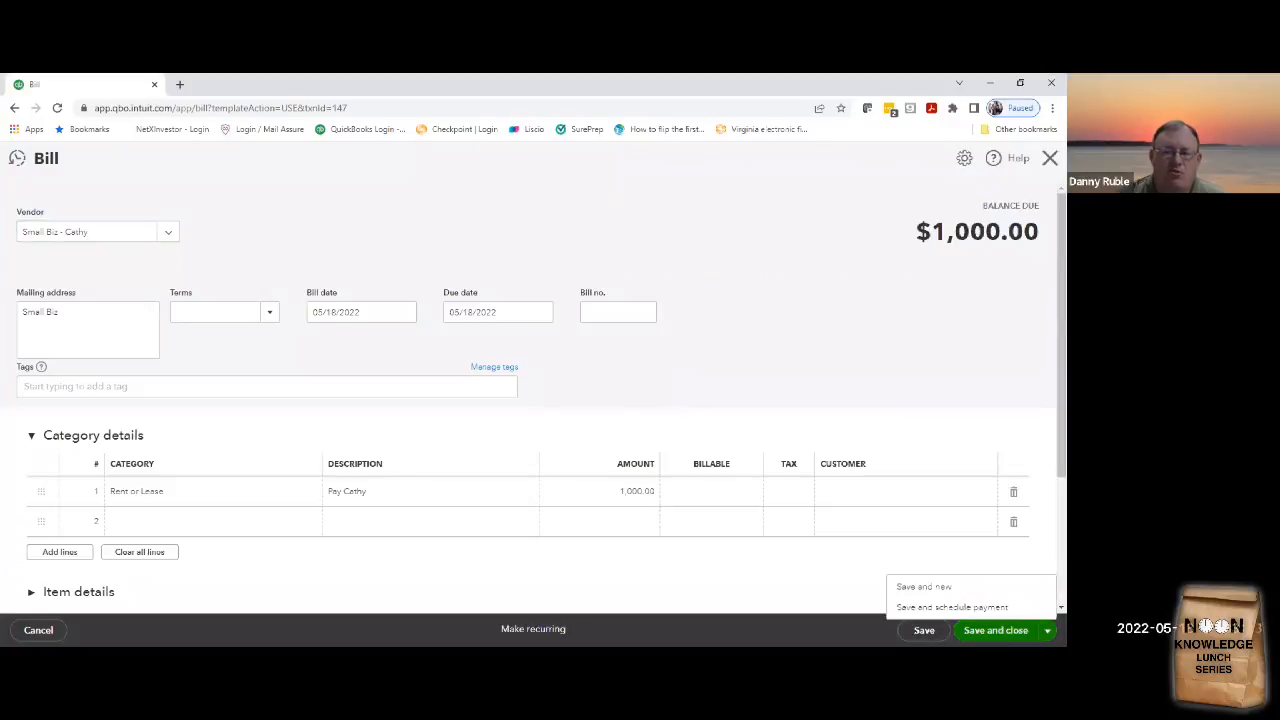
pyautogui.click(995, 630)
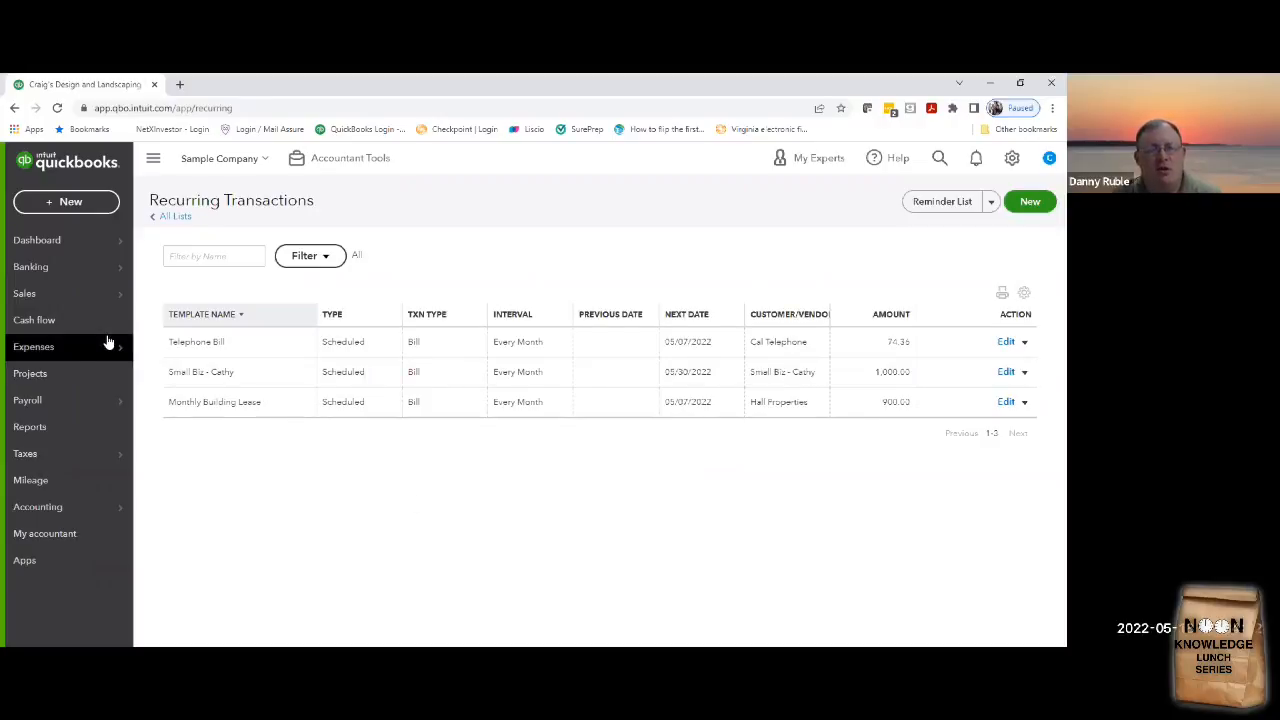
# - Open the vendor list, search it for "small", and look through the listed vendors
pyautogui.moveTo(87, 348)
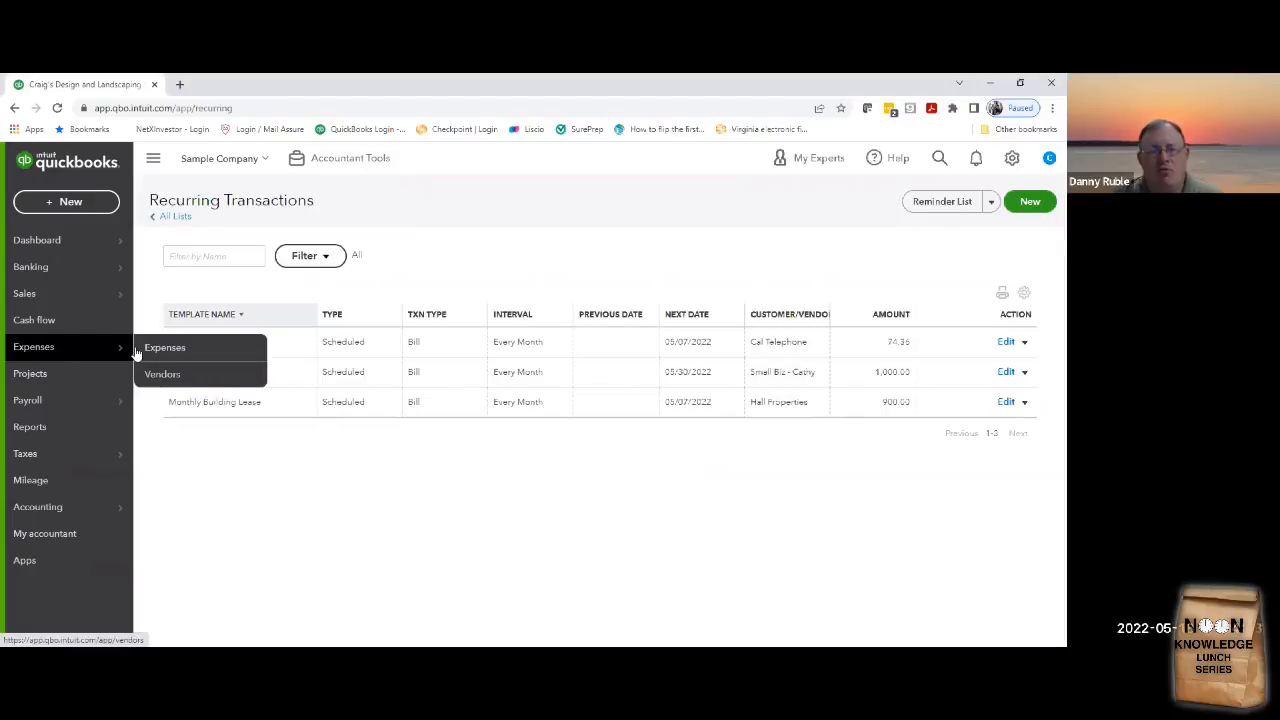
pyautogui.click(190, 373)
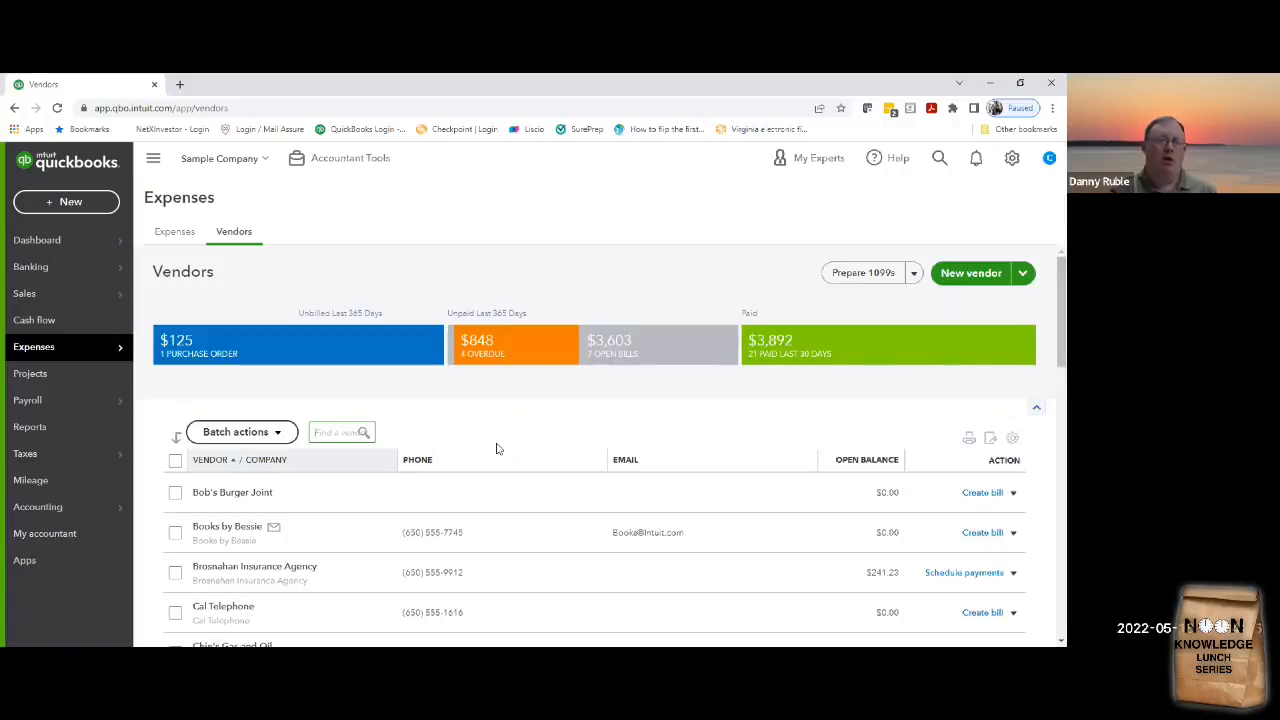
pyautogui.write('small')
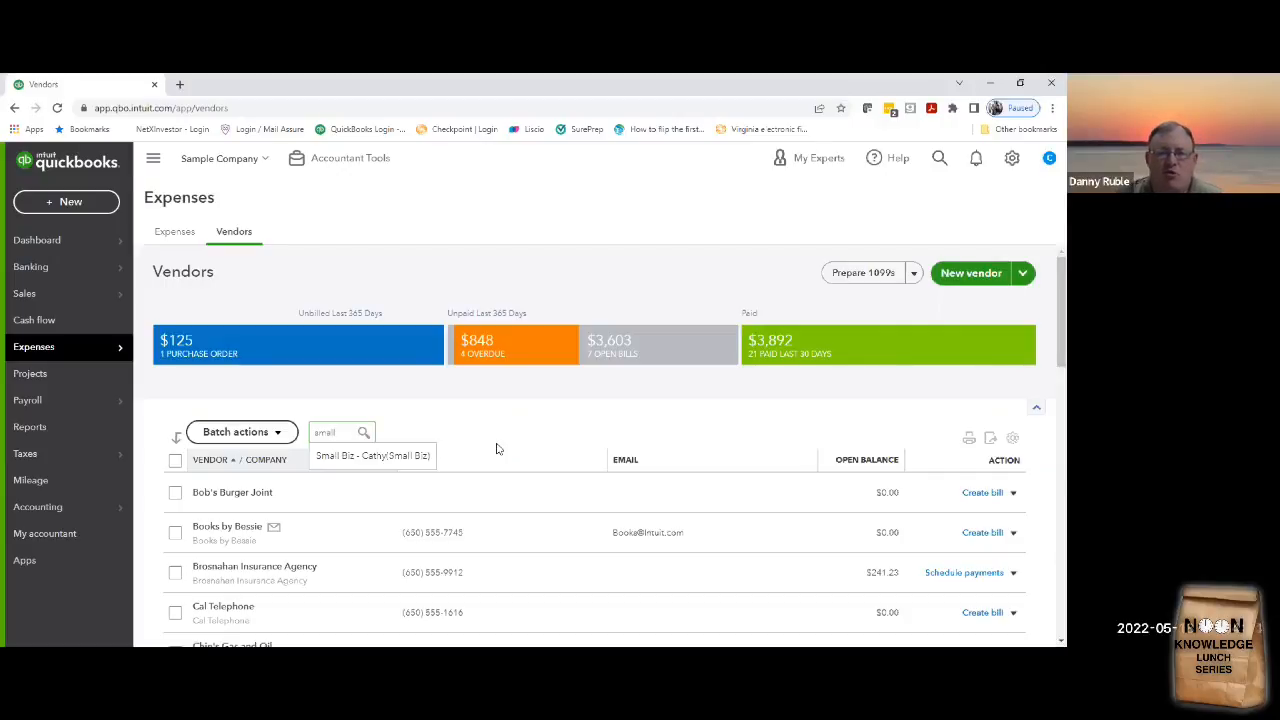
pyautogui.click(497, 449)
pyautogui.scroll(-6, 497, 449)
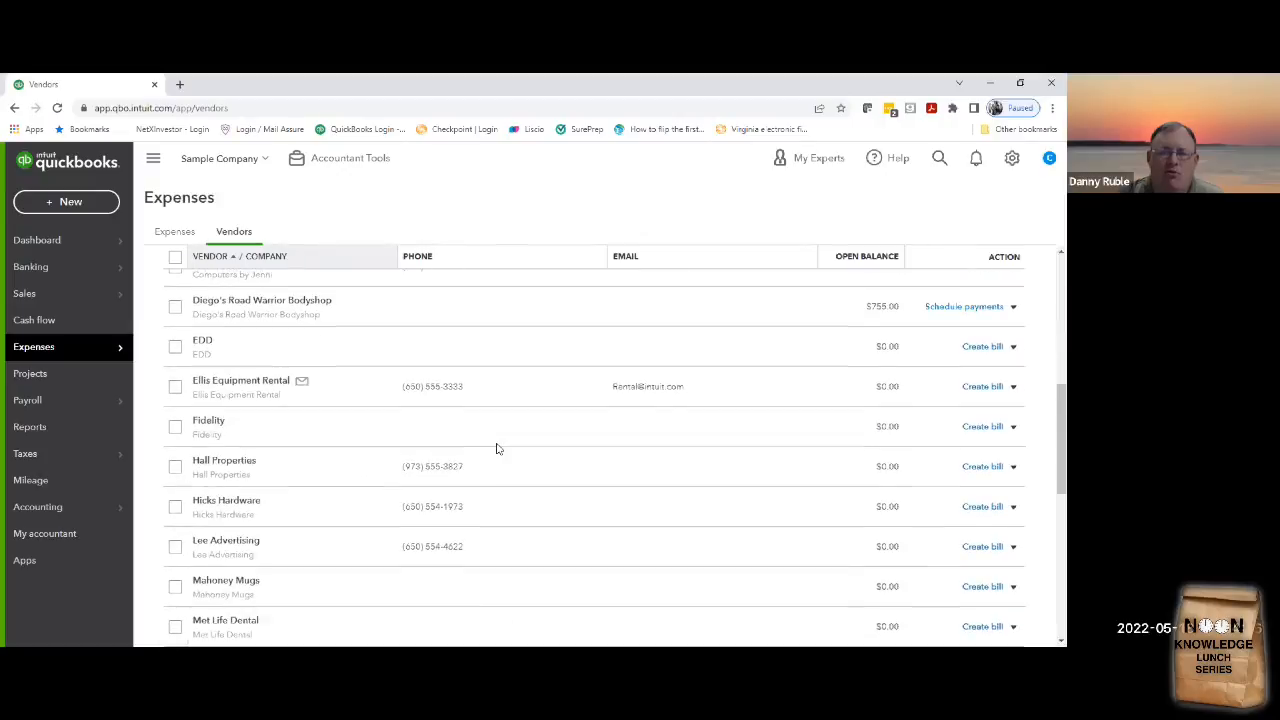
pyautogui.scroll(8, 497, 449)
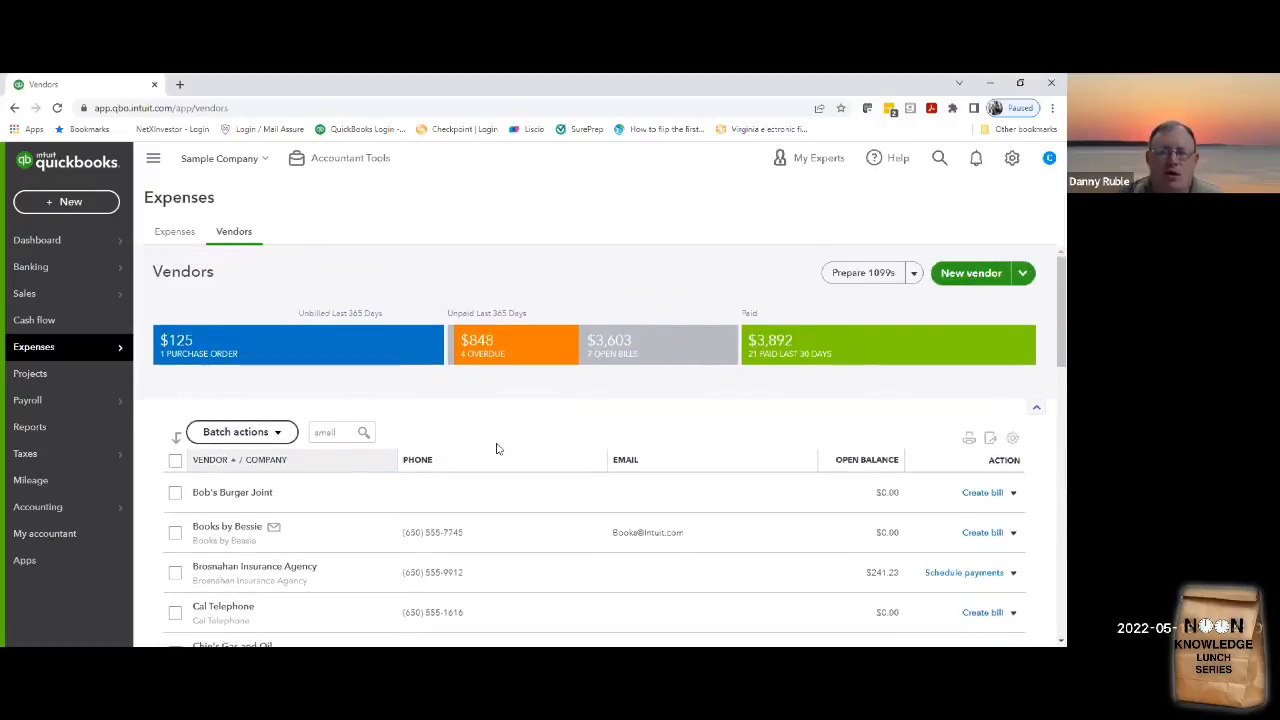
# - Open the Brosnahan Insurance Agency vendor record and filter its transaction list to open bills
pyautogui.scroll(-1, 497, 449)
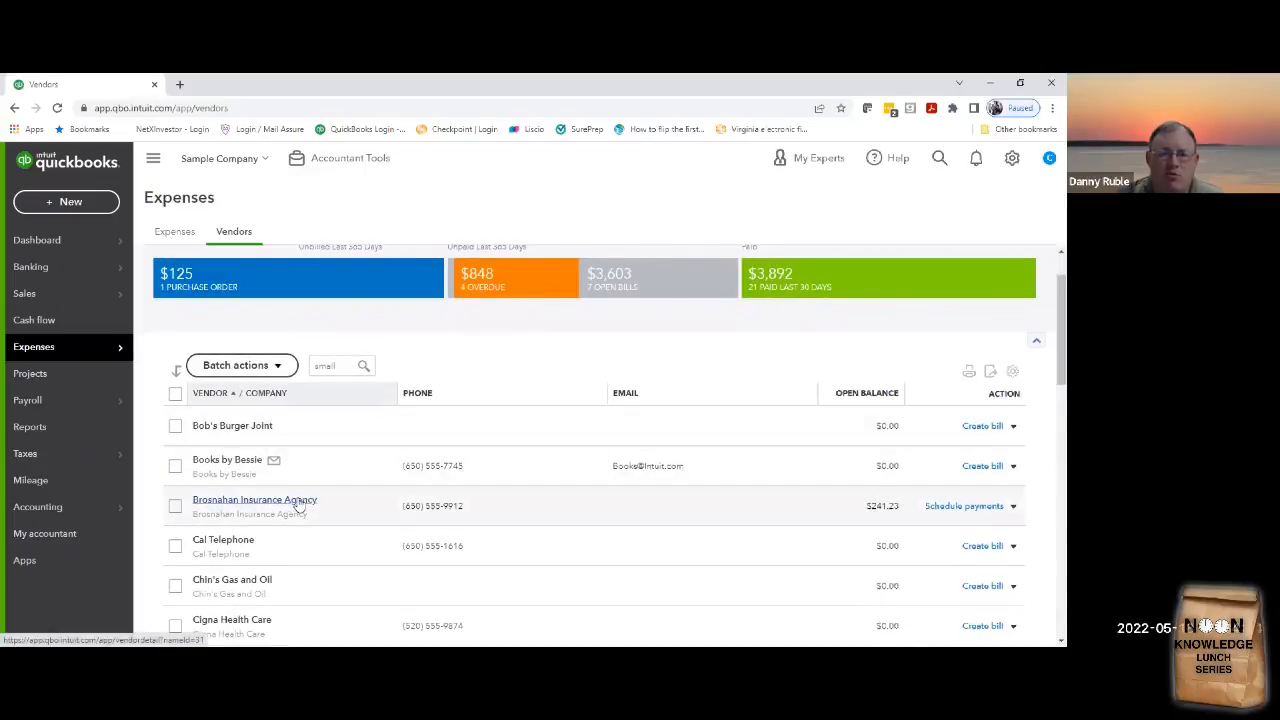
pyautogui.click(240, 503)
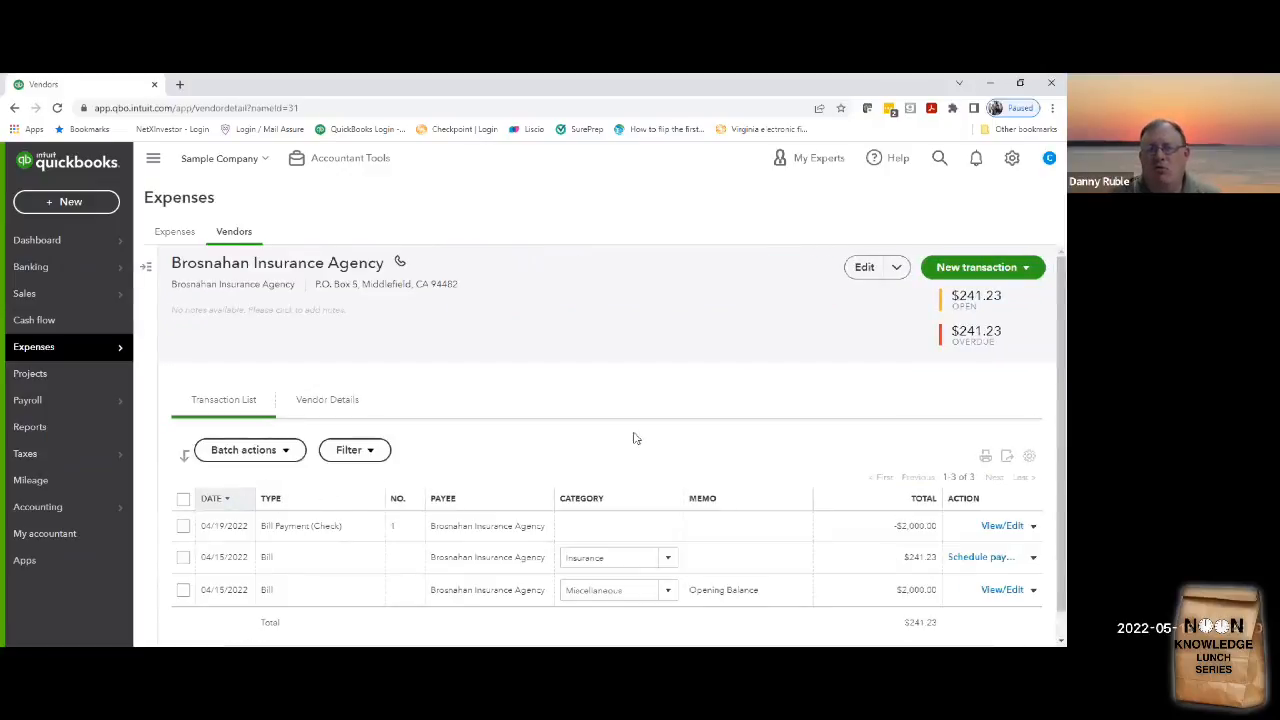
pyautogui.scroll(-1, 760, 371)
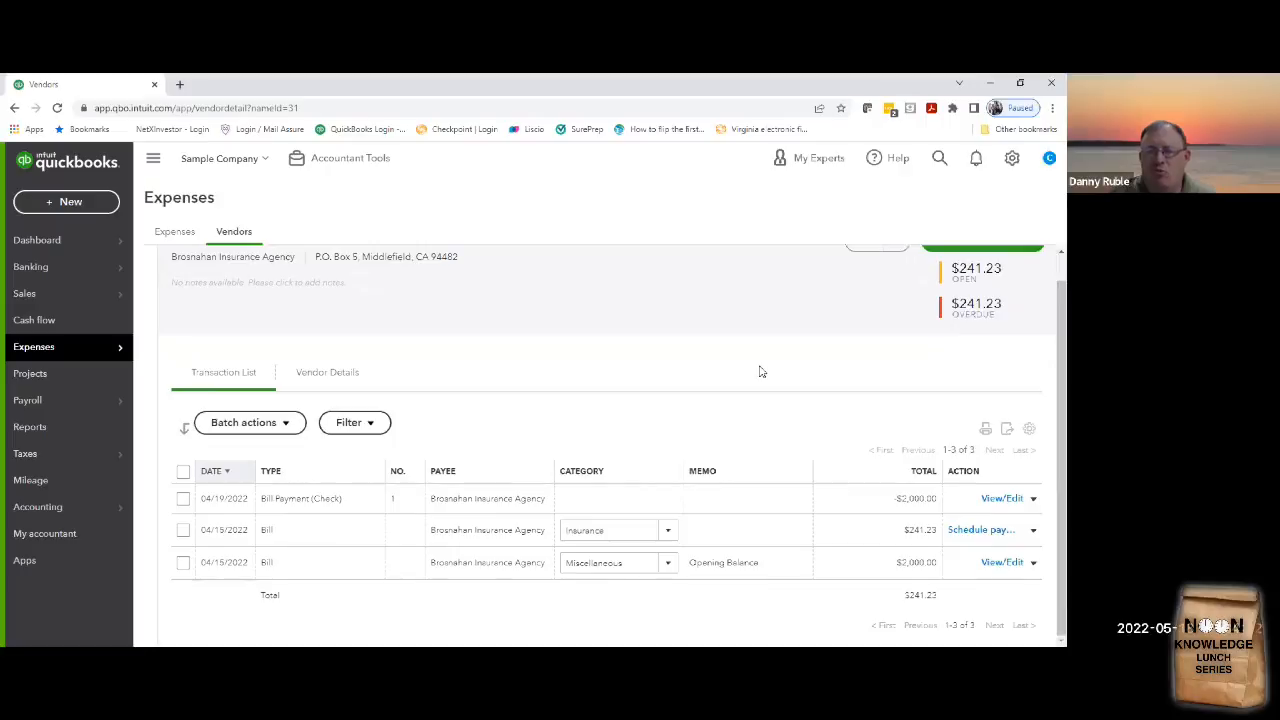
pyautogui.scroll(1, 758, 372)
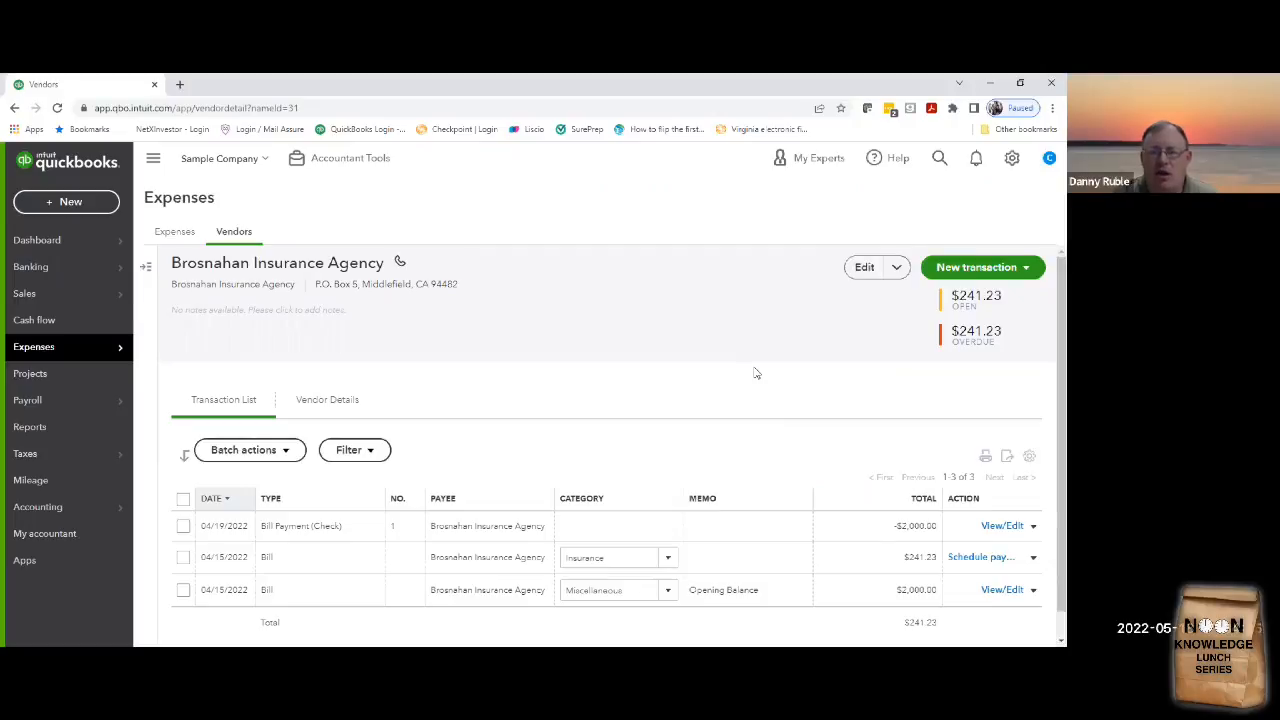
pyautogui.scroll(-1, 670, 379)
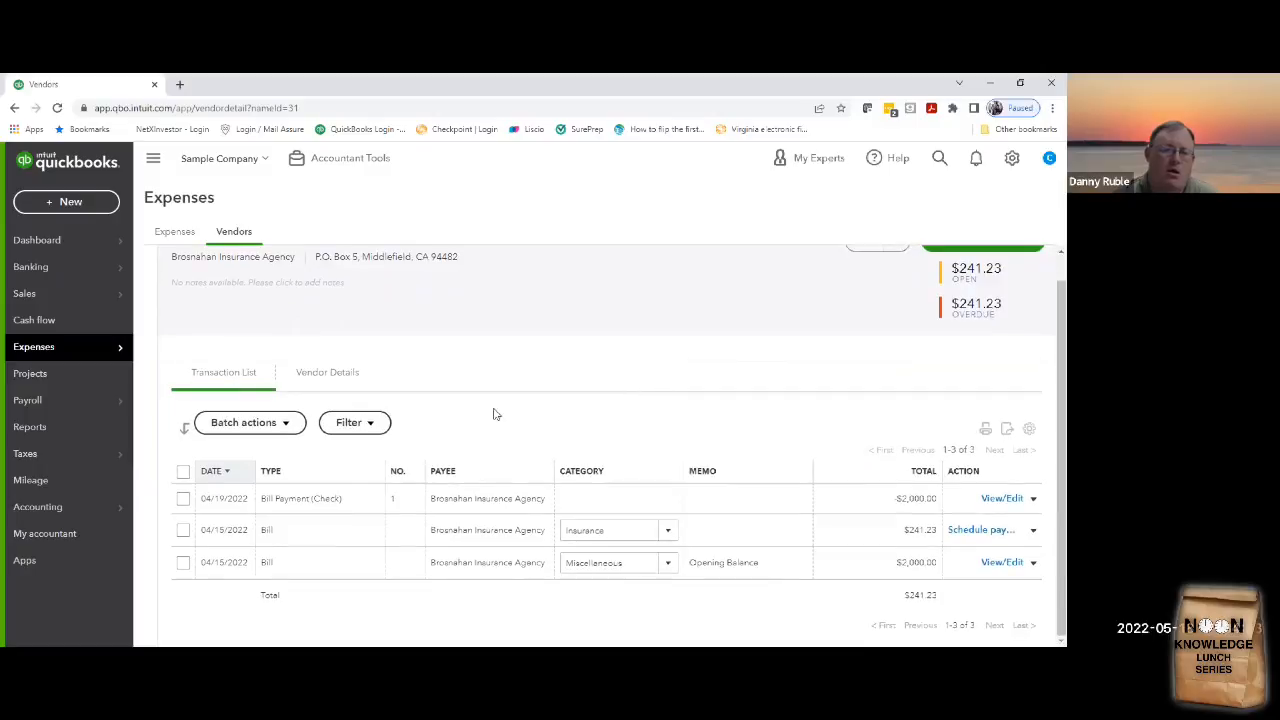
pyautogui.click(386, 423)
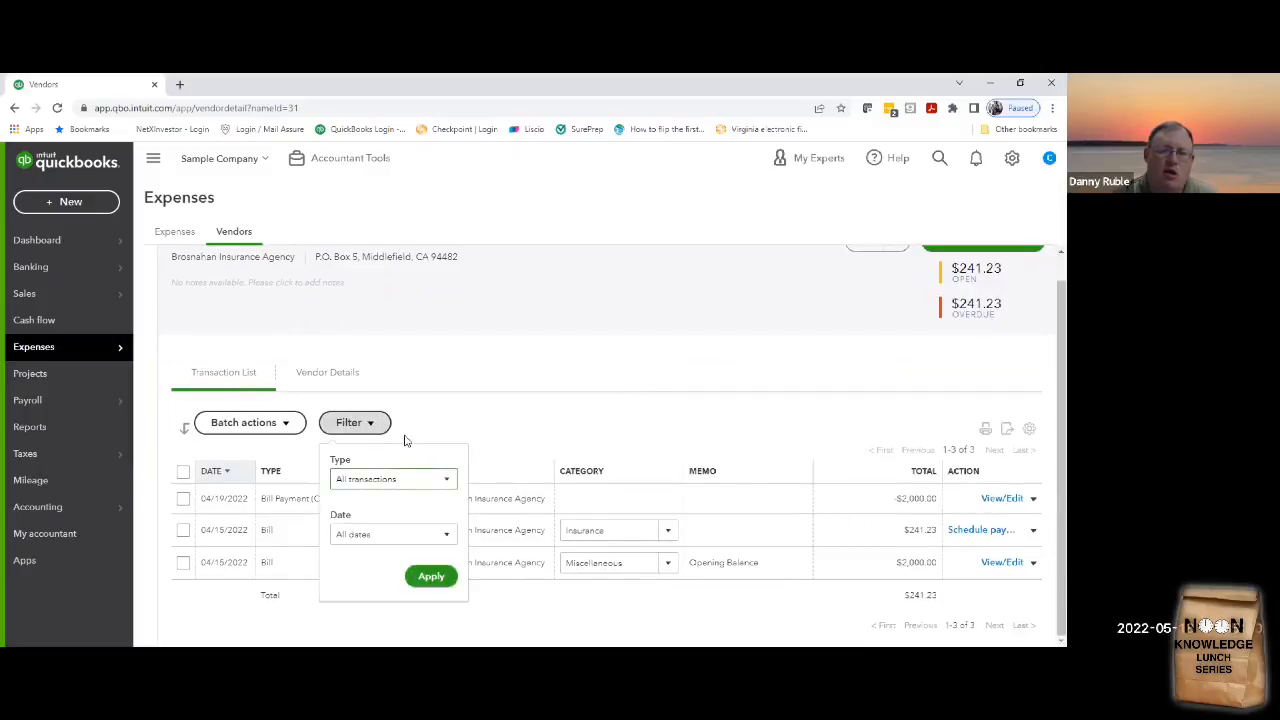
pyautogui.click(444, 480)
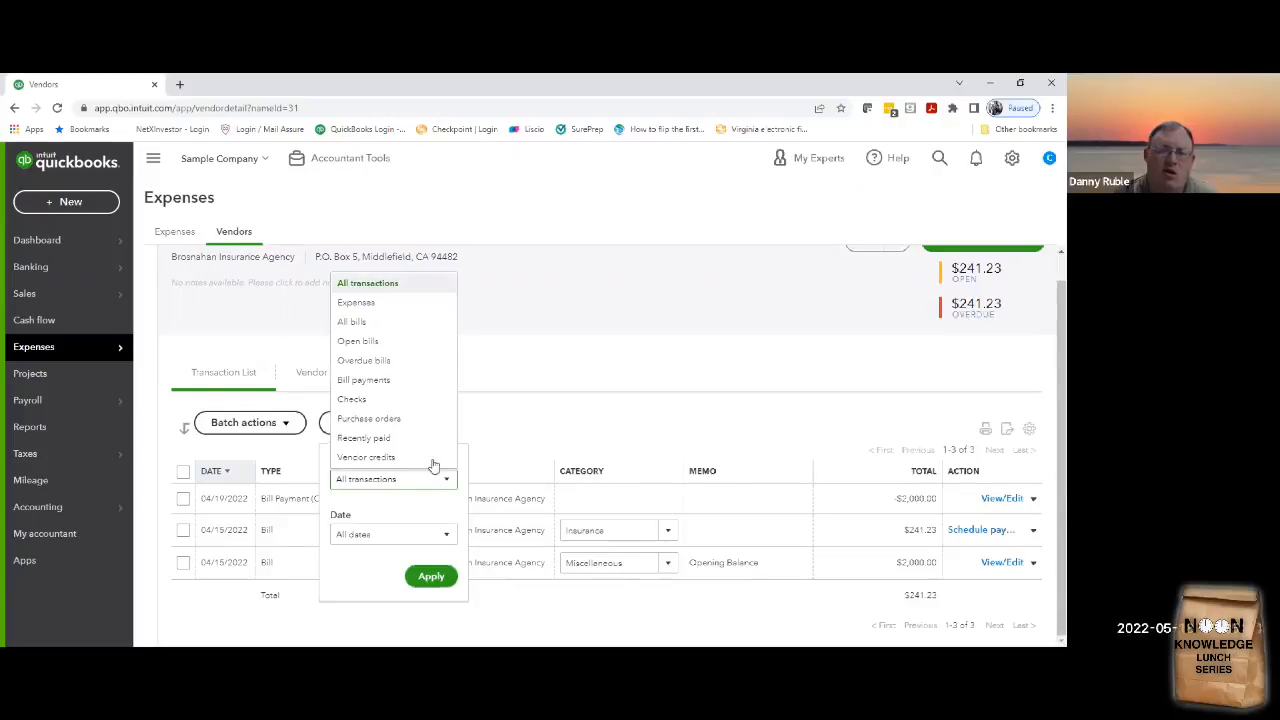
pyautogui.click(396, 341)
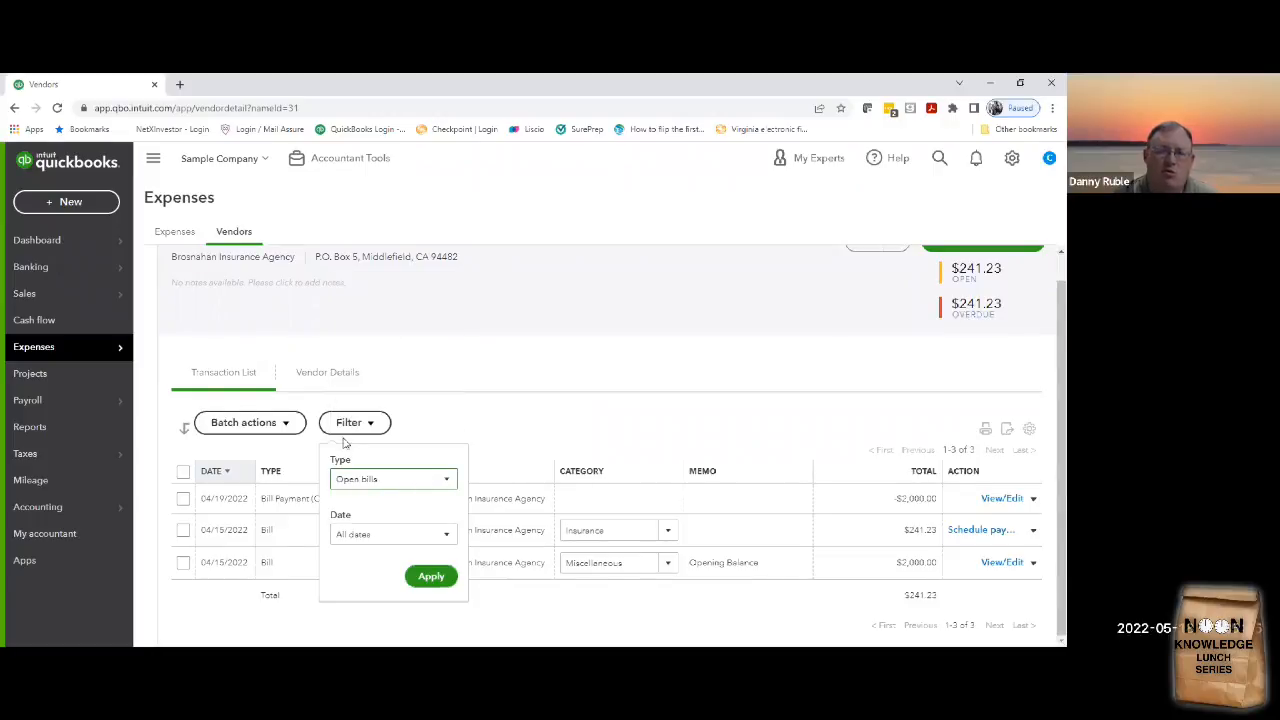
pyautogui.click(429, 579)
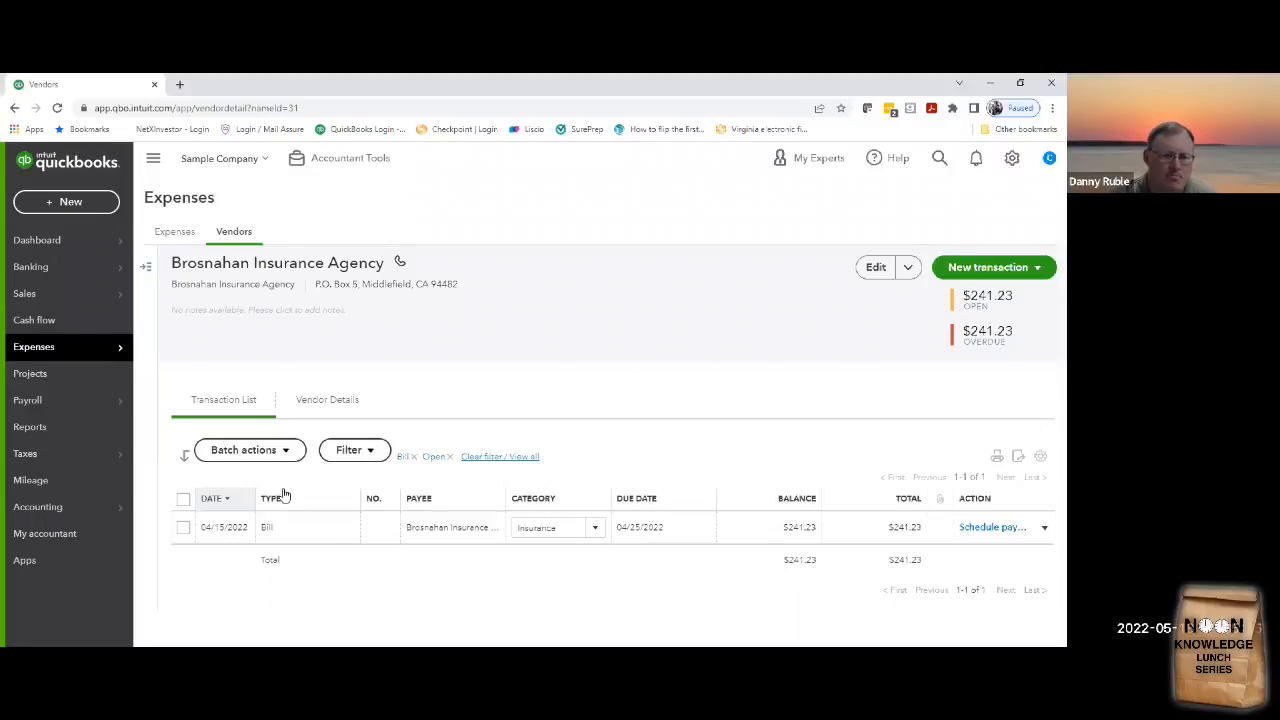
# - Select the open 04/15/2022 insurance bill and examine which batch actions are available for it
pyautogui.click(295, 460)
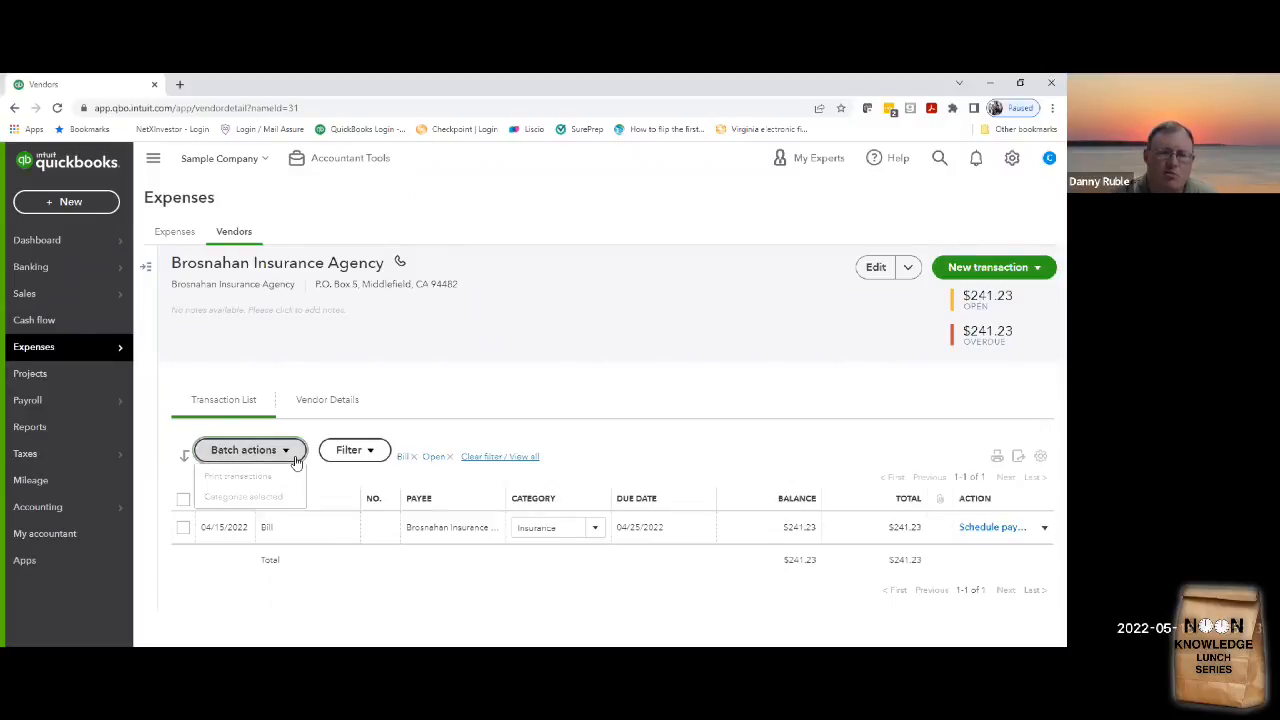
pyautogui.click(295, 460)
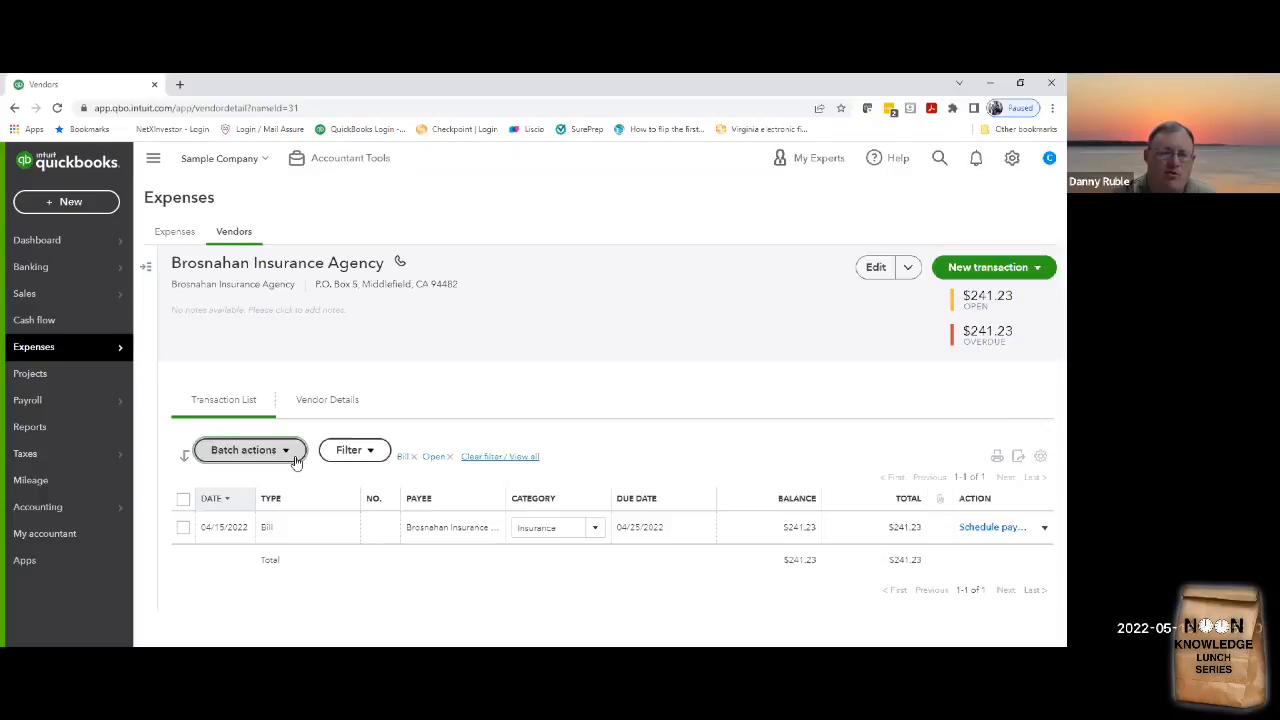
pyautogui.click(295, 453)
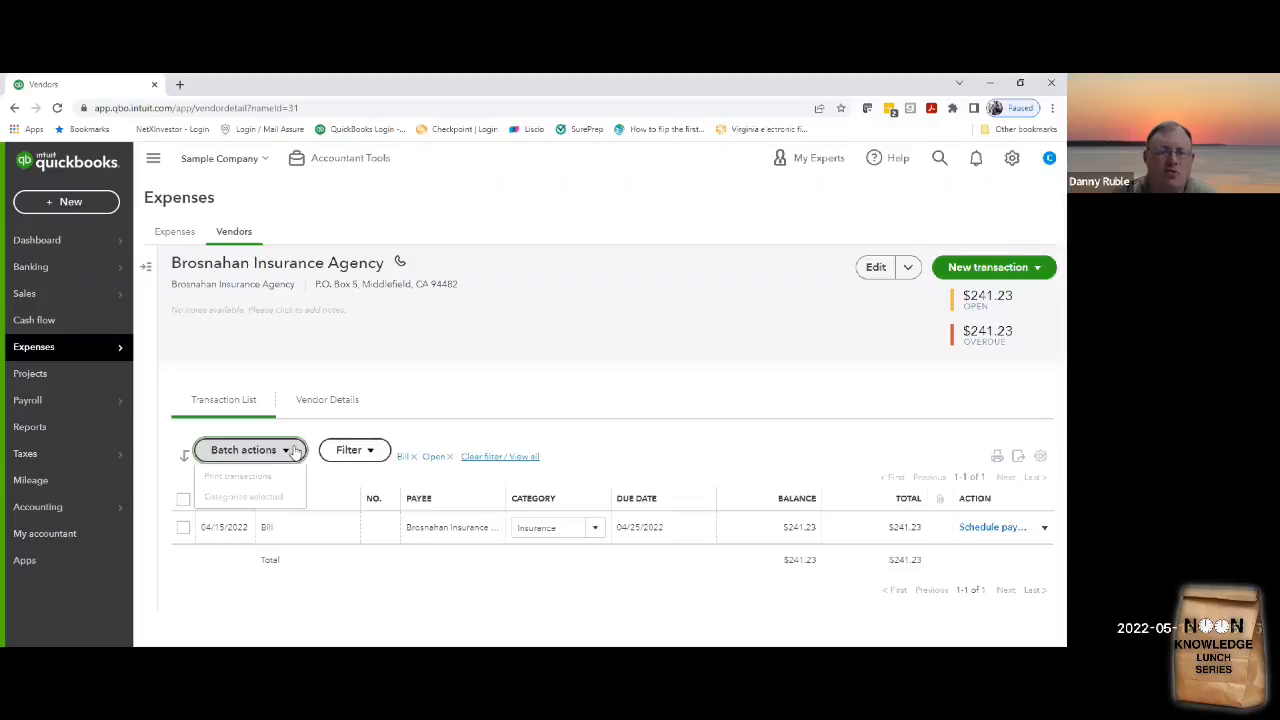
pyautogui.click(183, 527)
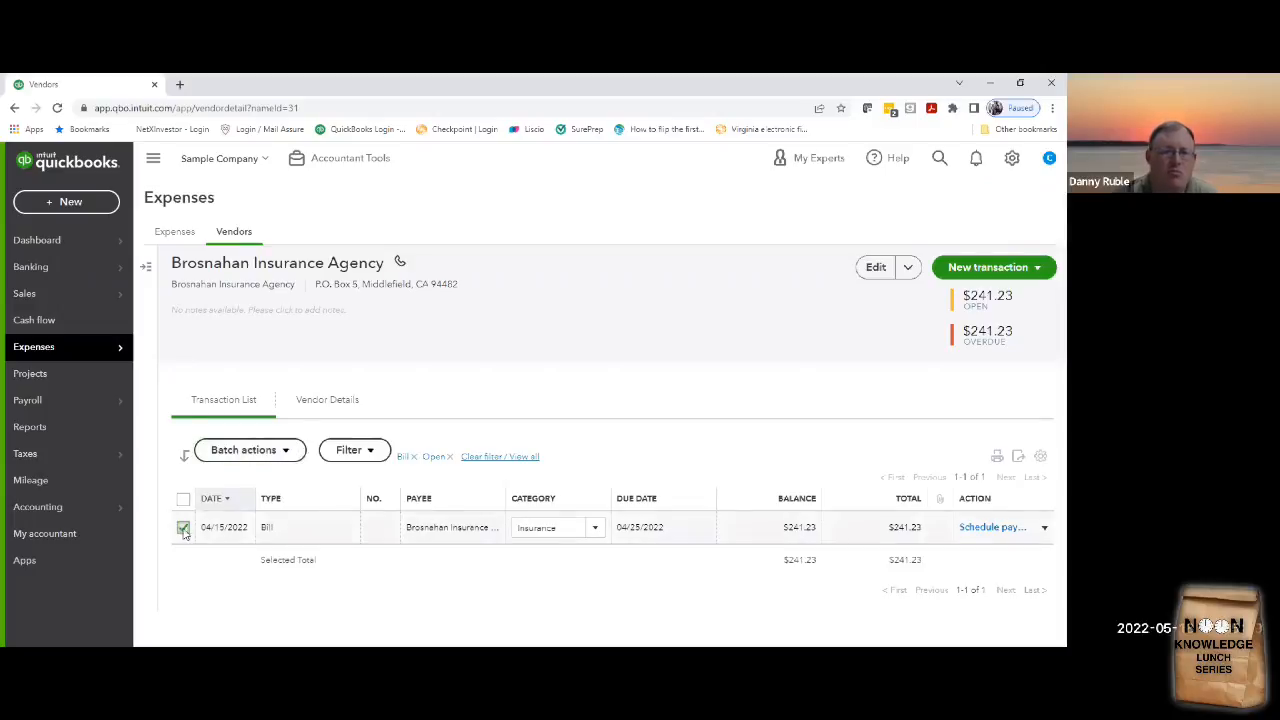
pyautogui.click(288, 452)
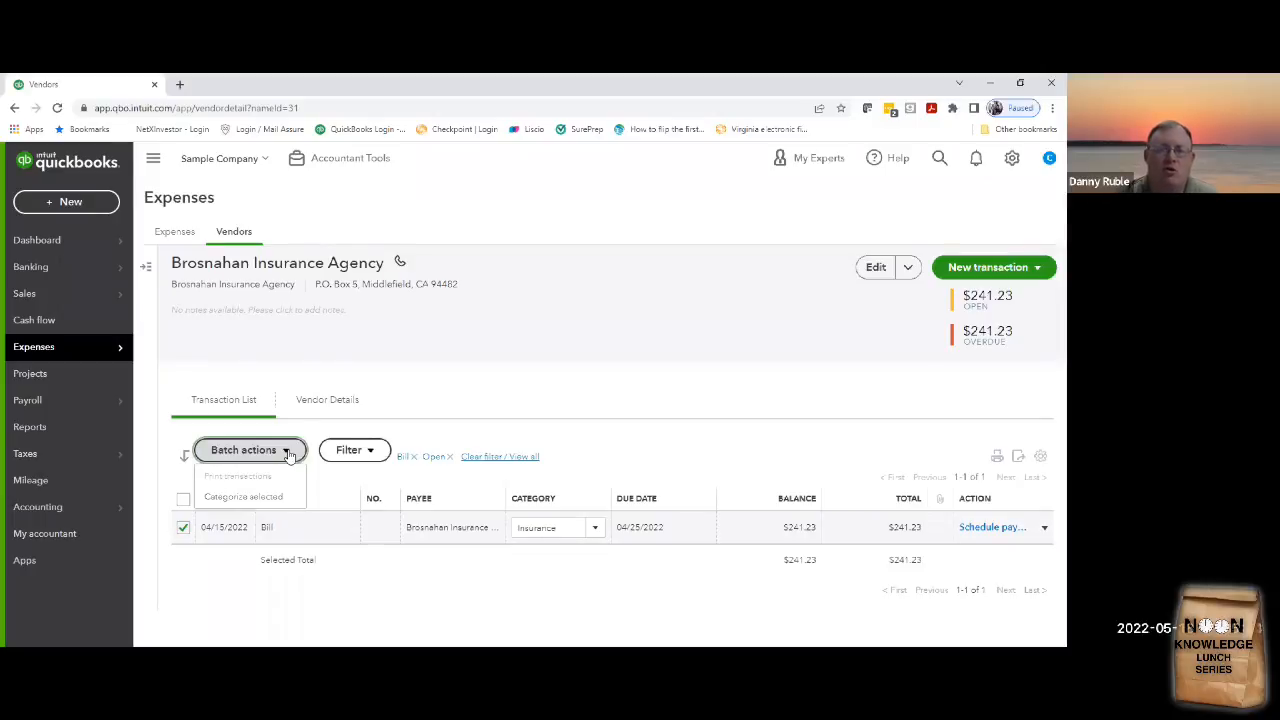
pyautogui.click(633, 378)
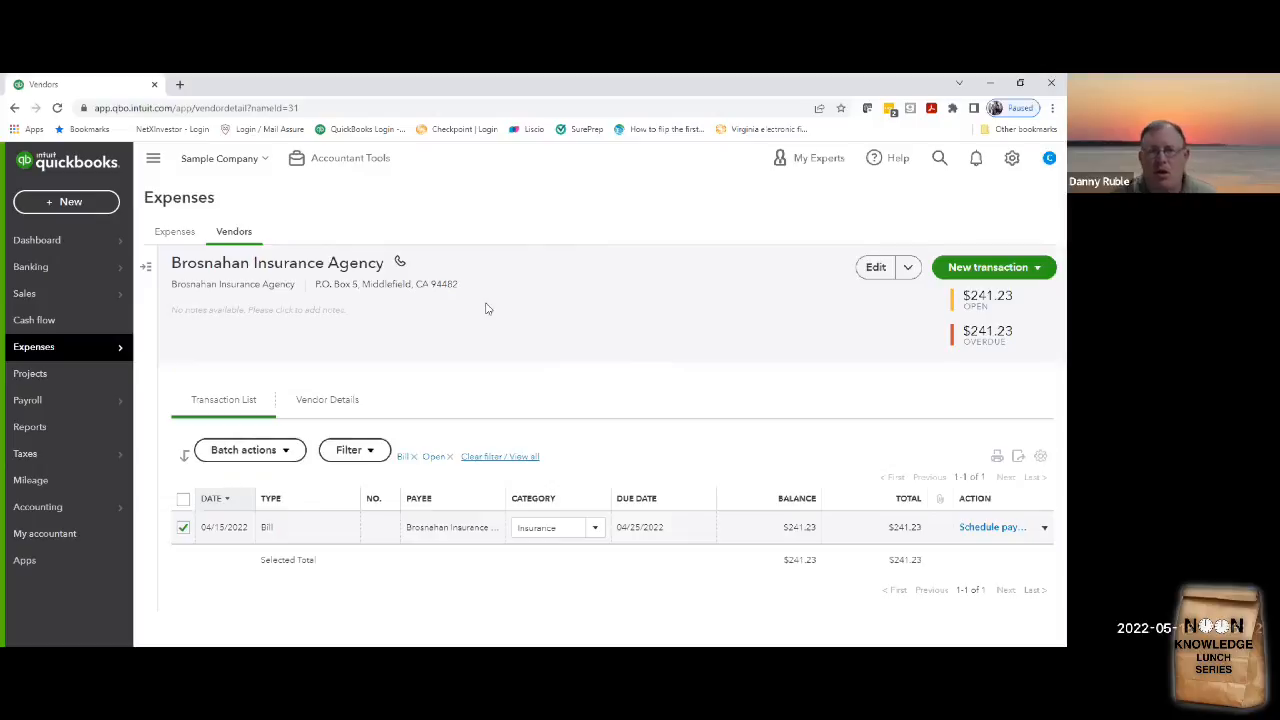
# - Review Brosnahan Insurance Agency's editable contact, address, tax, payment and accounting details, and close the vendor form without saving
pyautogui.click(877, 276)
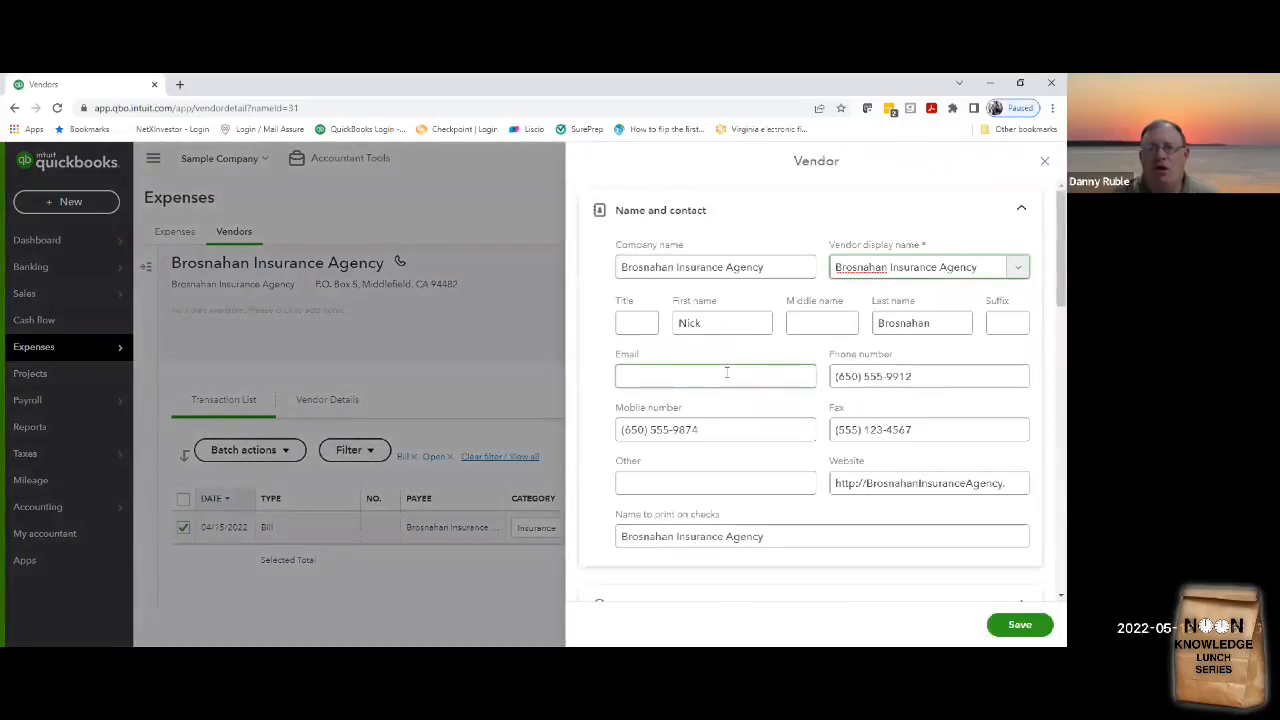
pyautogui.scroll(-5, 727, 372)
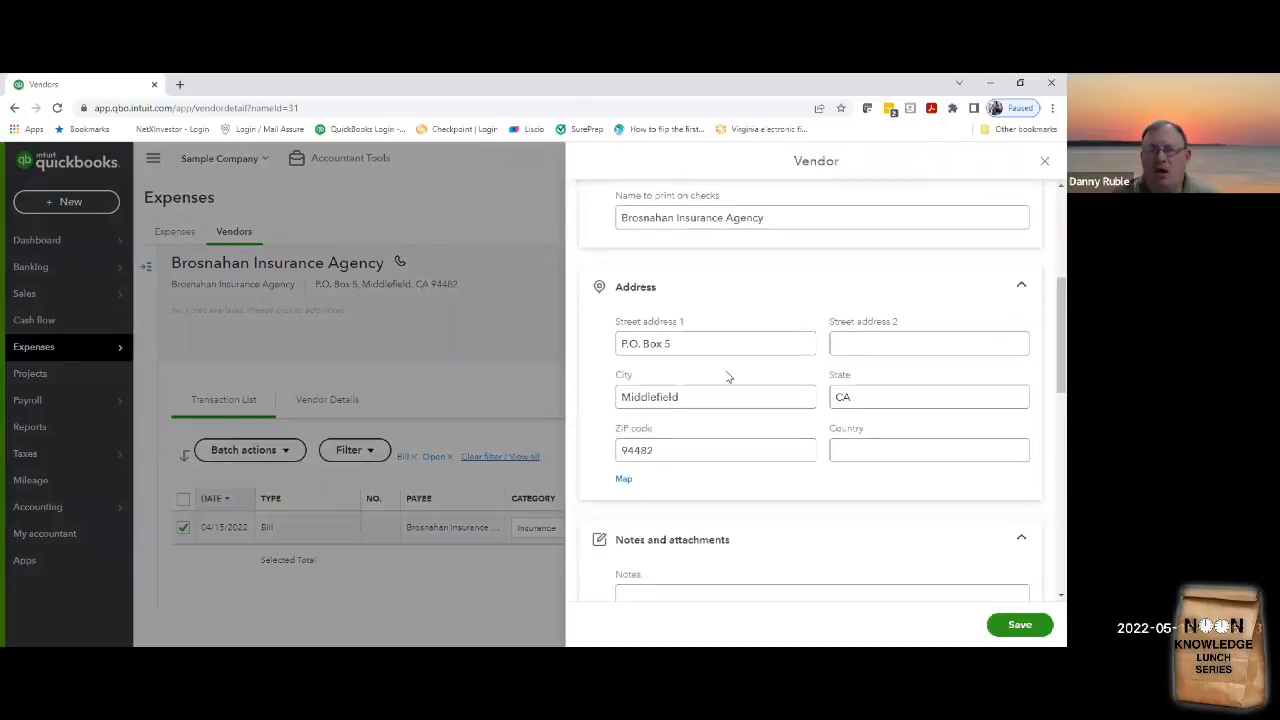
pyautogui.scroll(-5, 728, 376)
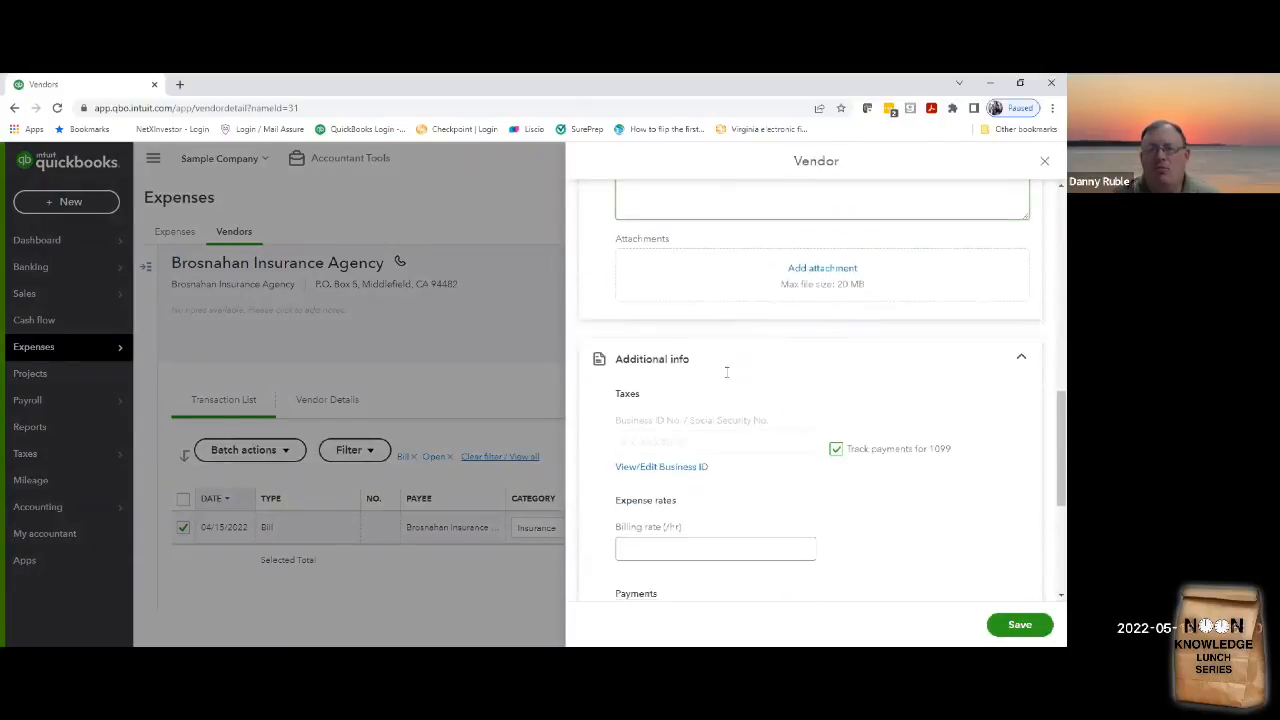
pyautogui.scroll(-2, 727, 372)
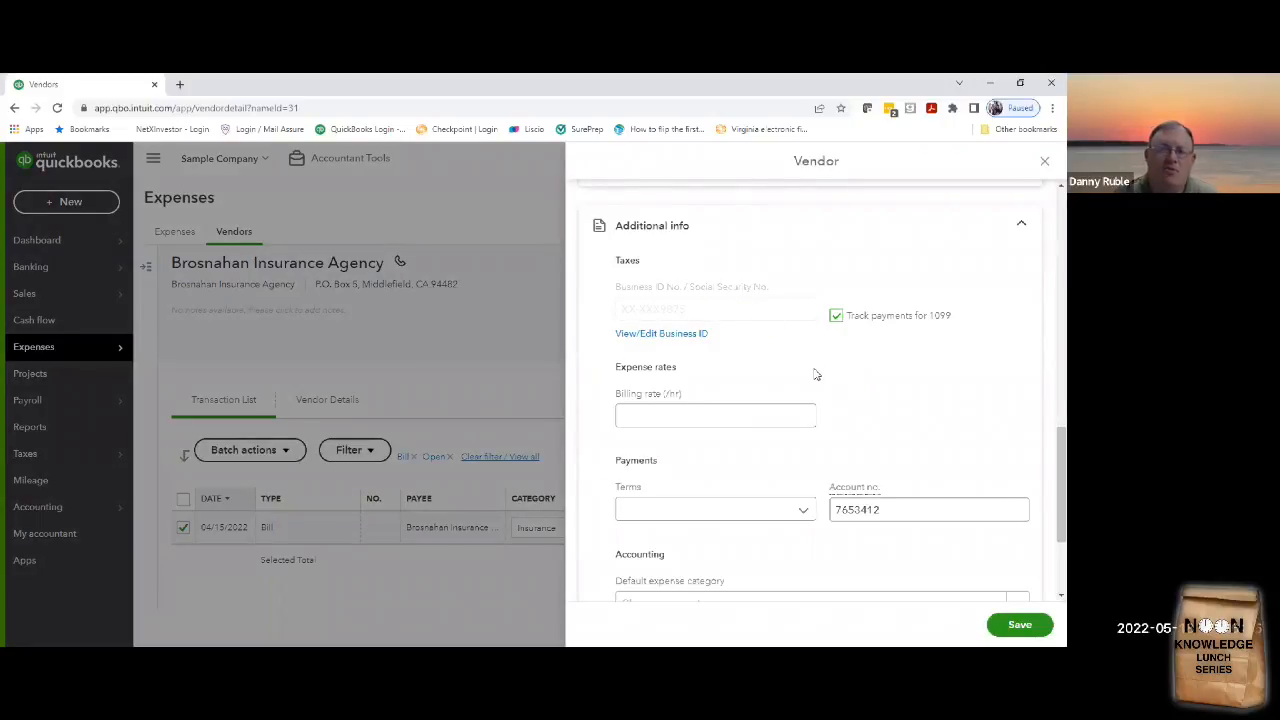
pyautogui.scroll(-3, 815, 374)
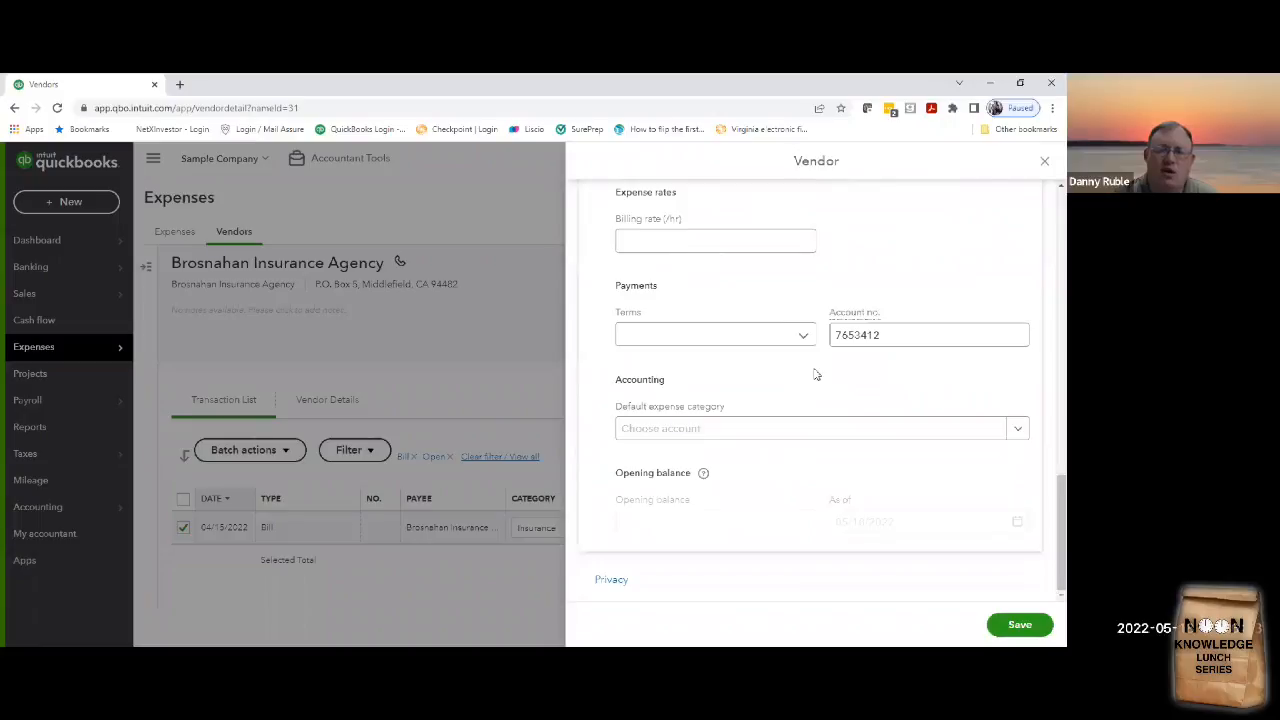
pyautogui.scroll(15, 815, 374)
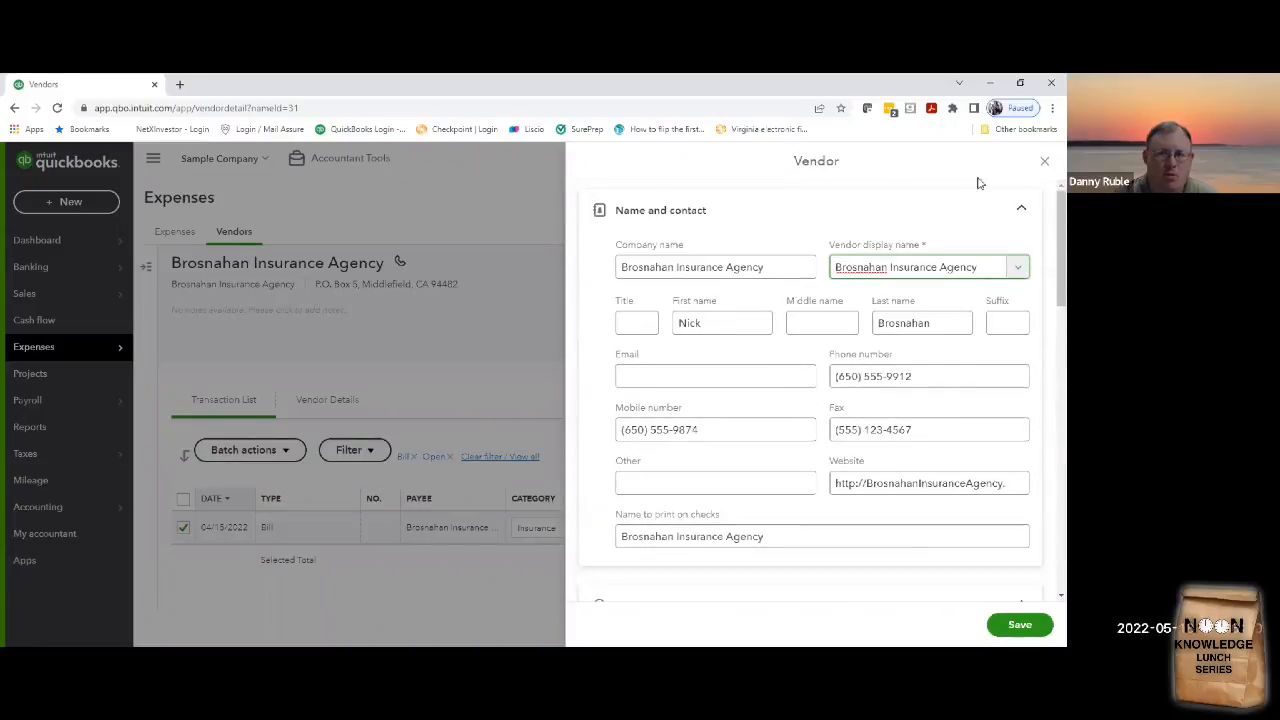
pyautogui.click(1044, 161)
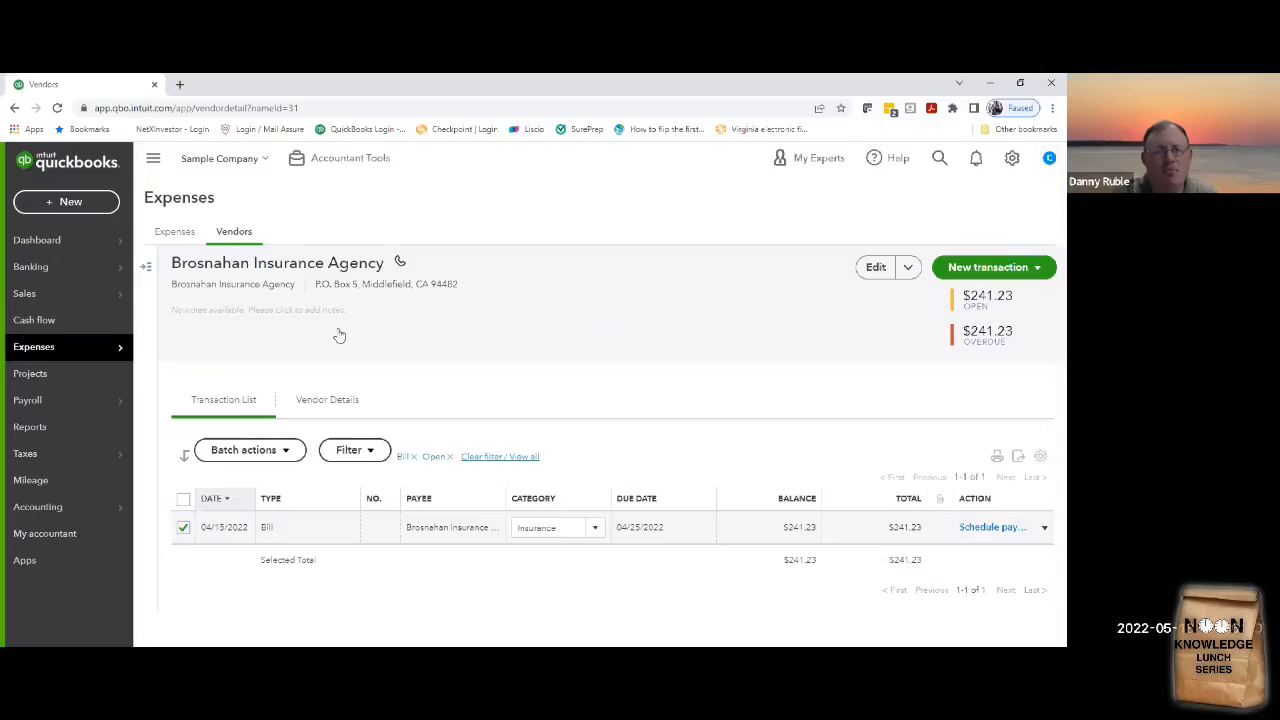
# - Open the Diego's Road Warrior Bodyshop vendor record and set its open bill's category to Supplies
pyautogui.moveTo(86, 346)
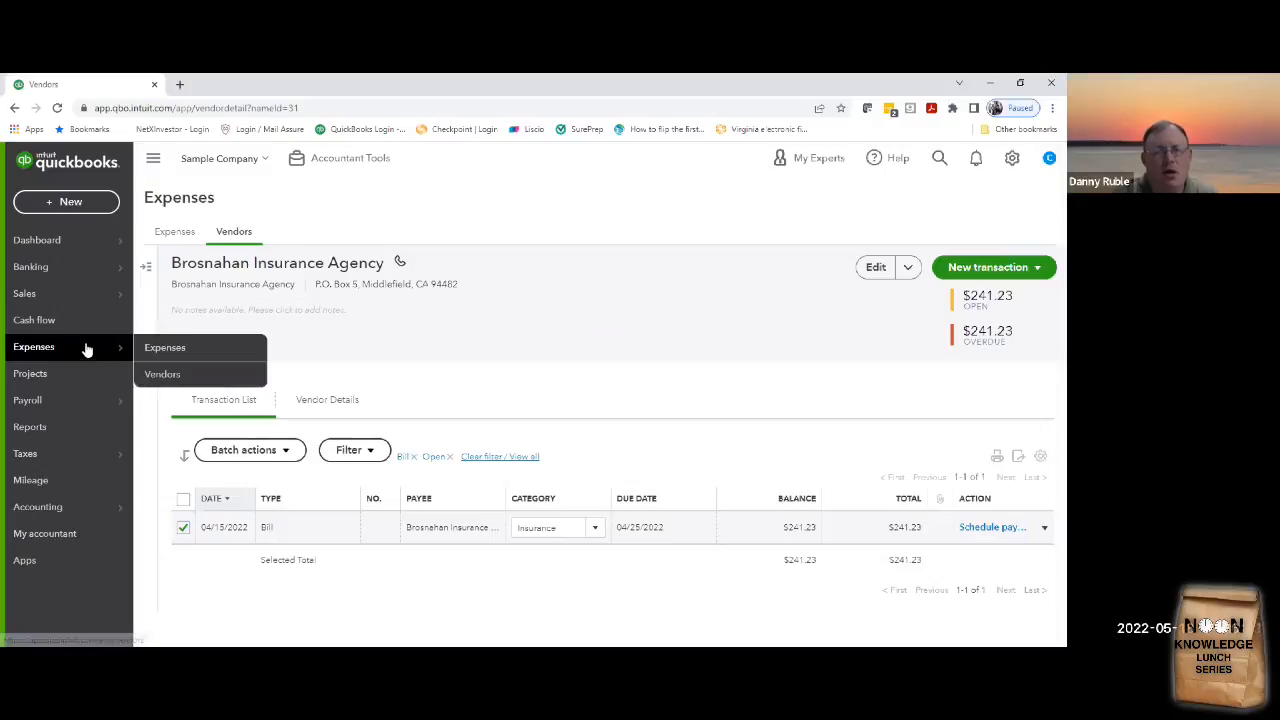
pyautogui.click(177, 370)
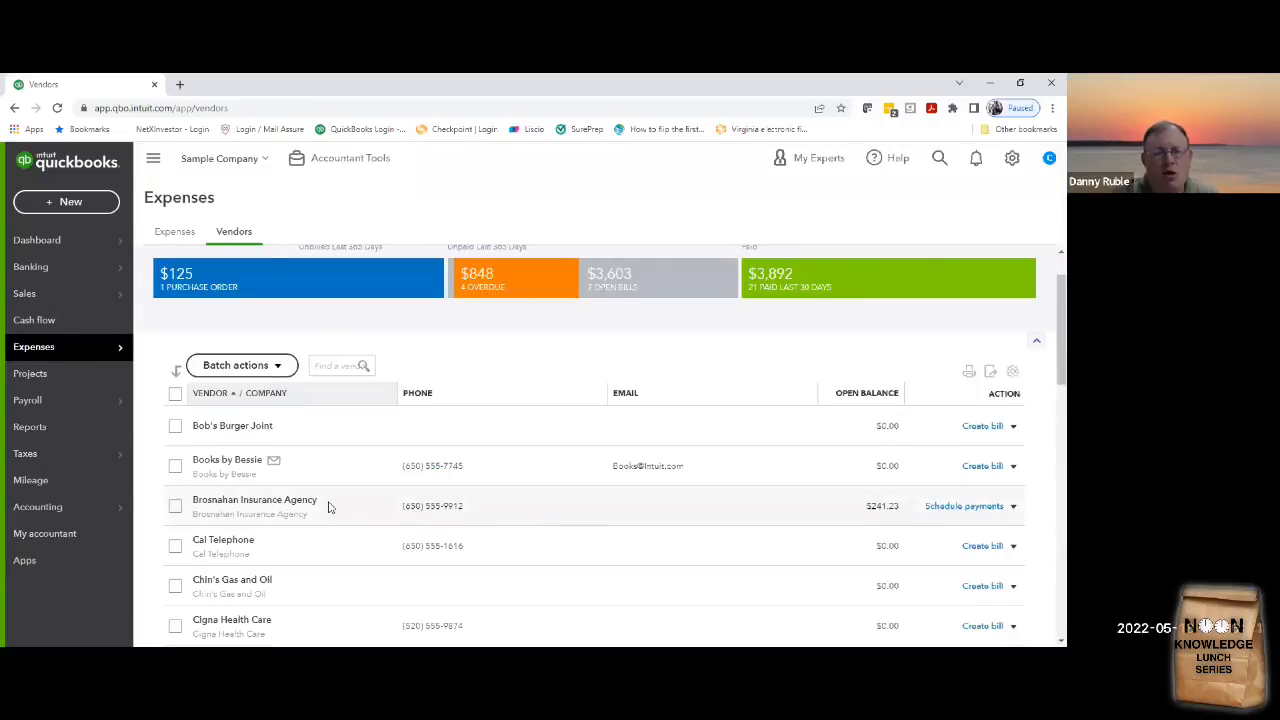
pyautogui.scroll(-3, 329, 506)
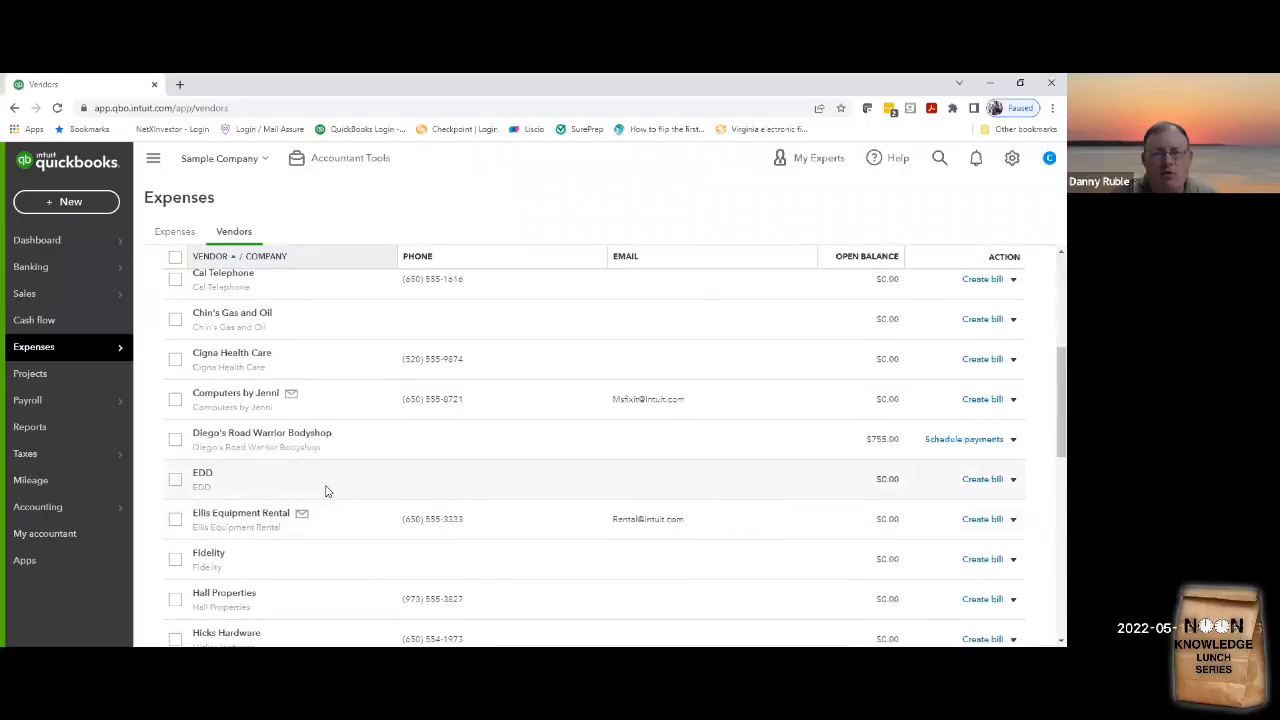
pyautogui.click(302, 438)
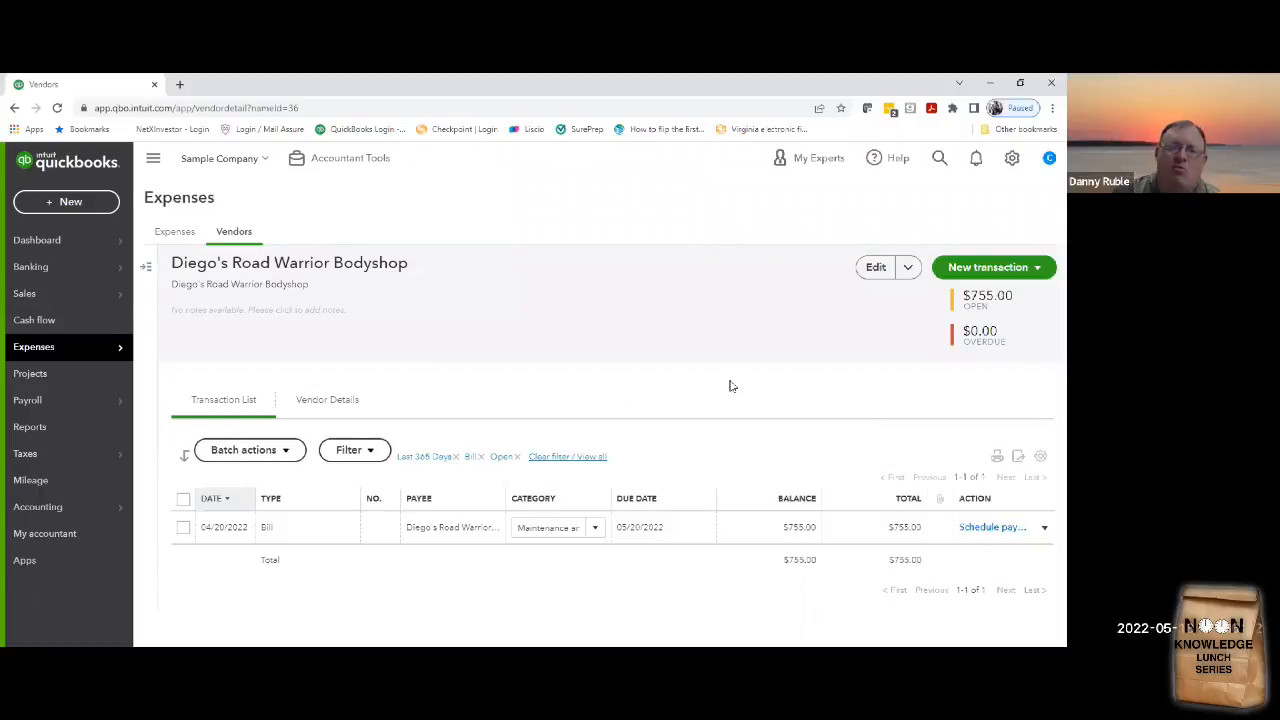
pyautogui.click(597, 531)
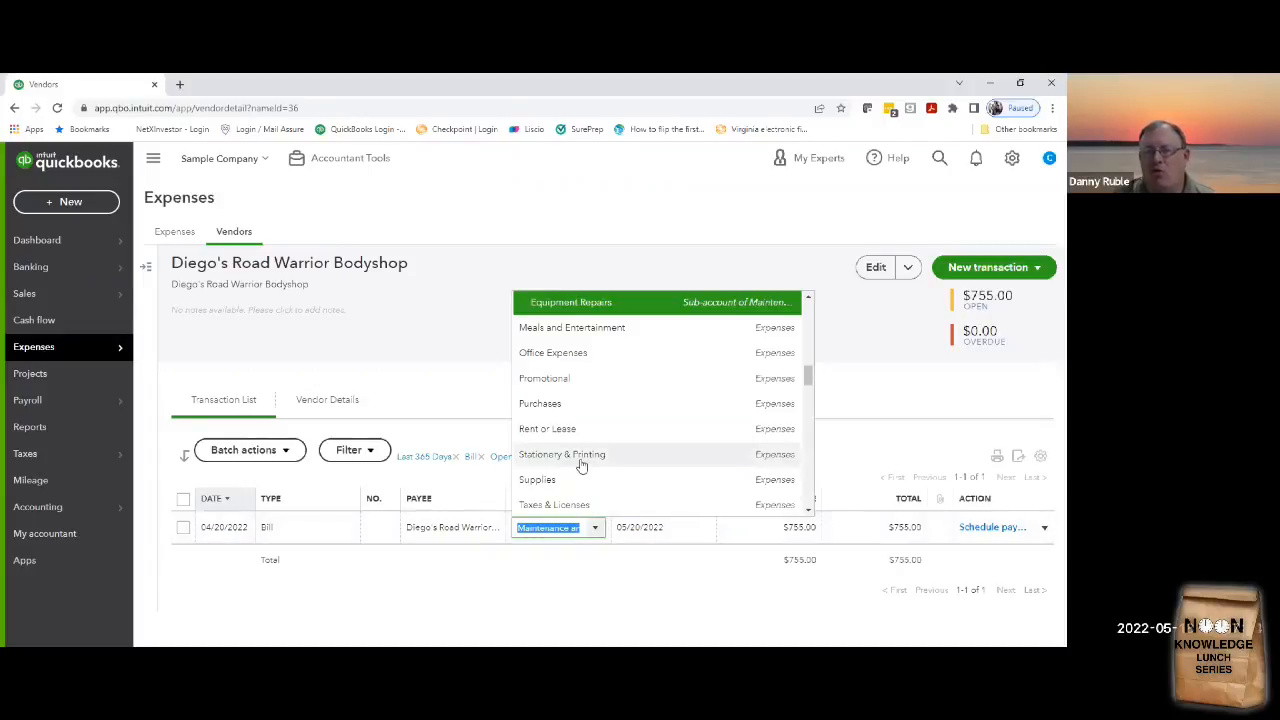
pyautogui.click(596, 479)
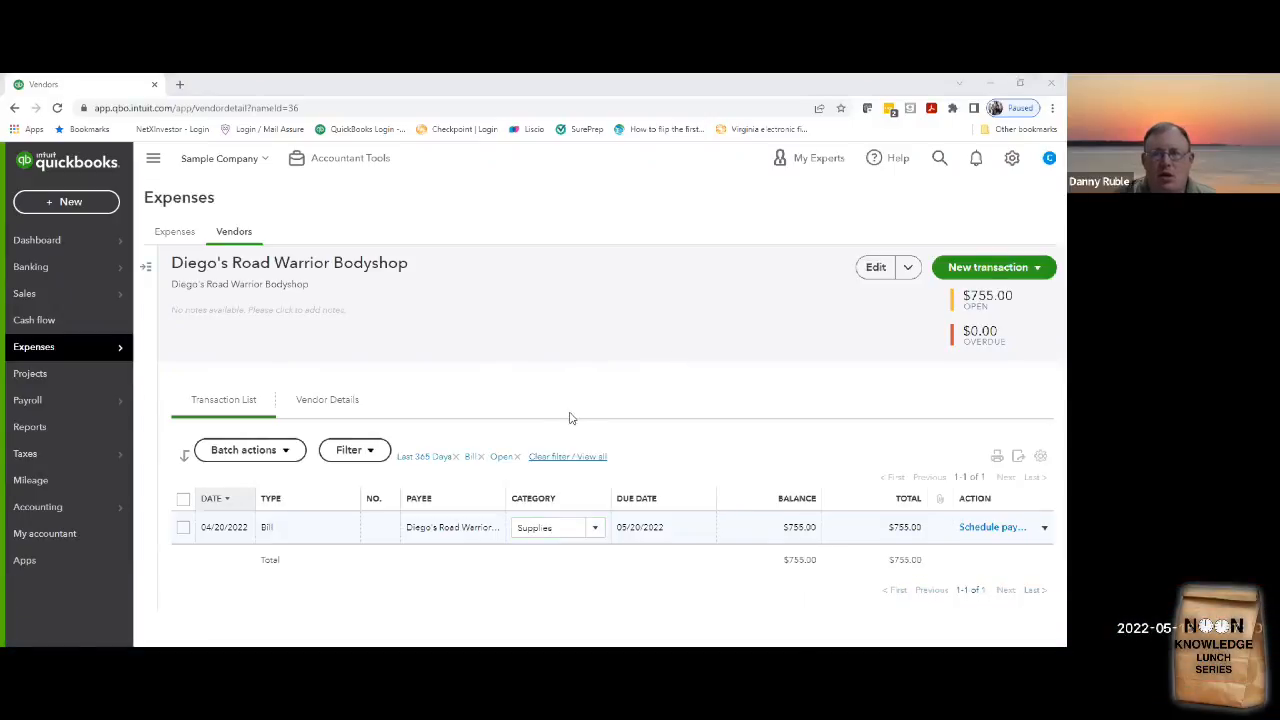
pyautogui.click(88, 202)
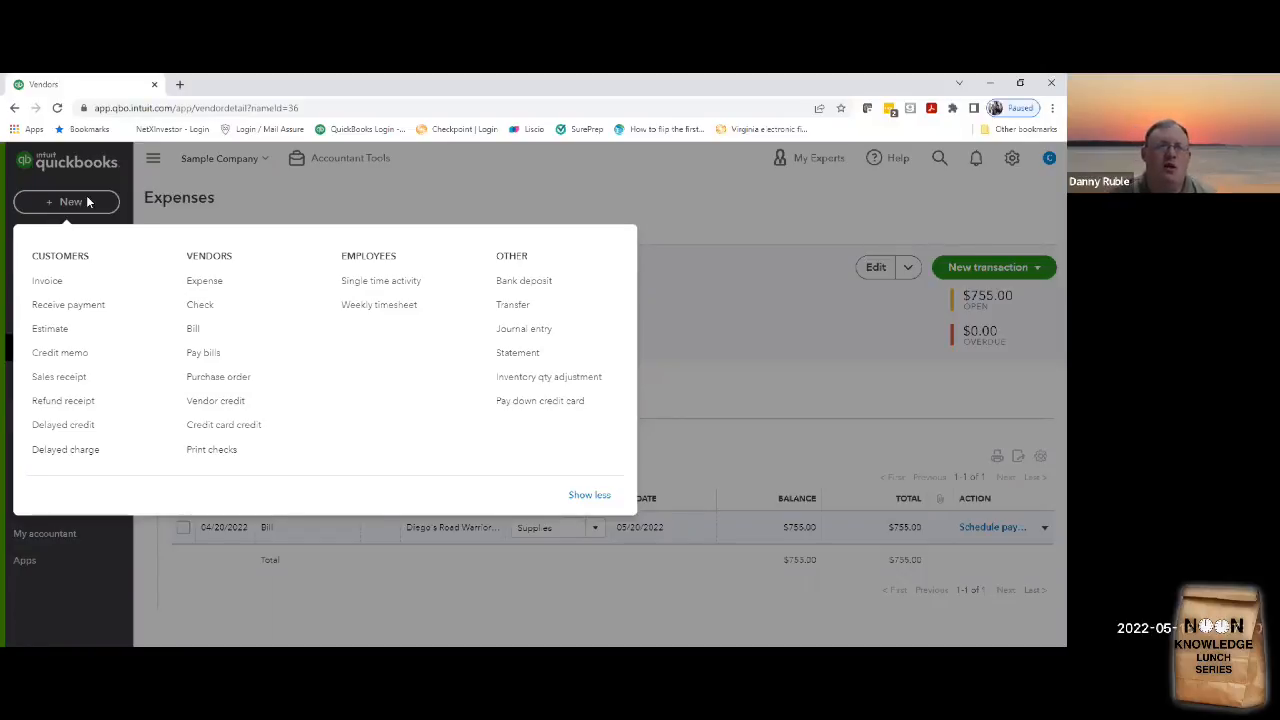
pyautogui.click(88, 202)
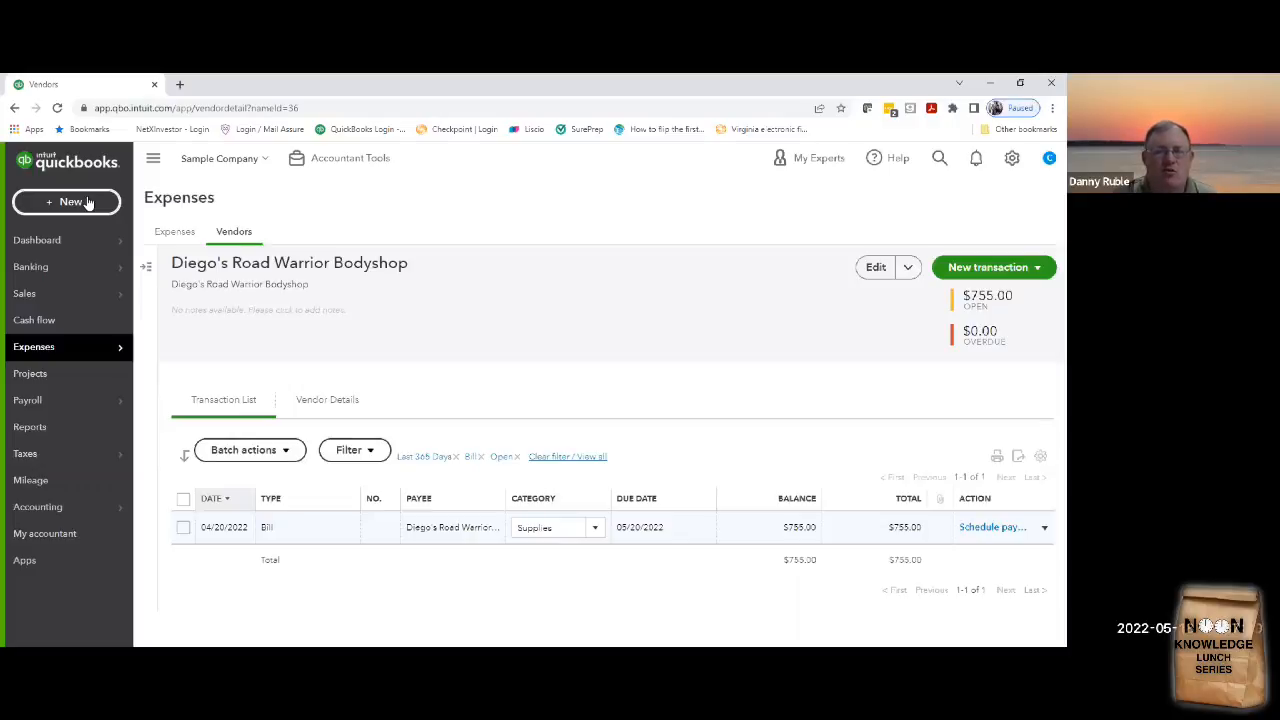
# - Open Diego's Road Warrior Bodyshop's 04/20/2022 bill, examine its options for attaching existing or new files, and close it without attaching anything
pyautogui.click(88, 203)
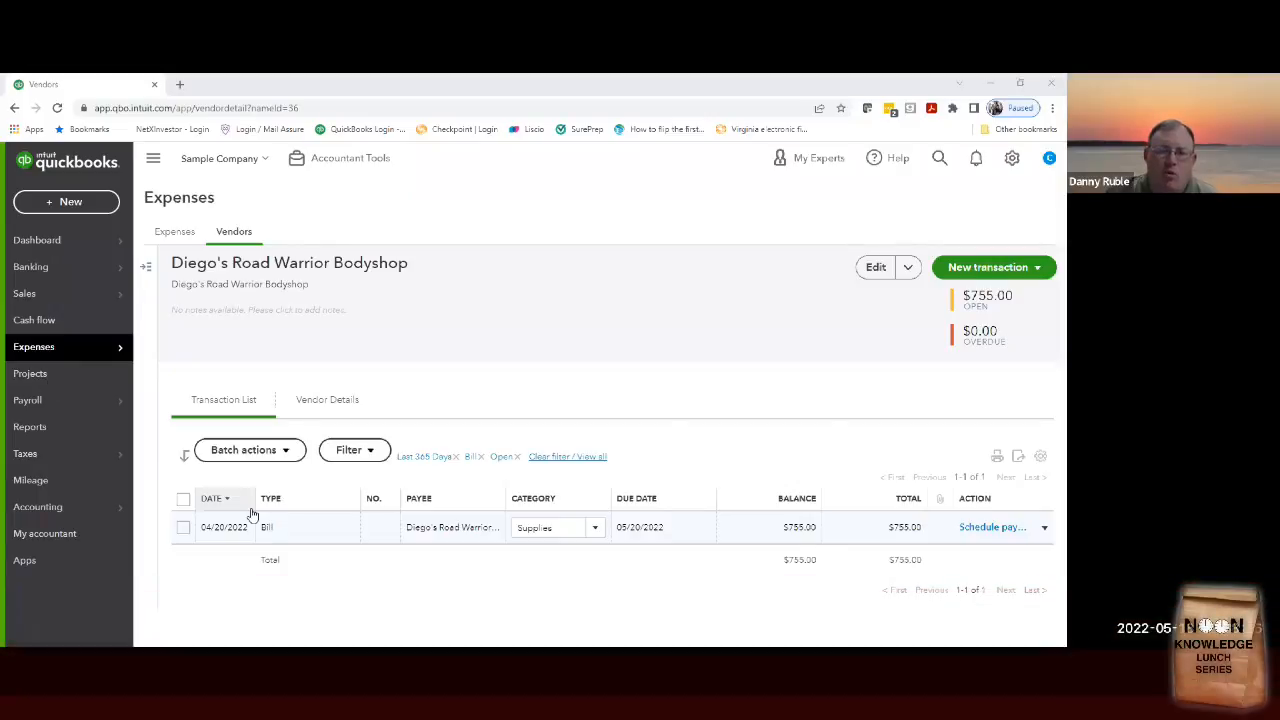
pyautogui.click(293, 530)
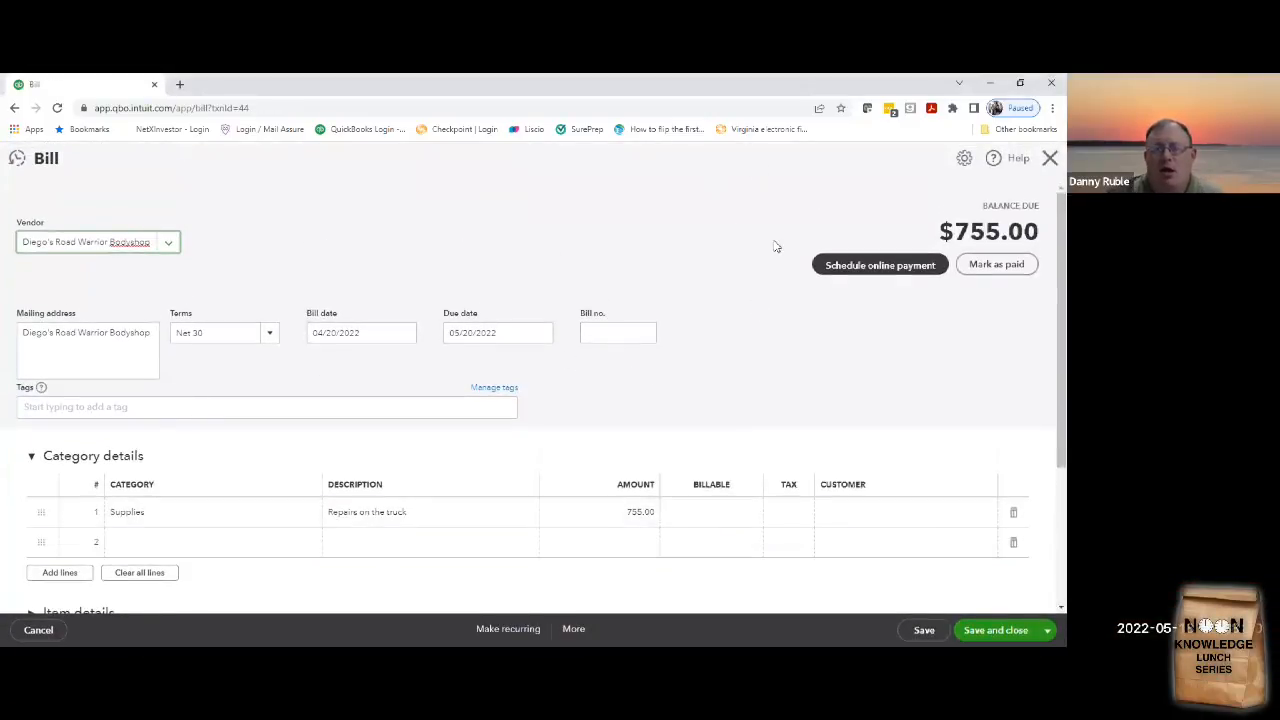
pyautogui.scroll(-3, 745, 270)
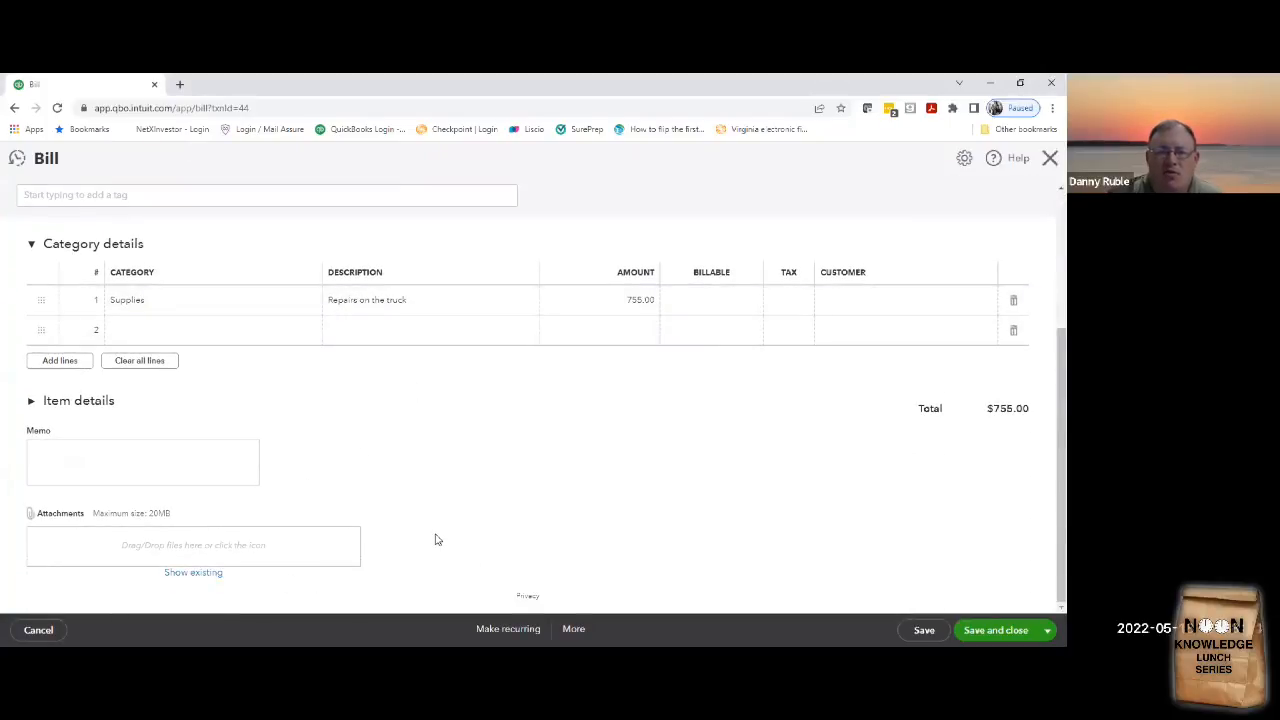
pyautogui.click(193, 573)
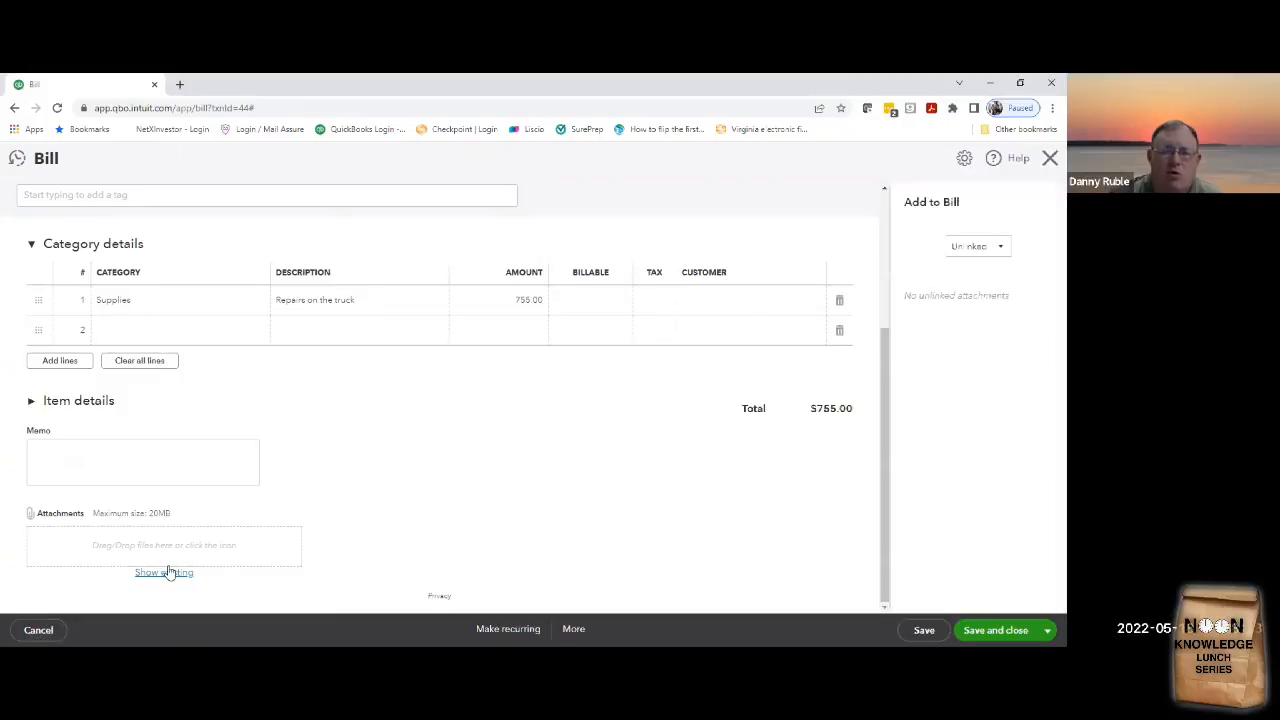
pyautogui.click(60, 513)
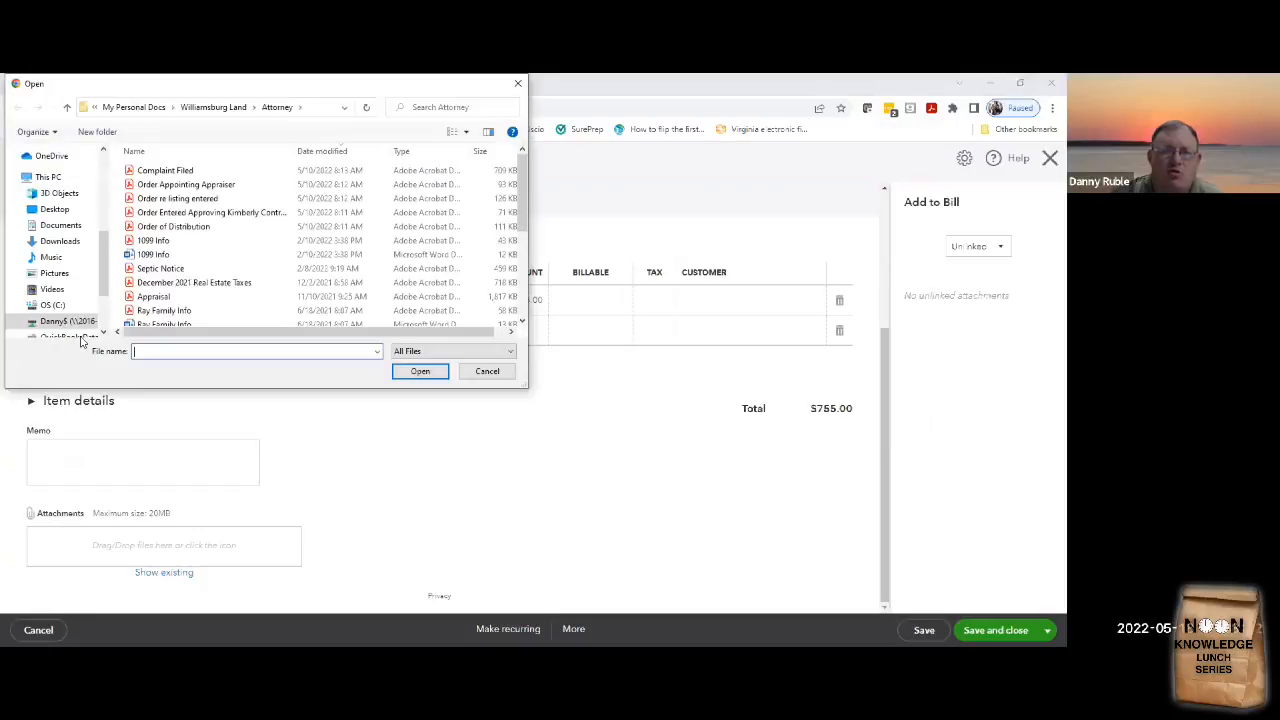
pyautogui.click(134, 107)
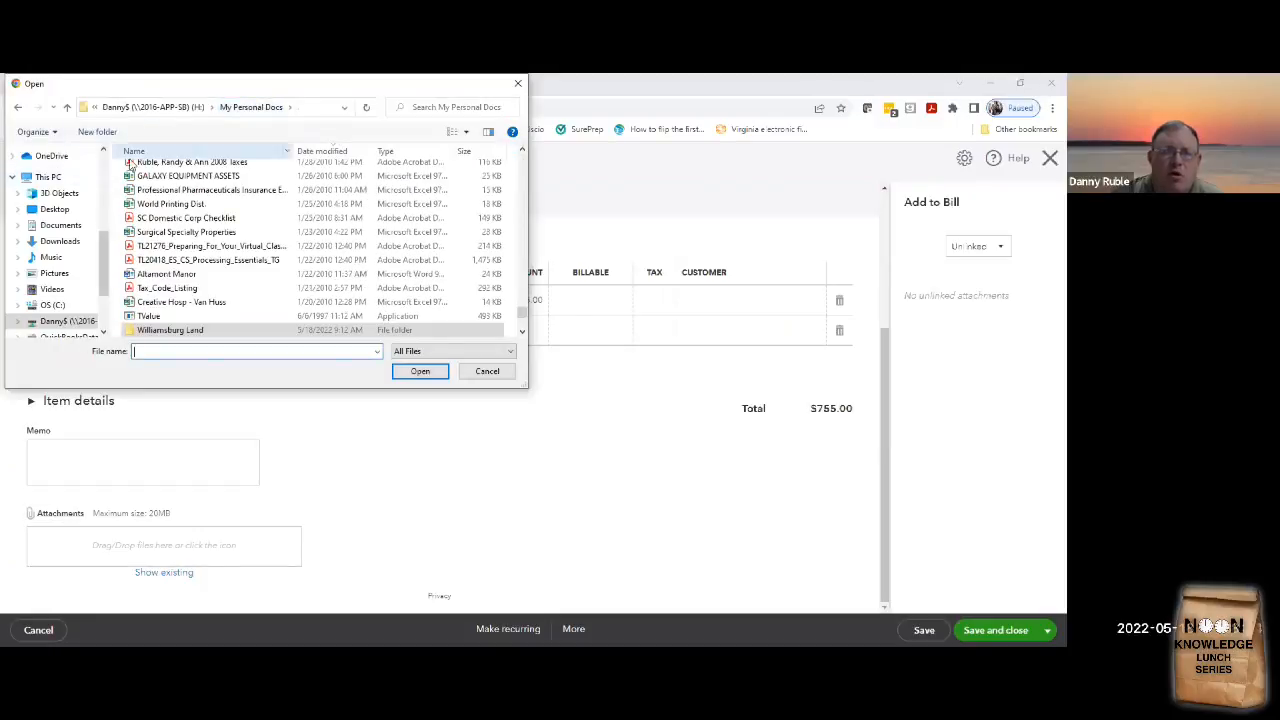
pyautogui.click(519, 84)
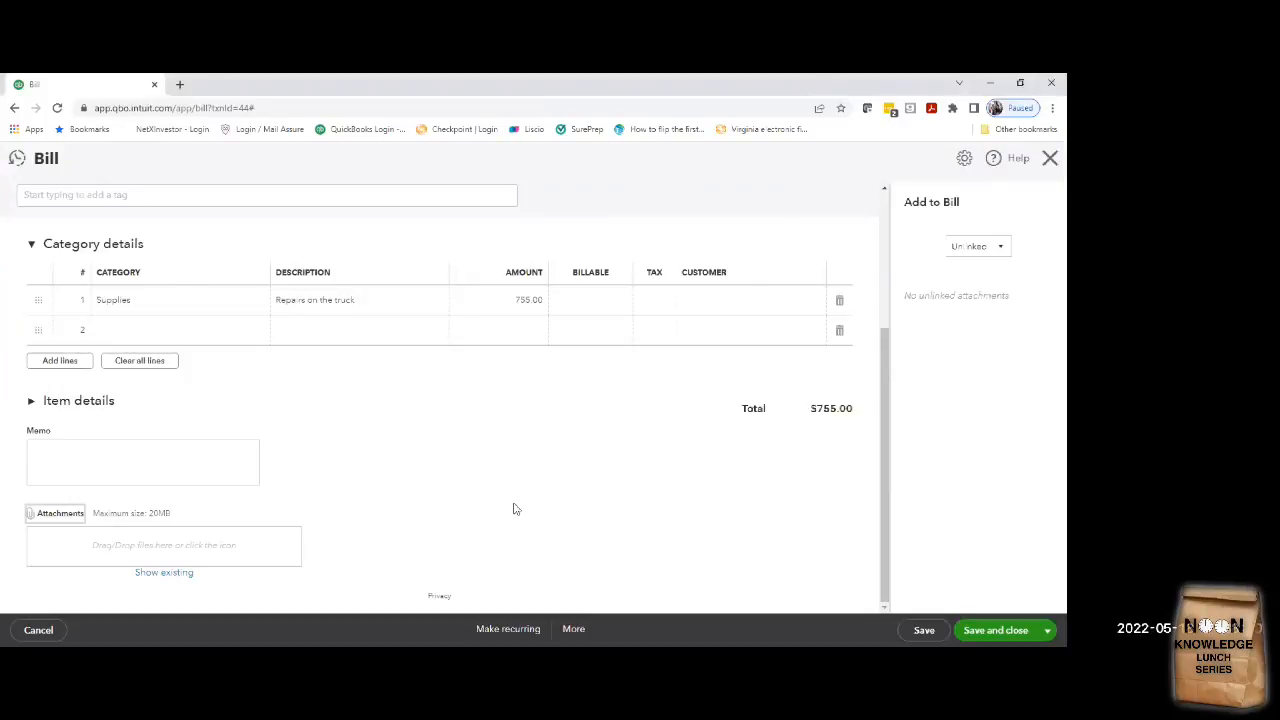
pyautogui.click(1050, 158)
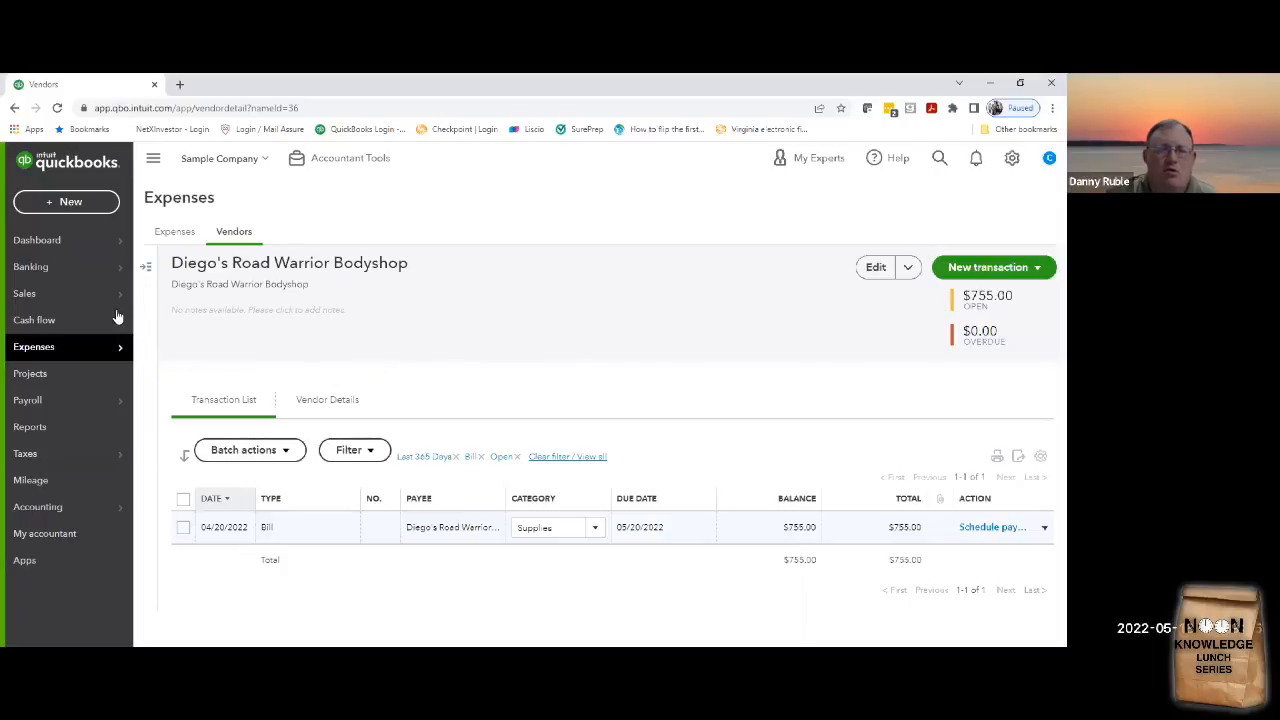
# - Open the Amy's Bird Sanctuary record from the customer list
pyautogui.moveTo(55, 299)
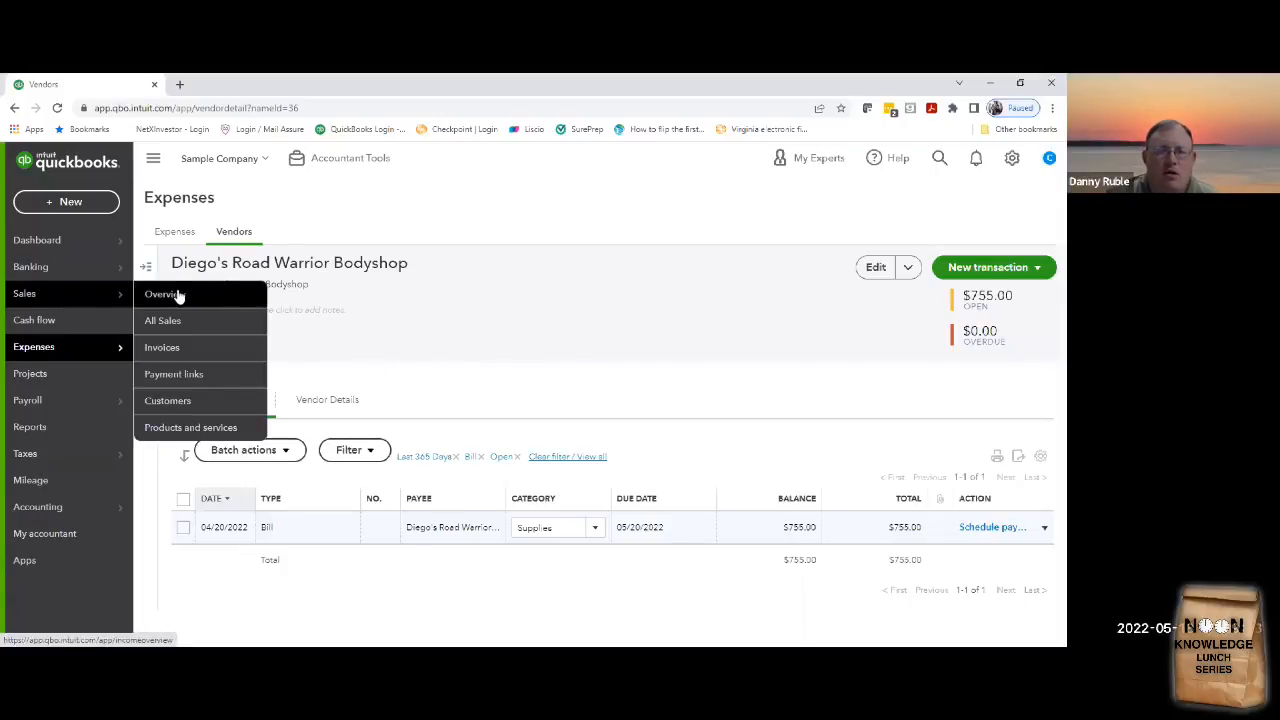
pyautogui.click(189, 400)
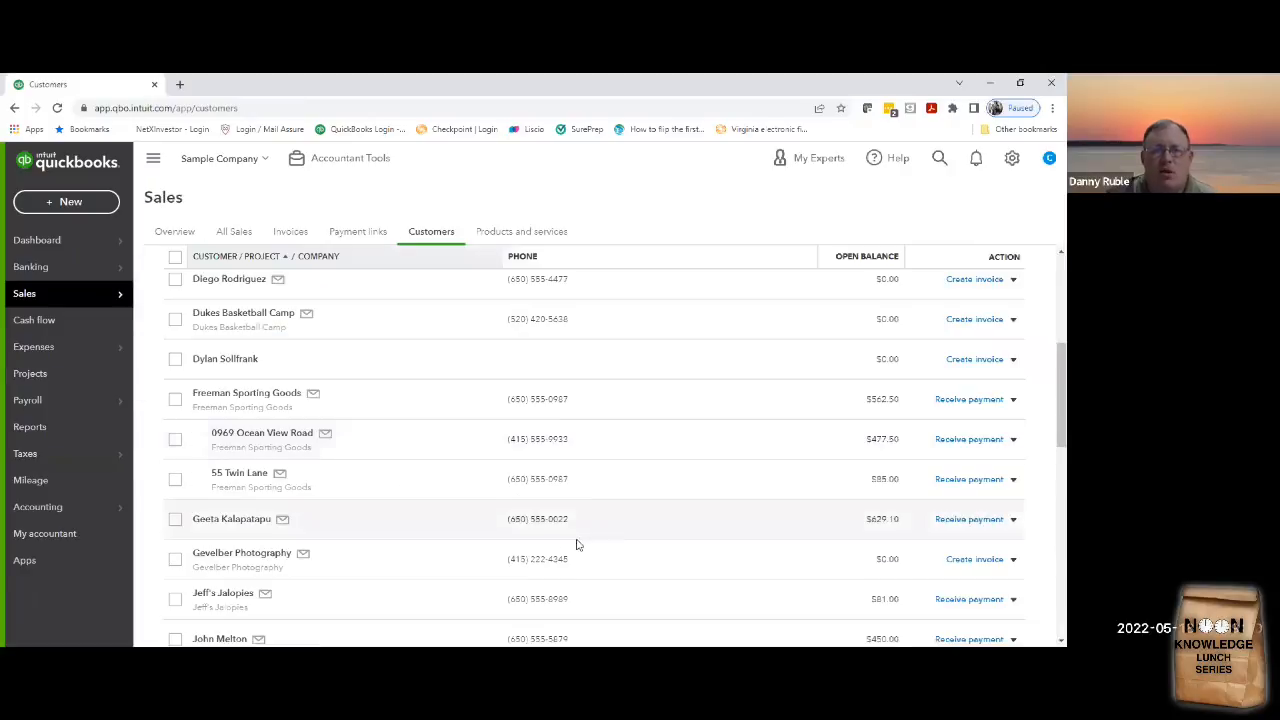
pyautogui.scroll(6, 680, 467)
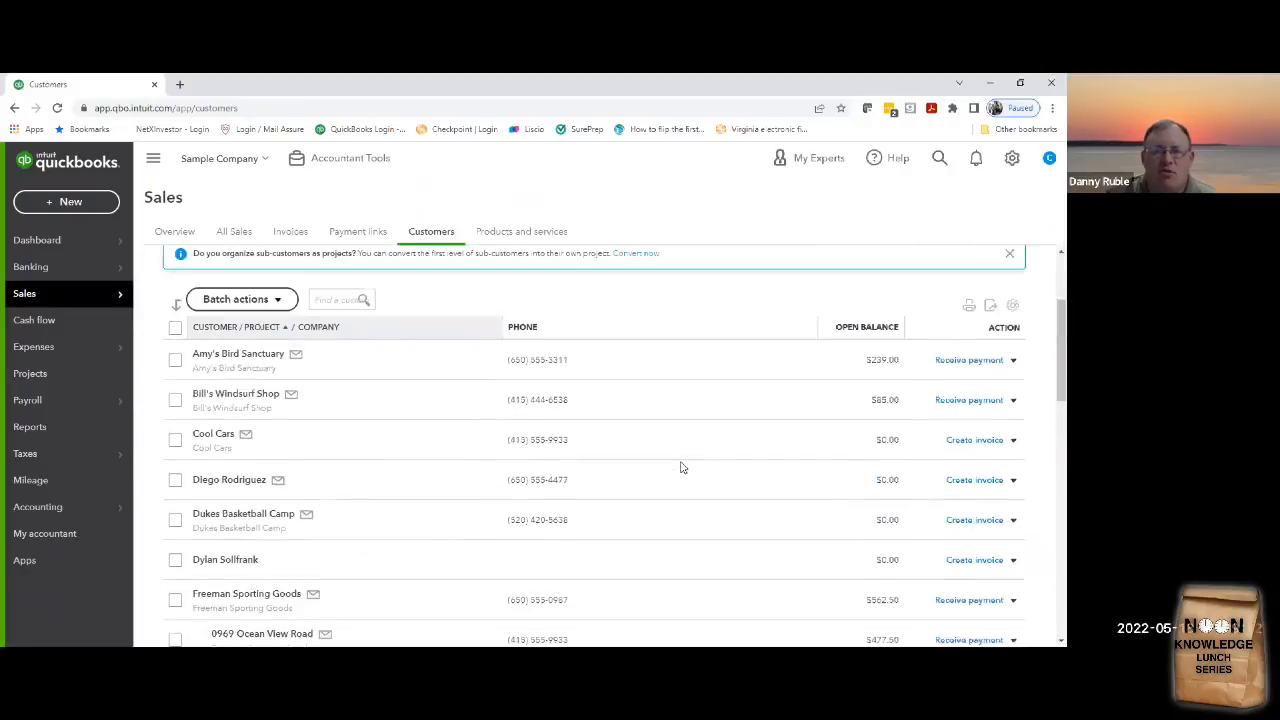
pyautogui.scroll(-1, 680, 467)
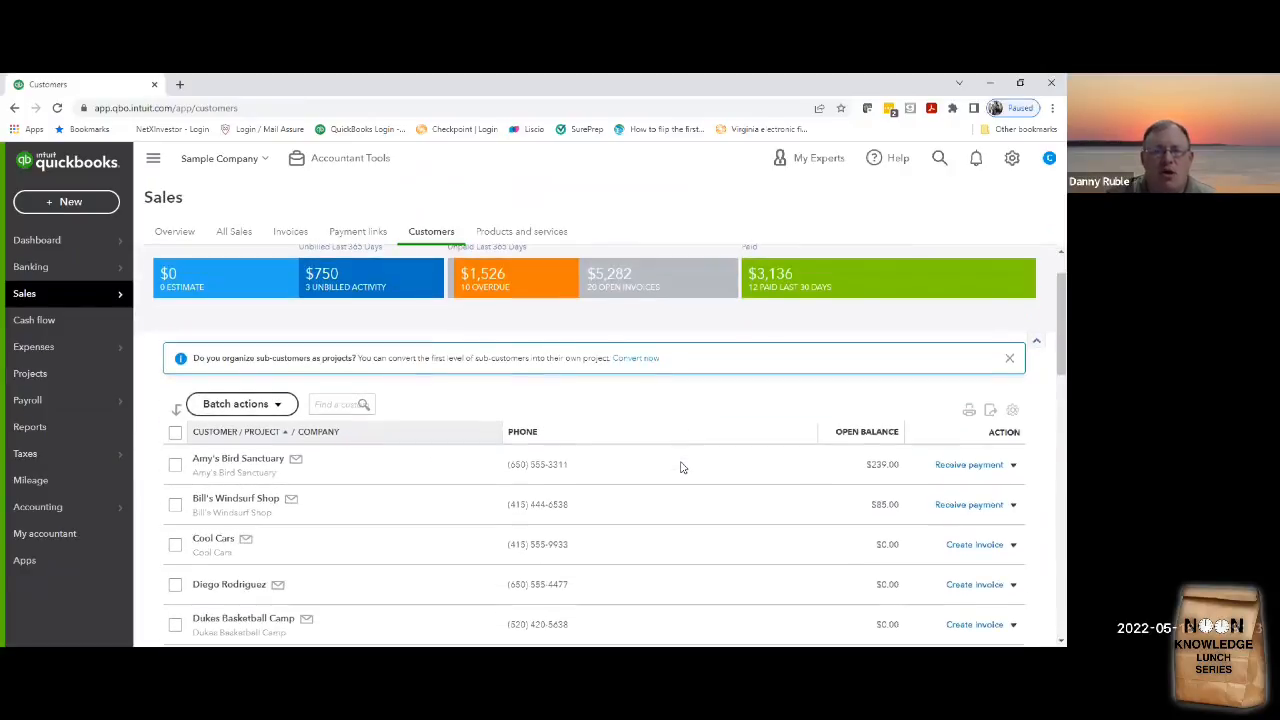
pyautogui.click(257, 458)
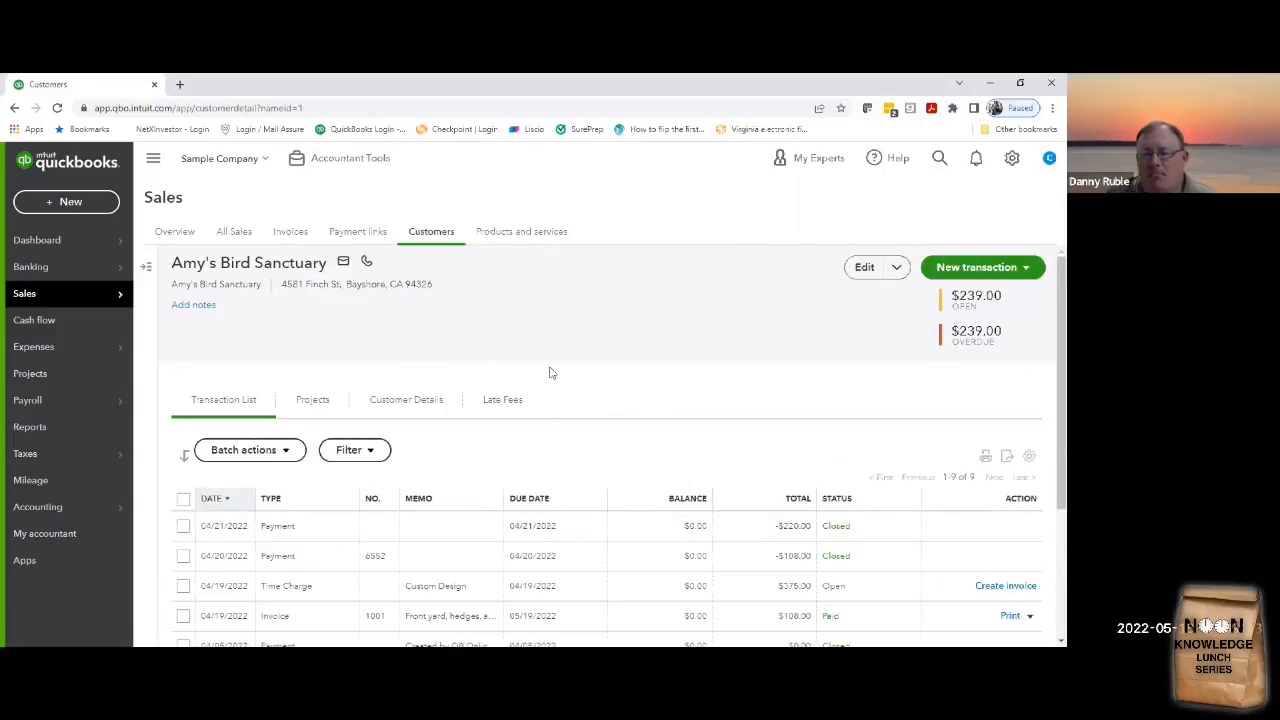
# - Filter Amy's Bird Sanctuary's transaction list to open invoices
pyautogui.scroll(-1, 730, 380)
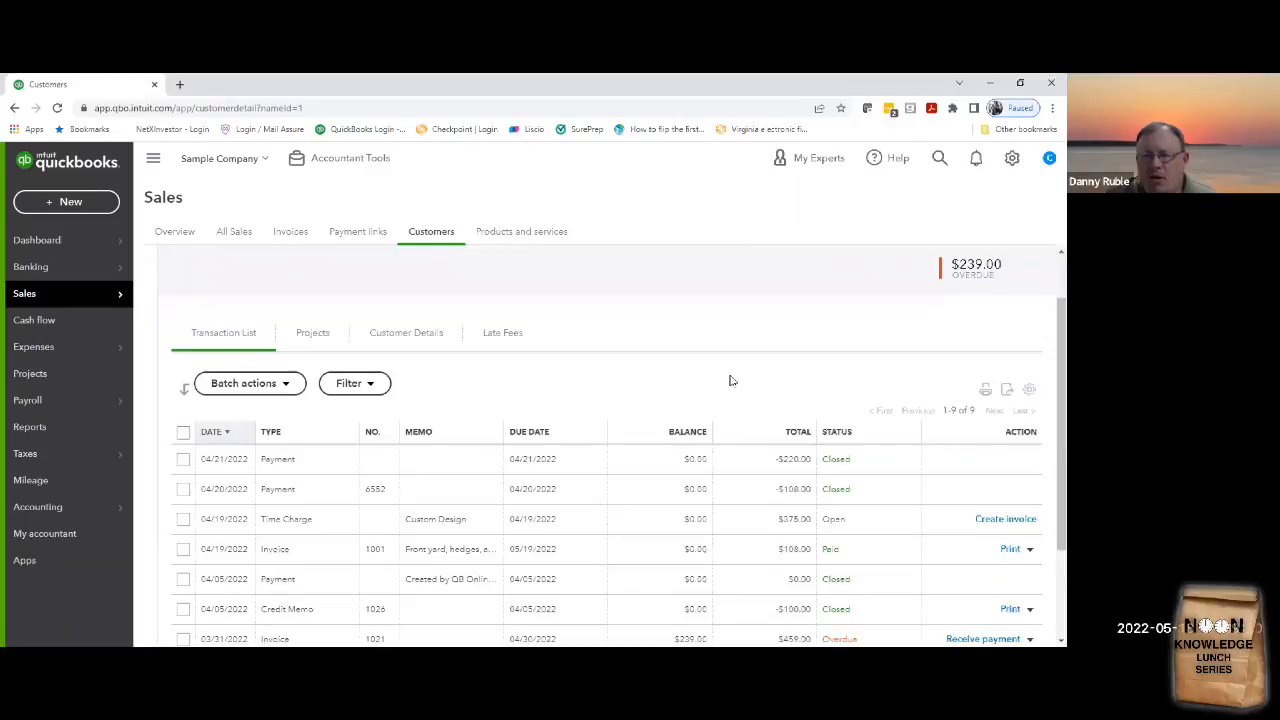
pyautogui.click(360, 384)
pyautogui.click(443, 442)
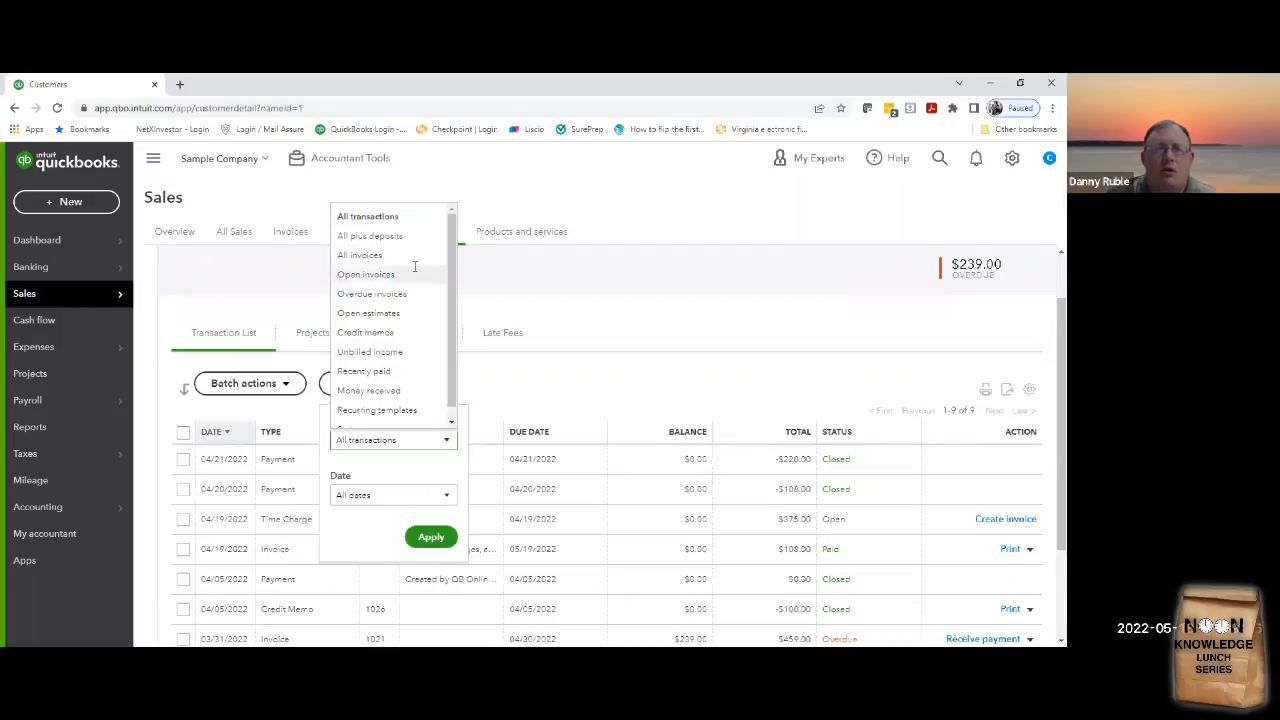
pyautogui.click(366, 274)
pyautogui.click(431, 537)
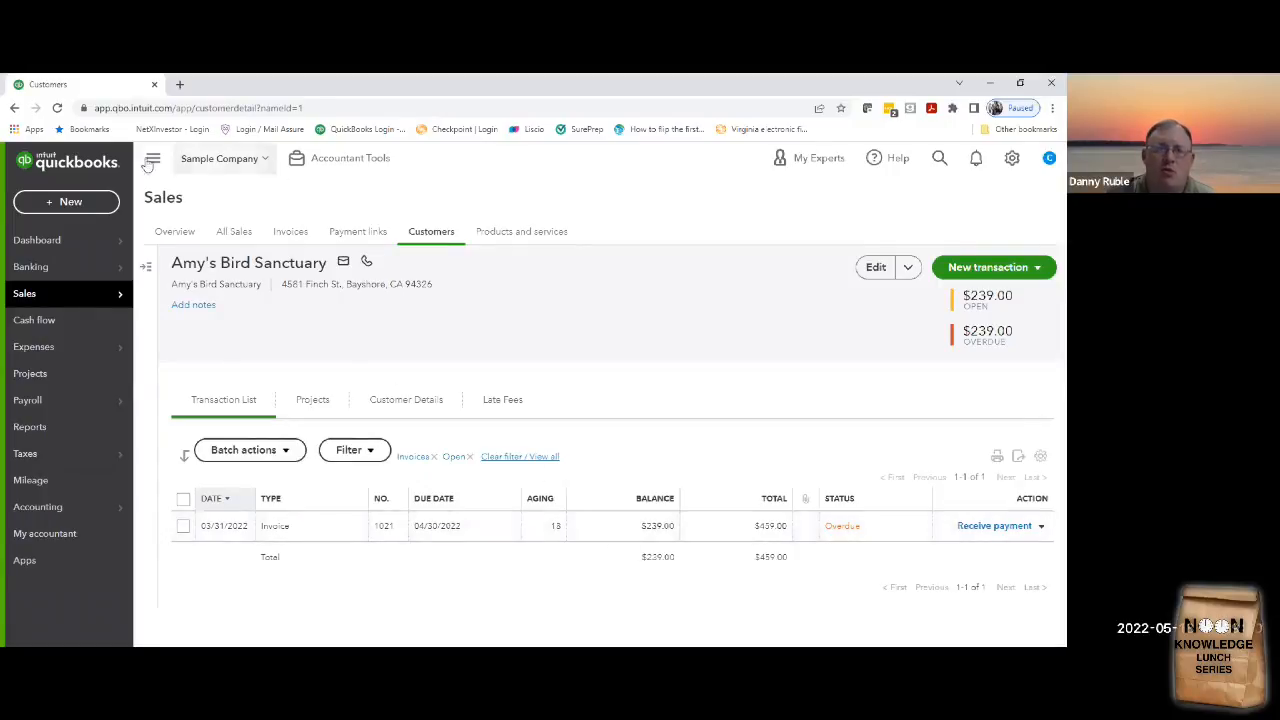
# - Start a new credit memo for the customer Amy's Bird Sanctuary
pyautogui.click(70, 201)
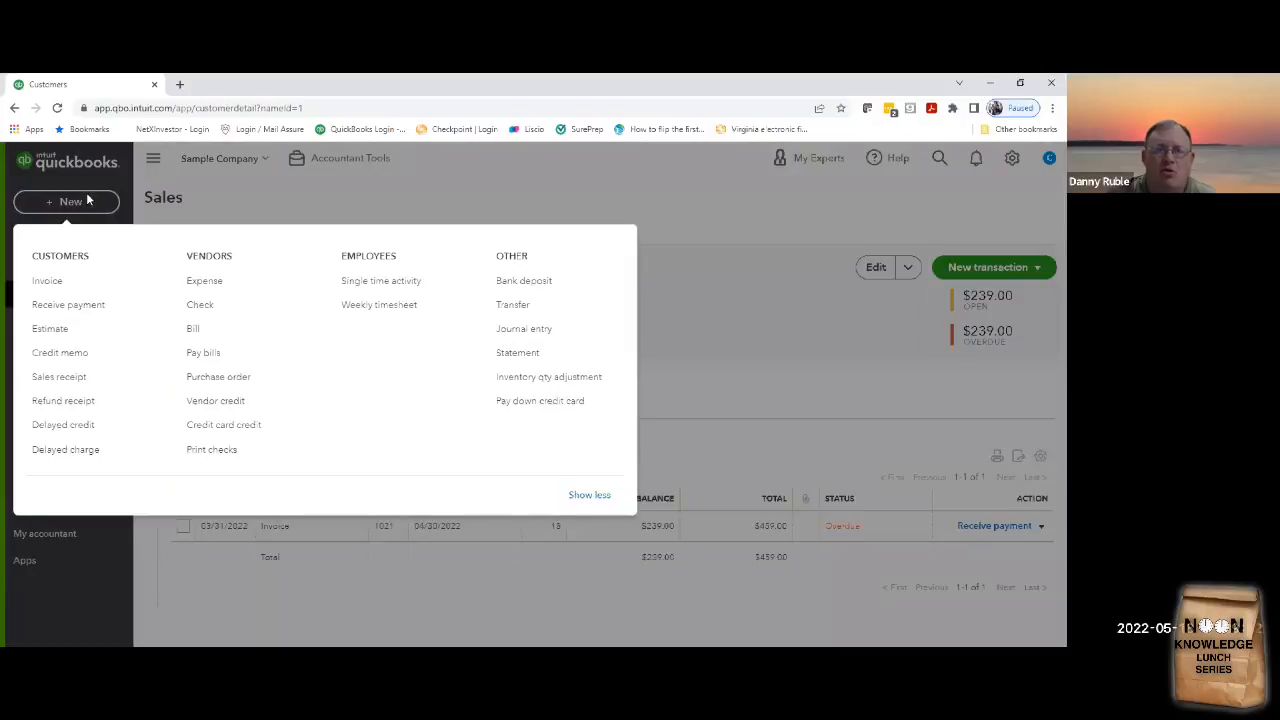
pyautogui.click(97, 354)
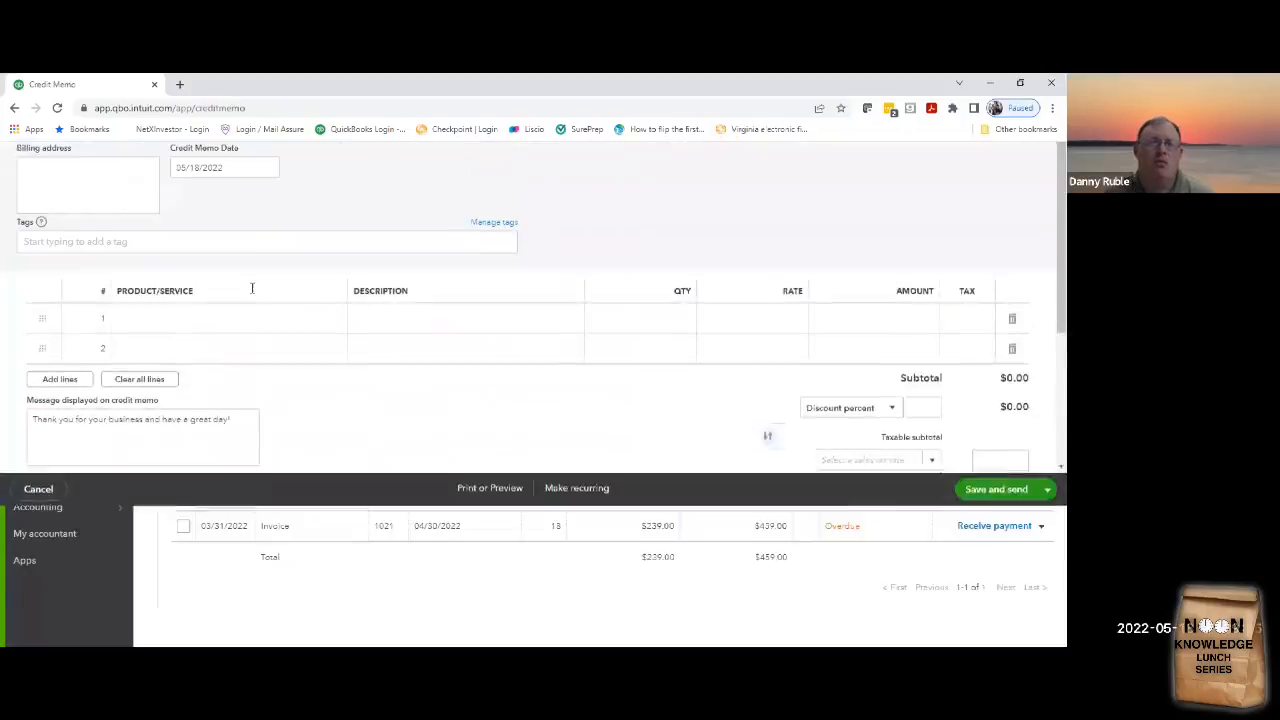
pyautogui.write('amy')
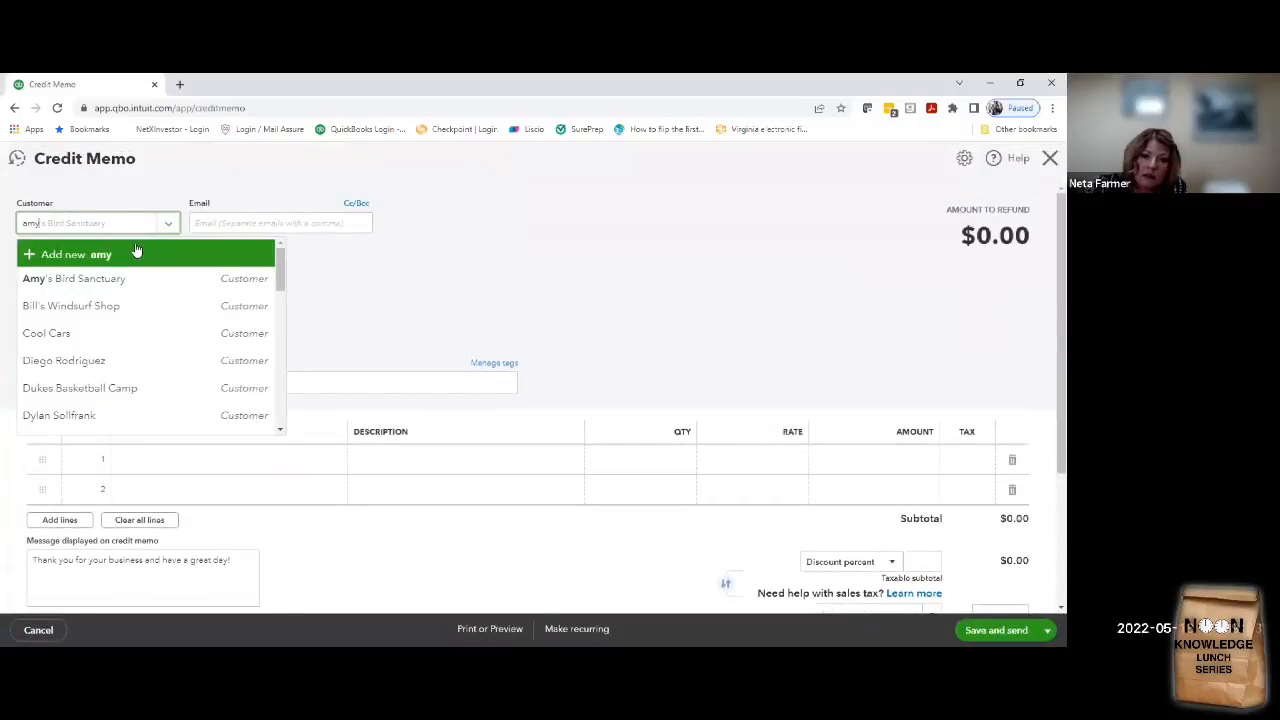
pyautogui.click(128, 284)
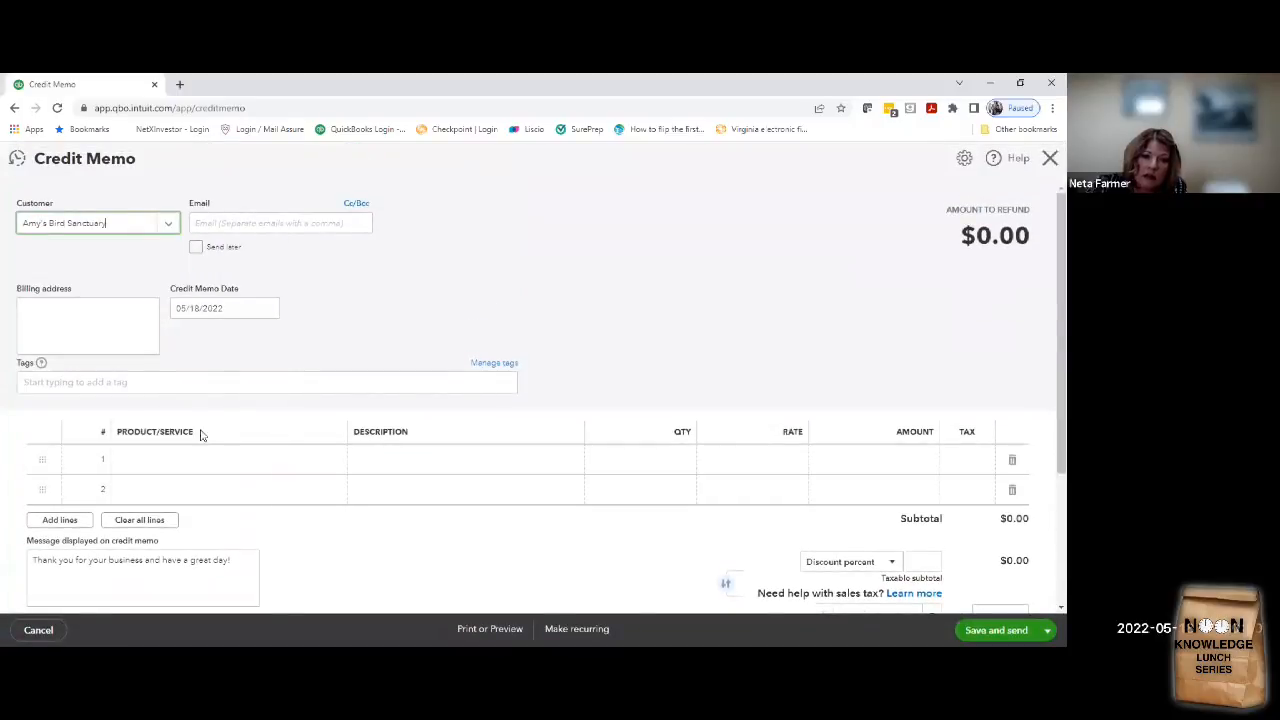
# - Add a Design line at a rate of 239 to the credit memo, and save and close it
pyautogui.click(240, 458)
pyautogui.click(333, 462)
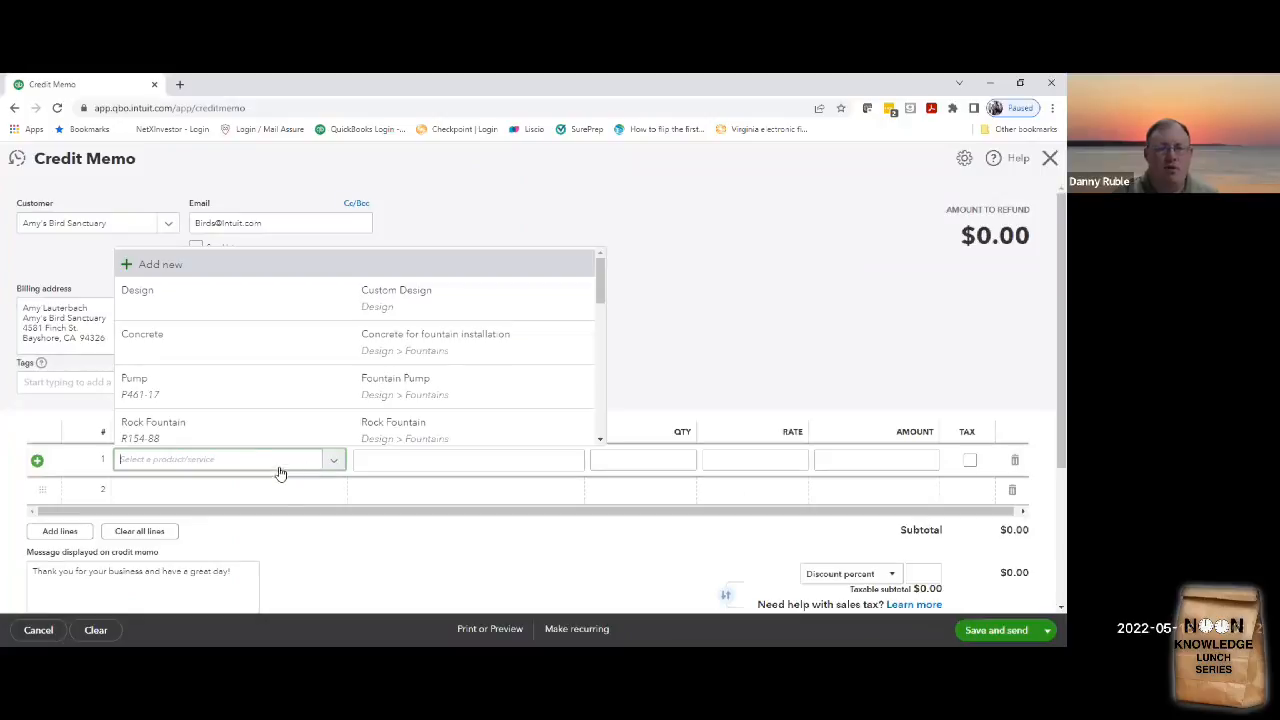
pyautogui.click(211, 300)
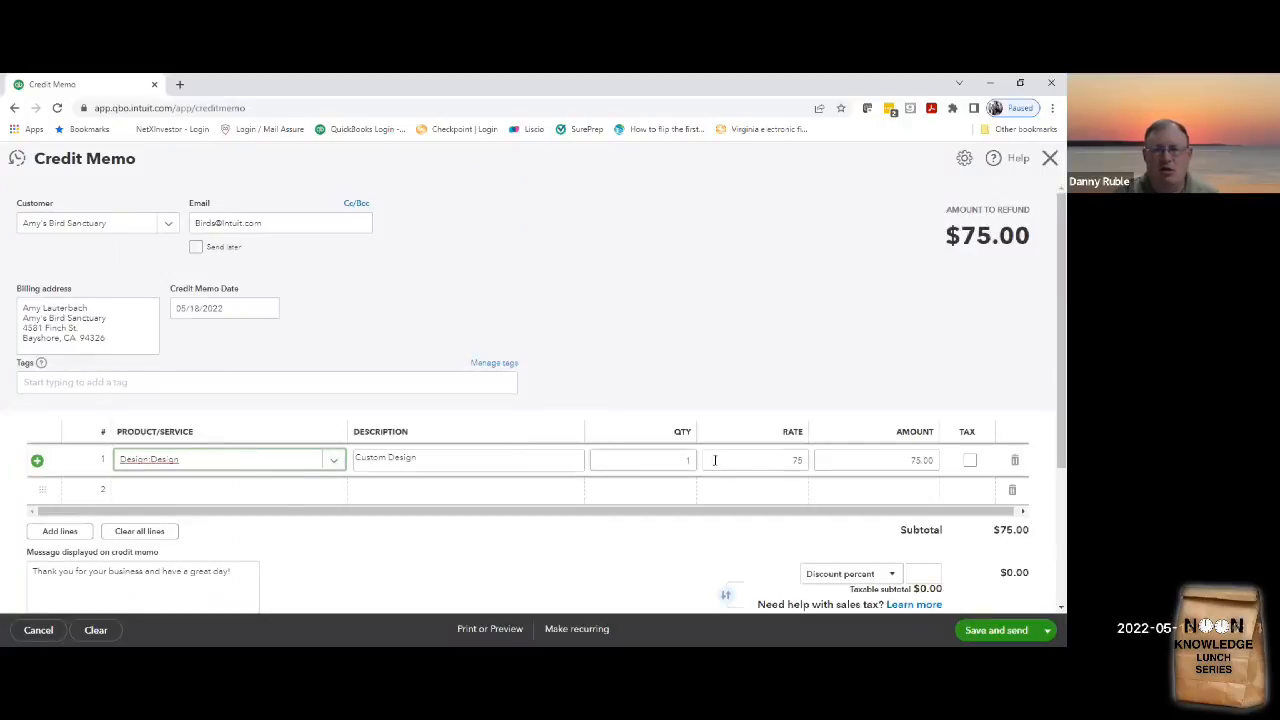
pyautogui.click(778, 458)
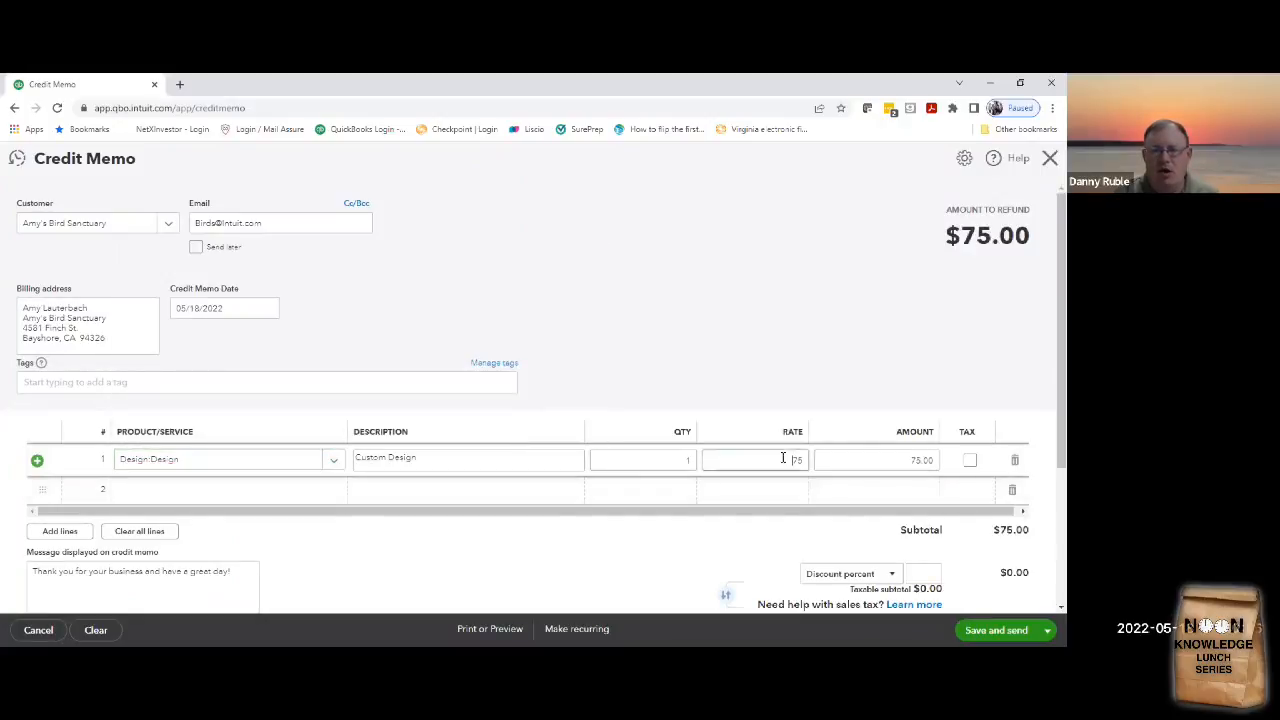
pyautogui.write('239')
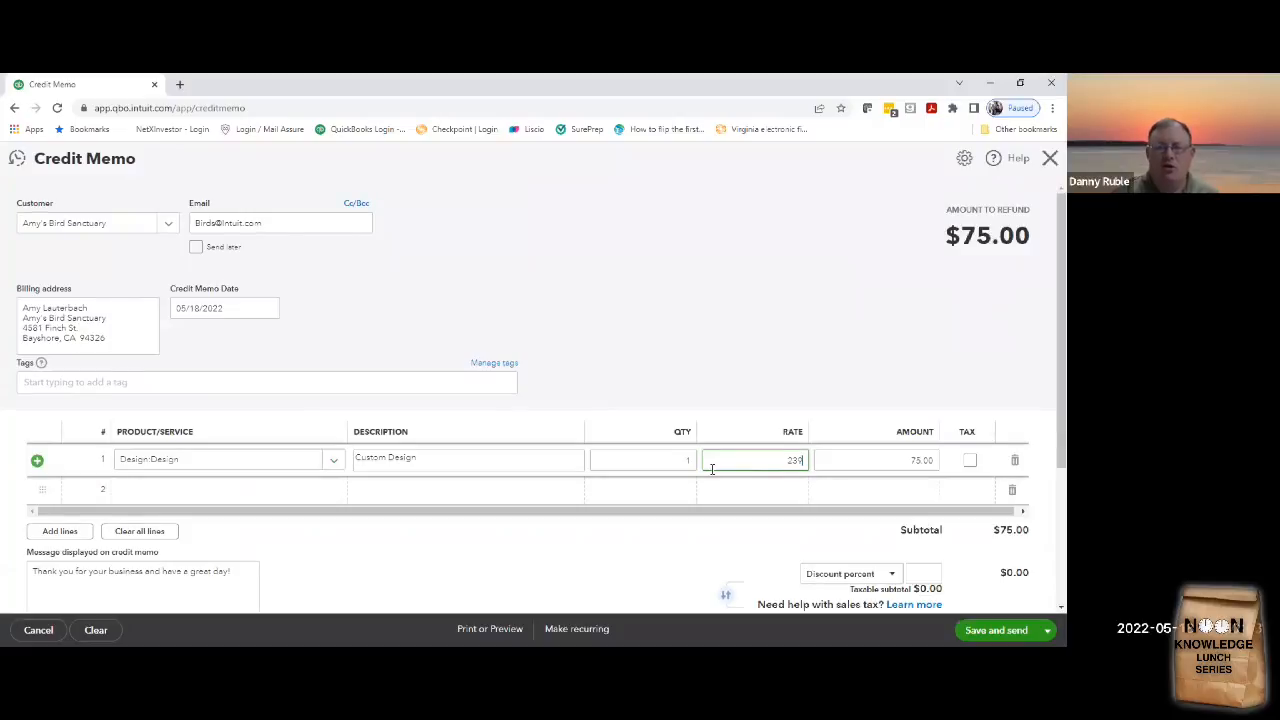
pyautogui.press('Tab')
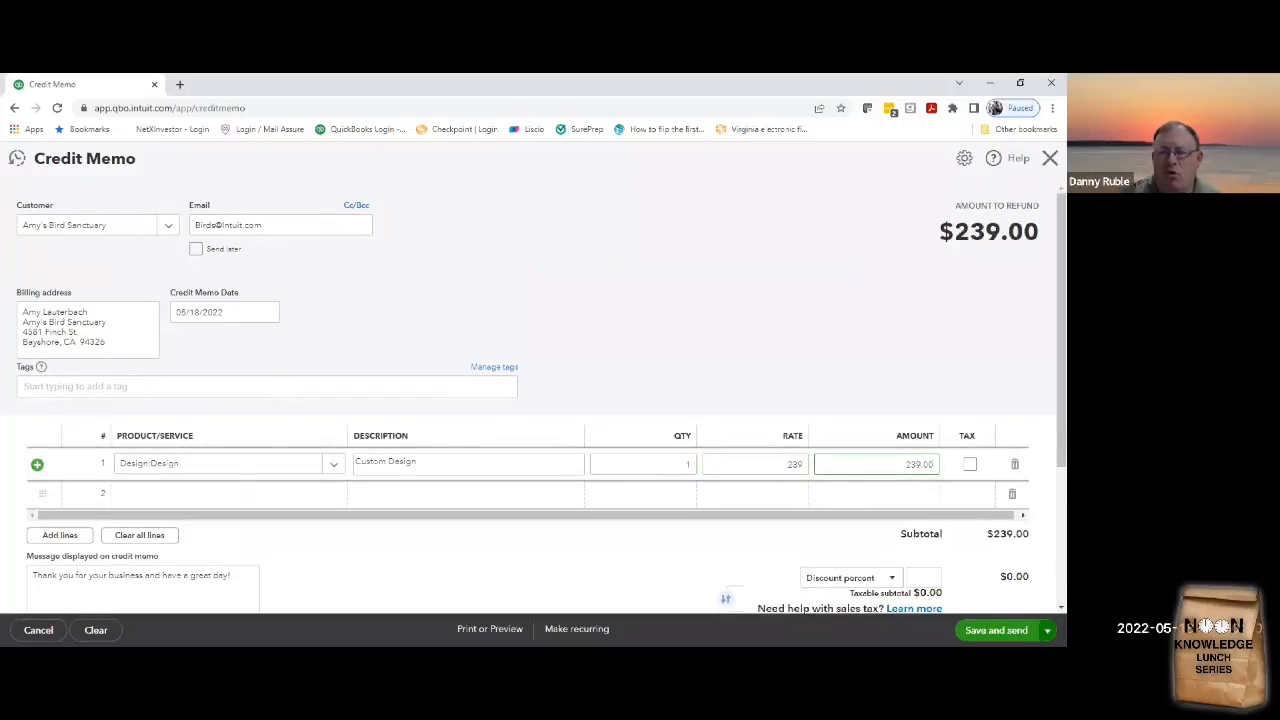
pyautogui.click(1046, 630)
pyautogui.click(1000, 608)
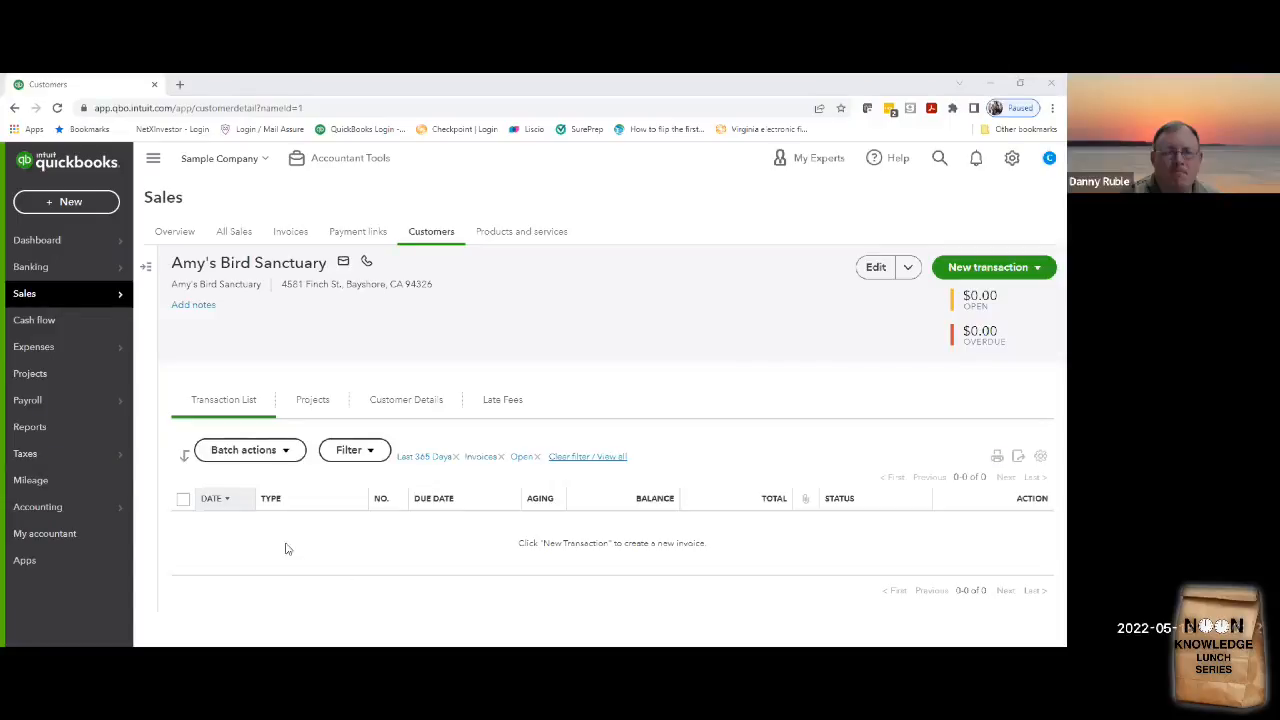
# - Open the Bob's Burger Joint record from the vendor list
pyautogui.moveTo(127, 362)
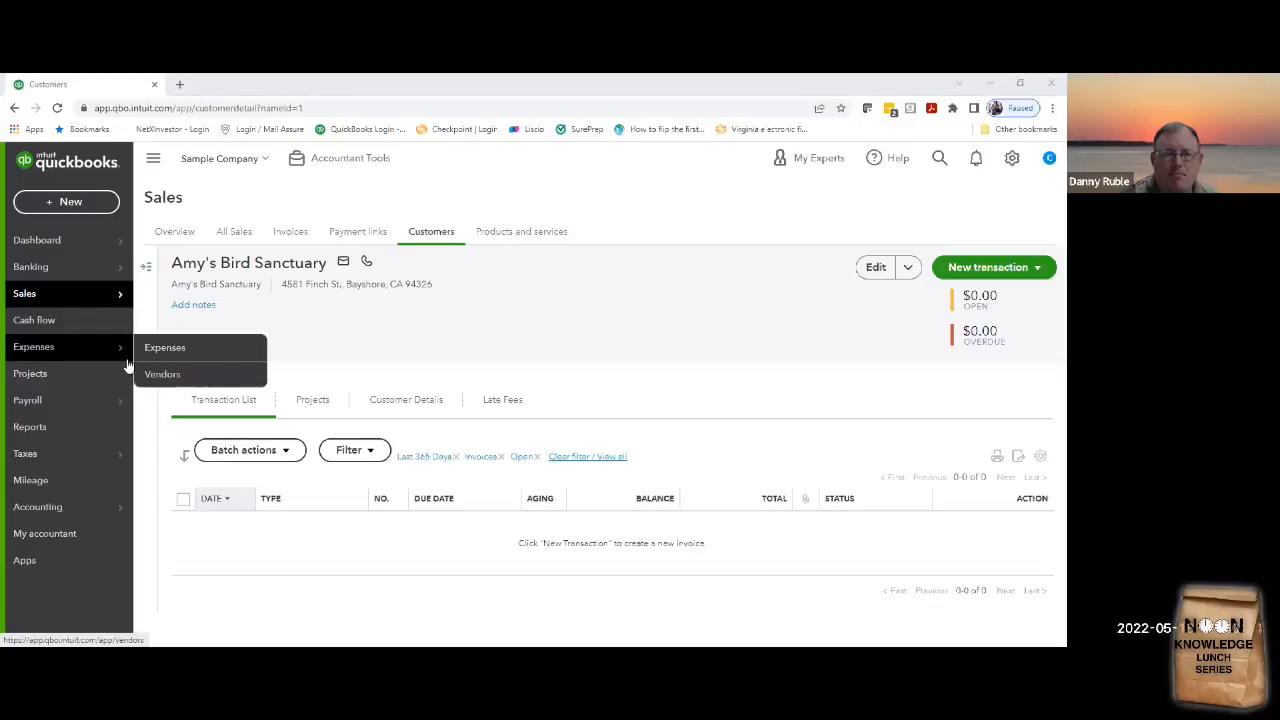
pyautogui.click(160, 374)
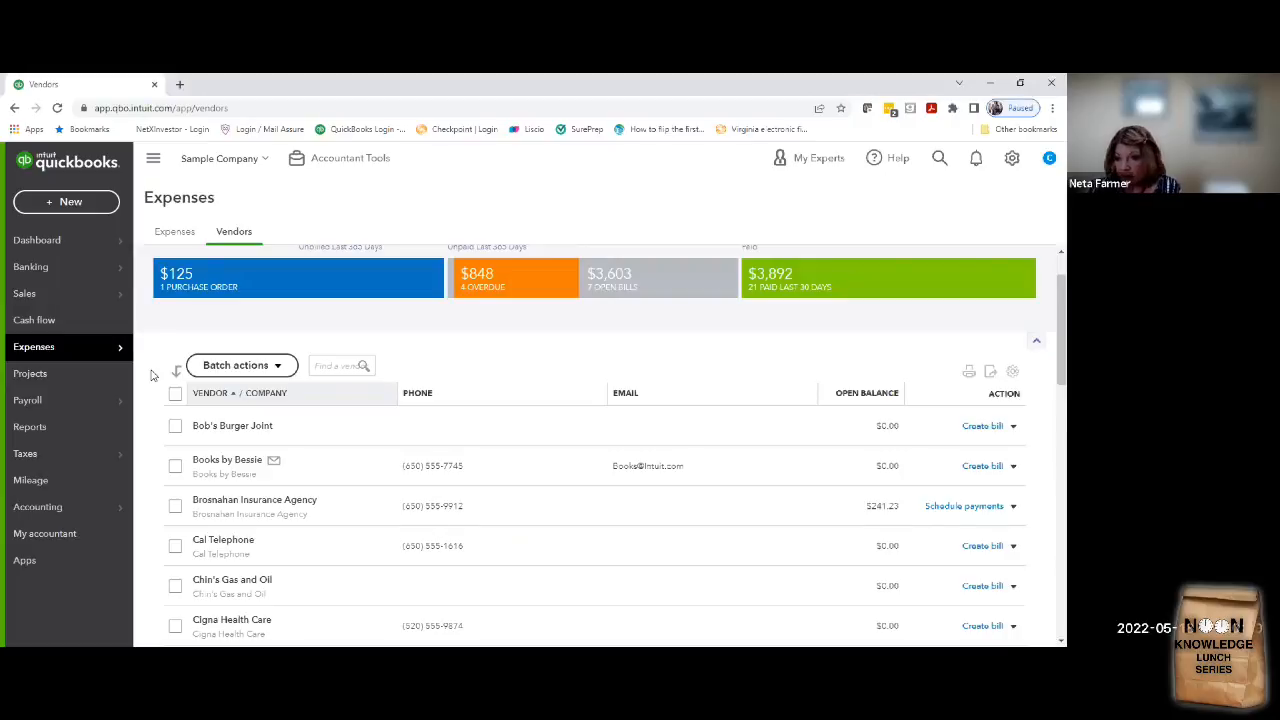
pyautogui.click(246, 427)
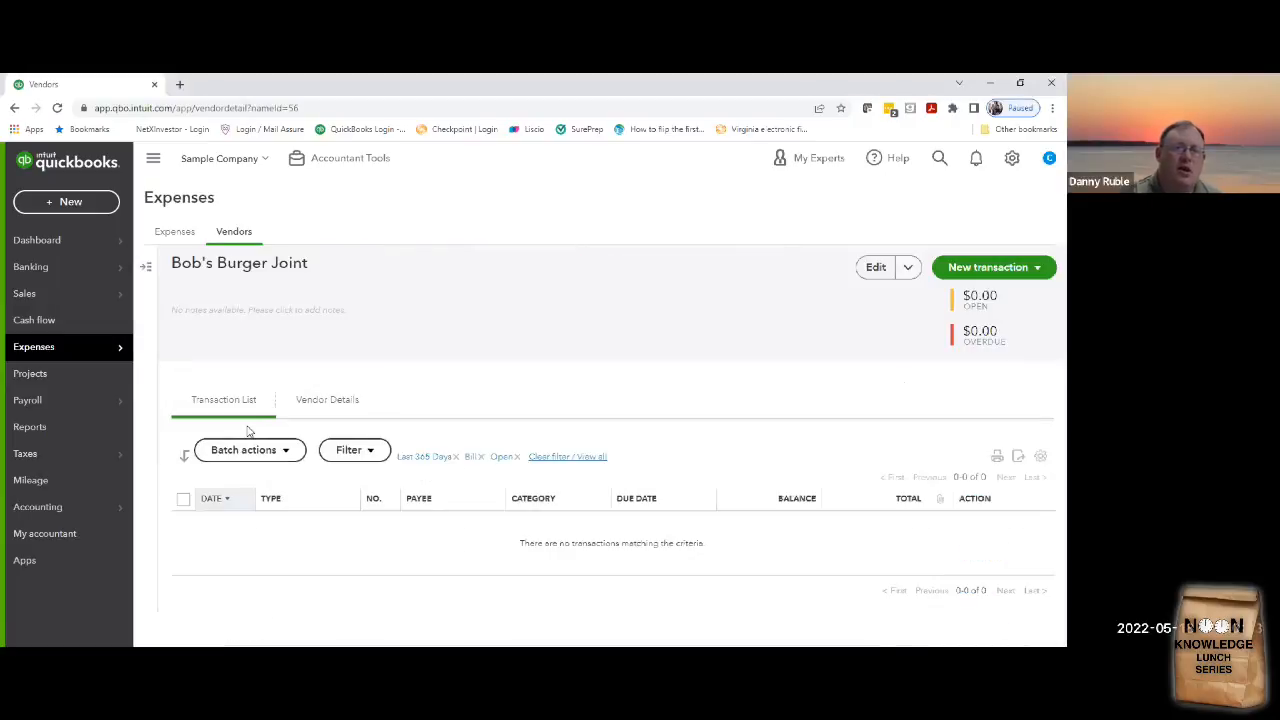
# - Change the vendor display name of Bob's Burger Joint to "Neta's Burger Join" and save the vendor
pyautogui.click(876, 267)
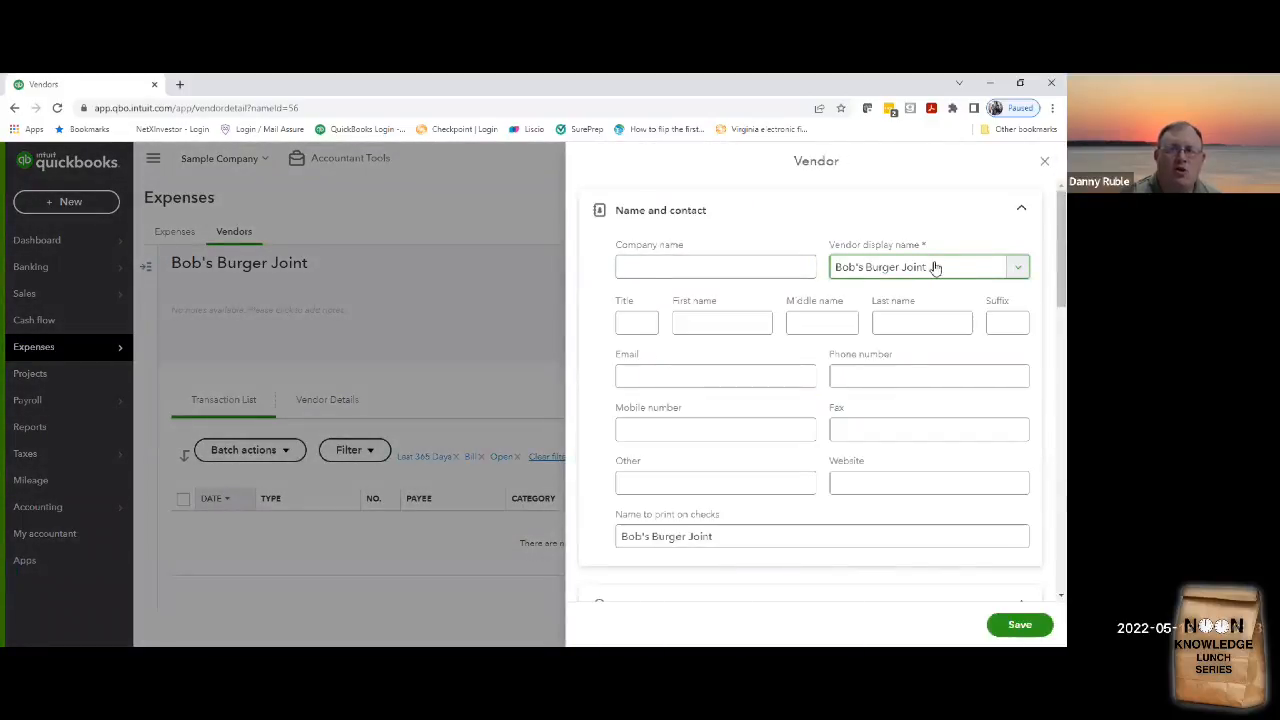
pyautogui.moveTo(931, 266); pyautogui.dragTo(797, 261)
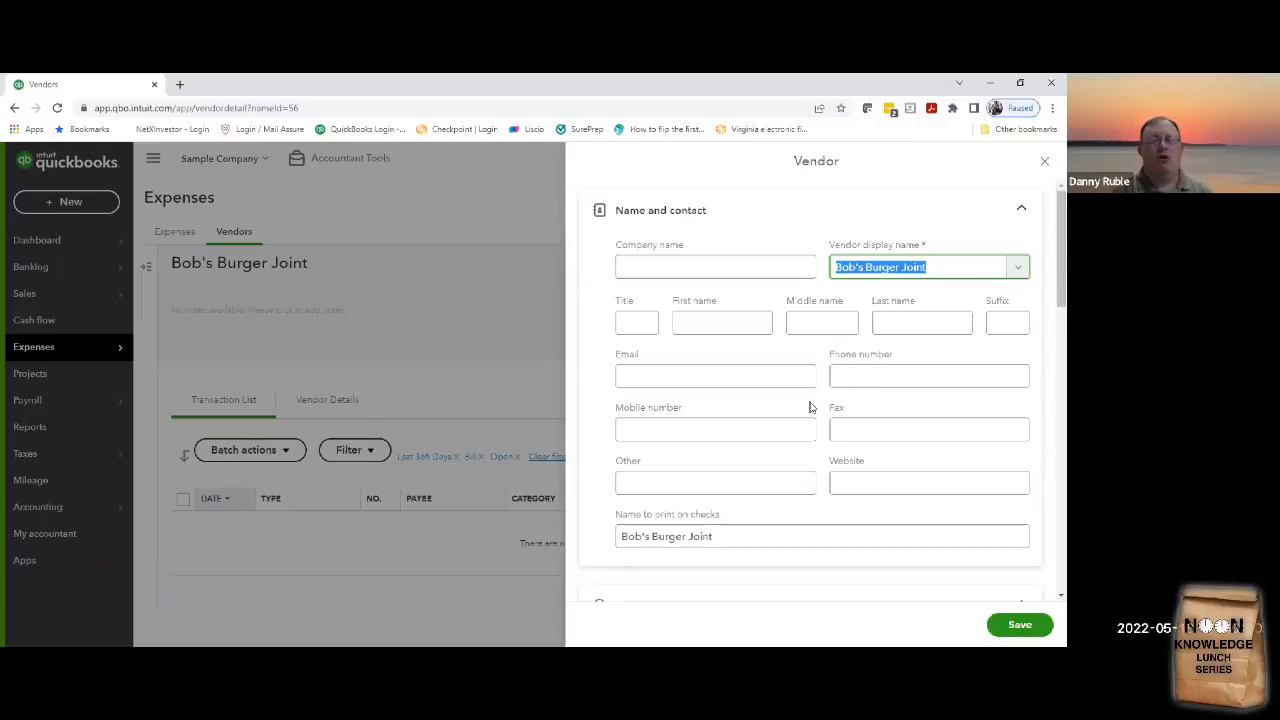
pyautogui.write('Neta')
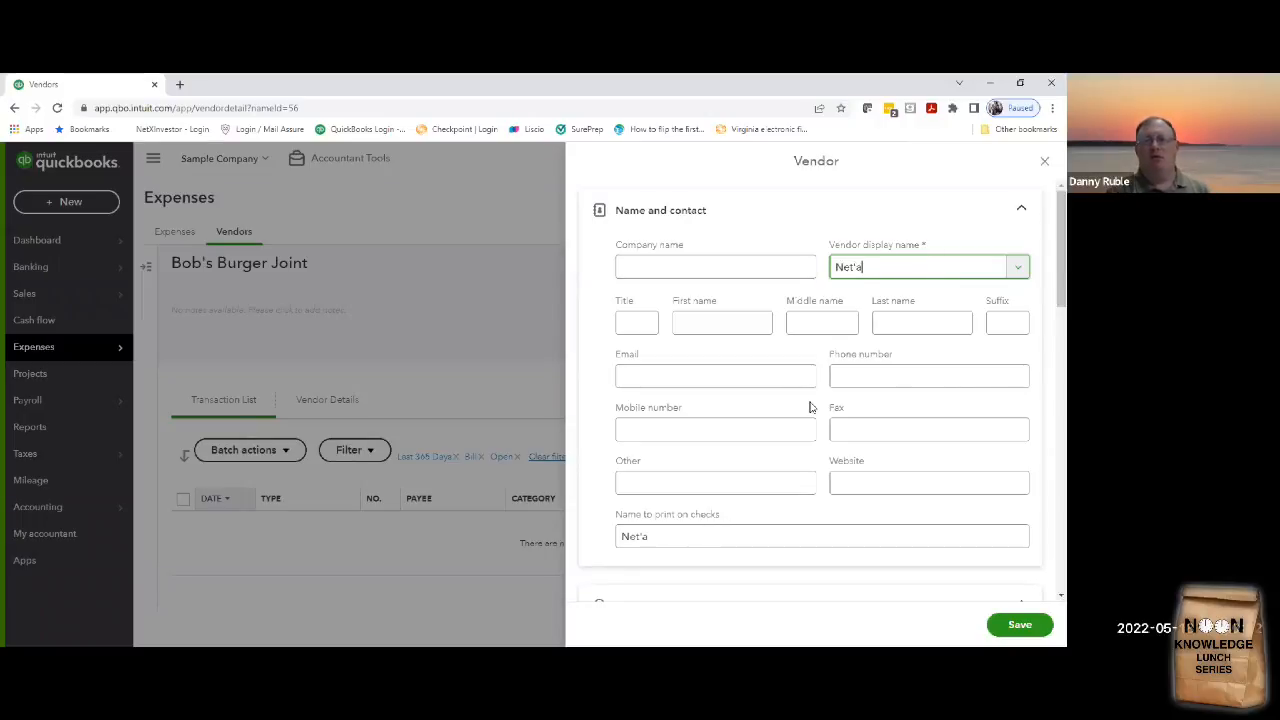
pyautogui.write("'s Burger ")
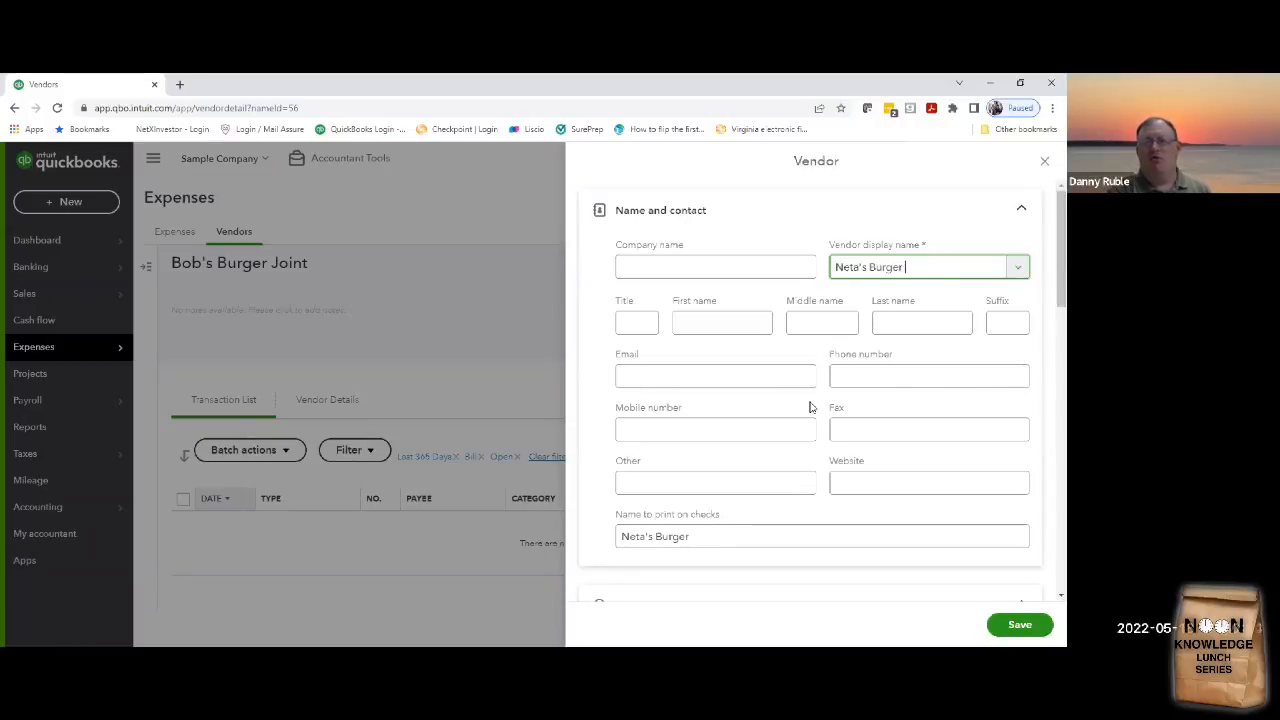
pyautogui.write('Join')
pyautogui.press('Tab')
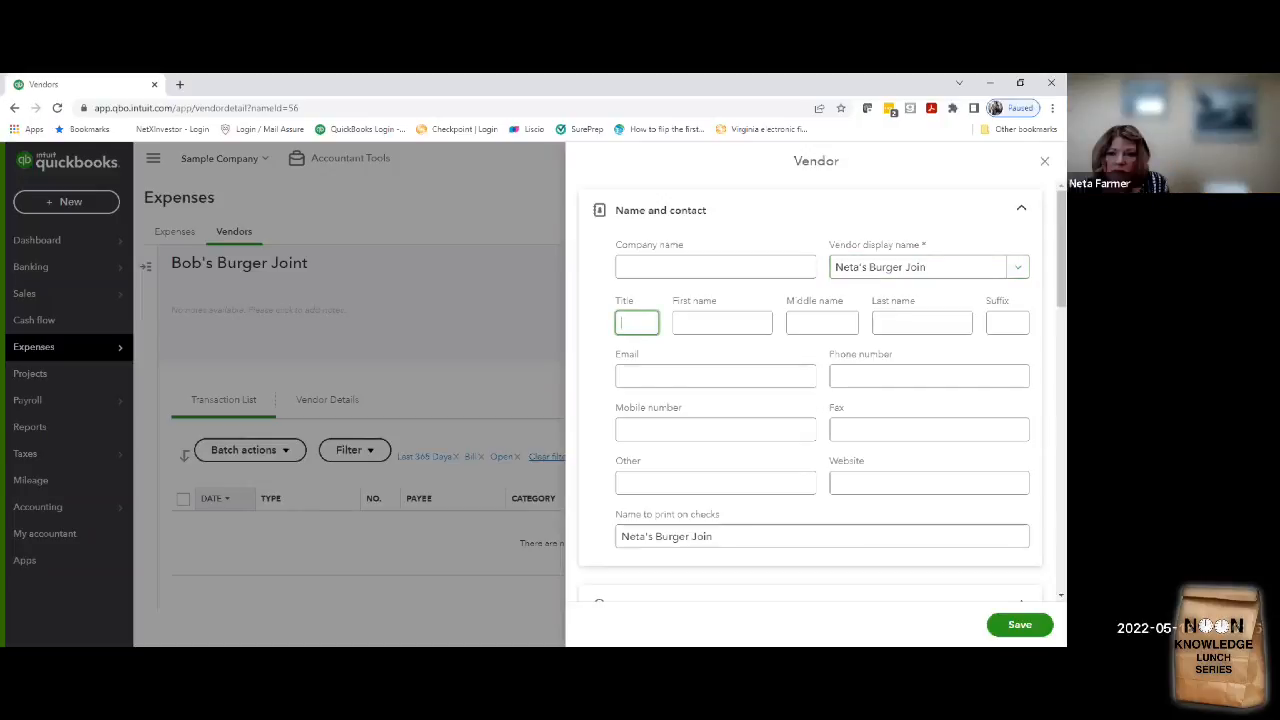
pyautogui.click(1020, 624)
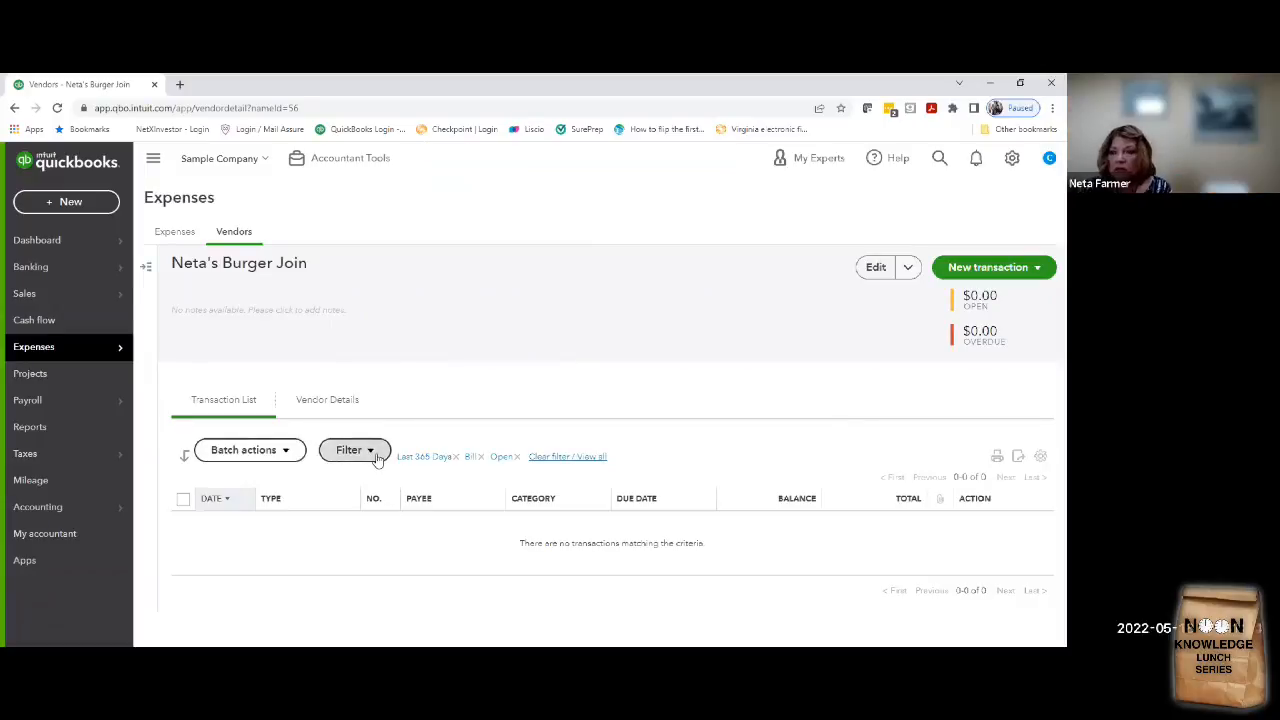
# - Remove the Open and Bill filters from Neta's Burger Join's transaction list and view the vendor's transactions from the last 365 days
pyautogui.click(517, 457)
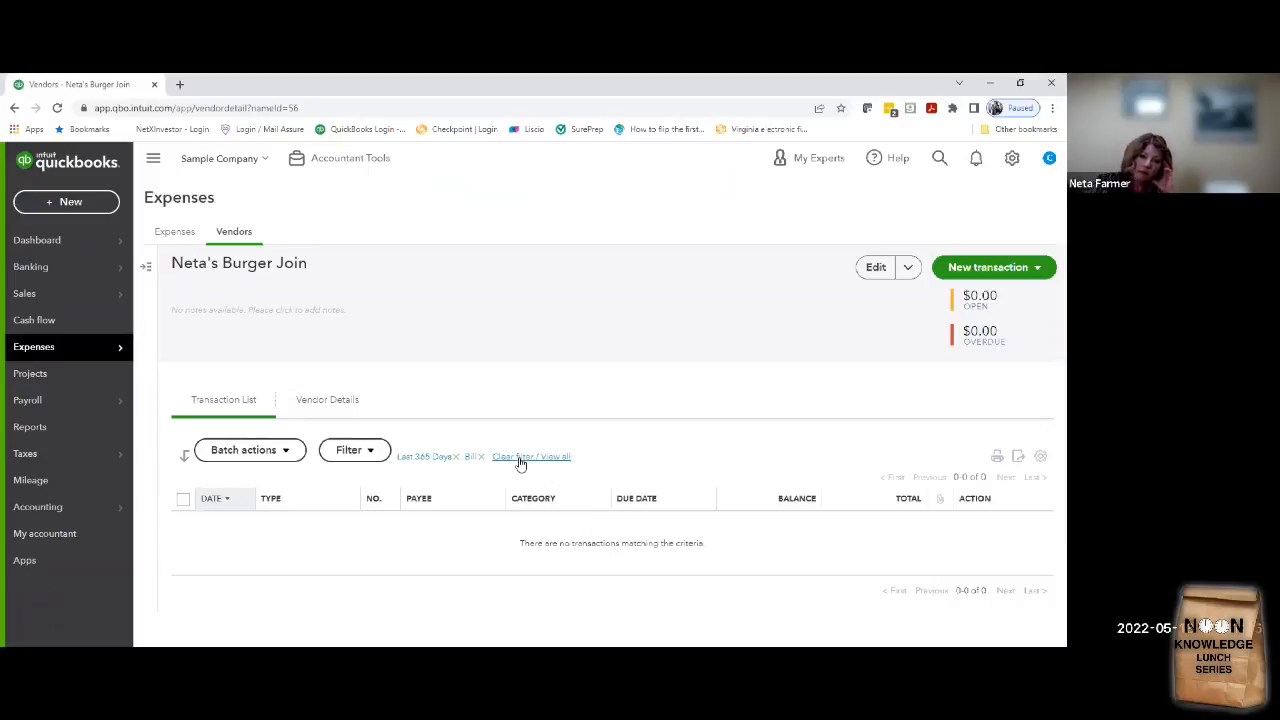
pyautogui.click(479, 457)
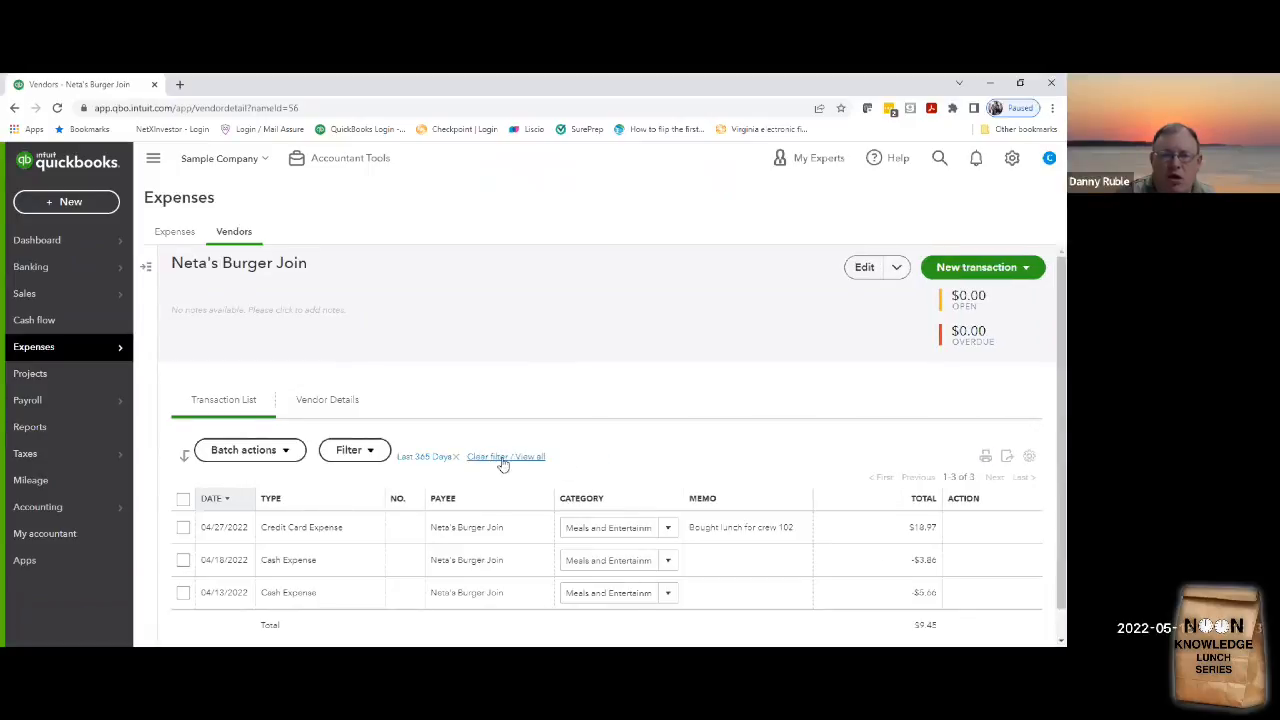
pyautogui.scroll(-1, 365, 536)
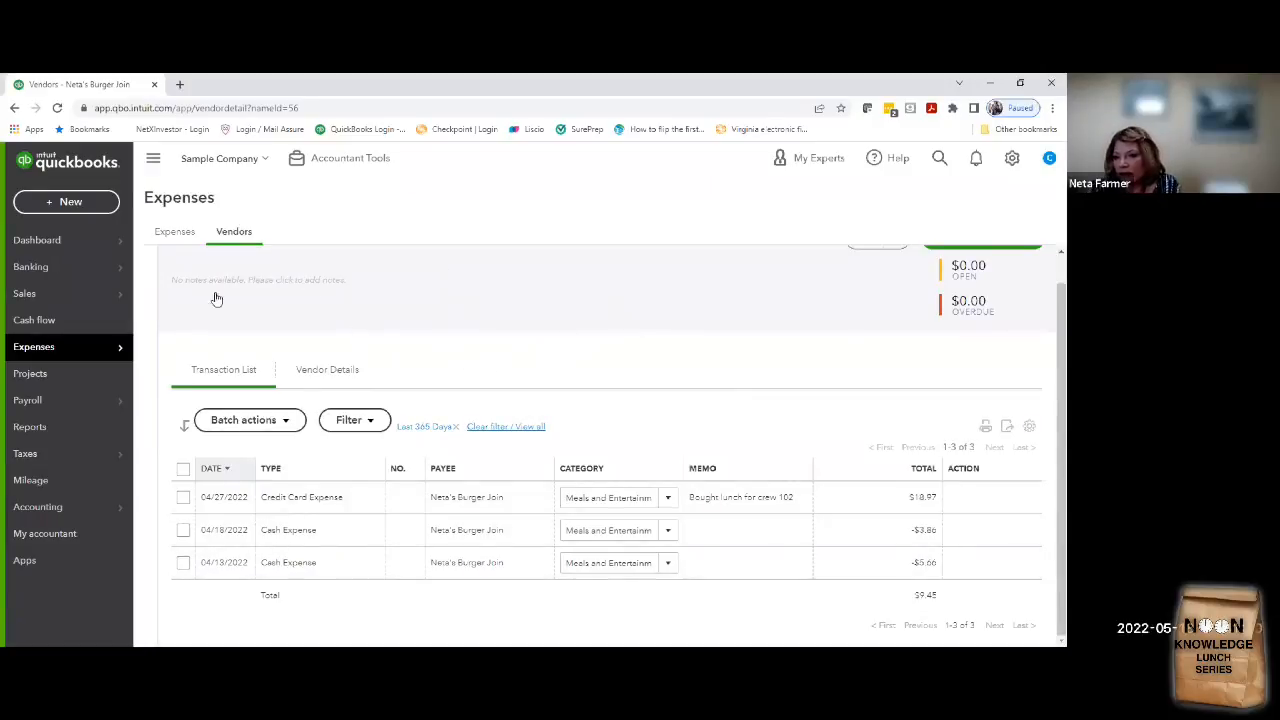
# - Go to the dashboard, open the Checking account's bank transactions for review, and dismiss the bank connection message
pyautogui.moveTo(79, 251)
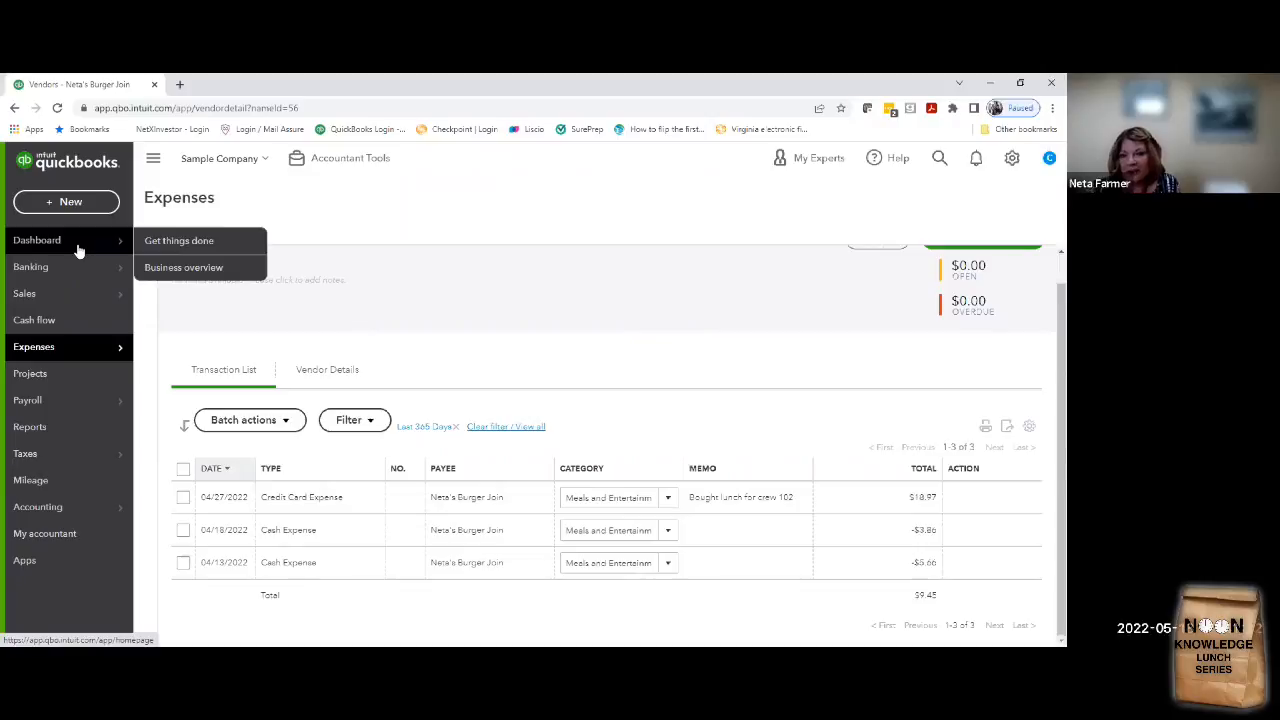
pyautogui.click(79, 251)
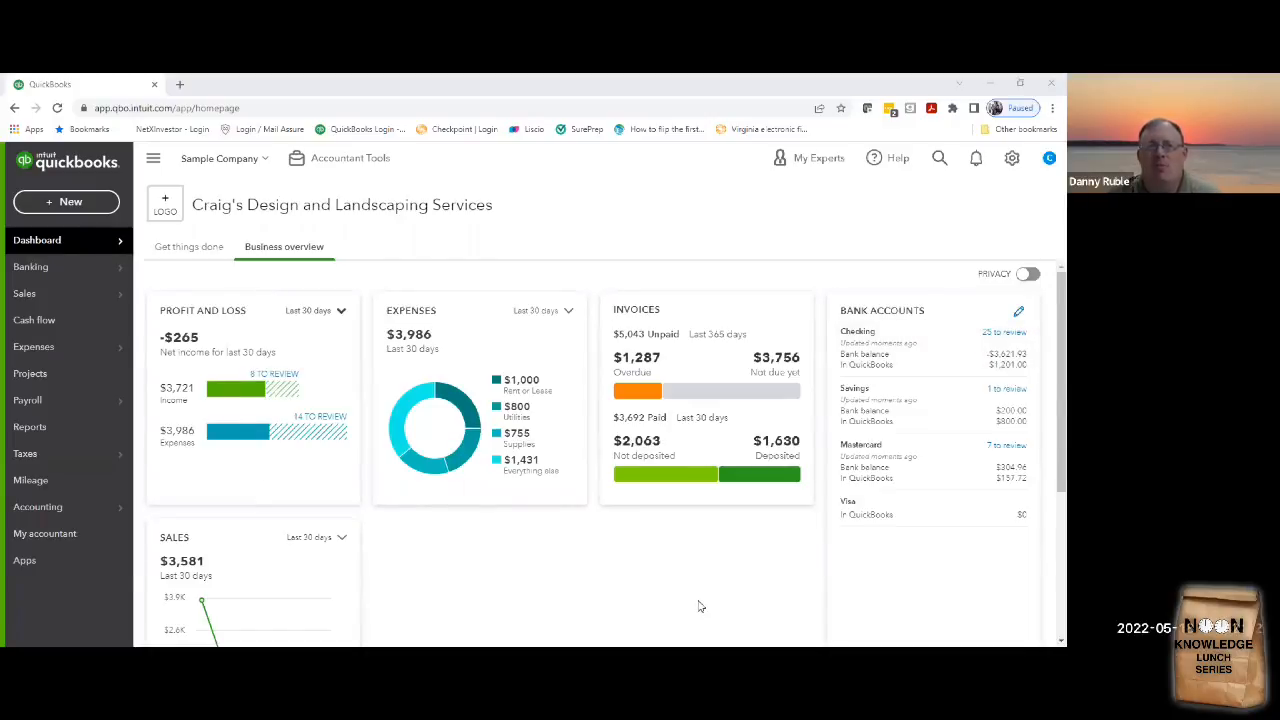
pyautogui.click(908, 345)
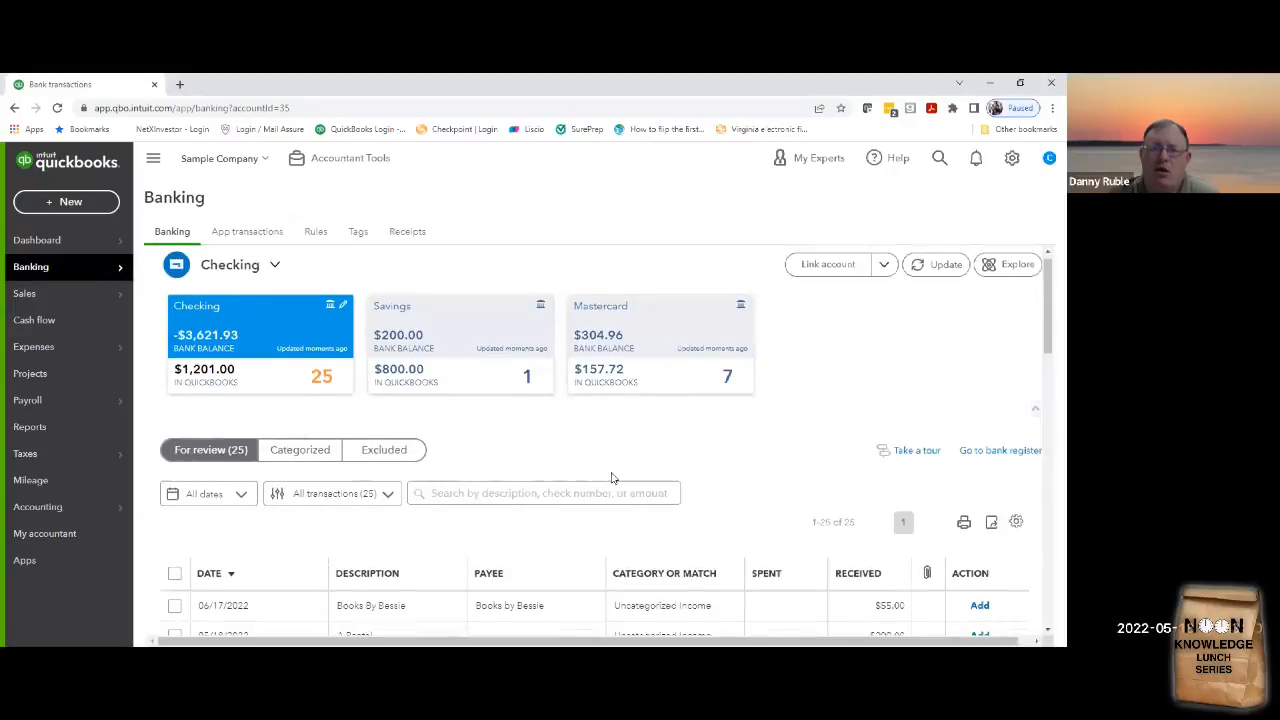
pyautogui.scroll(-2, 610, 475)
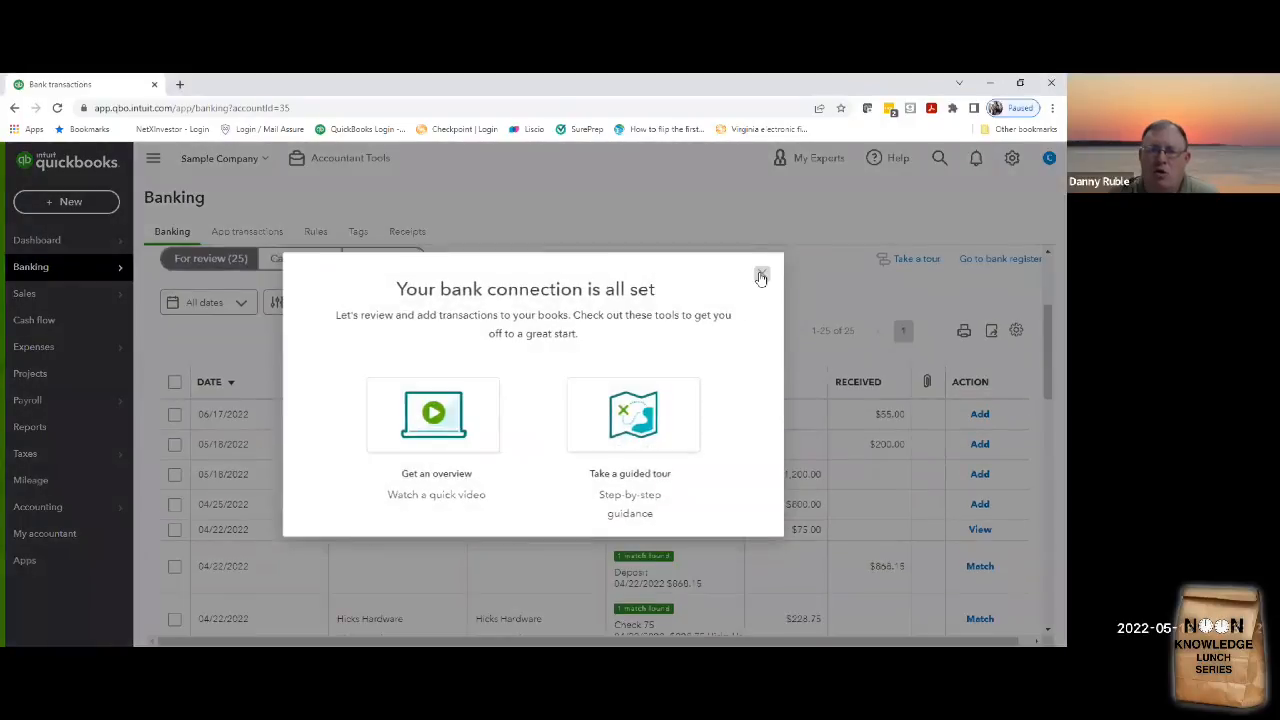
pyautogui.click(760, 274)
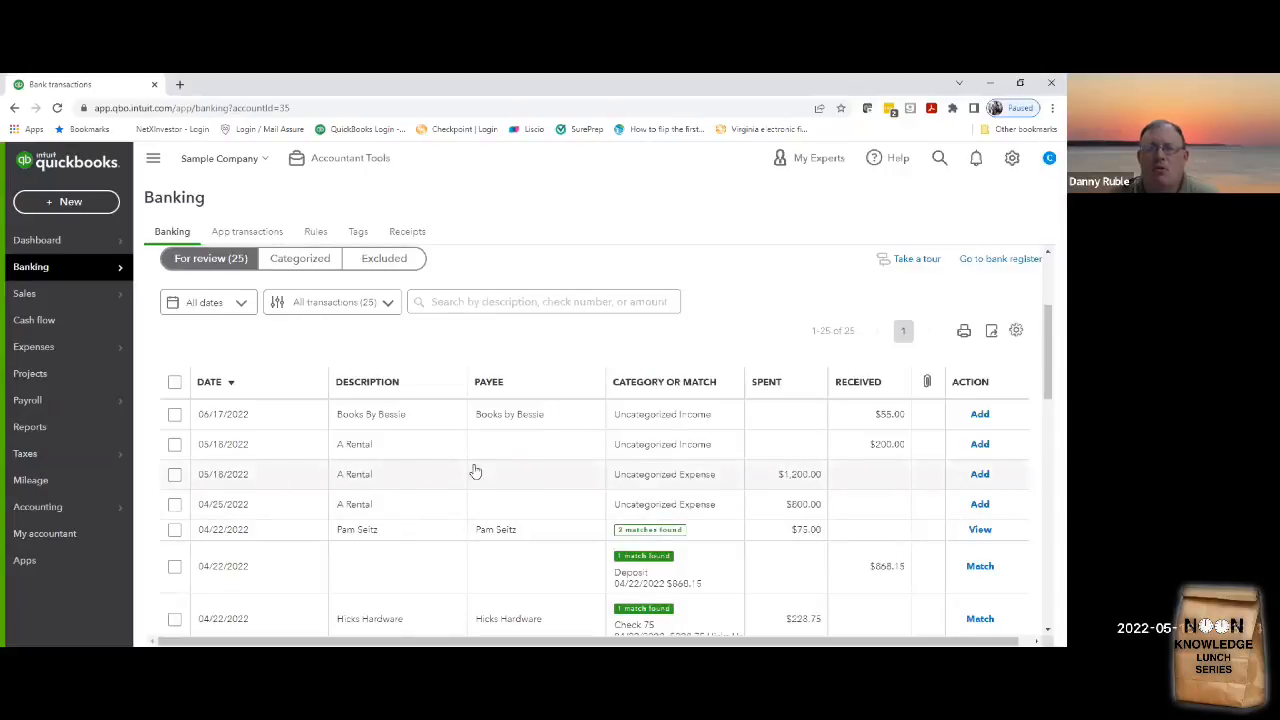
pyautogui.scroll(-2, 600, 470)
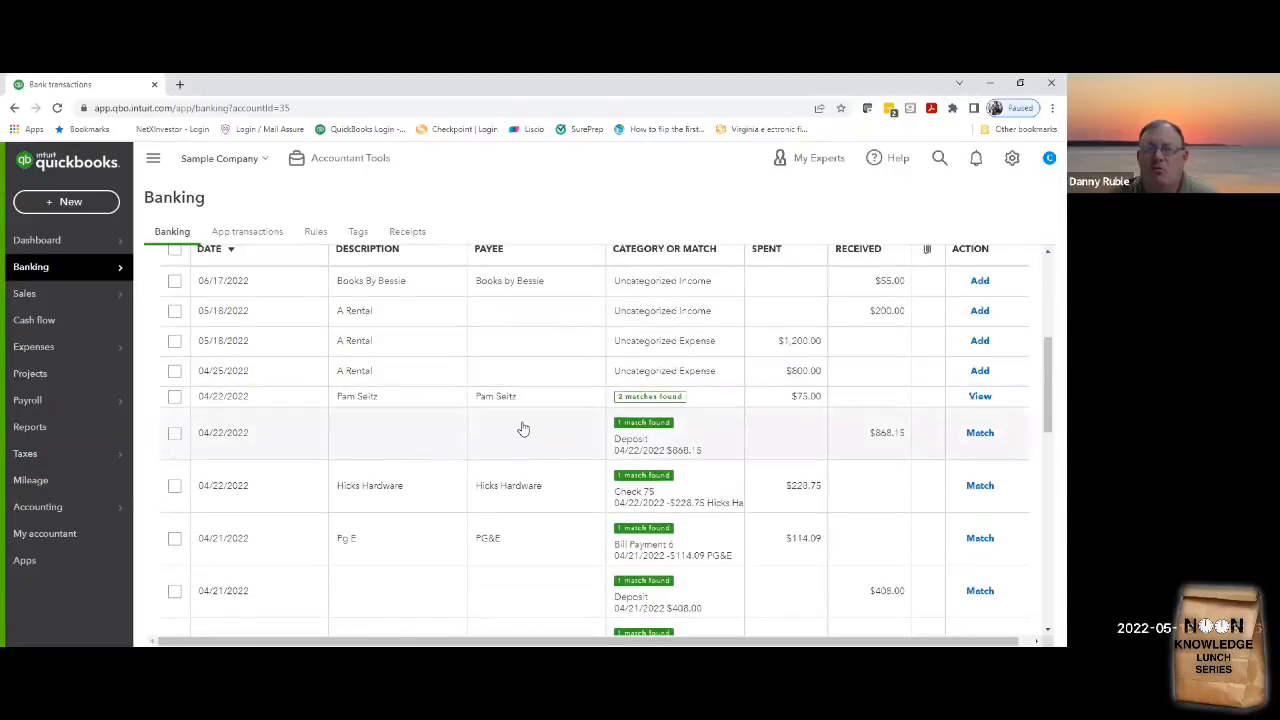
pyautogui.scroll(-5, 528, 426)
pyautogui.scroll(7, 531, 427)
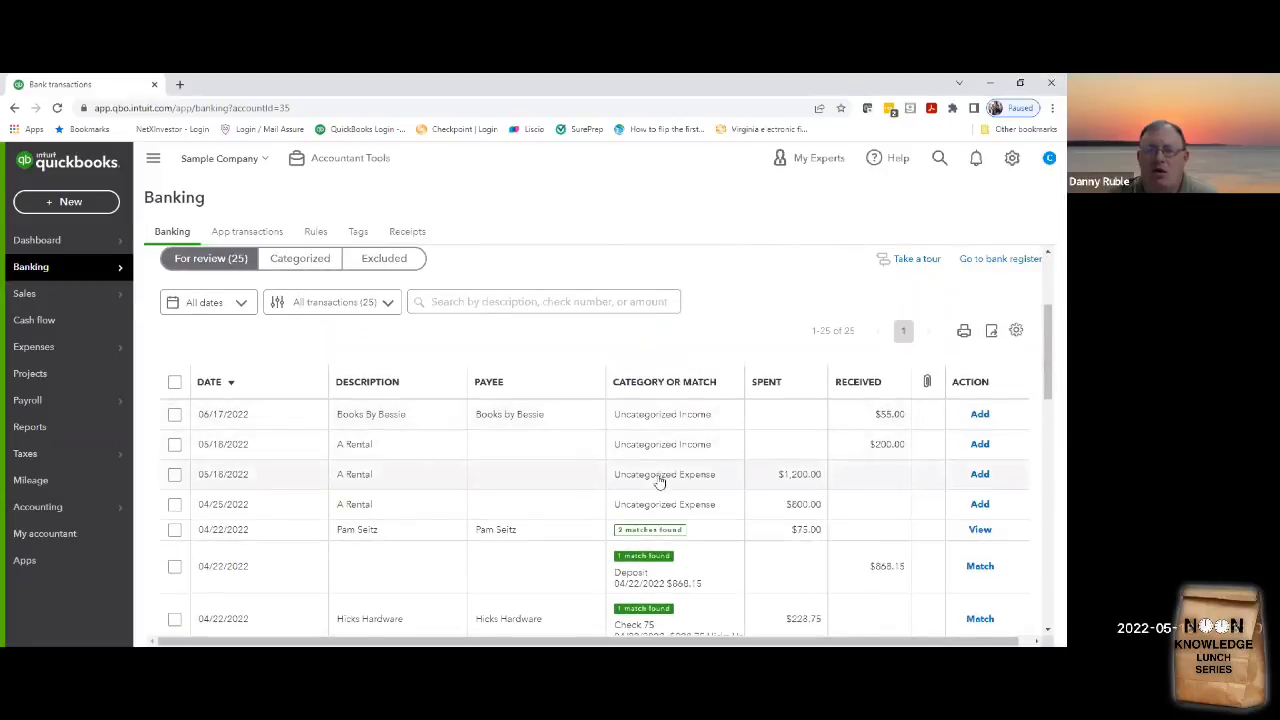
# - Categorize the $1,200.00 A Rental bank transaction as Rent or Lease and add it to the books
pyautogui.click(708, 478)
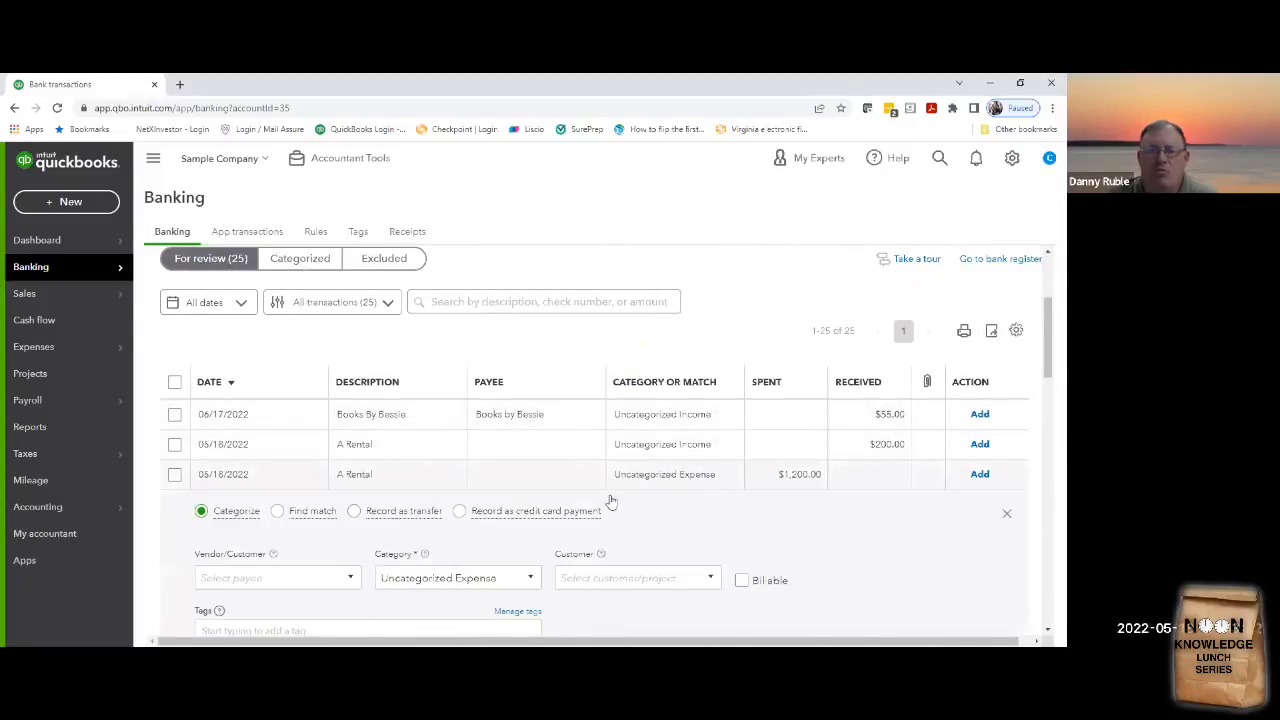
pyautogui.click(530, 579)
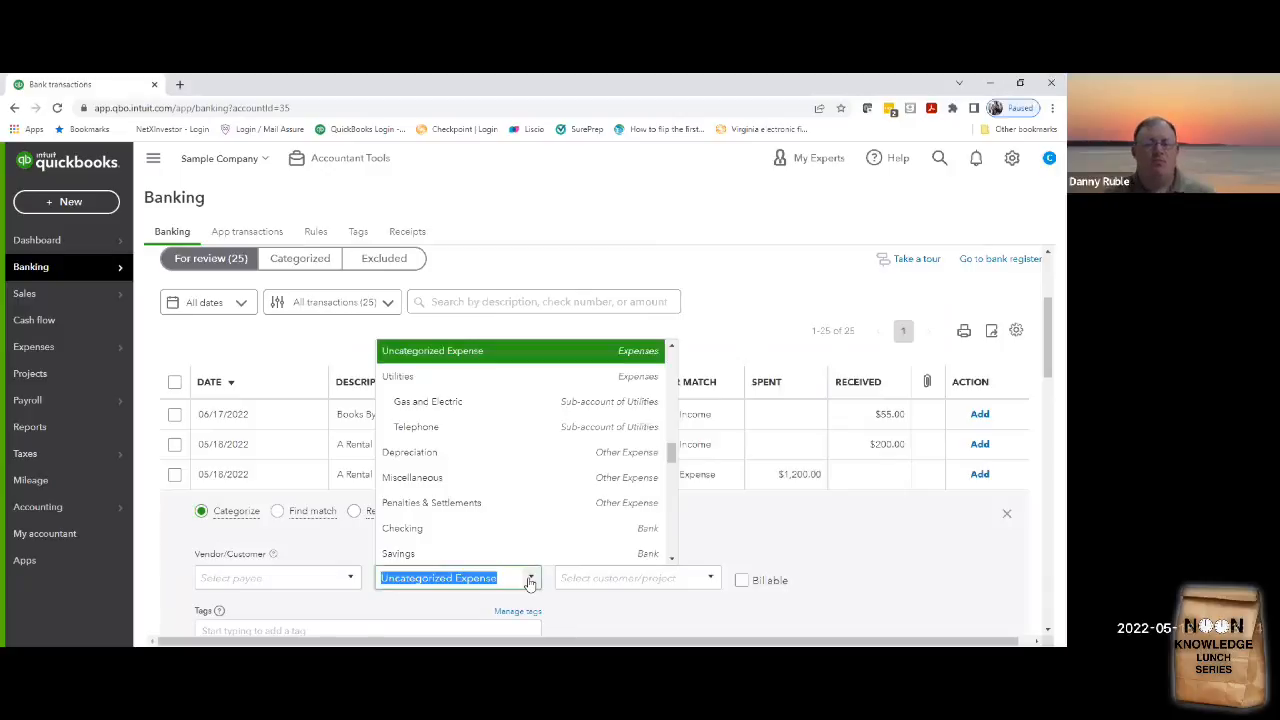
pyautogui.write('rent')
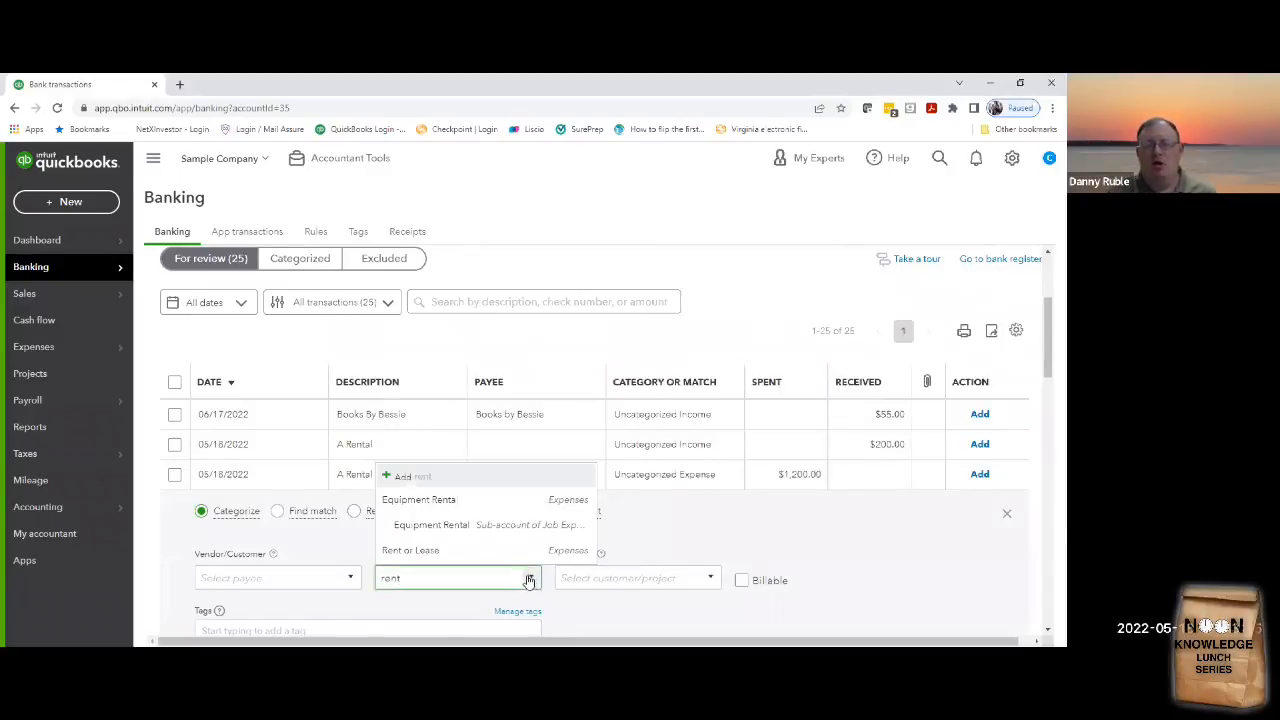
pyautogui.click(532, 553)
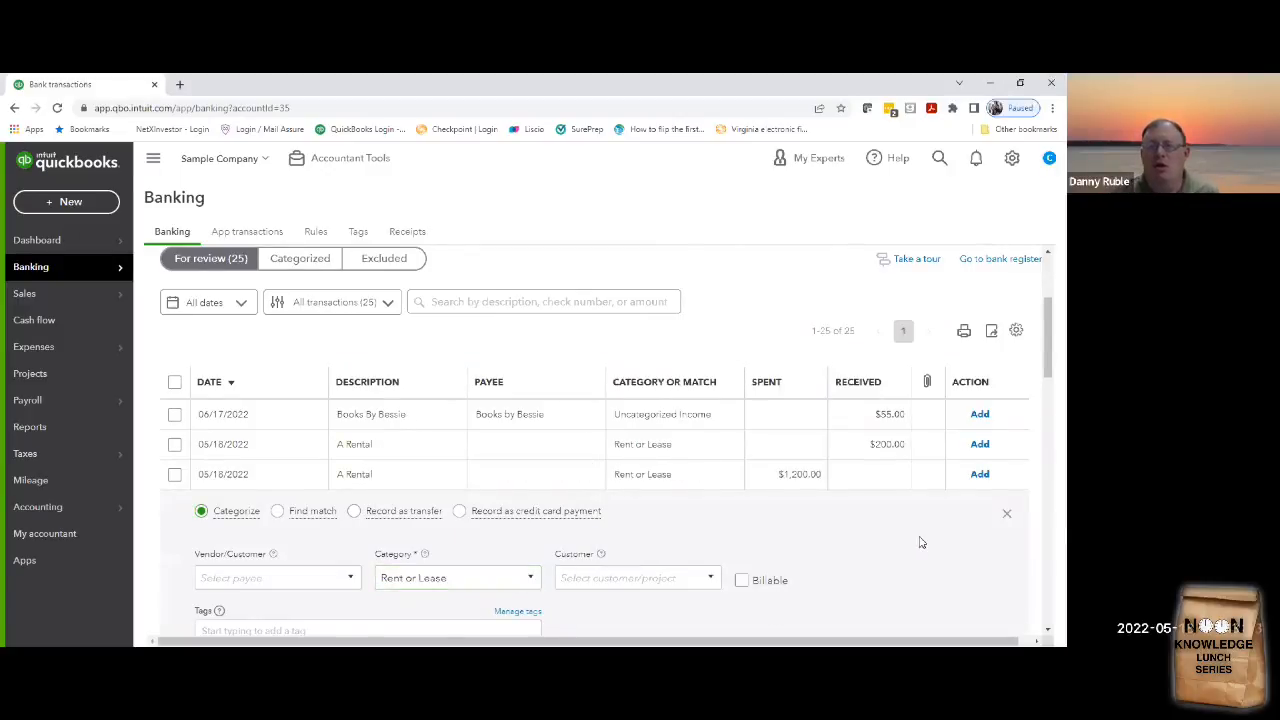
pyautogui.click(968, 476)
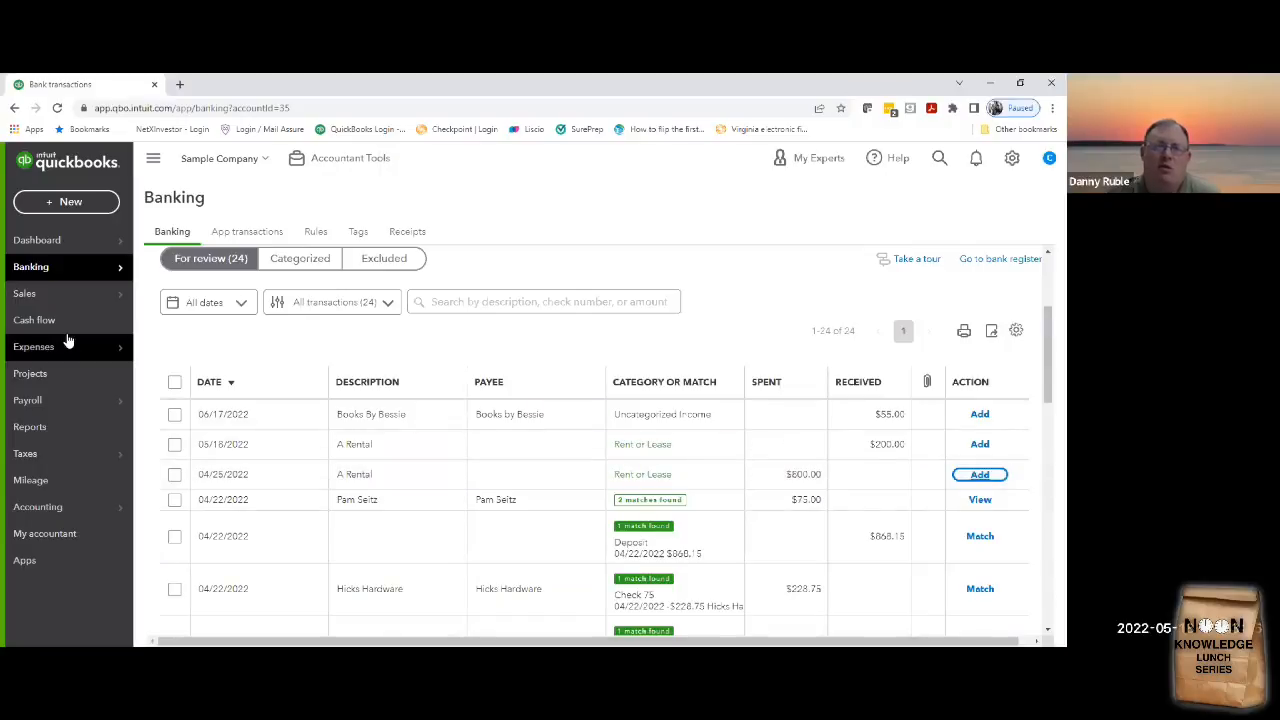
pyautogui.click(95, 205)
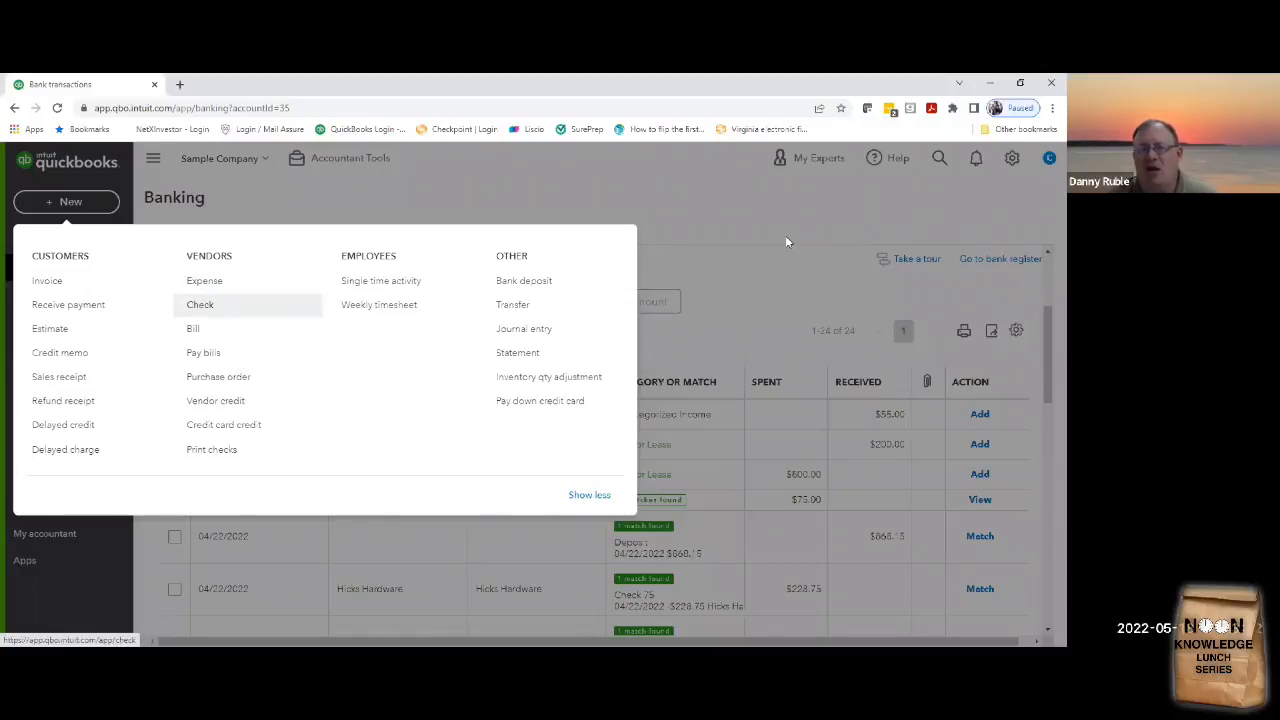
pyautogui.click(734, 216)
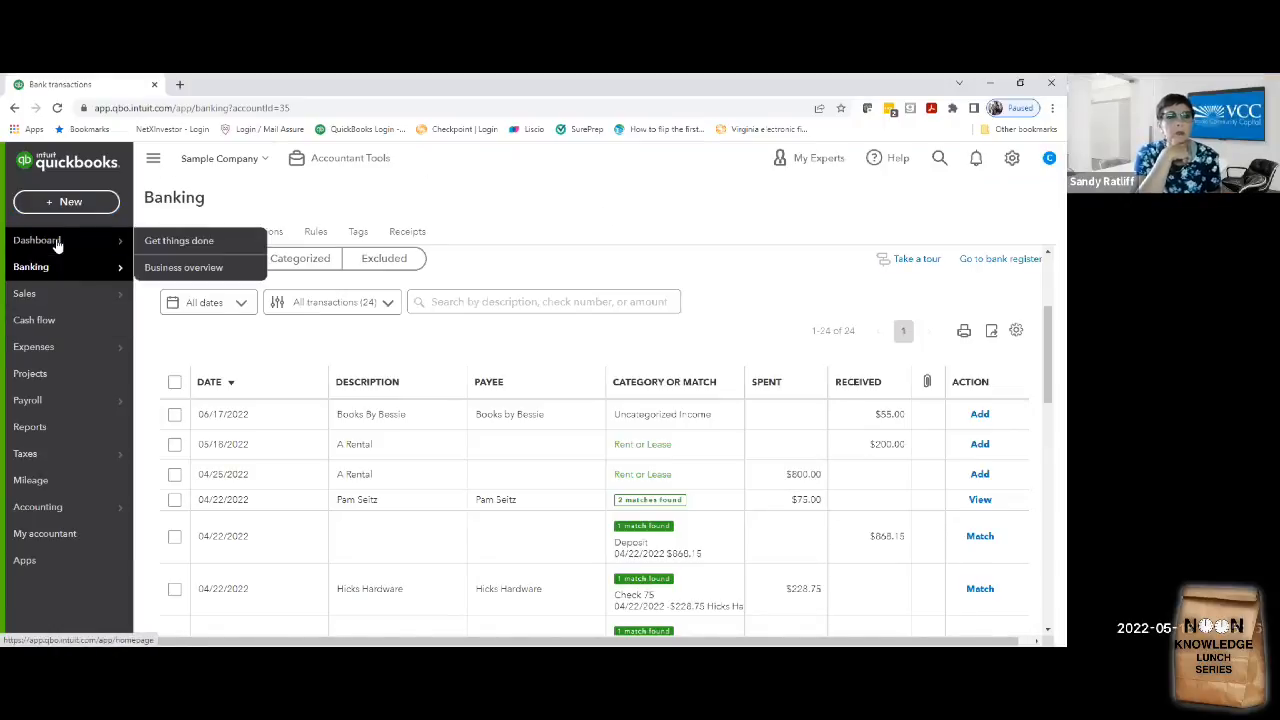
# - Return to the dashboard and reopen the Checking account's list of bank transactions for review
pyautogui.click(57, 243)
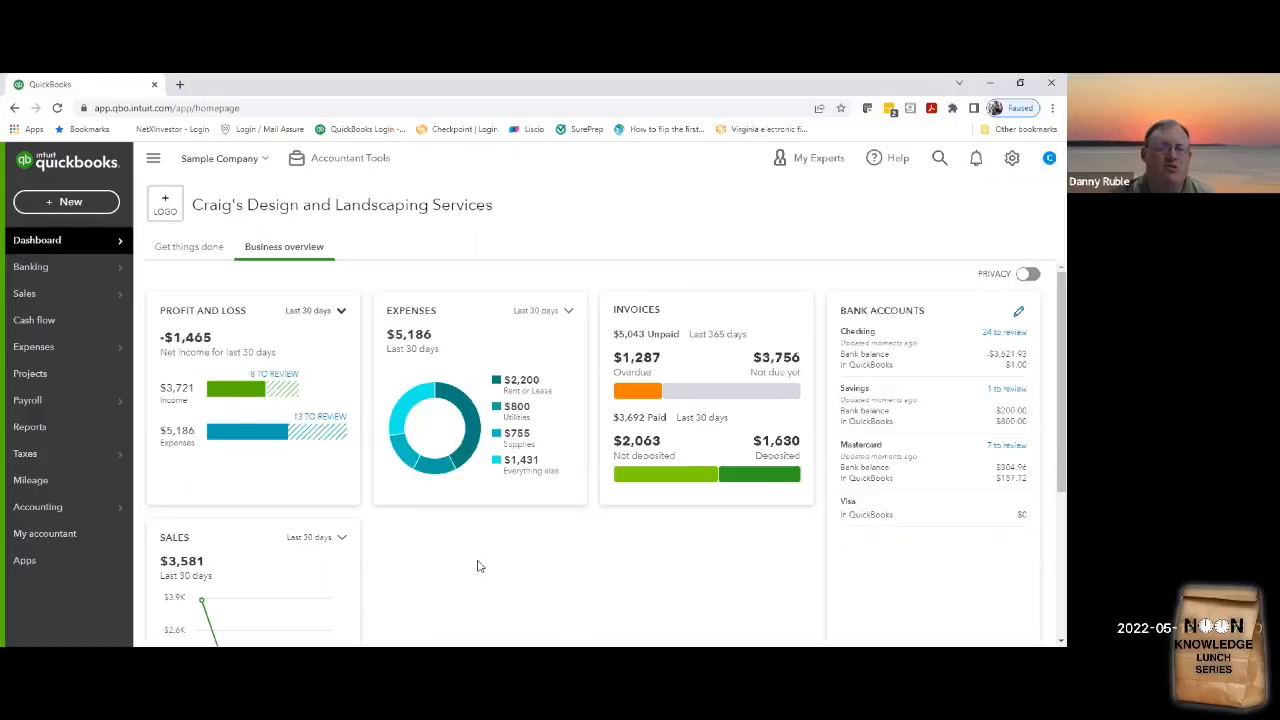
pyautogui.click(918, 345)
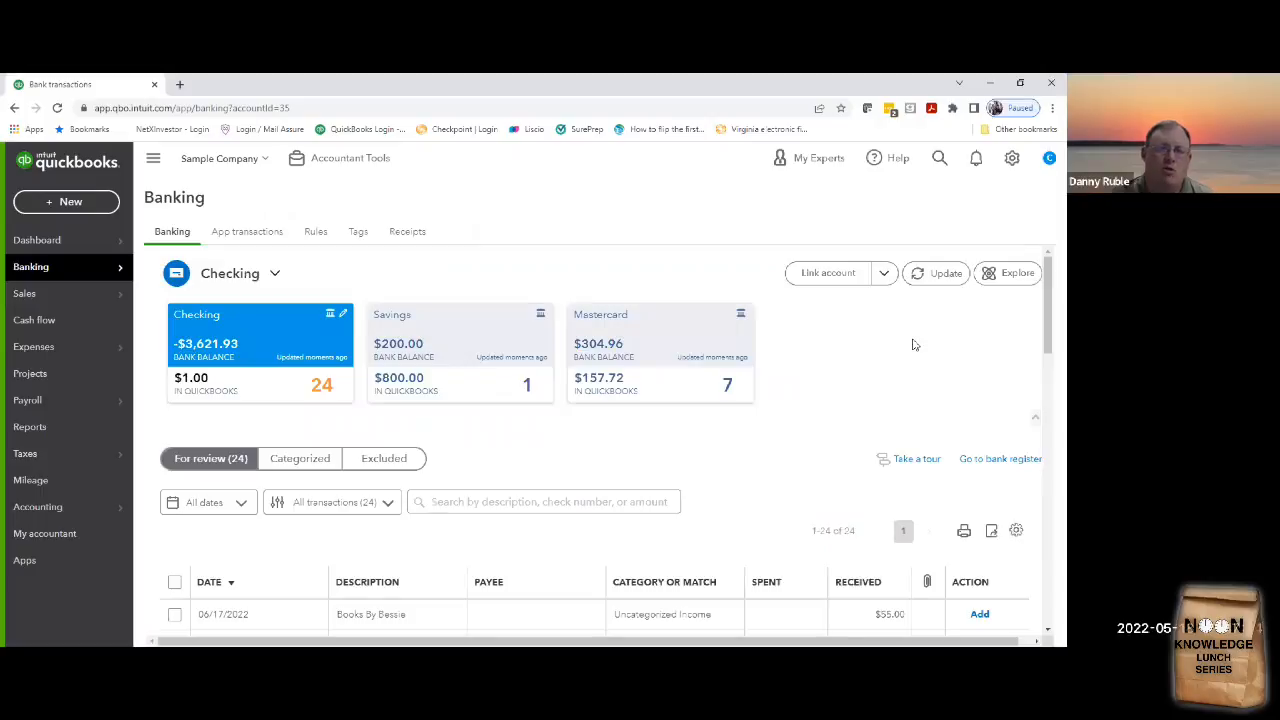
pyautogui.scroll(-2, 914, 343)
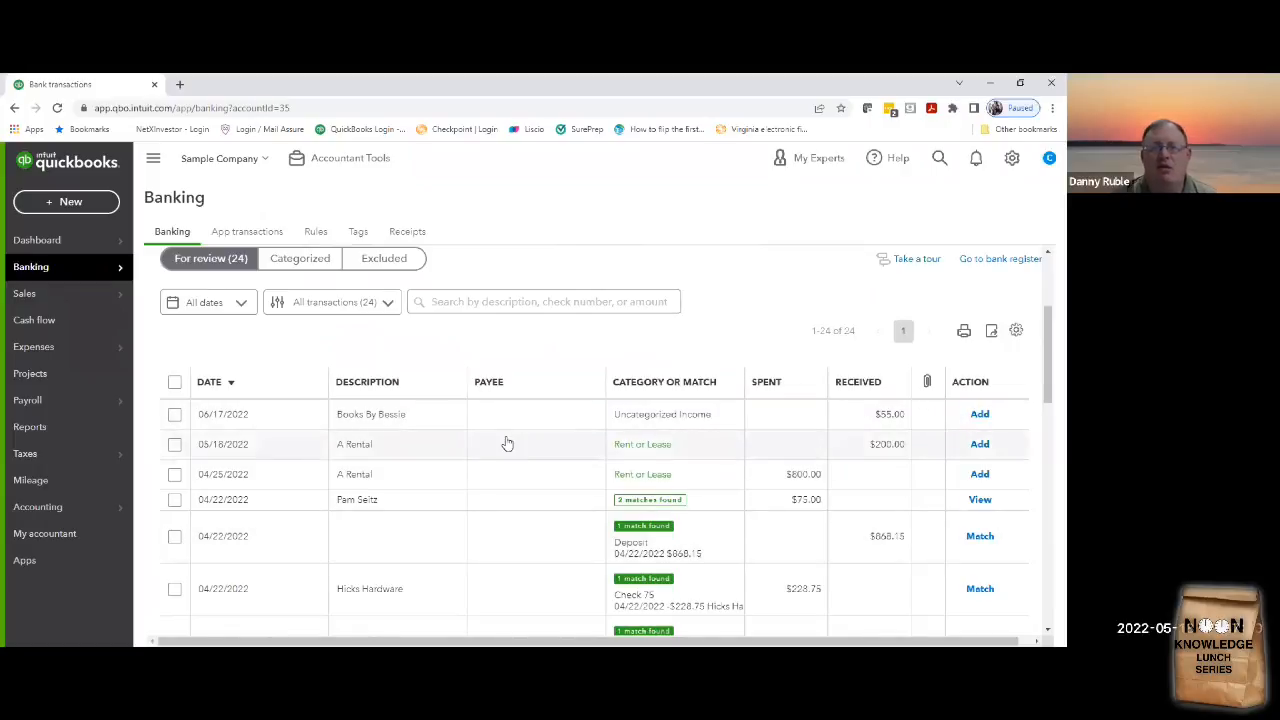
pyautogui.scroll(-1, 507, 444)
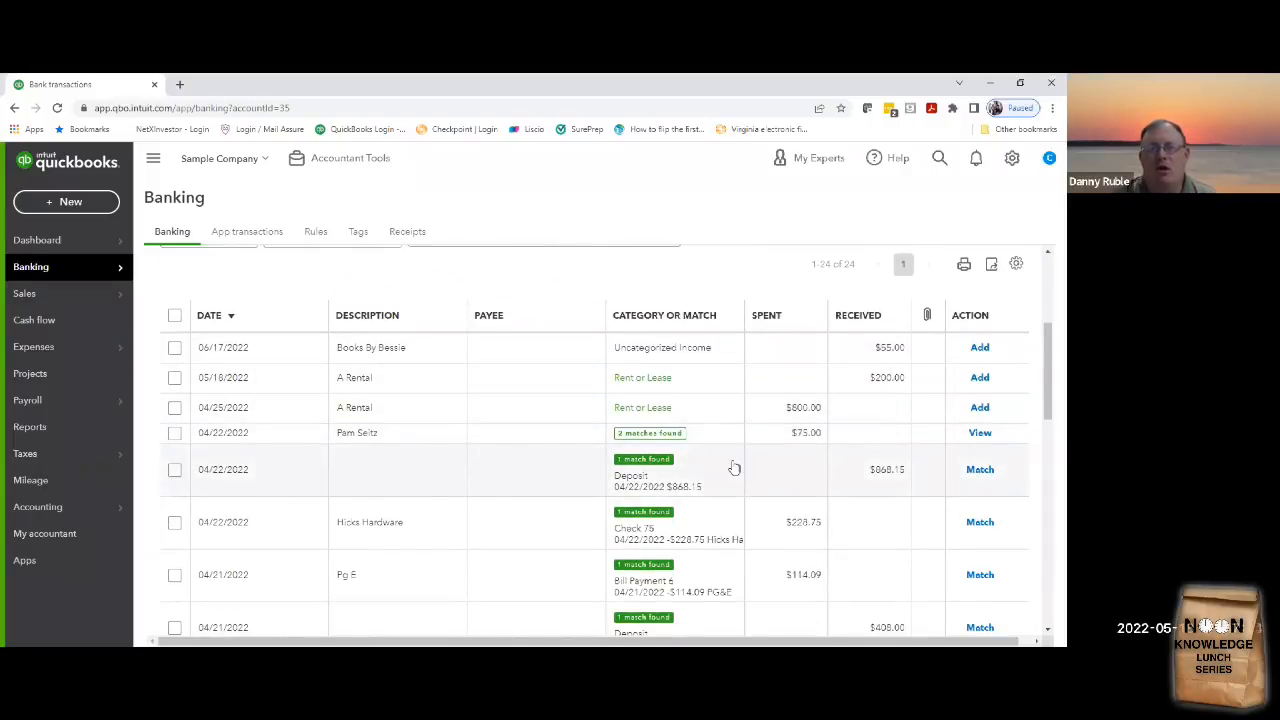
# - Examine the suggested match for the $868.15 deposit dated 04/22/2022 and close its details without matching
pyautogui.click(788, 472)
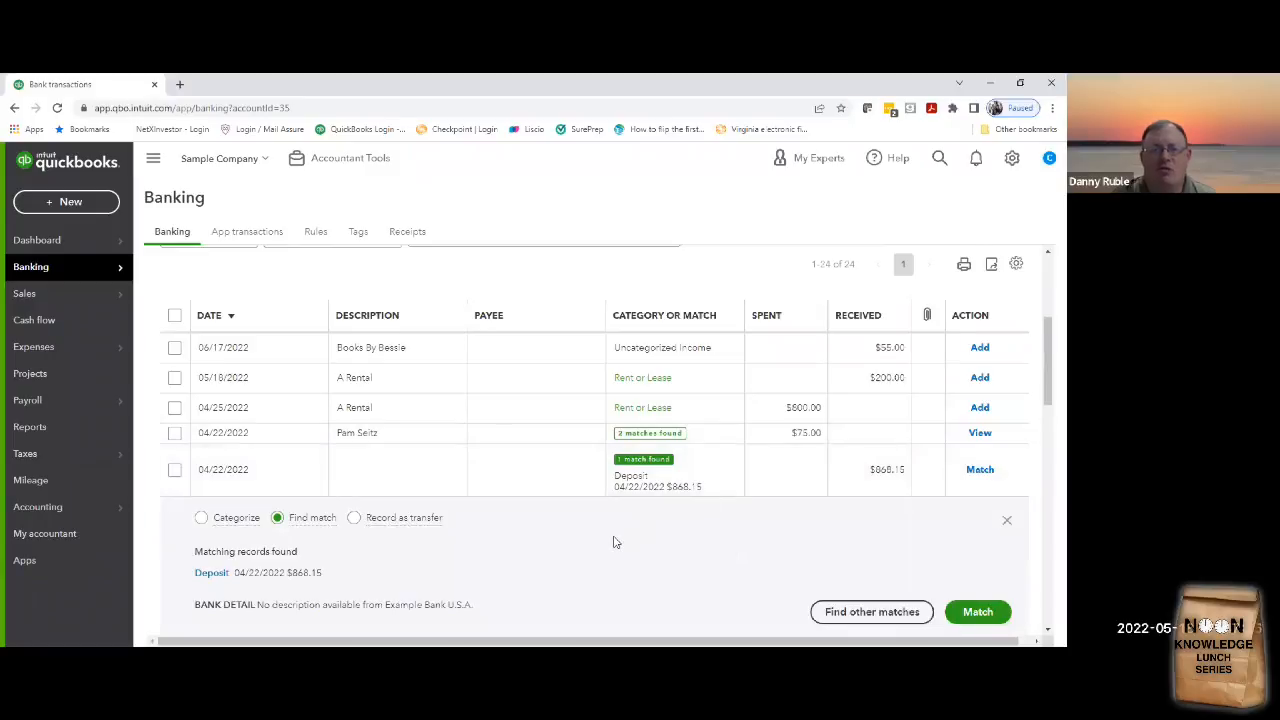
pyautogui.scroll(-1, 613, 541)
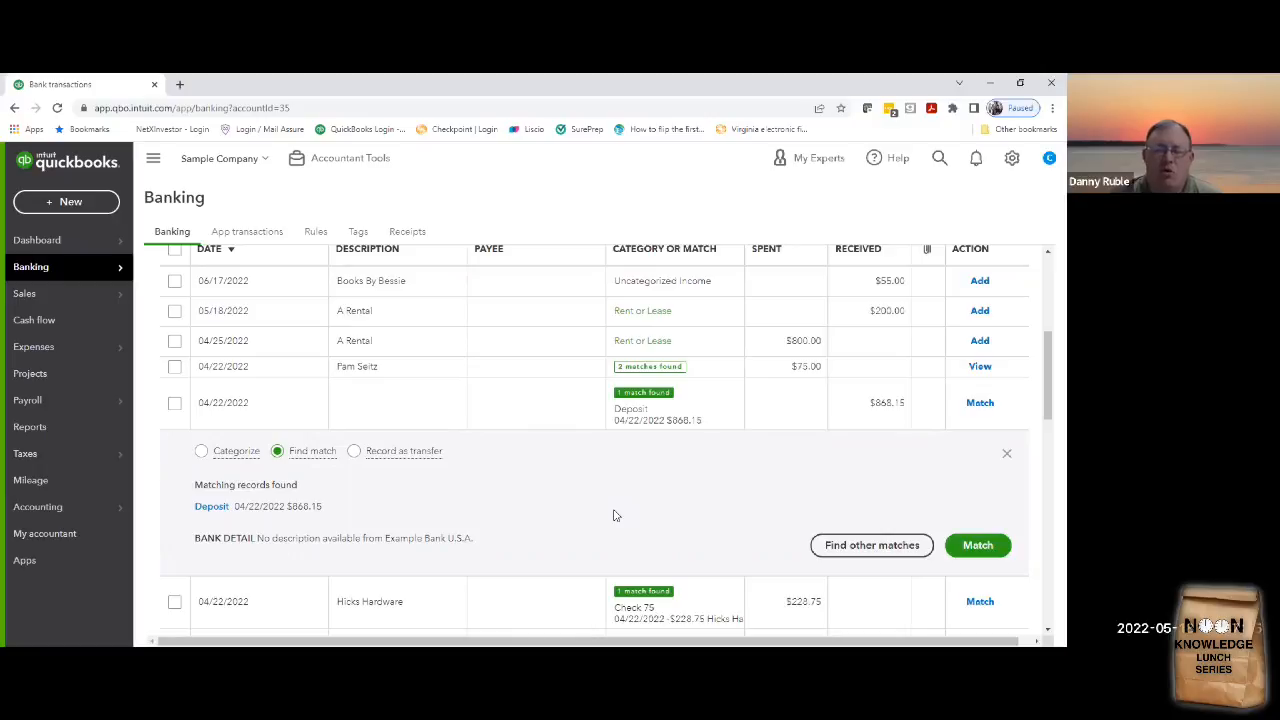
pyautogui.click(1005, 452)
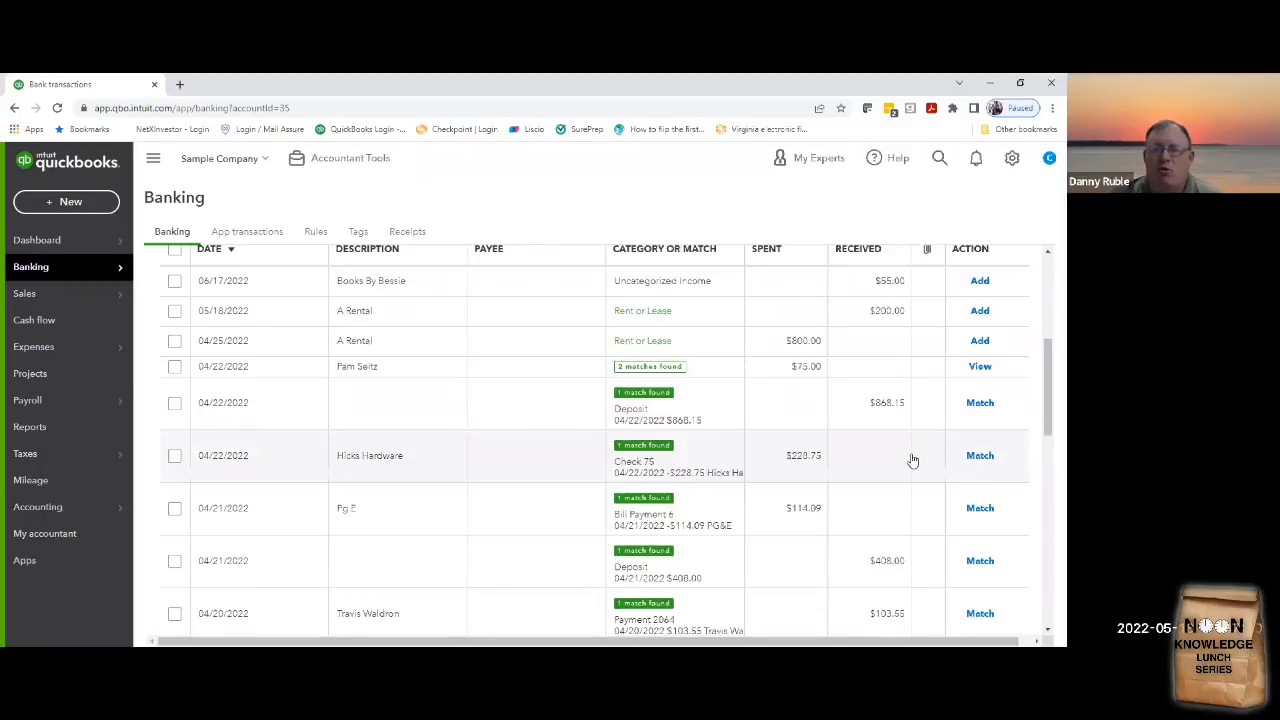
# - Look through the rest of the review list, examine the categorization details of the $200.00 A Rental receipt, and close them without adding it
pyautogui.scroll(-8, 912, 460)
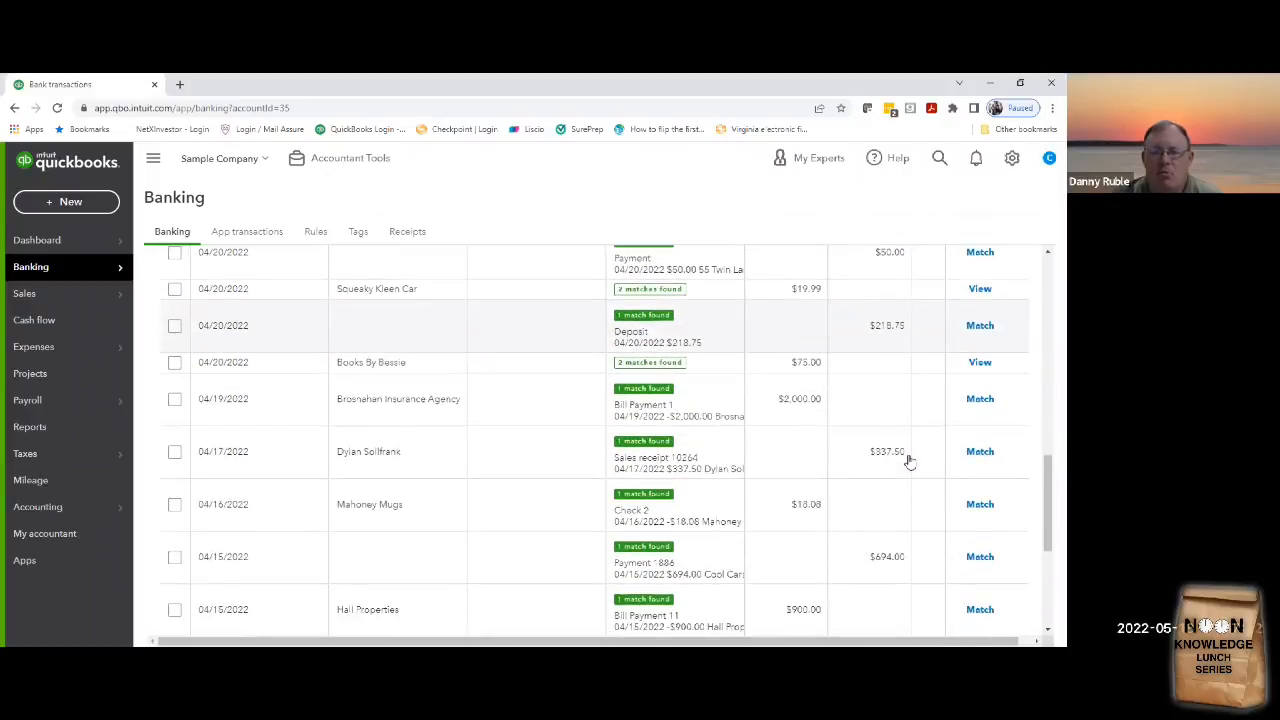
pyautogui.scroll(-5, 910, 462)
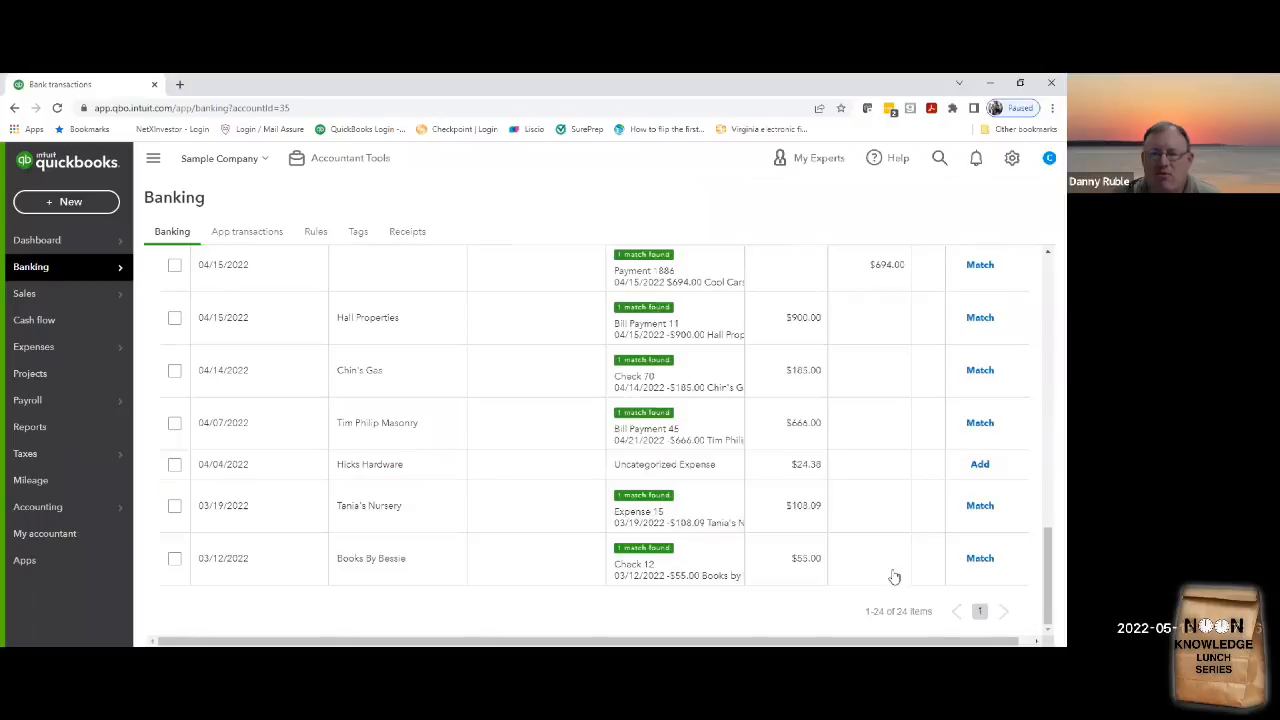
pyautogui.scroll(5, 897, 512)
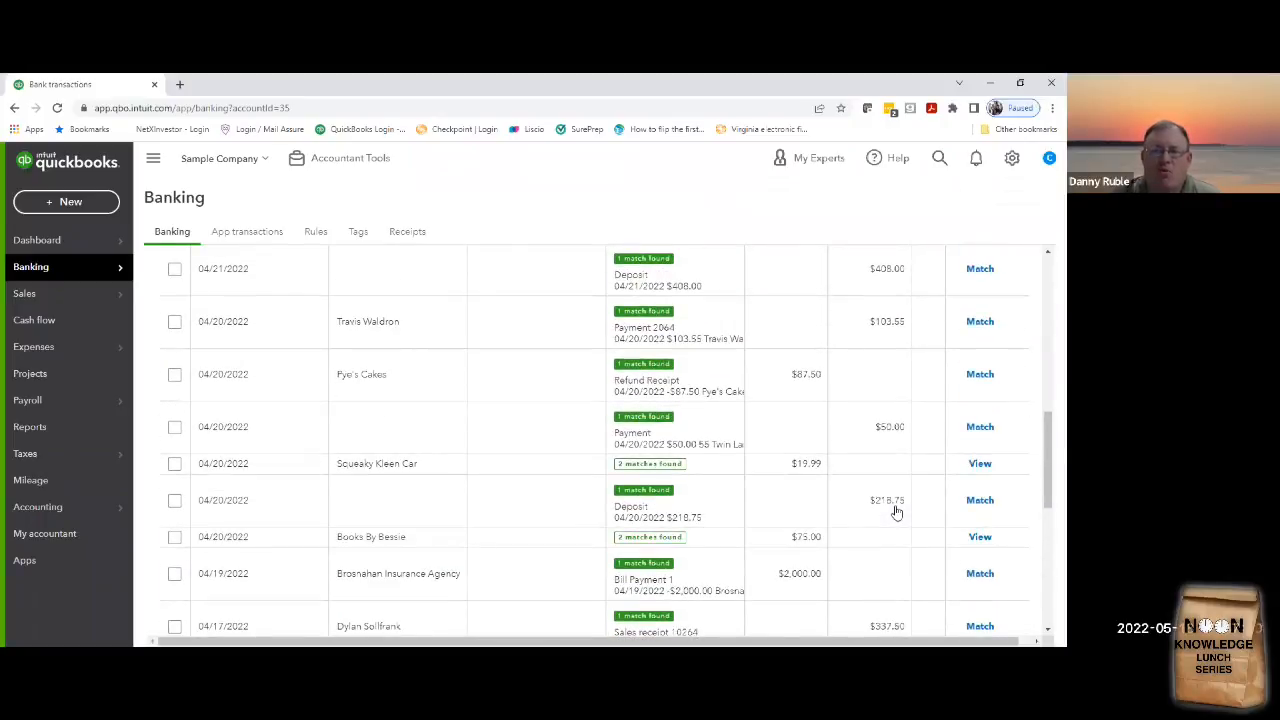
pyautogui.scroll(8, 897, 512)
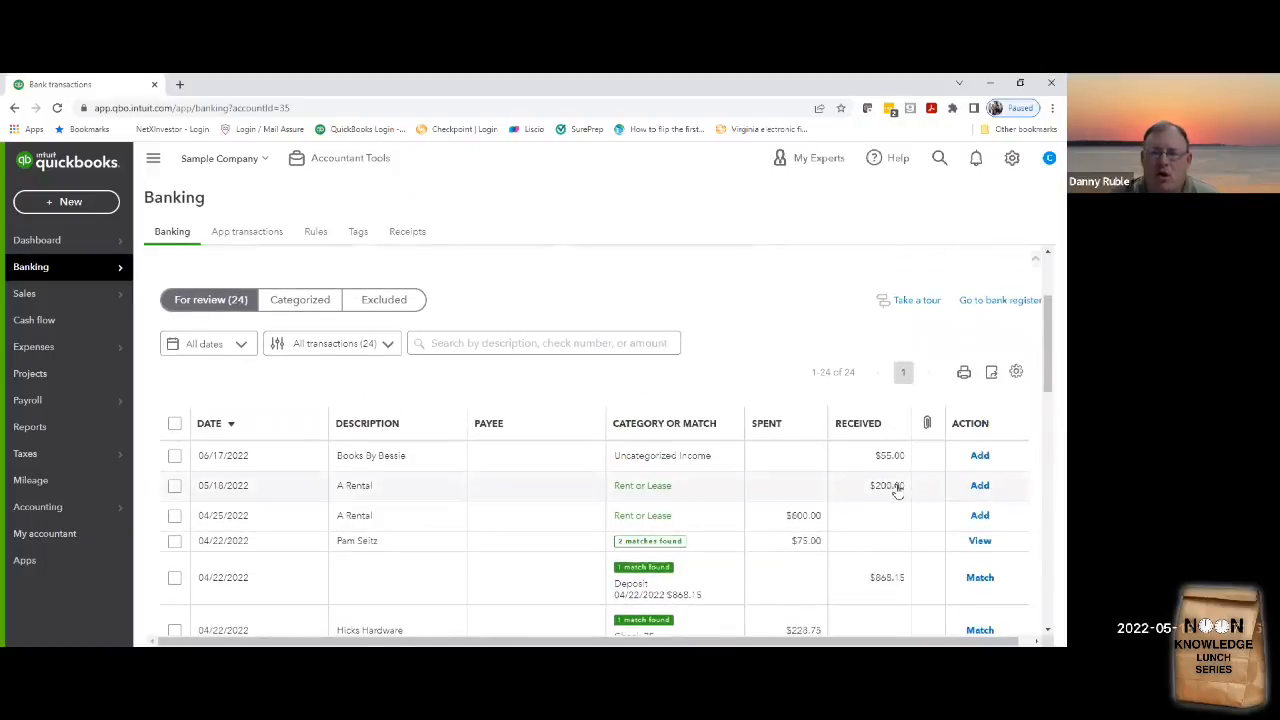
pyautogui.click(897, 488)
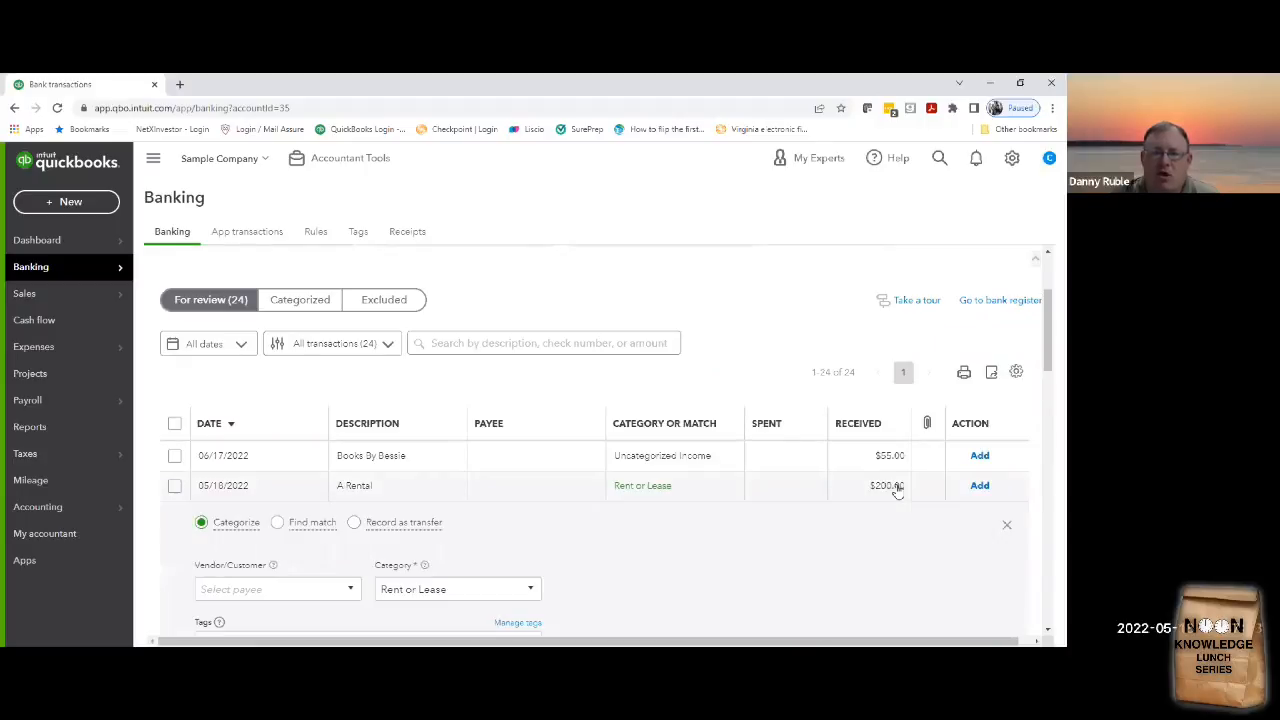
pyautogui.scroll(-1, 843, 563)
pyautogui.scroll(-1, 843, 563)
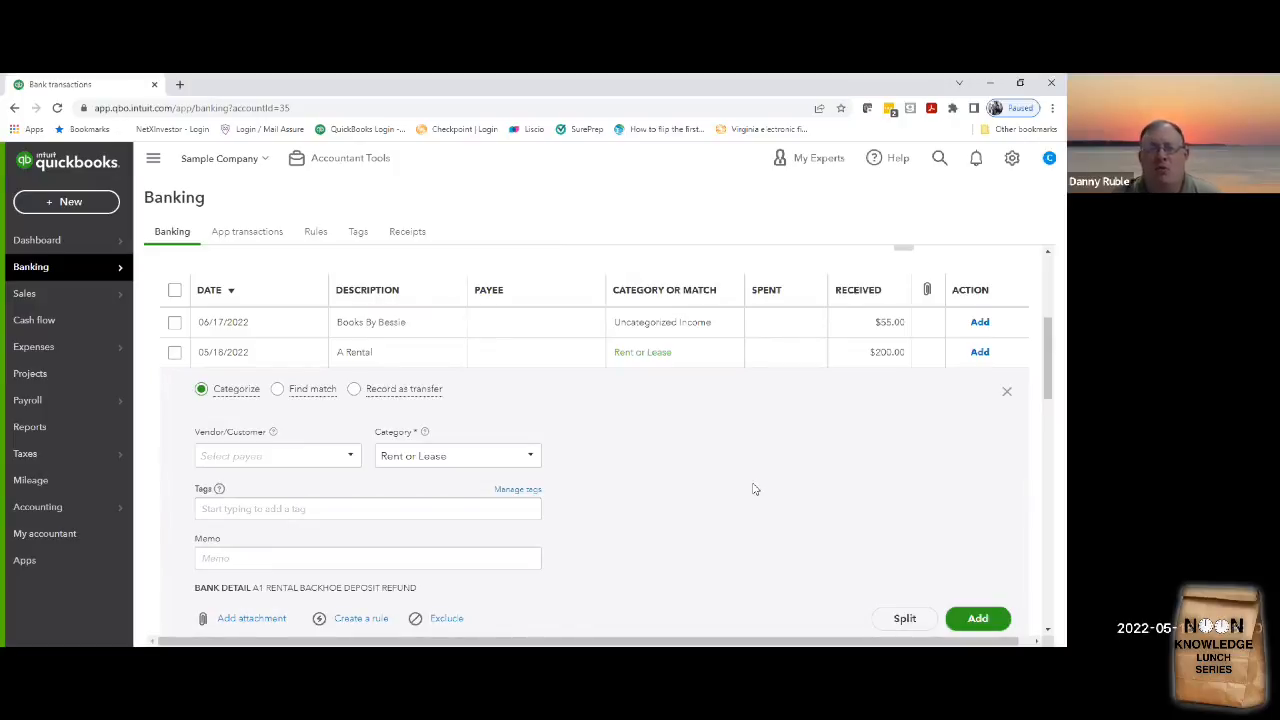
pyautogui.click(351, 458)
pyautogui.click(351, 458)
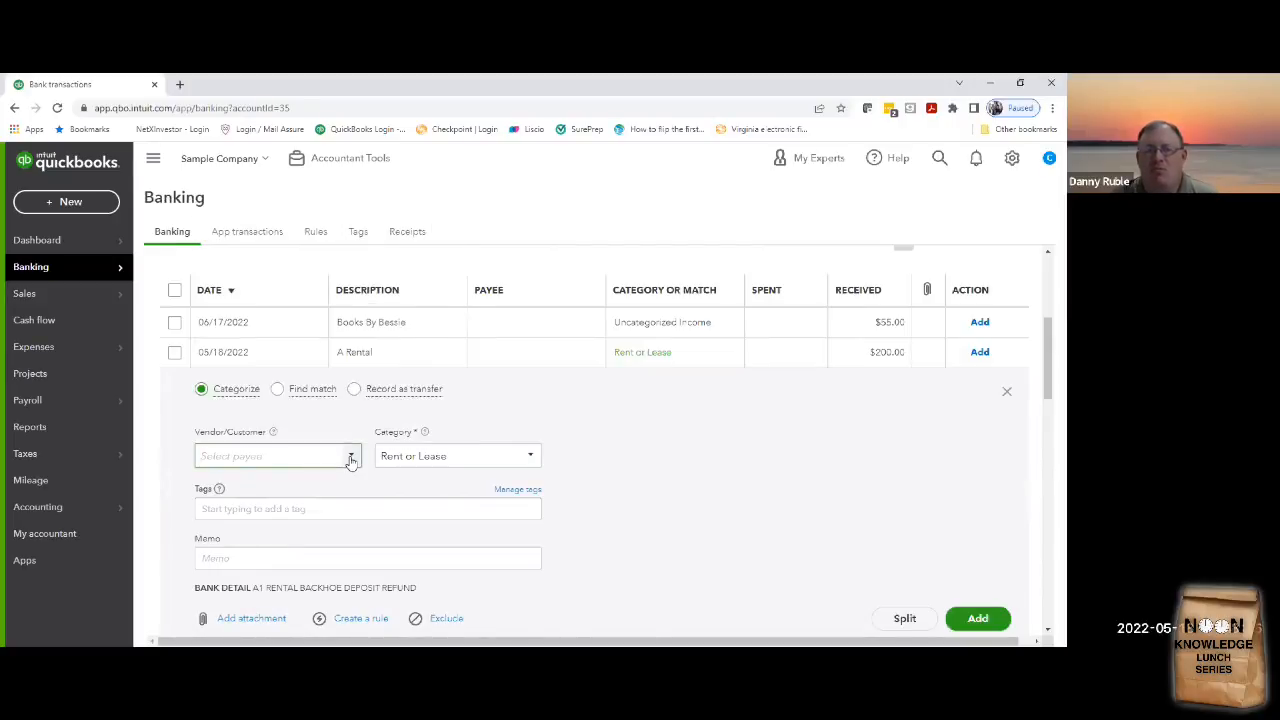
pyautogui.scroll(-1, 374, 527)
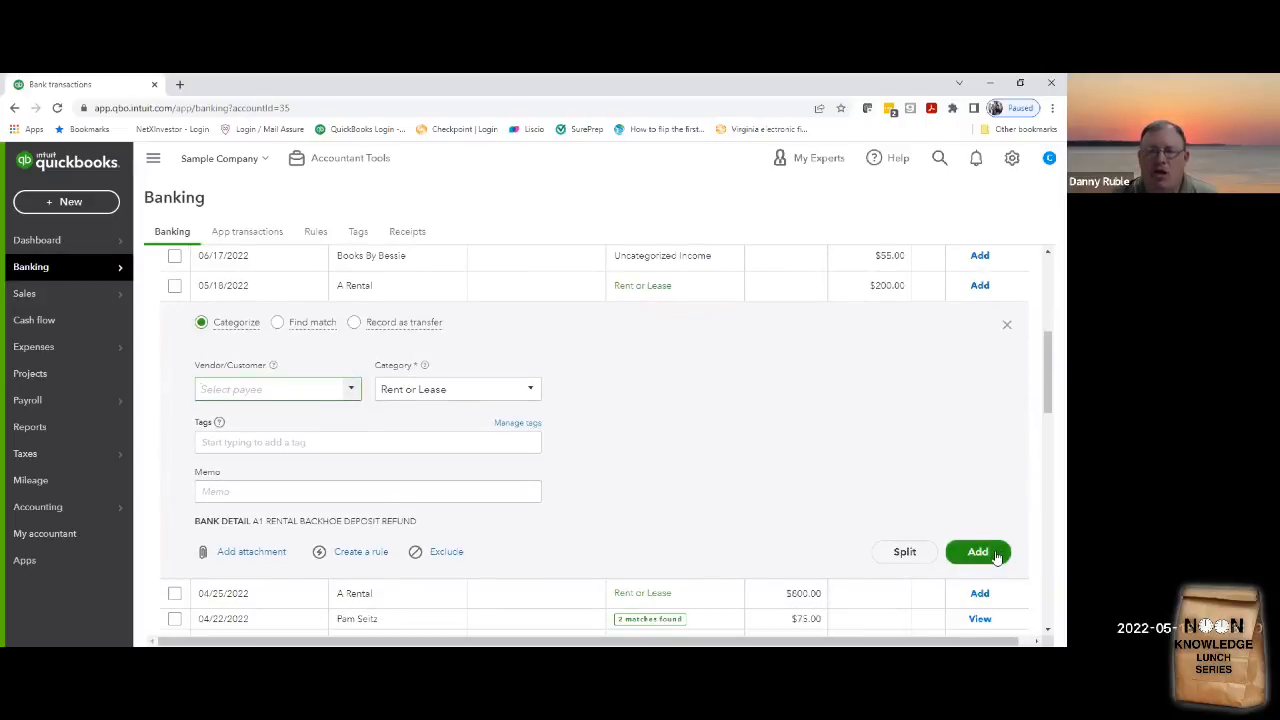
pyautogui.click(1006, 328)
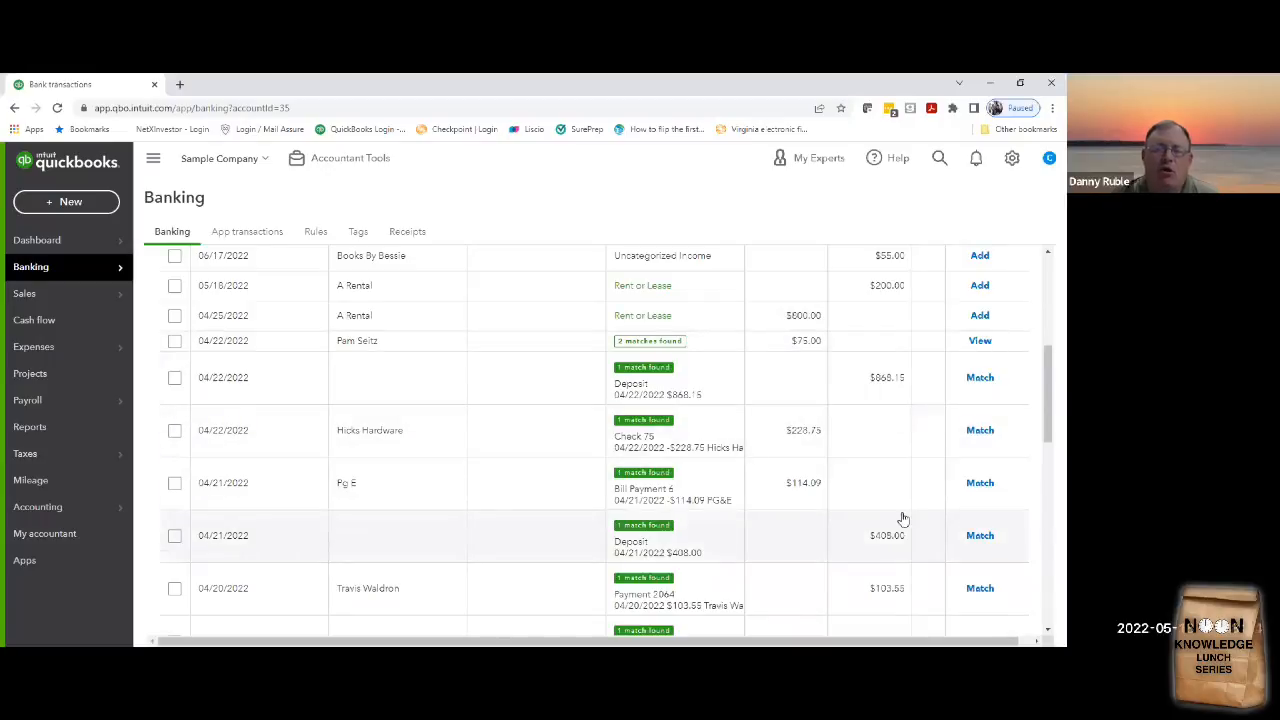
pyautogui.scroll(3, 903, 519)
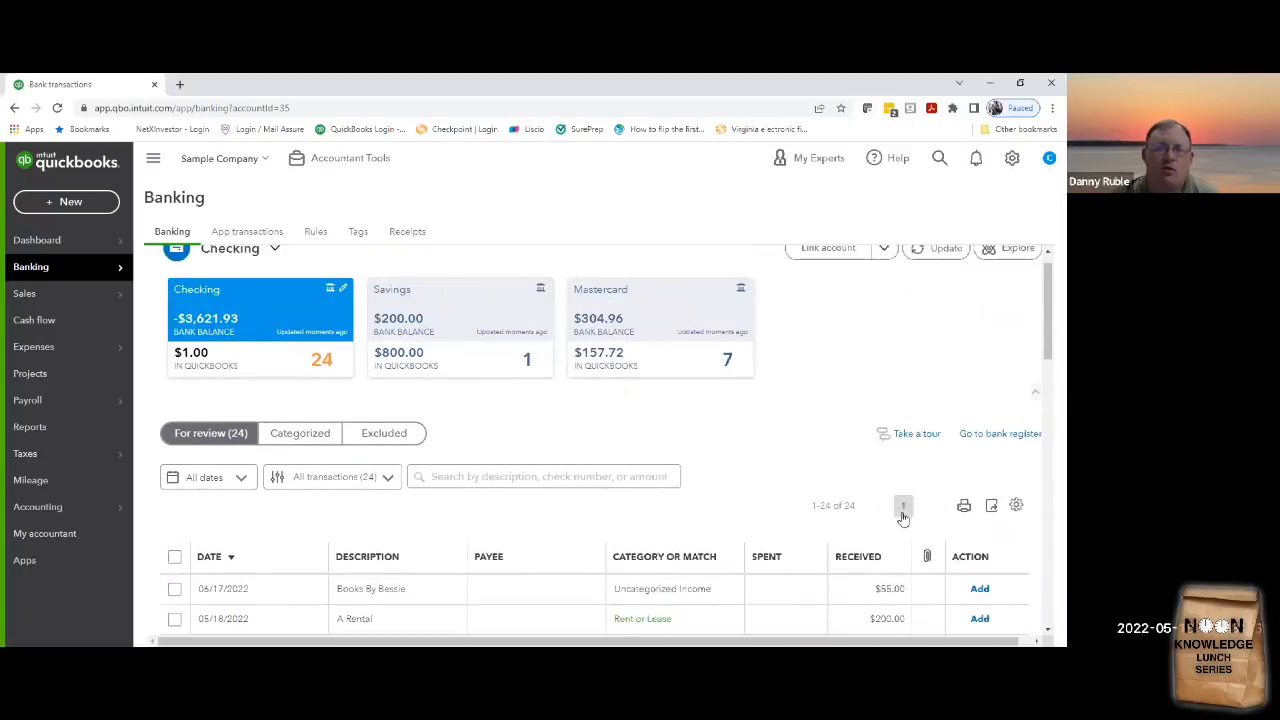
pyautogui.scroll(-3, 903, 519)
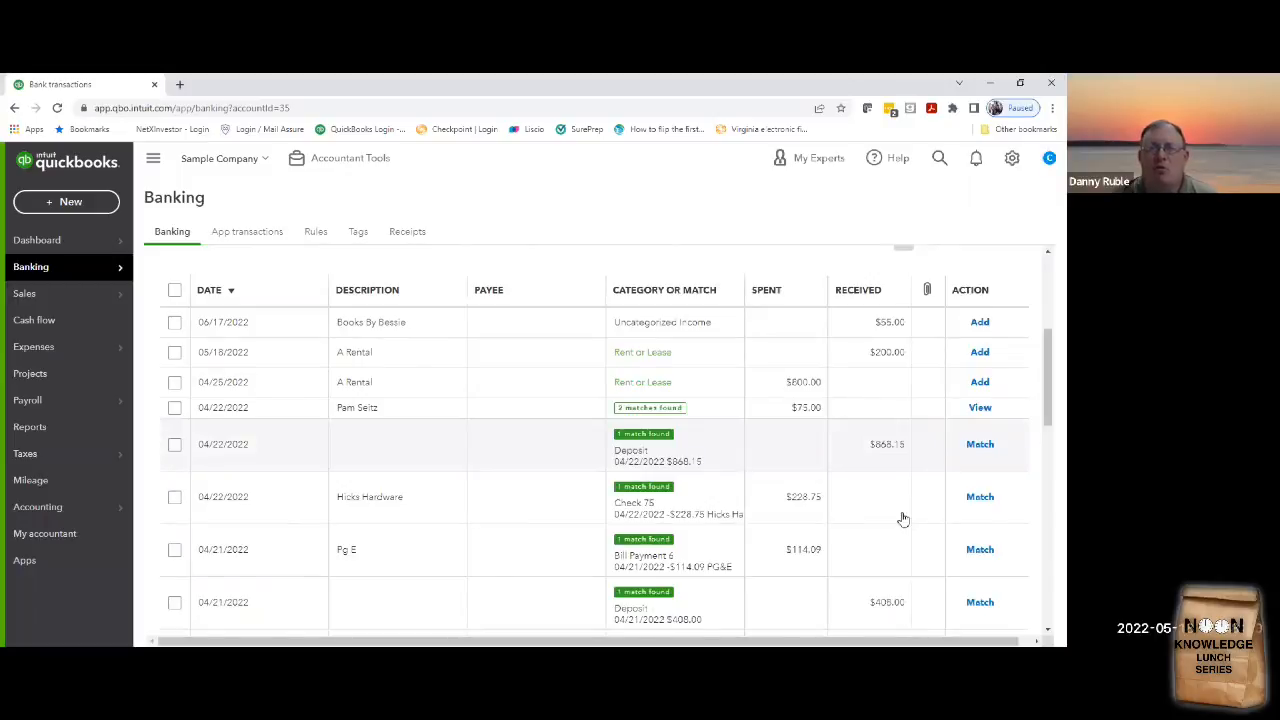
# - Run the accounts receivable aging summary report and drill into Red Rock Diner's 61-90 days past due amount to open the underlying invoice
pyautogui.scroll(1, 903, 519)
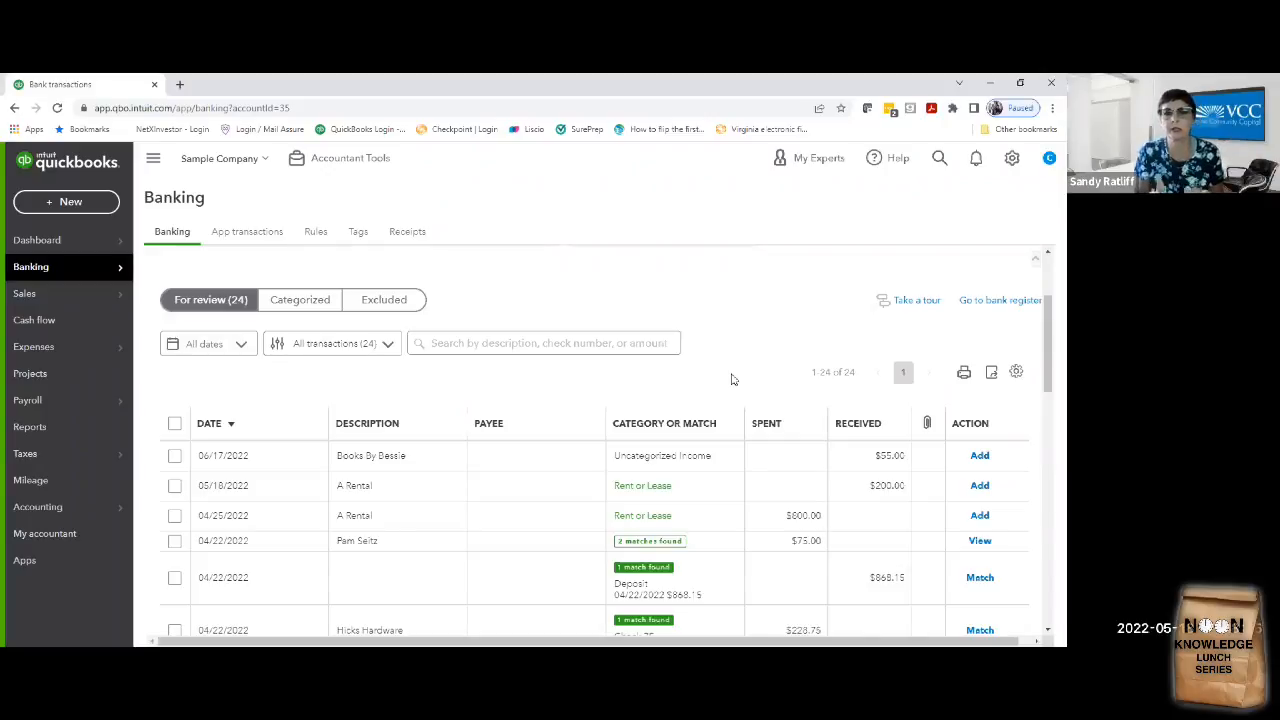
pyautogui.click(58, 436)
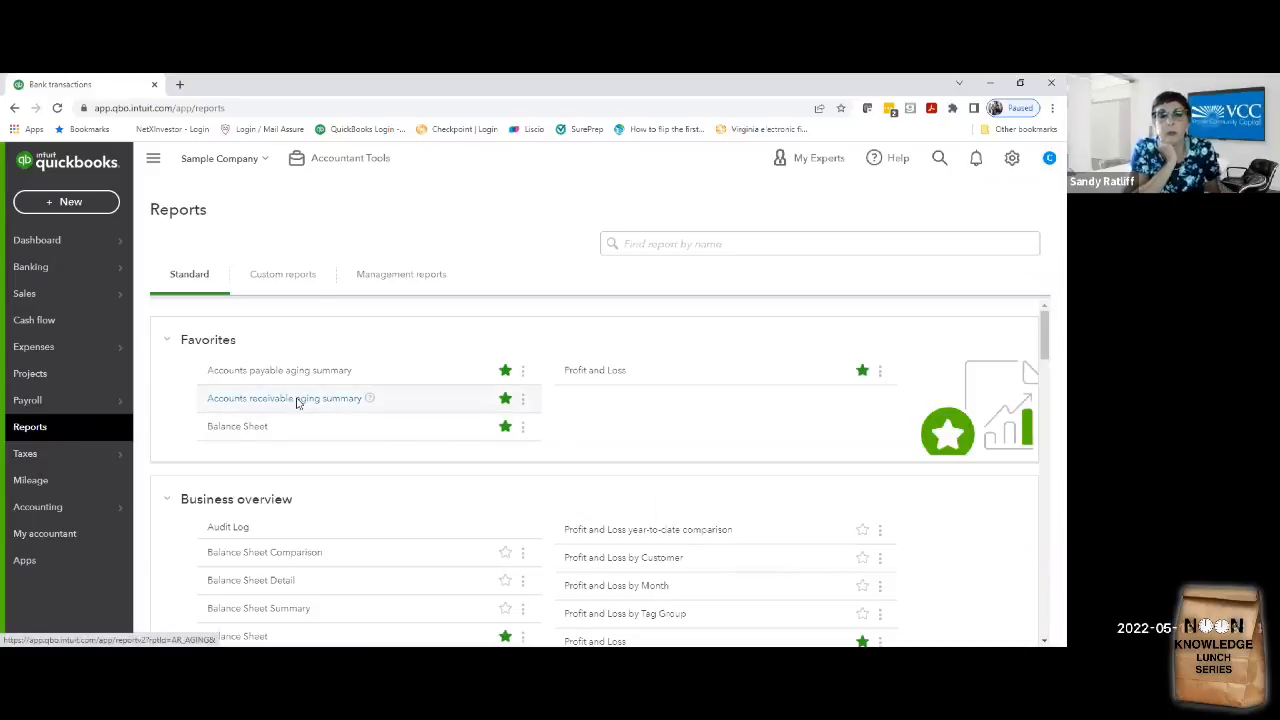
pyautogui.click(297, 400)
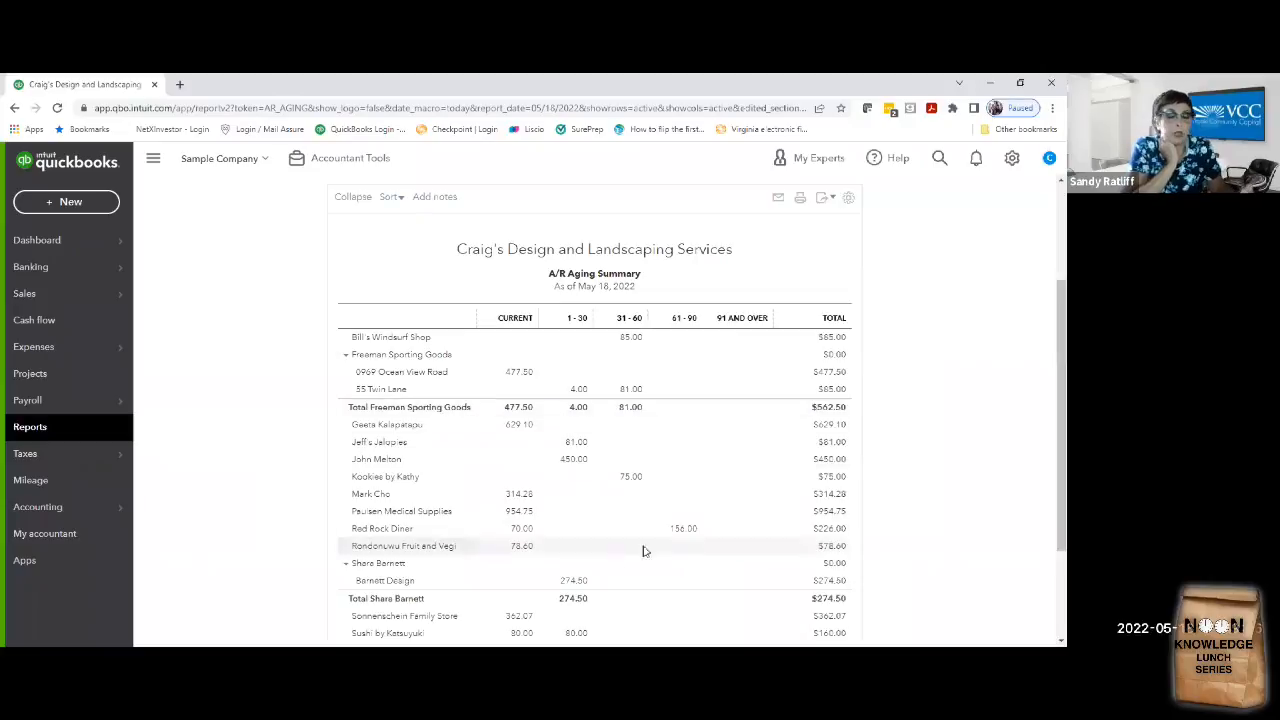
pyautogui.click(685, 535)
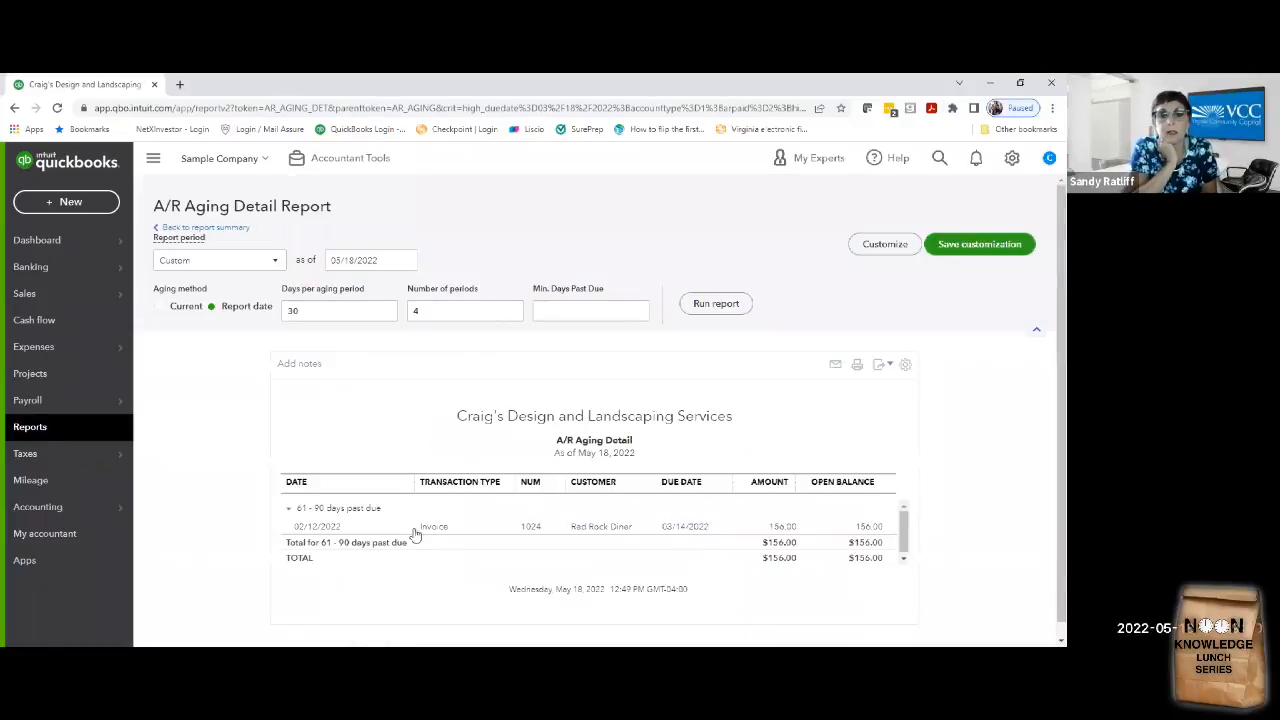
pyautogui.click(602, 533)
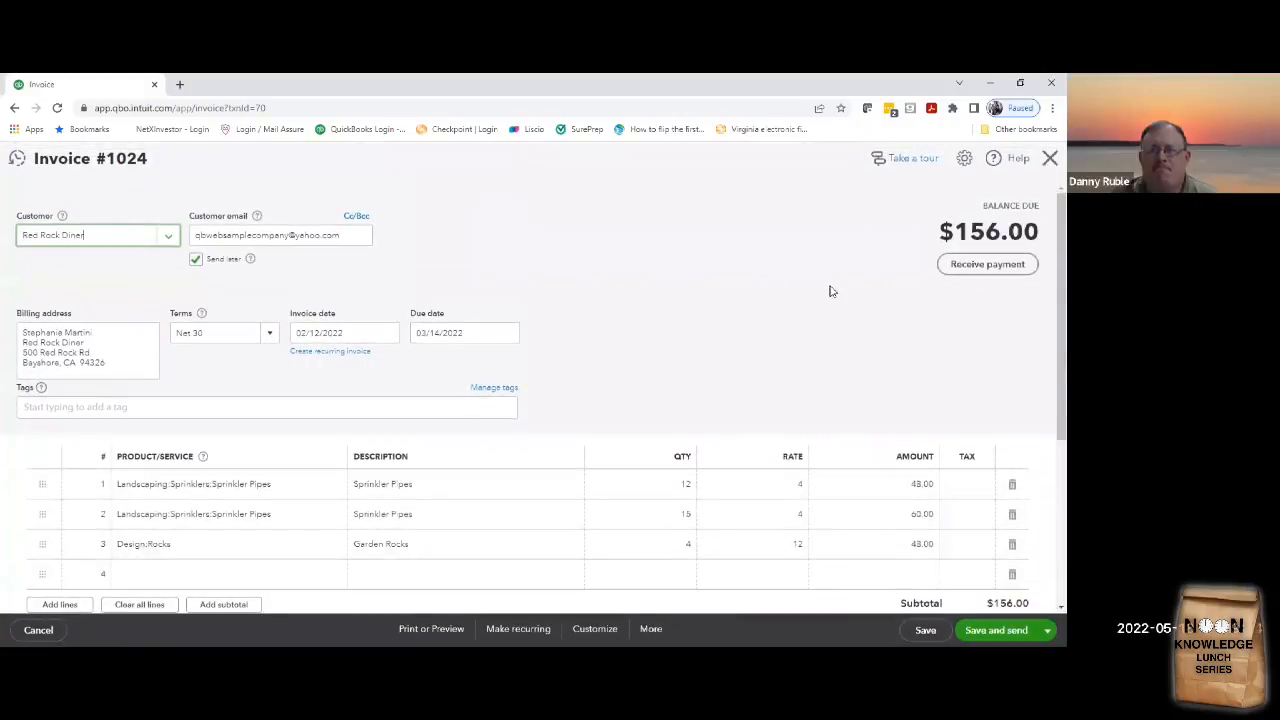
# - Check the invoice form's field settings, review the Red Rock Diner invoice from header to totals, and close it without changes
pyautogui.click(965, 159)
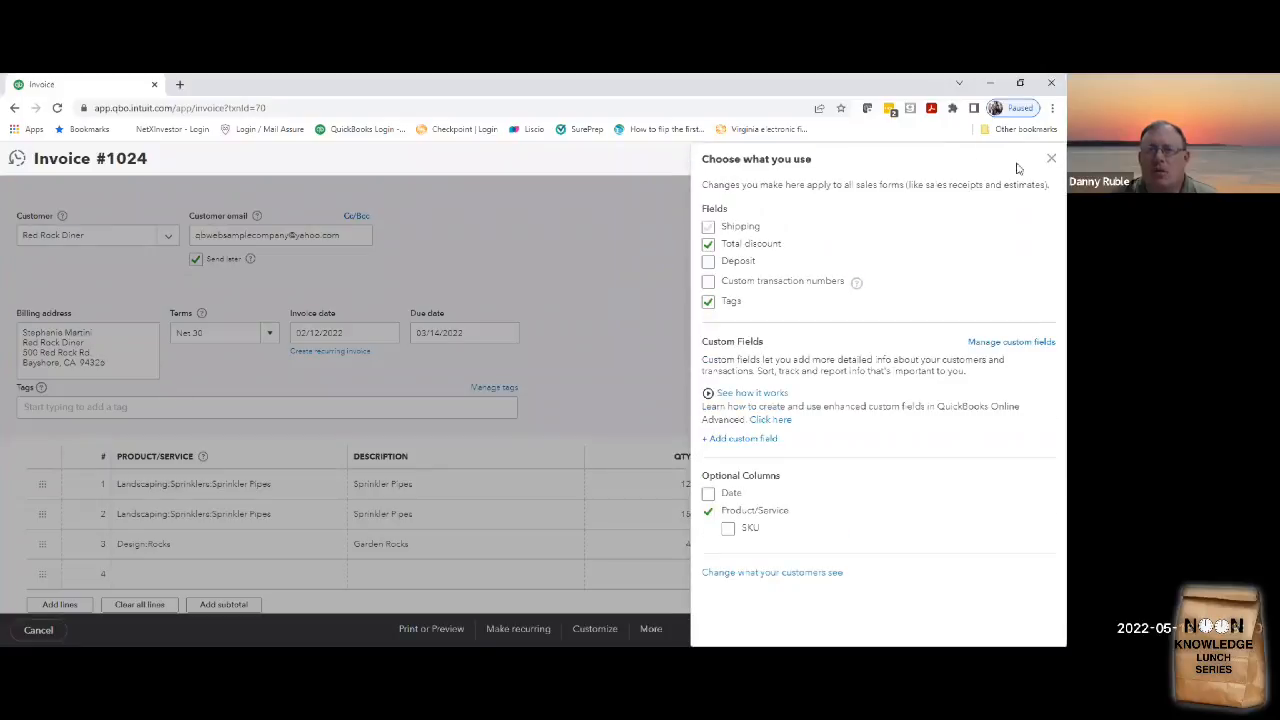
pyautogui.click(1050, 159)
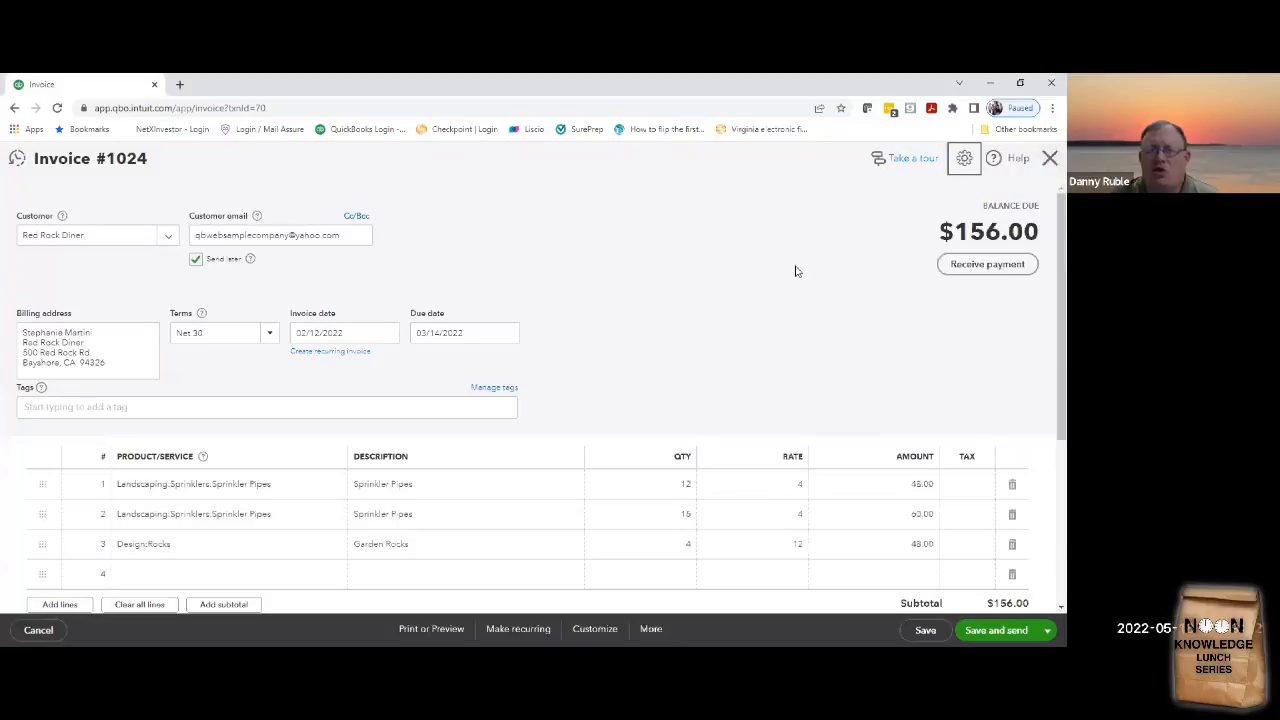
pyautogui.scroll(-3, 796, 271)
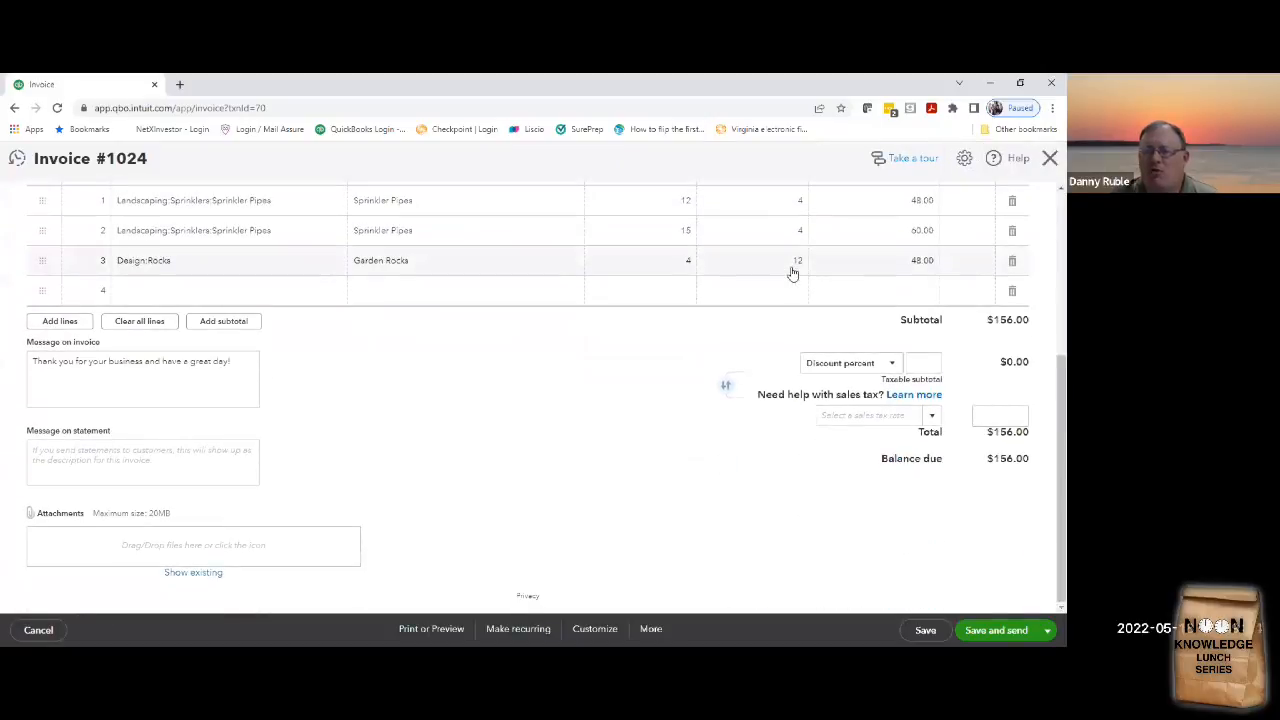
pyautogui.scroll(3, 794, 271)
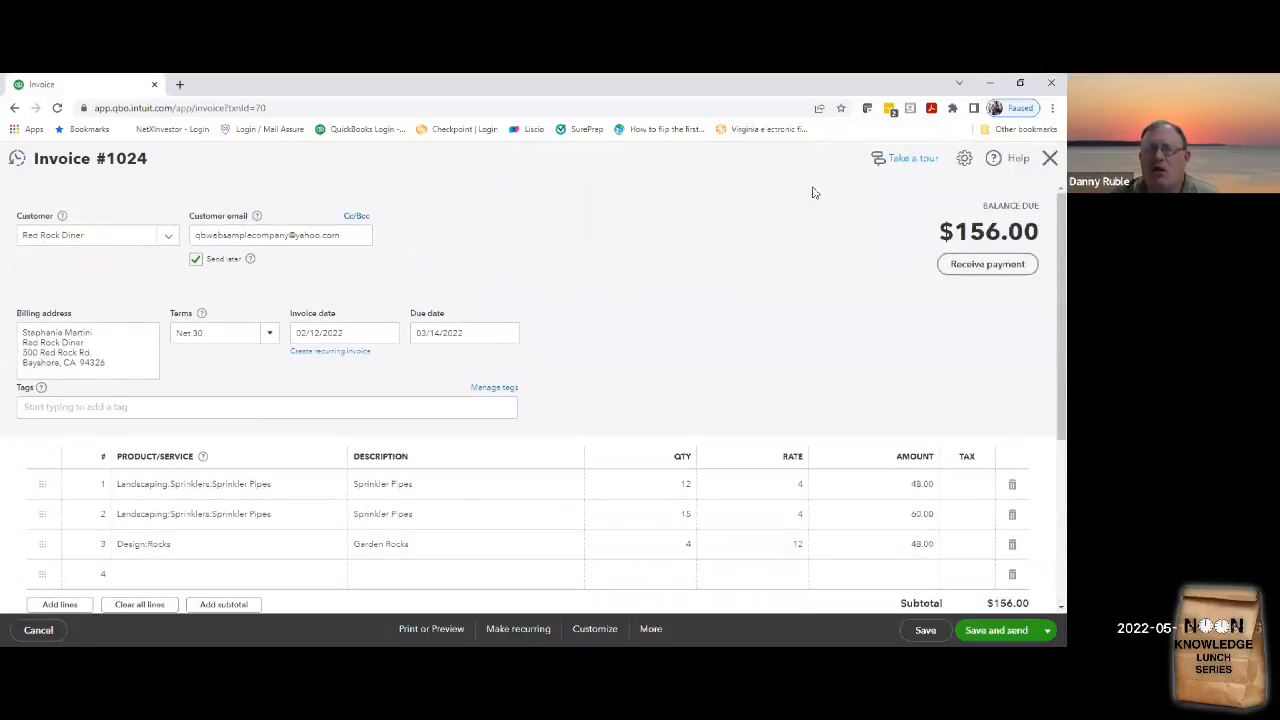
pyautogui.click(1050, 157)
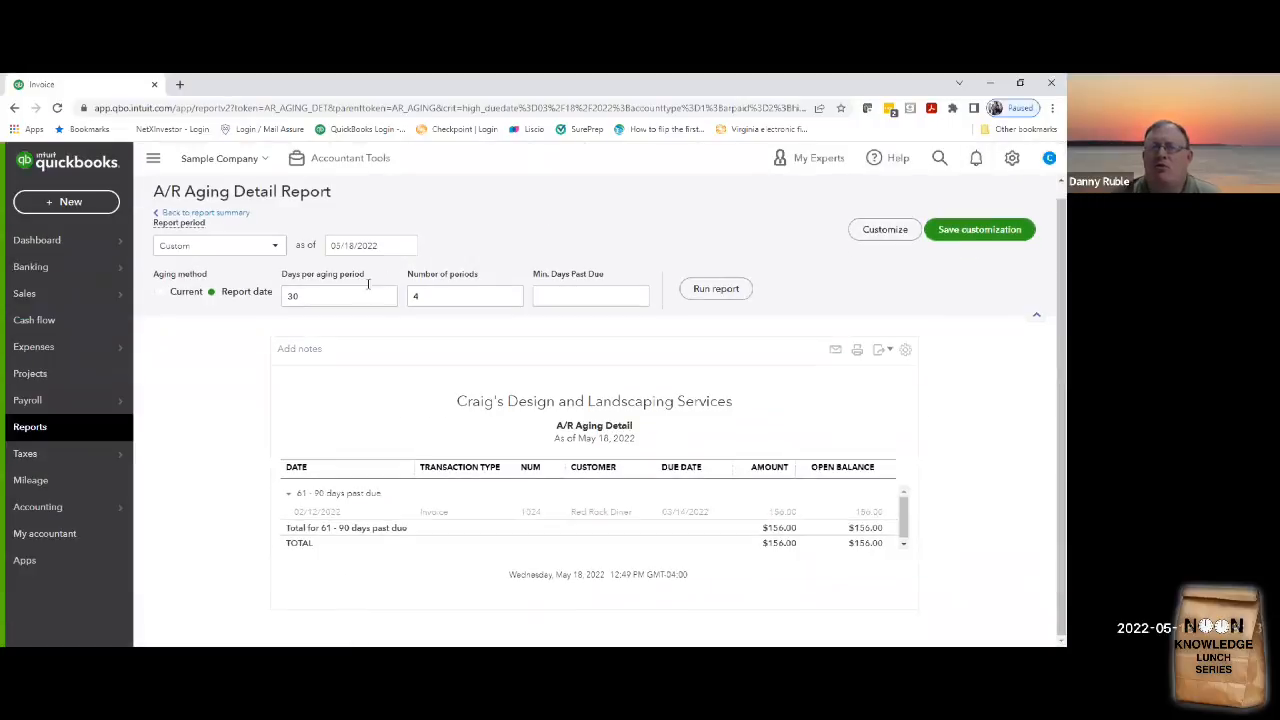
# - Return to the A/R aging summary and examine the customers' balances across the aging periods
pyautogui.click(214, 212)
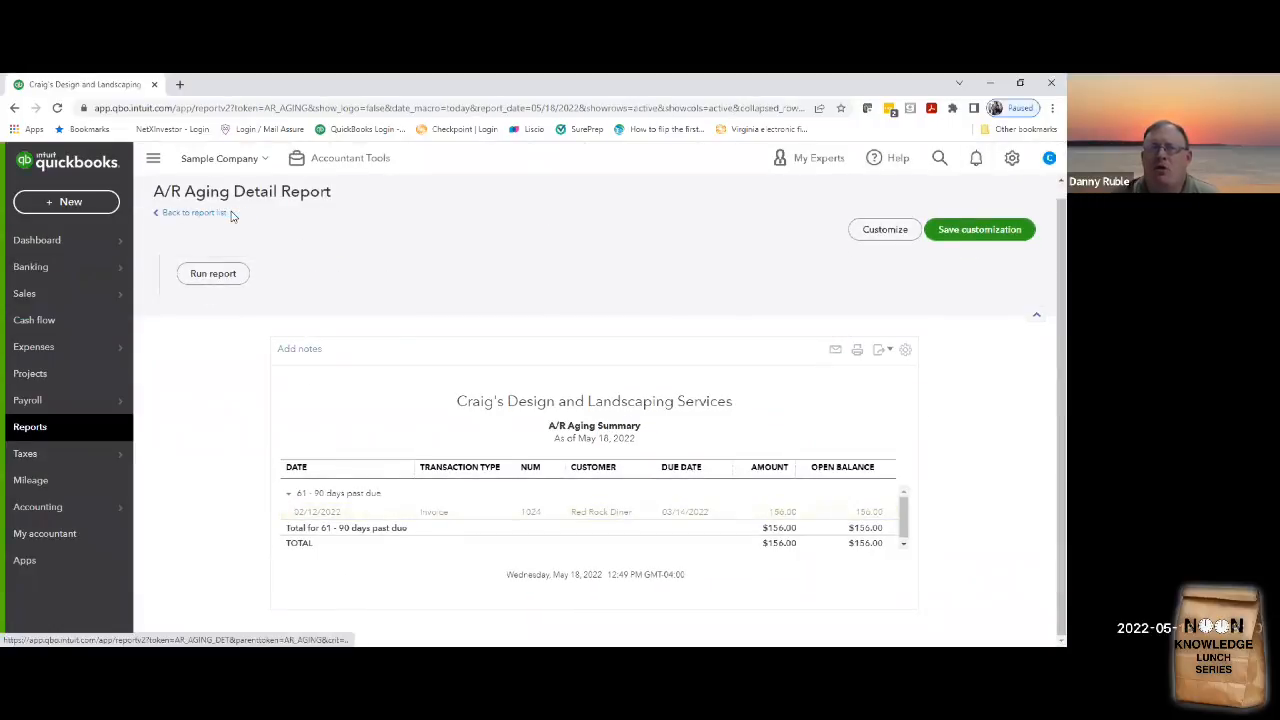
pyautogui.scroll(-3, 252, 328)
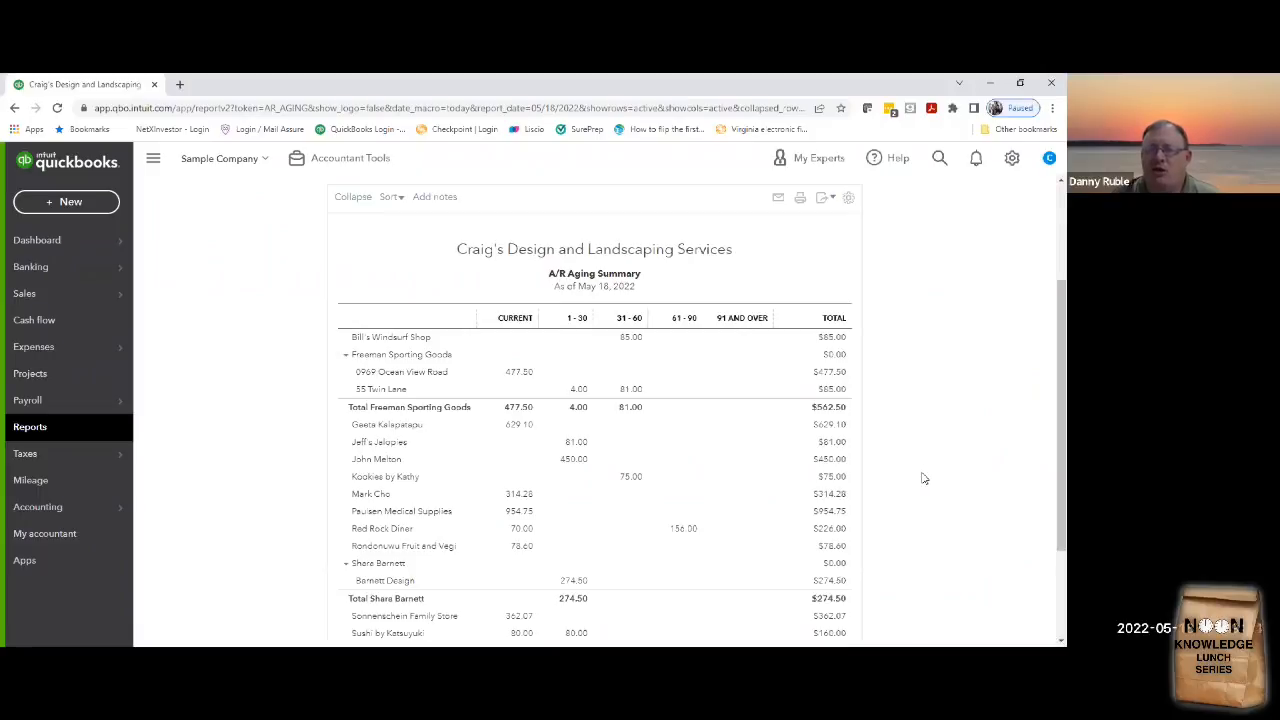
pyautogui.scroll(1, 924, 478)
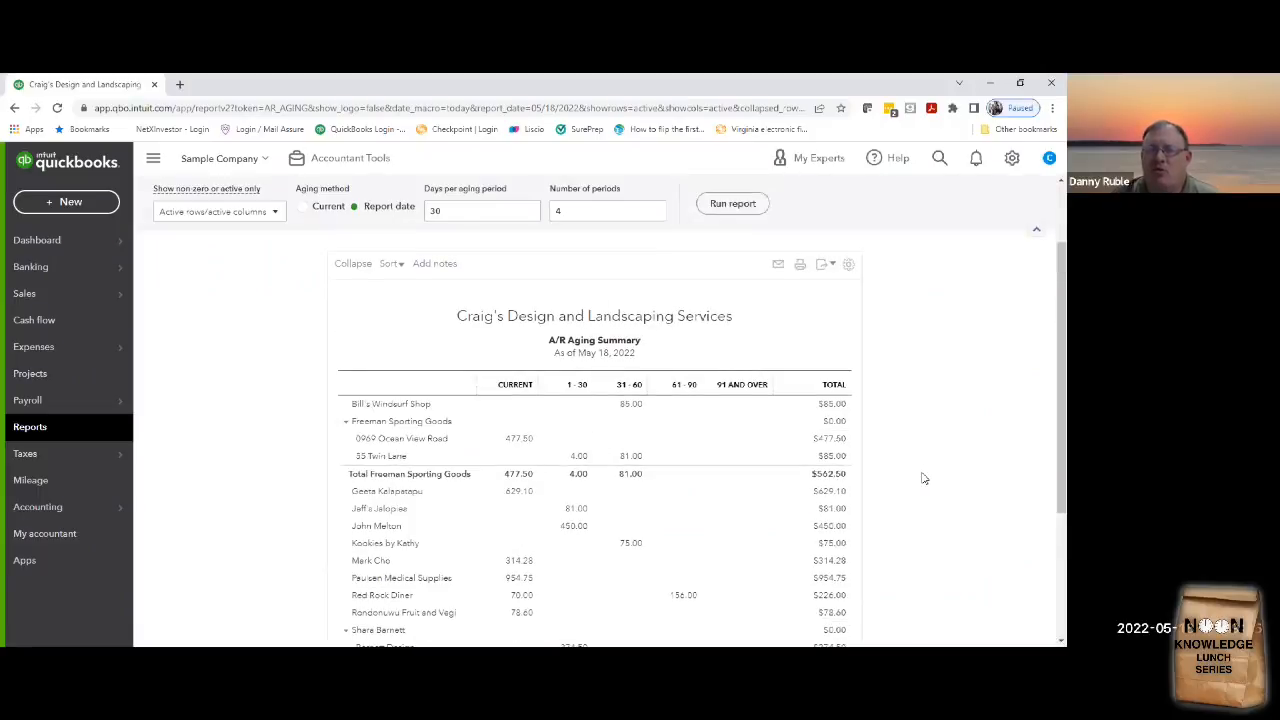
pyautogui.scroll(-3, 924, 478)
pyautogui.scroll(2, 924, 478)
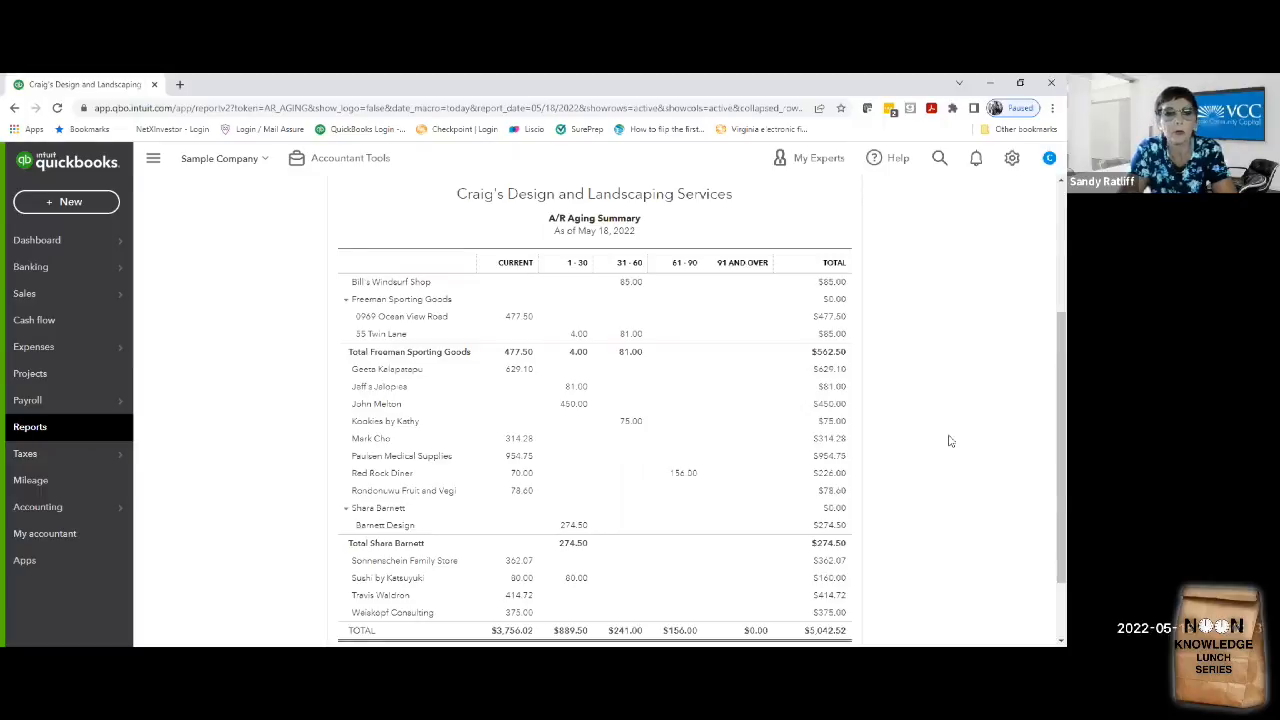
pyautogui.scroll(3, 950, 441)
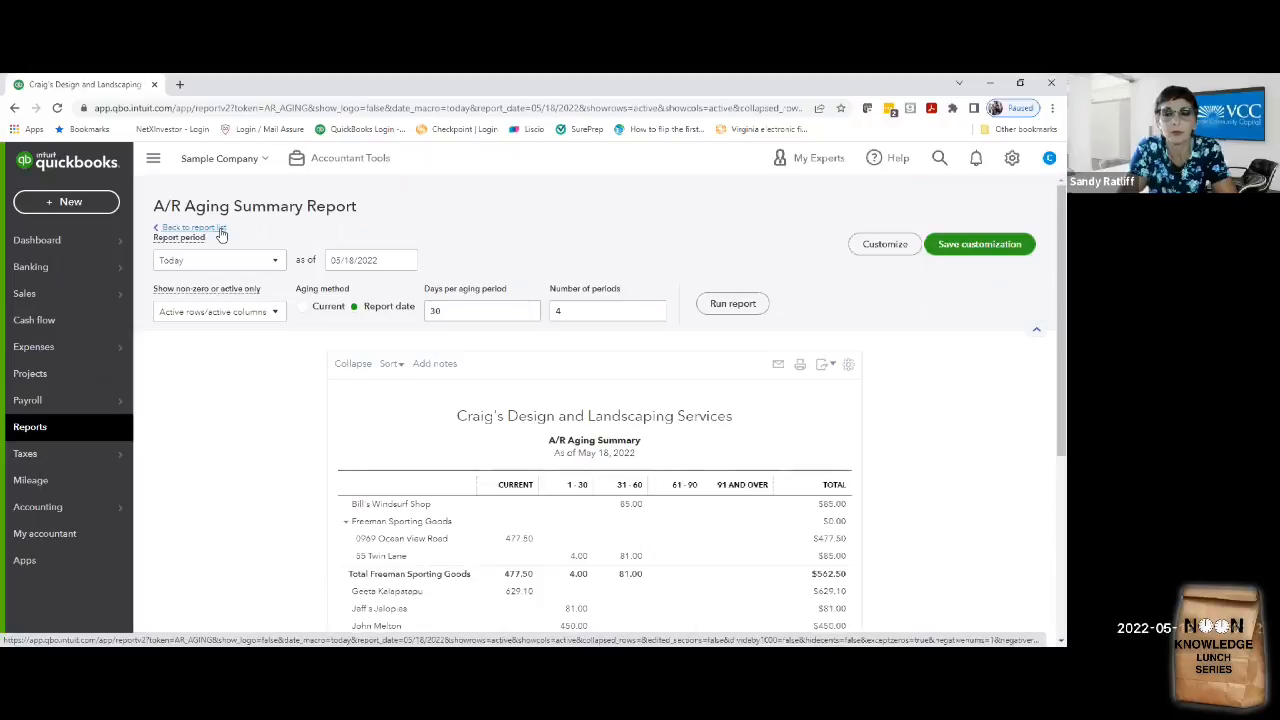
pyautogui.scroll(-2, 427, 499)
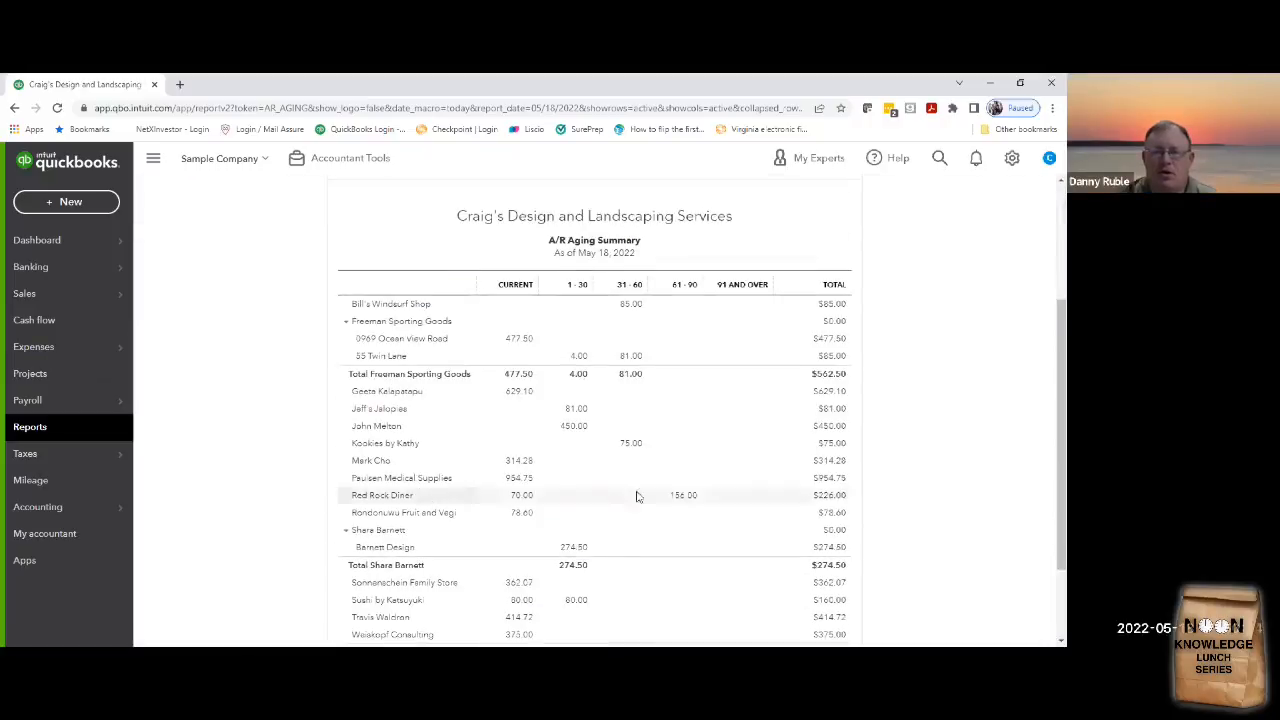
# - Reopen Red Rock Diner's invoice dated 02/12/2022 through the aging detail and review its line items and totals
pyautogui.click(685, 496)
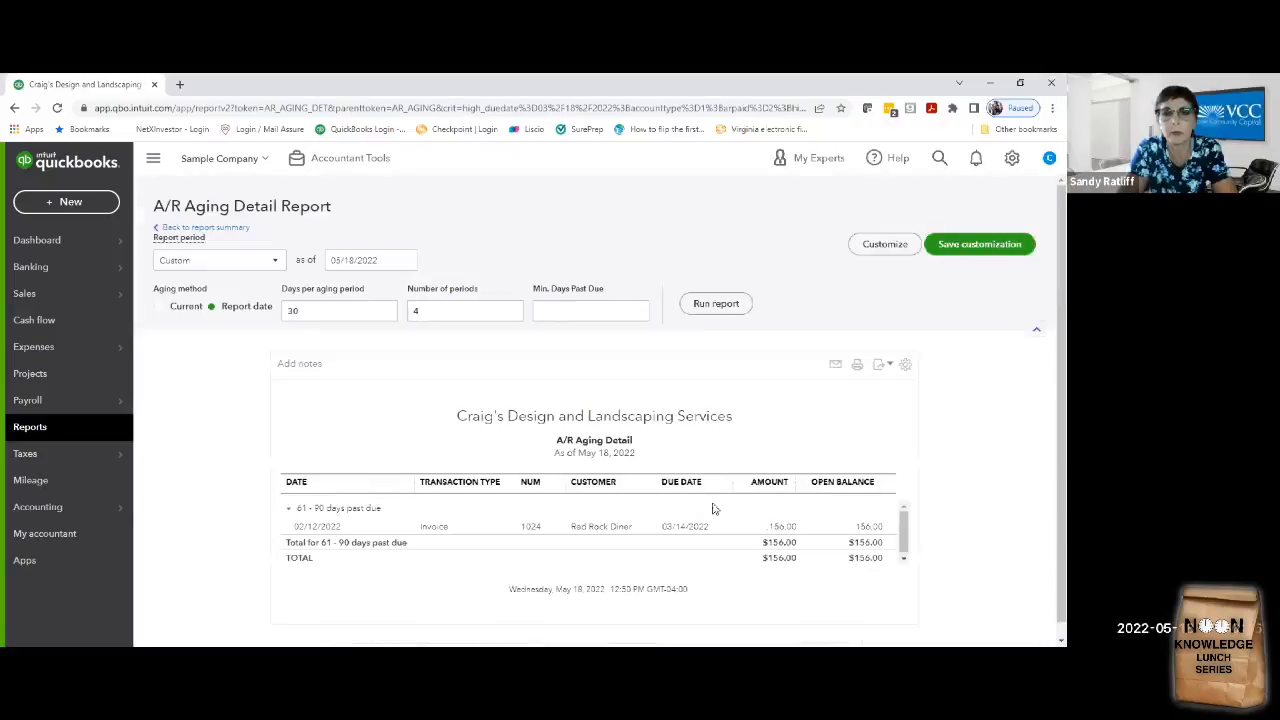
pyautogui.click(784, 528)
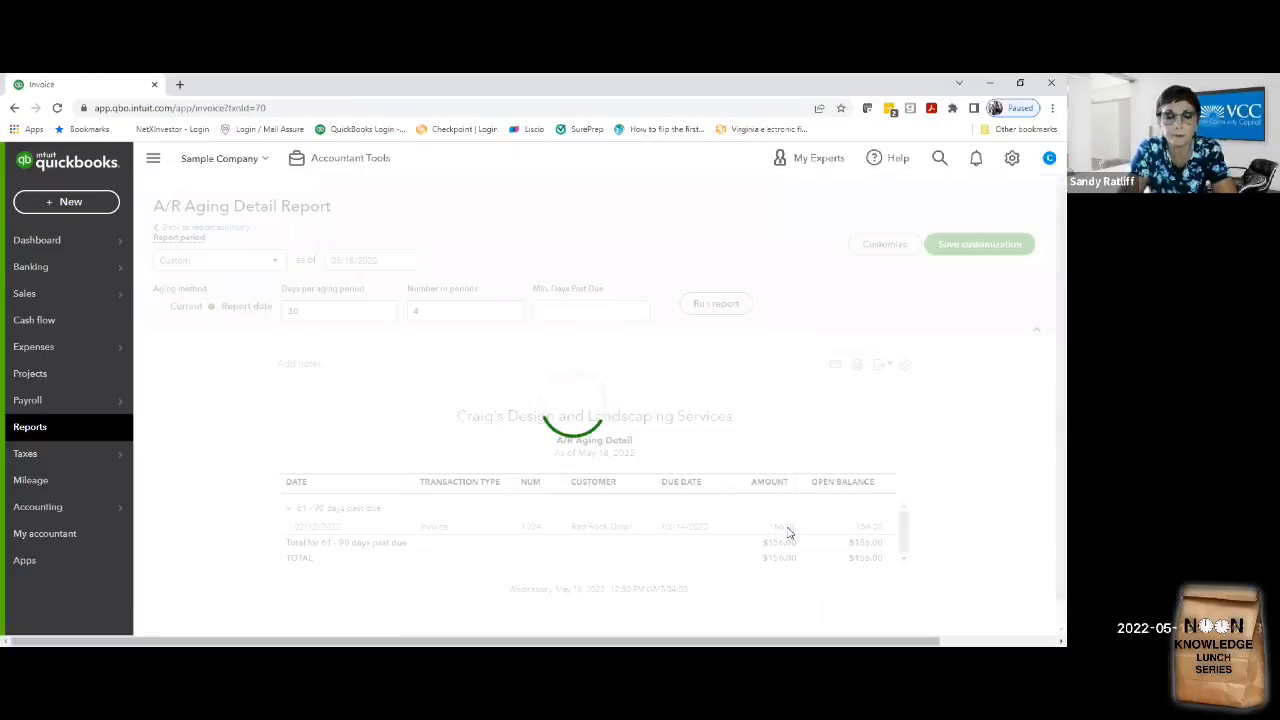
pyautogui.scroll(-4, 786, 415)
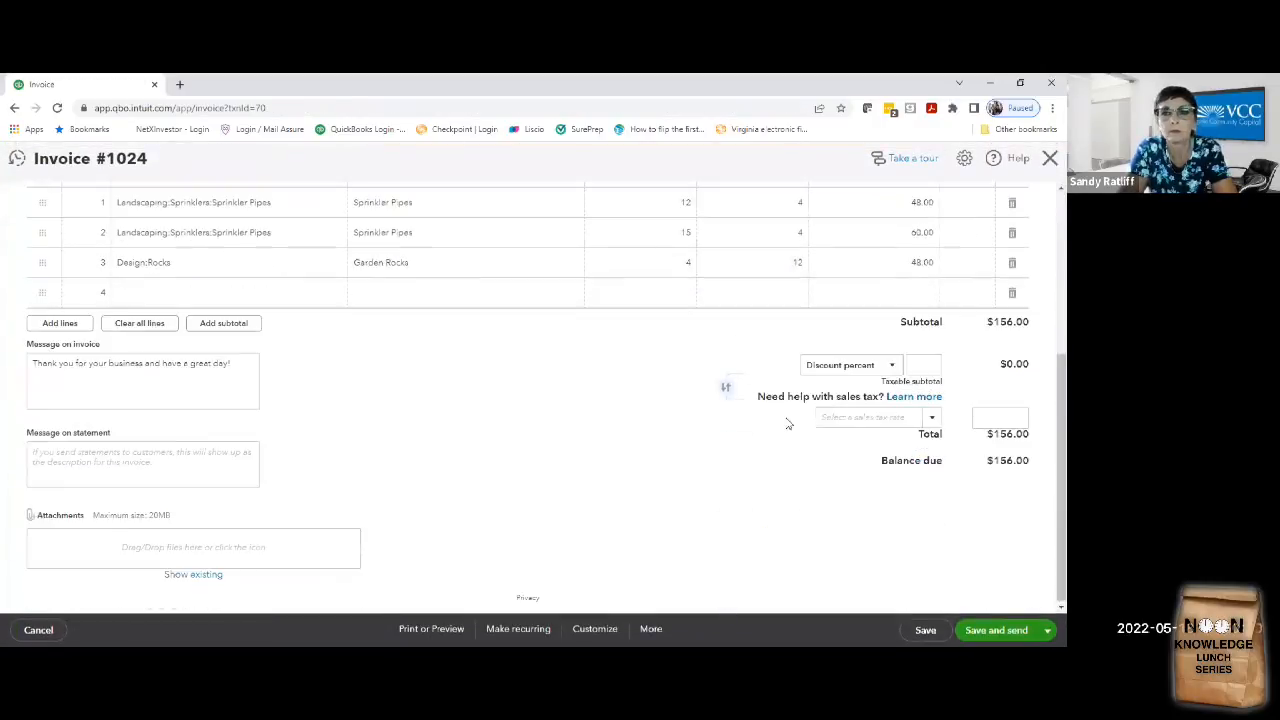
pyautogui.scroll(3, 788, 424)
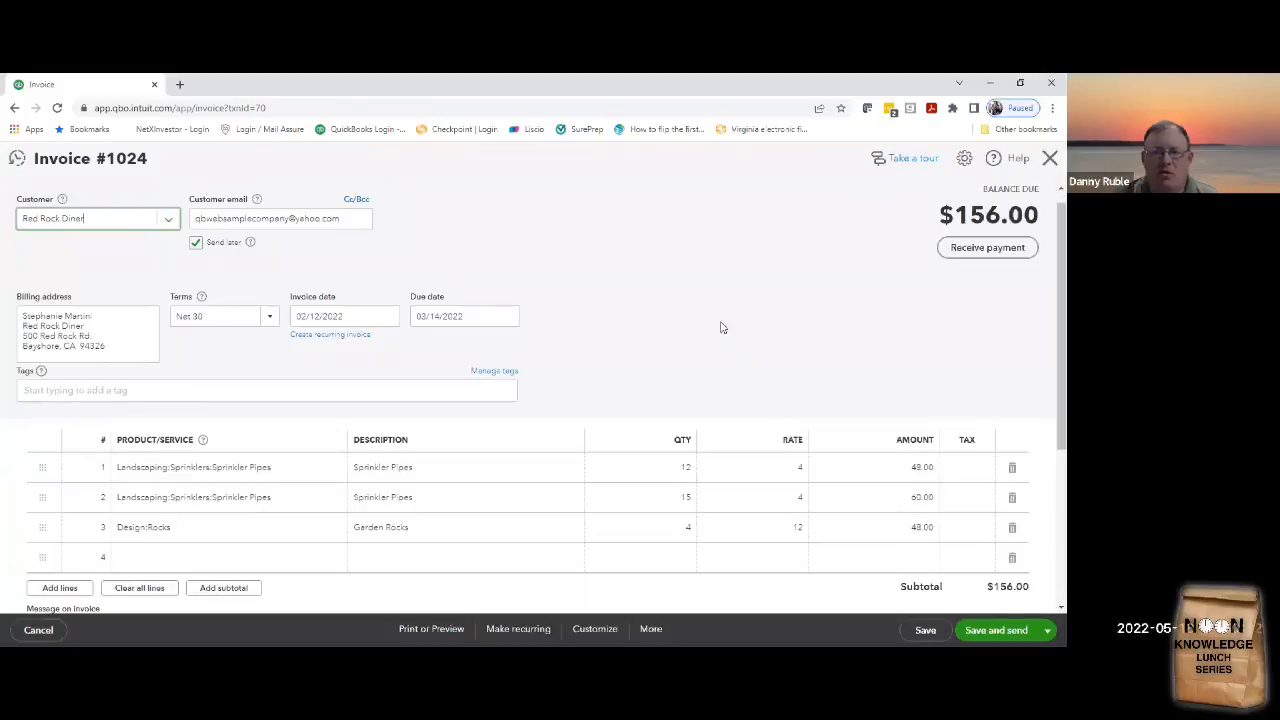
pyautogui.scroll(1, 705, 316)
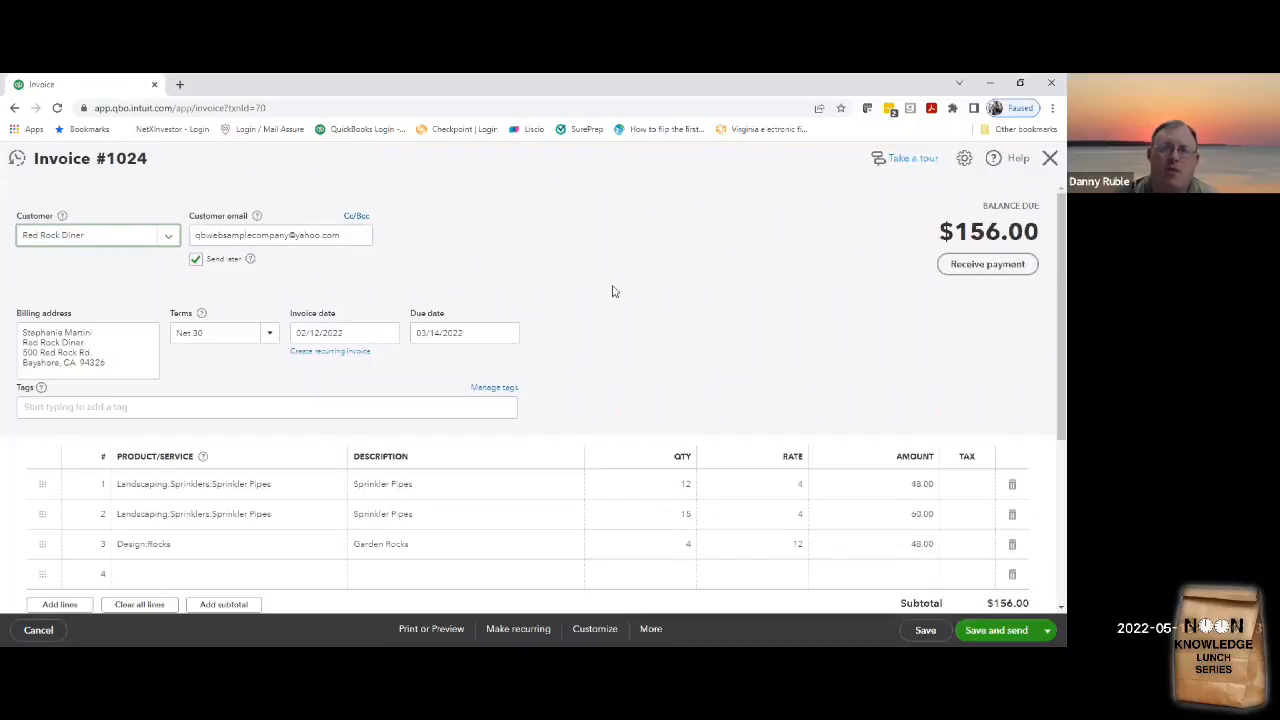
# - View the invoice's alternative save options, check its discount and balance section, and close it without saving
pyautogui.click(1047, 630)
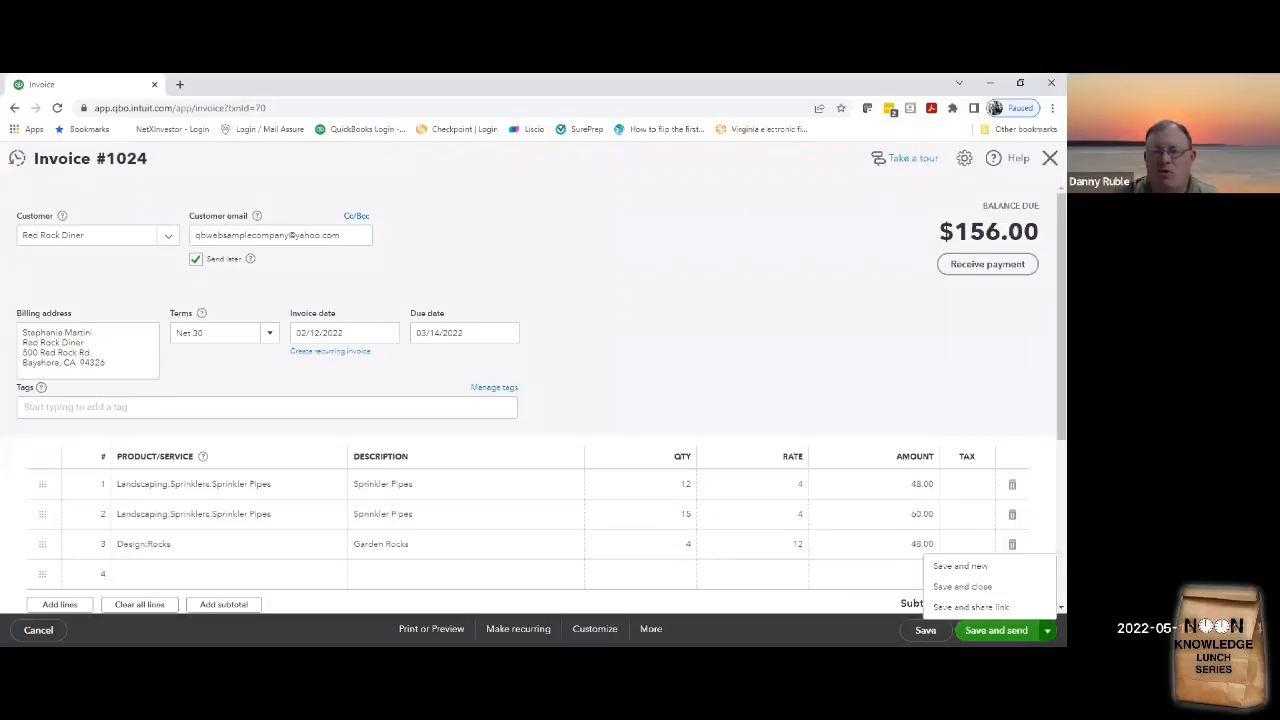
pyautogui.press('Escape')
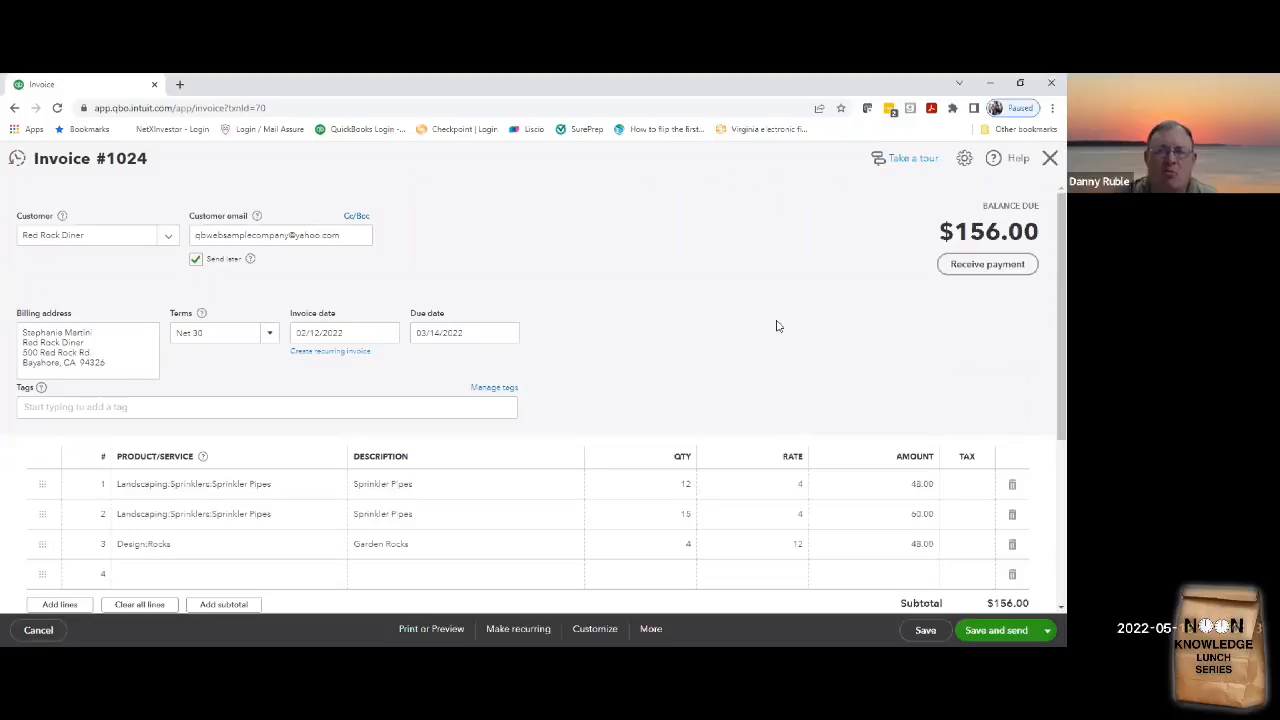
pyautogui.scroll(-3, 777, 326)
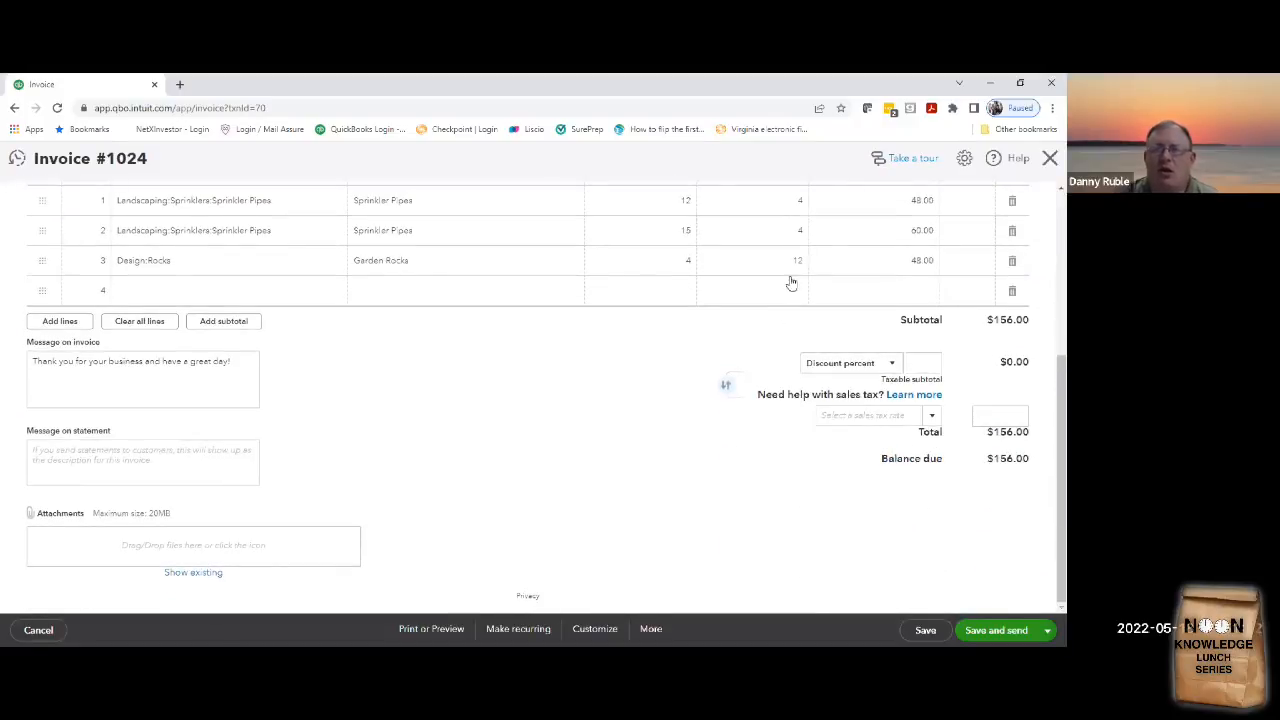
pyautogui.click(1050, 160)
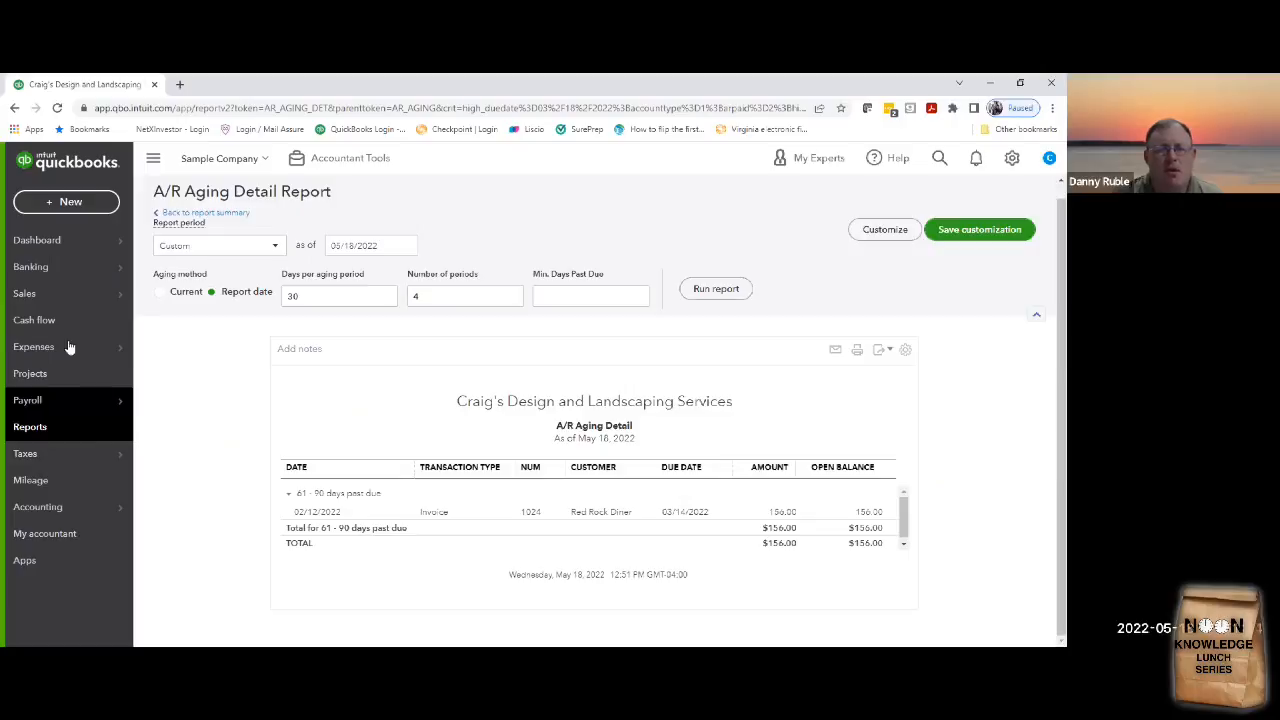
# - Search the customer list for "red" and open the Red Rock Diner customer record
pyautogui.moveTo(66, 343)
pyautogui.moveTo(110, 294)
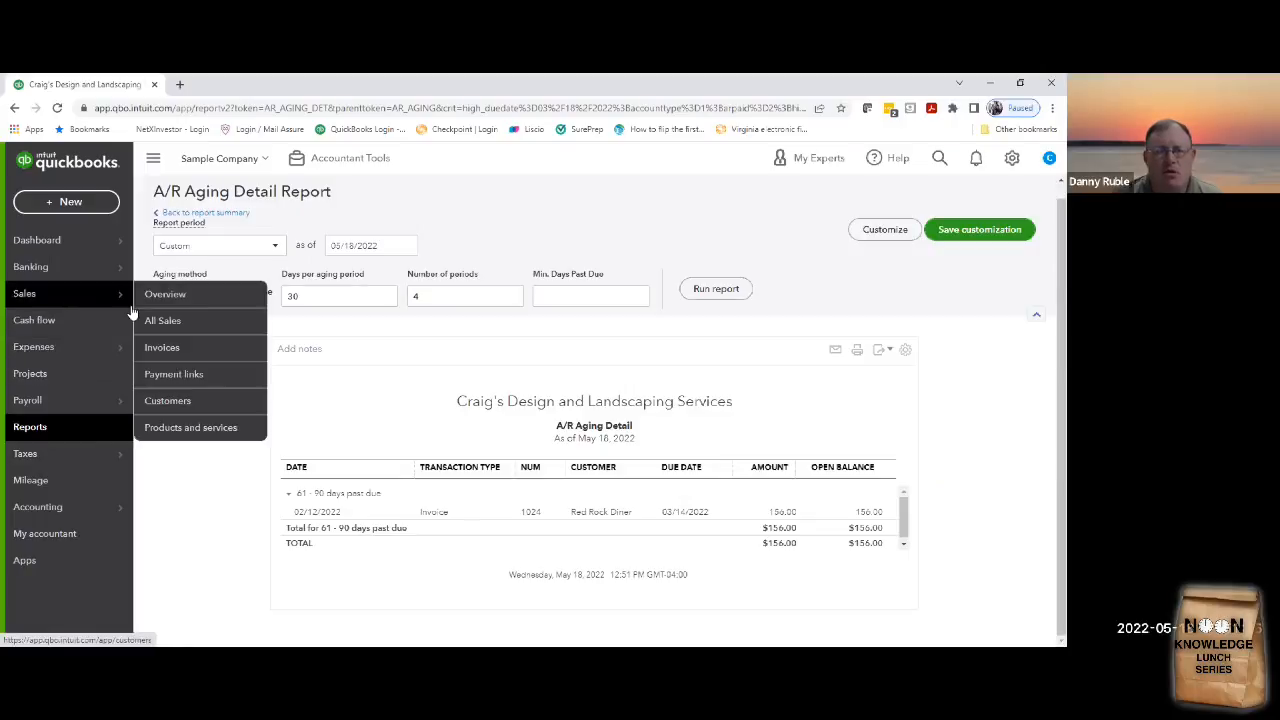
pyautogui.click(200, 399)
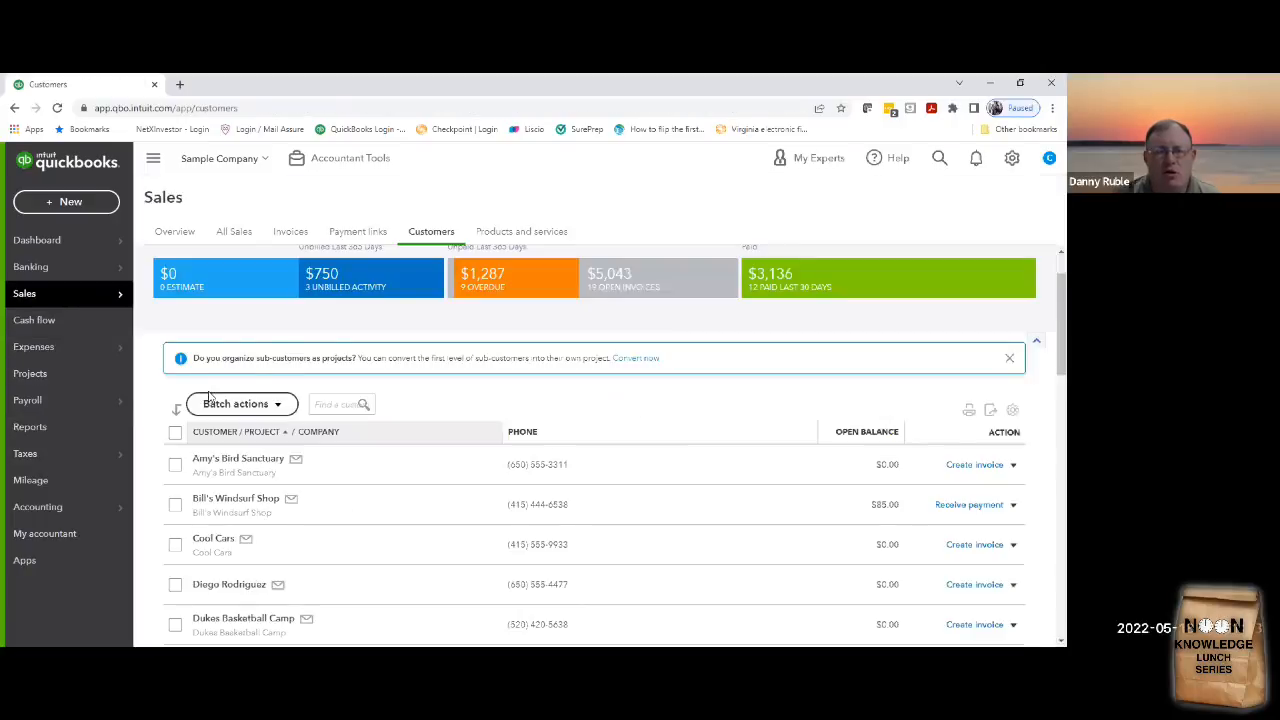
pyautogui.click(339, 404)
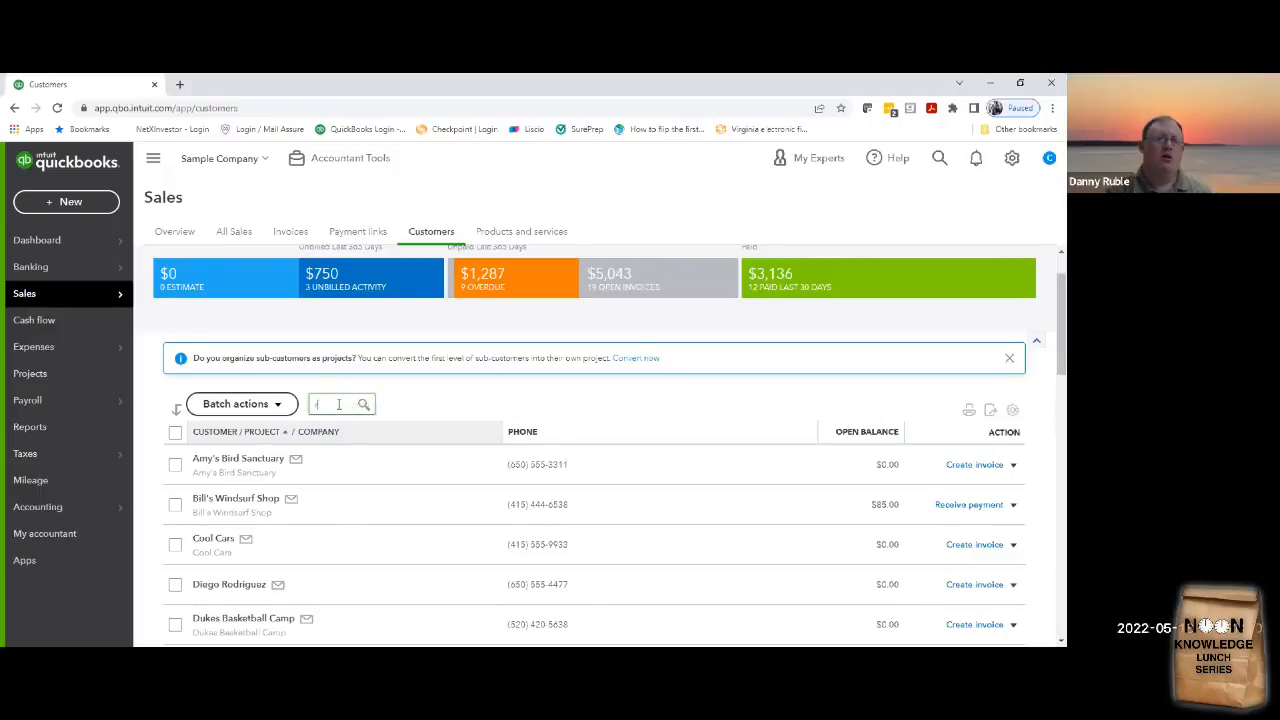
pyautogui.write('red')
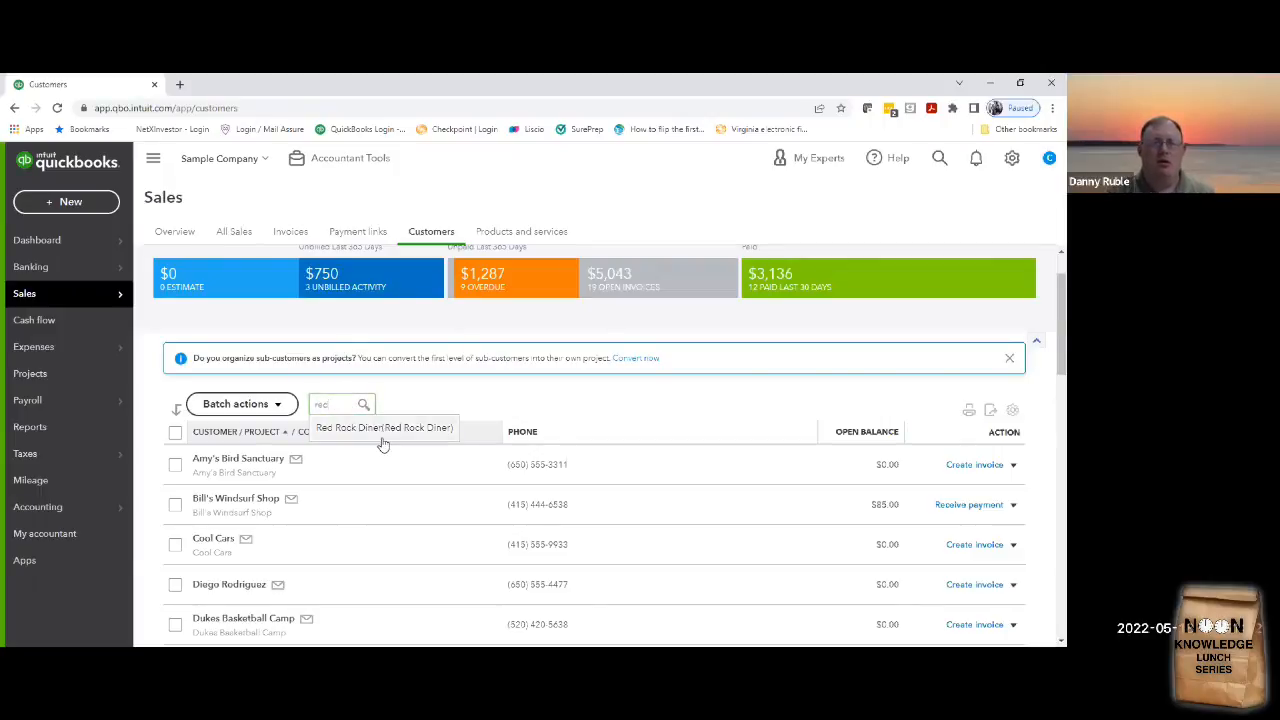
pyautogui.click(384, 434)
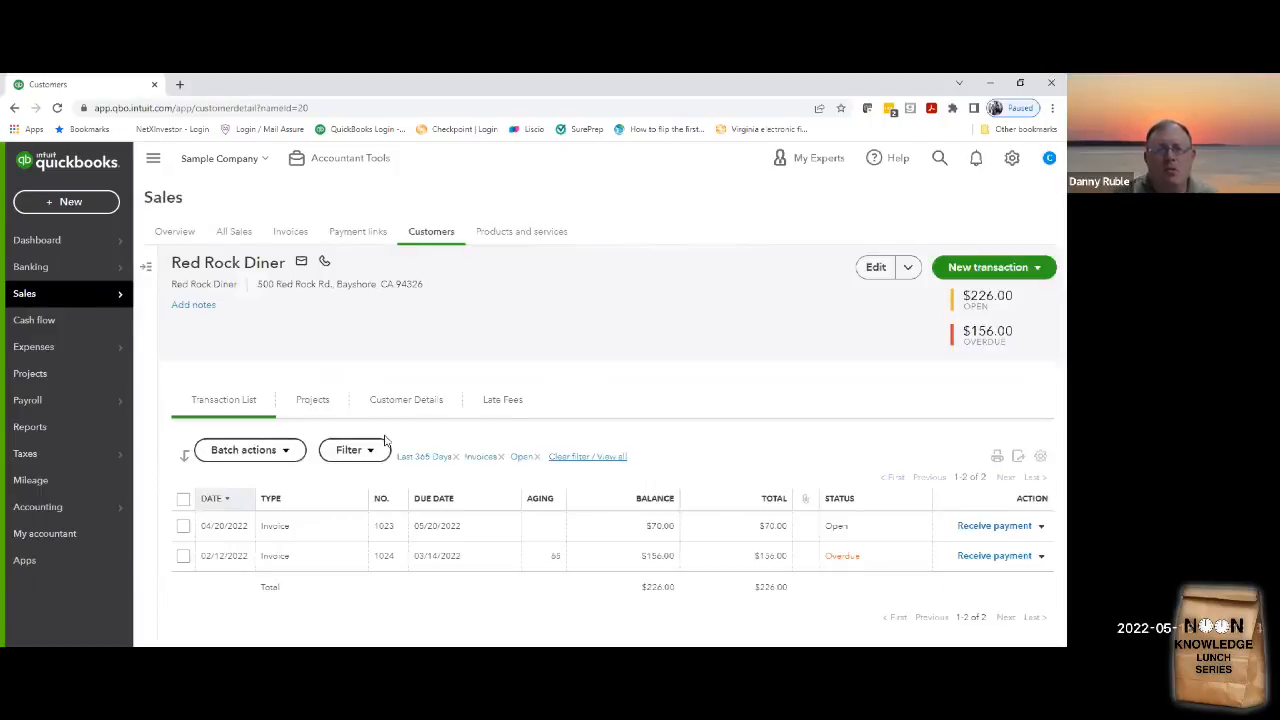
# - Open the overdue $156.00 invoice from Red Rock Diner's transaction list and review its header, lines and totals
pyautogui.click(308, 558)
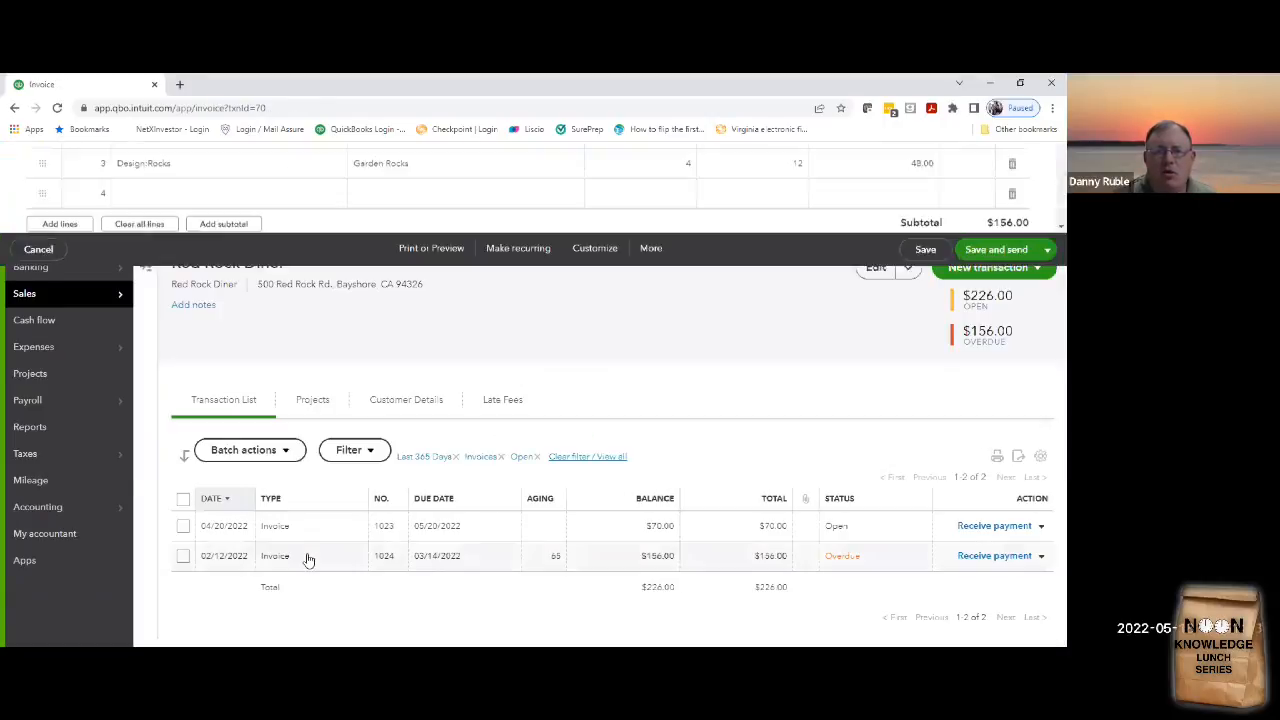
pyautogui.scroll(-1, 656, 344)
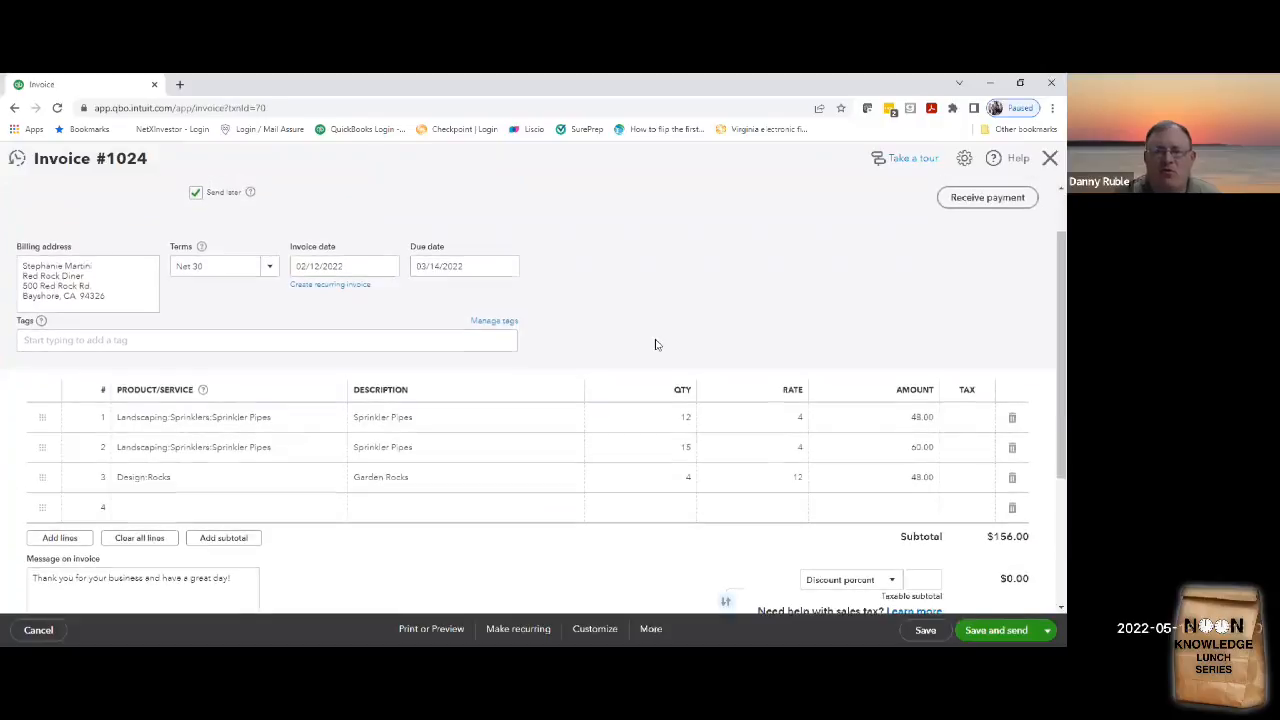
pyautogui.scroll(1, 656, 344)
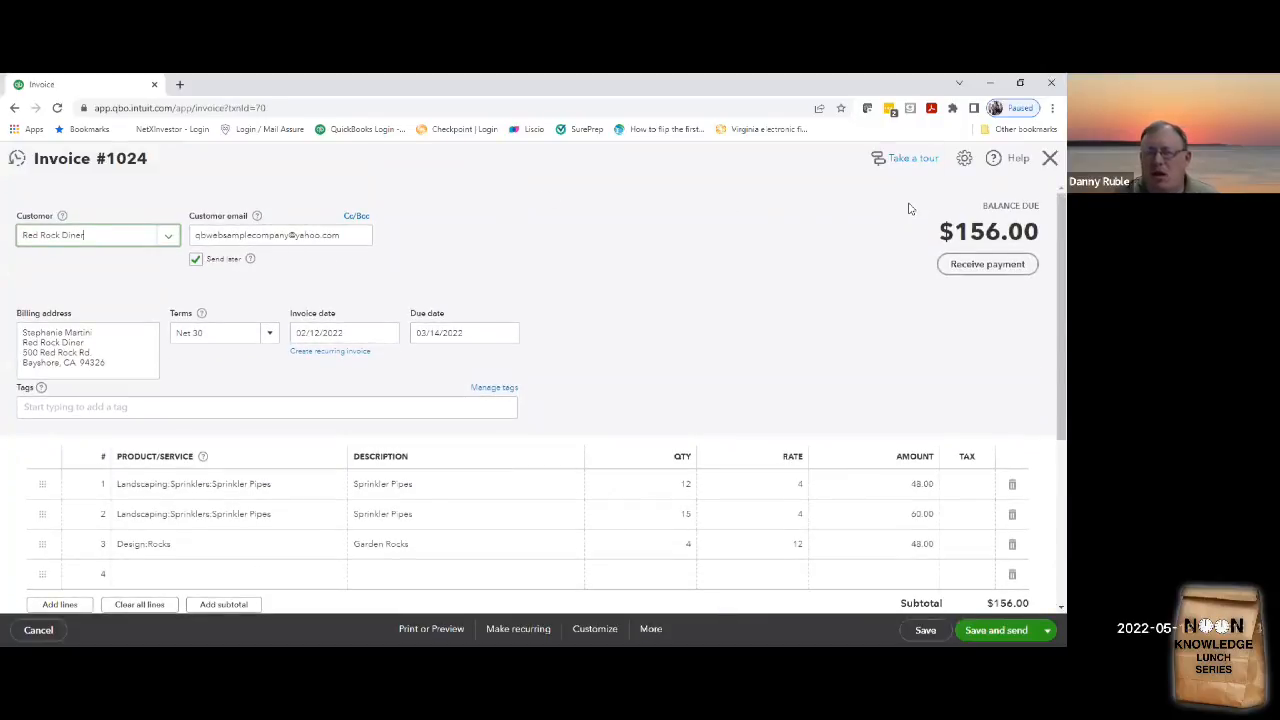
pyautogui.scroll(-3, 877, 263)
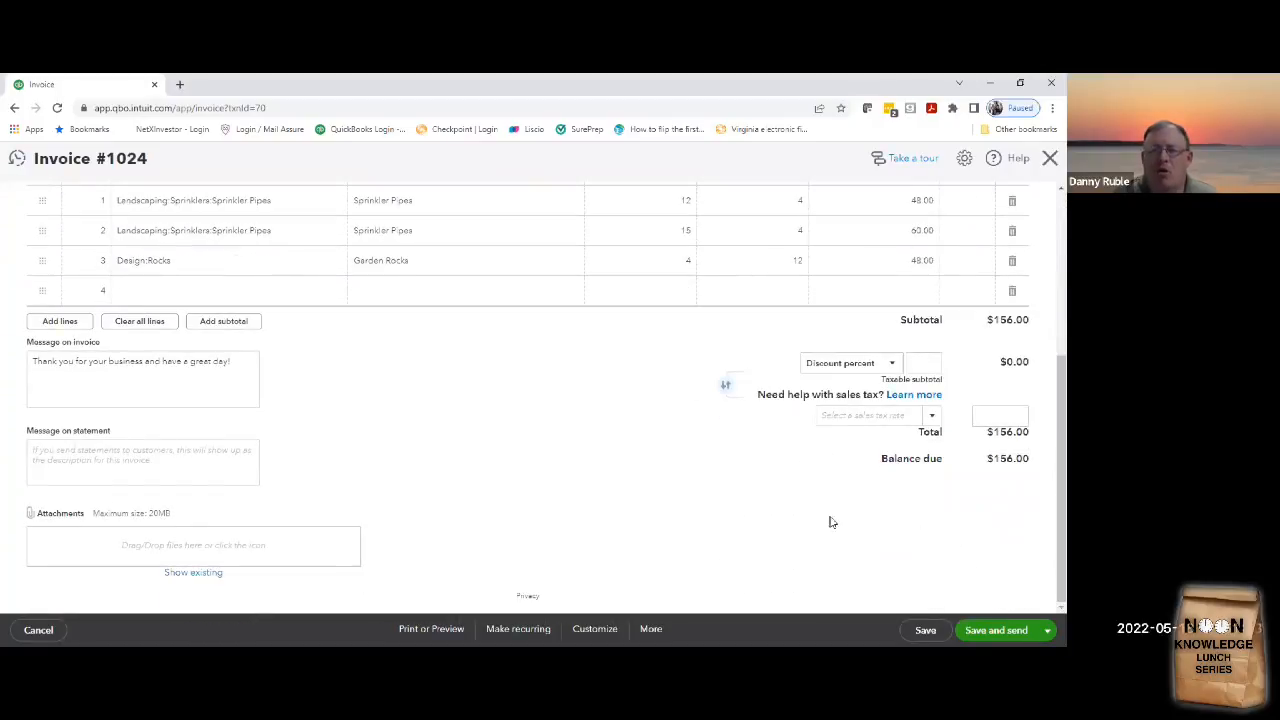
pyautogui.scroll(3, 789, 524)
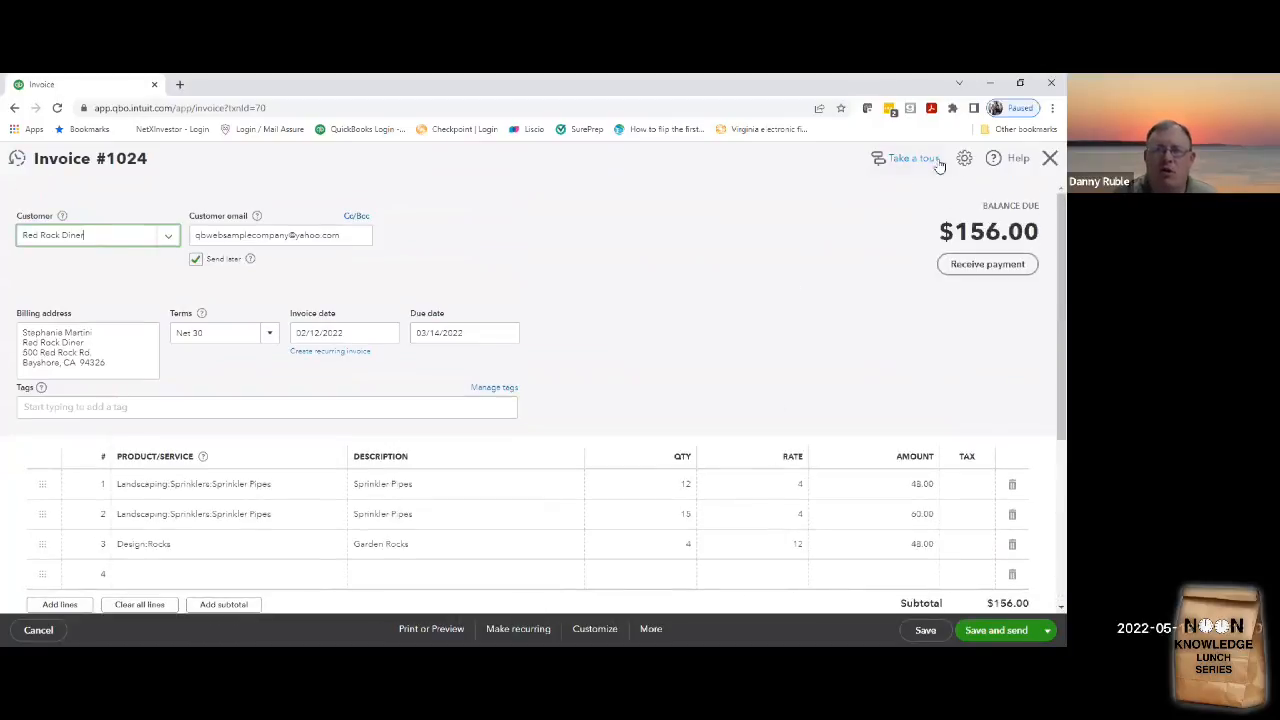
# - Close the Red Rock Diner invoice and open the business overview dashboard to review its profit, expense, invoice, sales and bank account summaries
pyautogui.click(1049, 160)
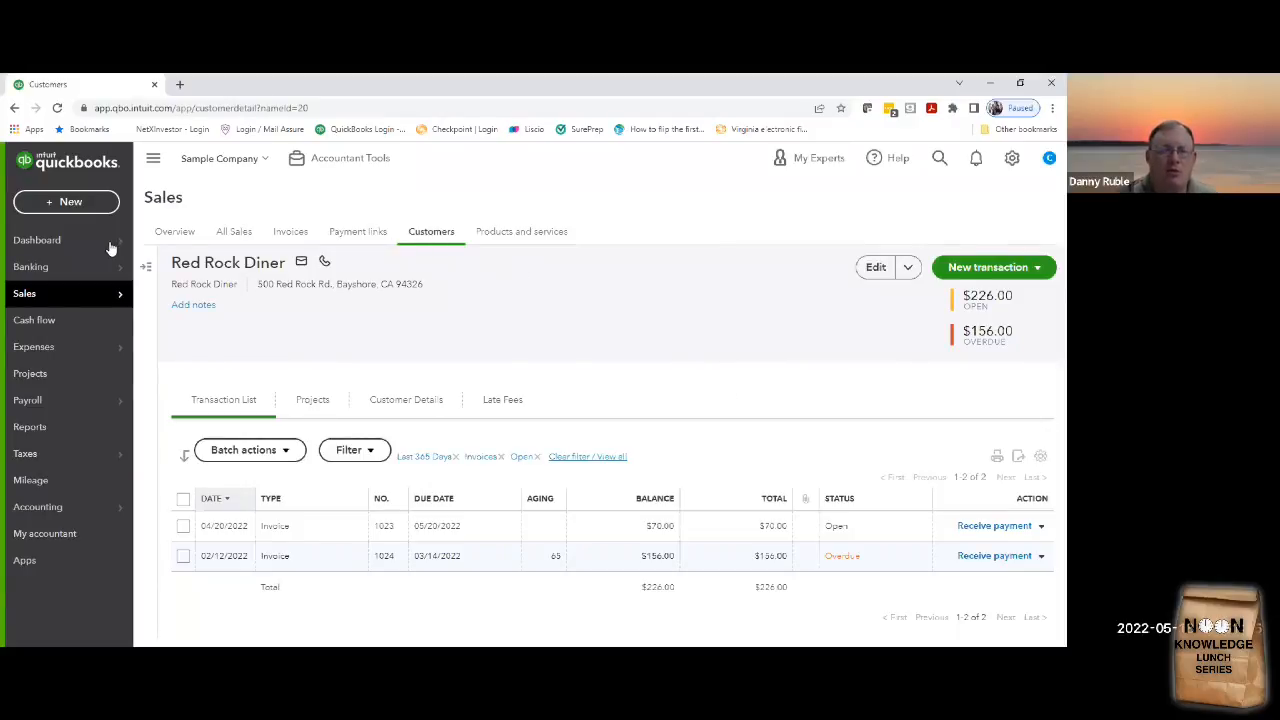
pyautogui.moveTo(74, 270)
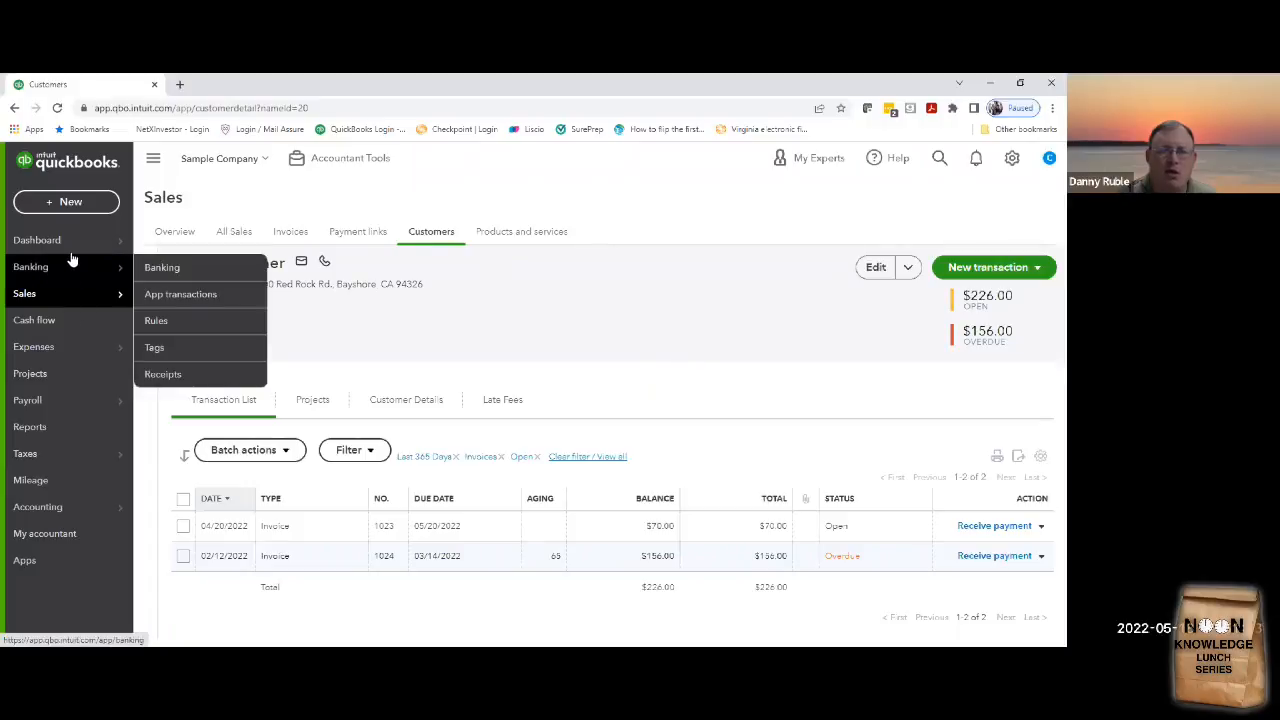
pyautogui.moveTo(74, 240)
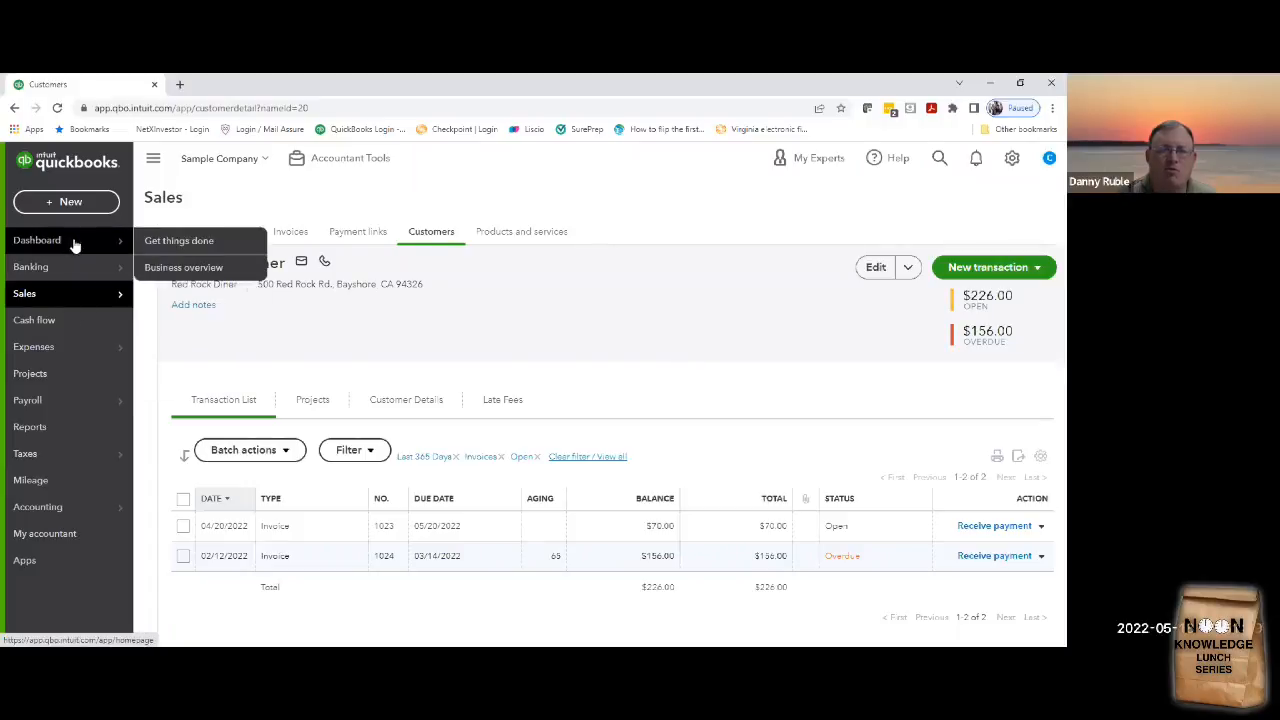
pyautogui.click(207, 266)
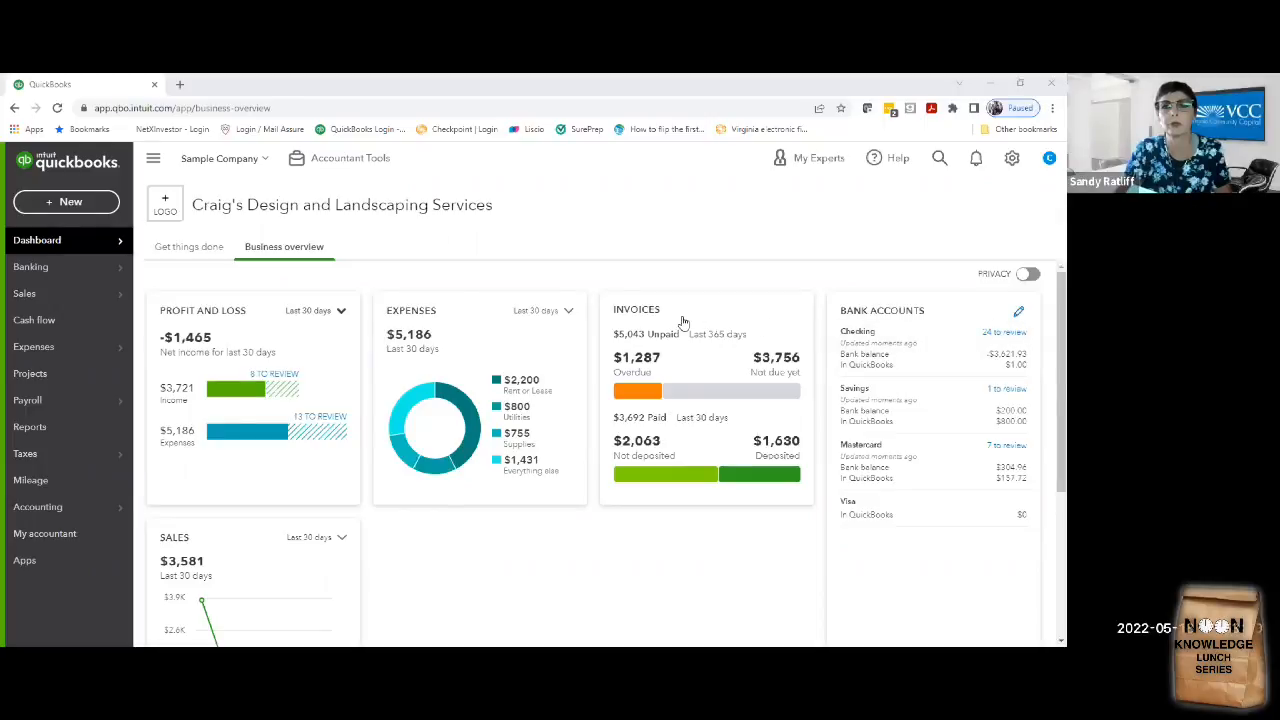
pyautogui.scroll(-3, 683, 321)
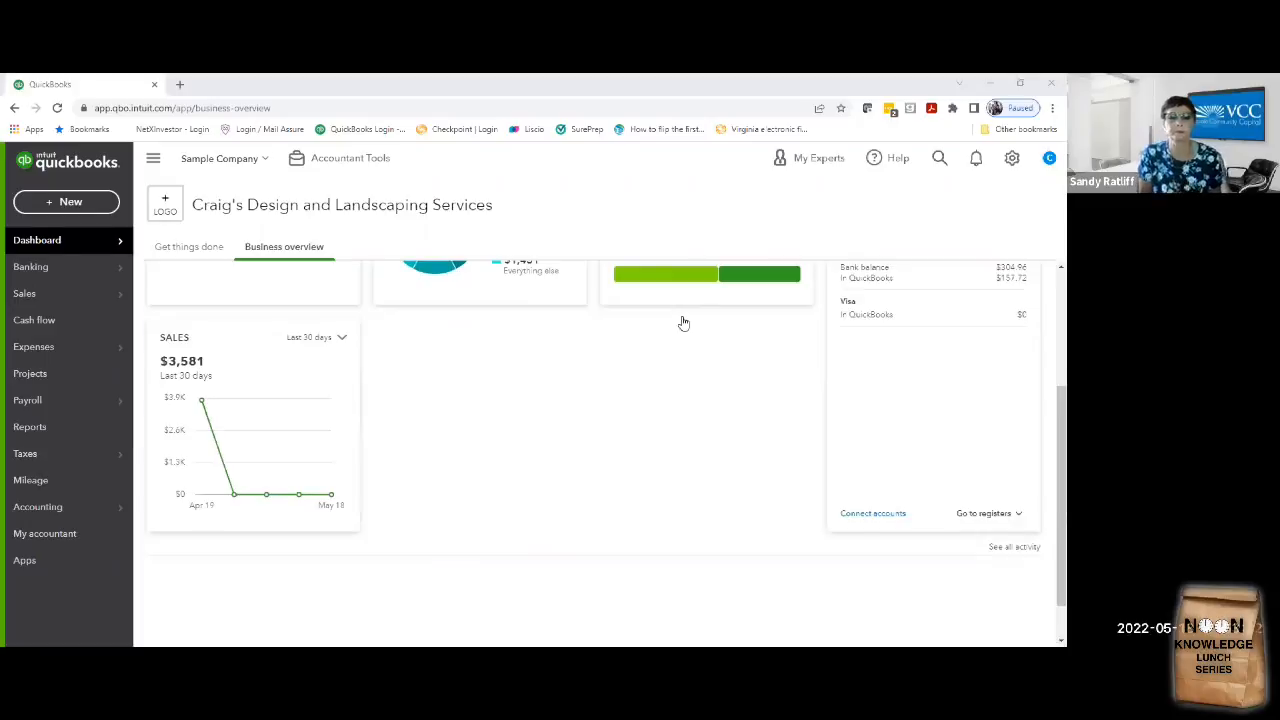
pyautogui.scroll(3, 683, 322)
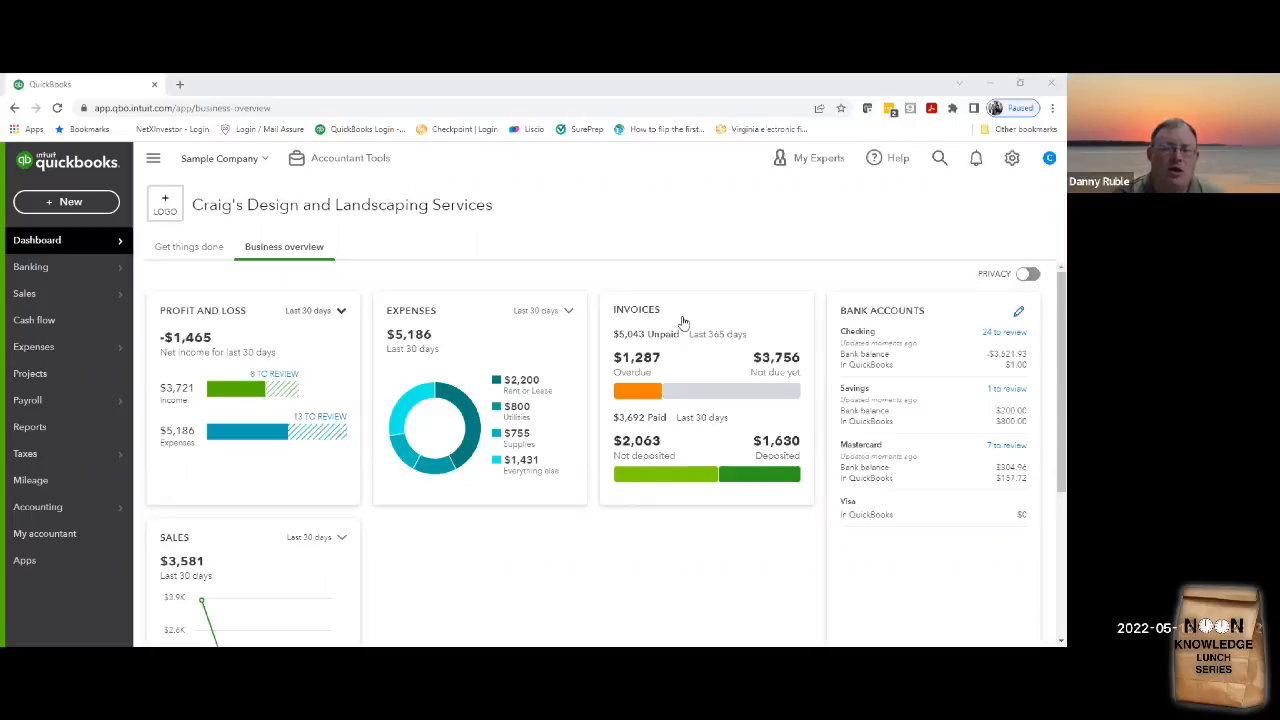
# - Open the Accounts payable aging summary from the favorite reports, review it, and return to the report list
pyautogui.click(78, 432)
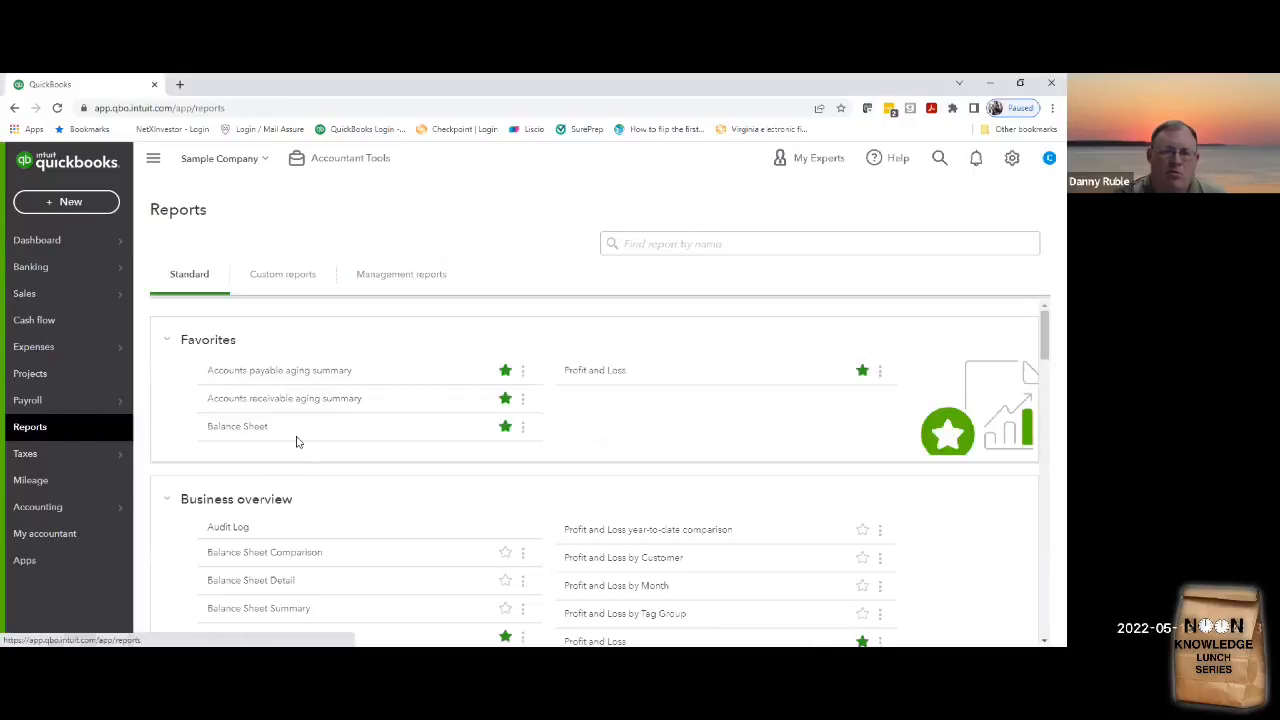
pyautogui.click(306, 371)
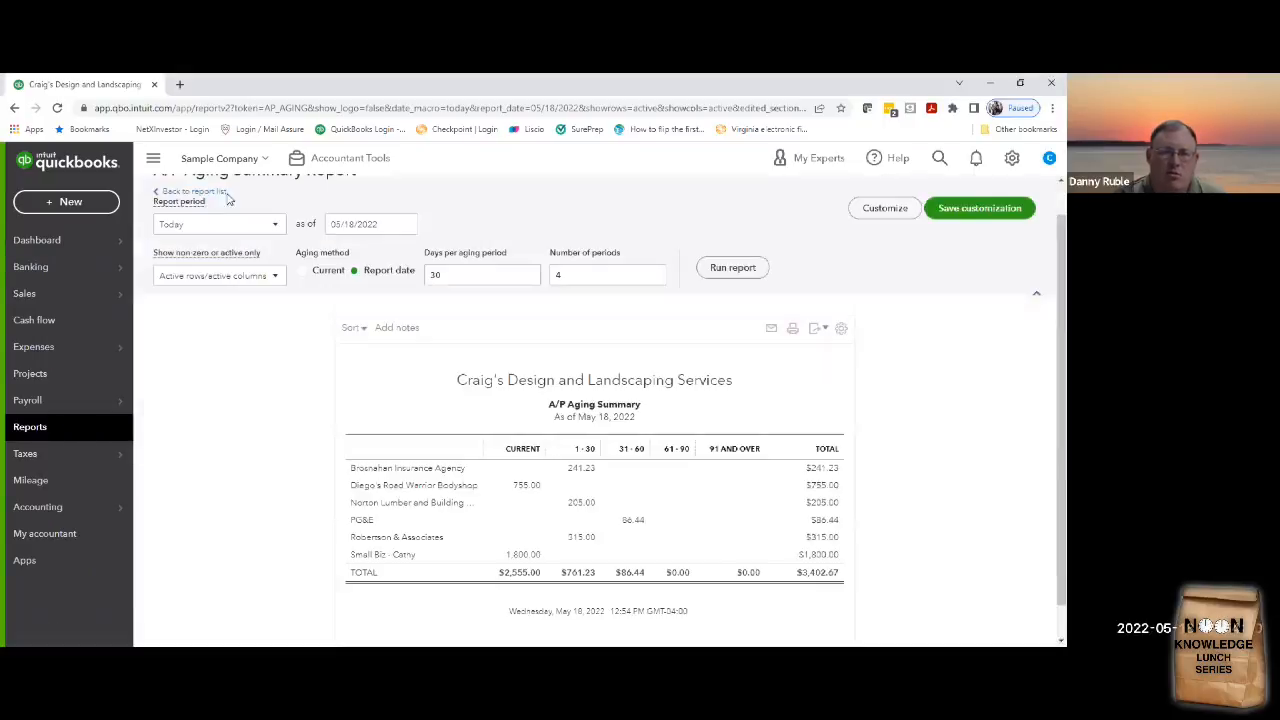
pyautogui.click(204, 194)
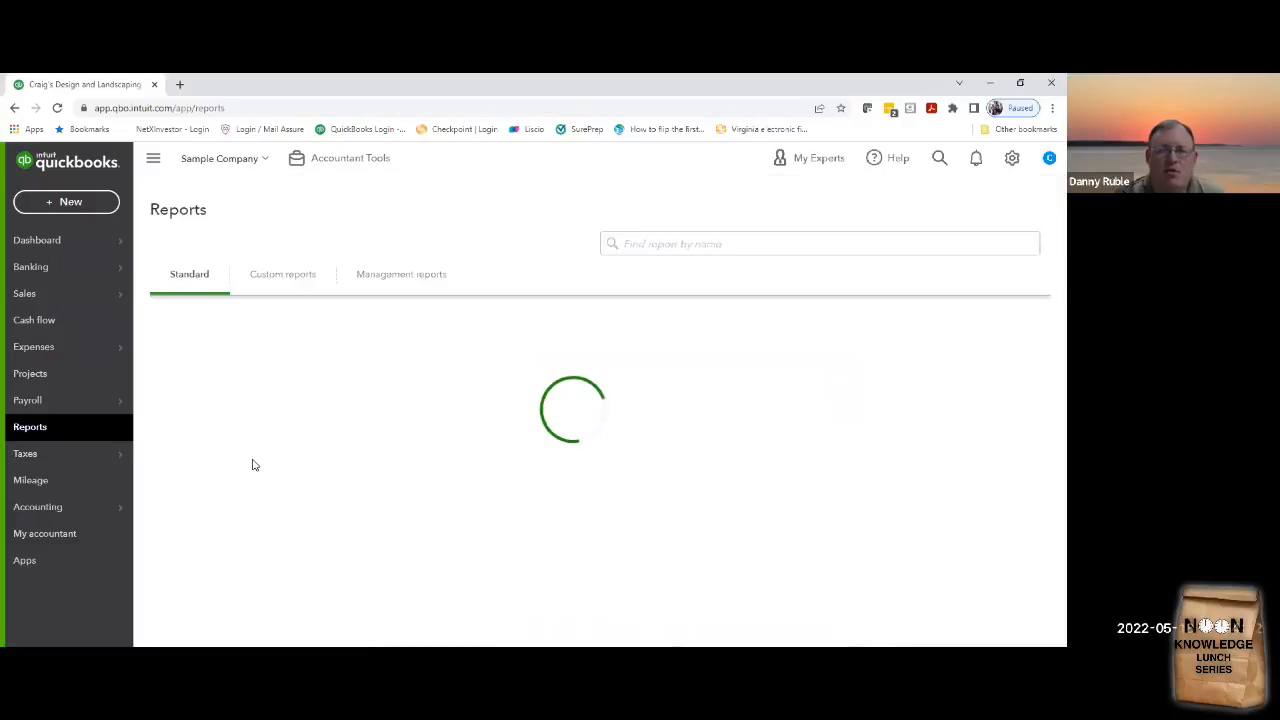
# - Open the Accounts receivable aging summary and drill through Bill's Windsurf Shop's 31-60 day balance to the underlying invoice
pyautogui.click(300, 399)
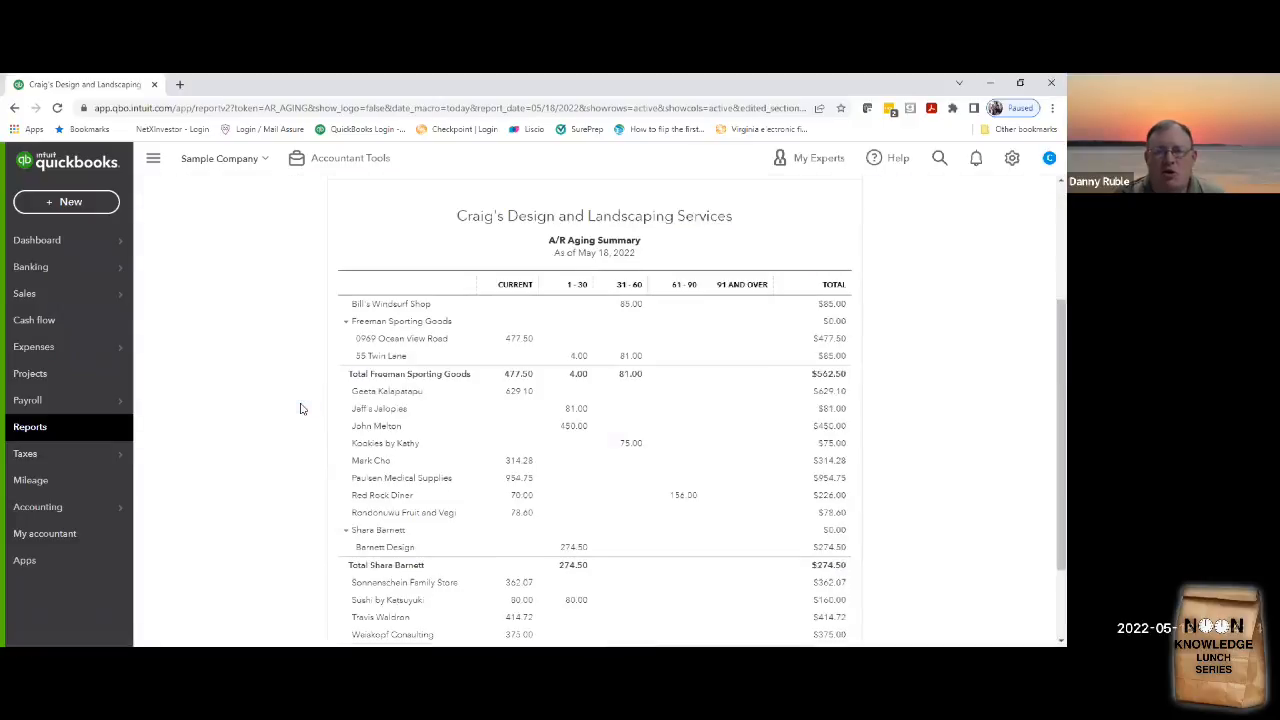
pyautogui.click(630, 306)
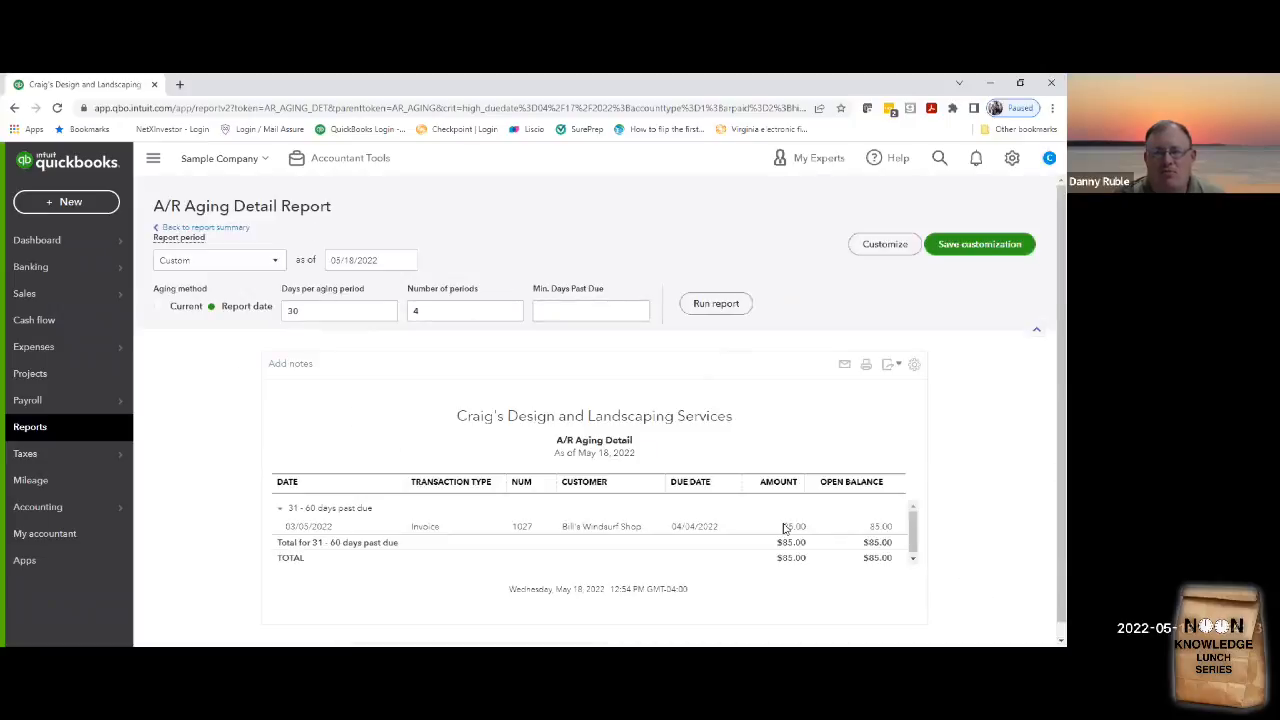
pyautogui.click(786, 527)
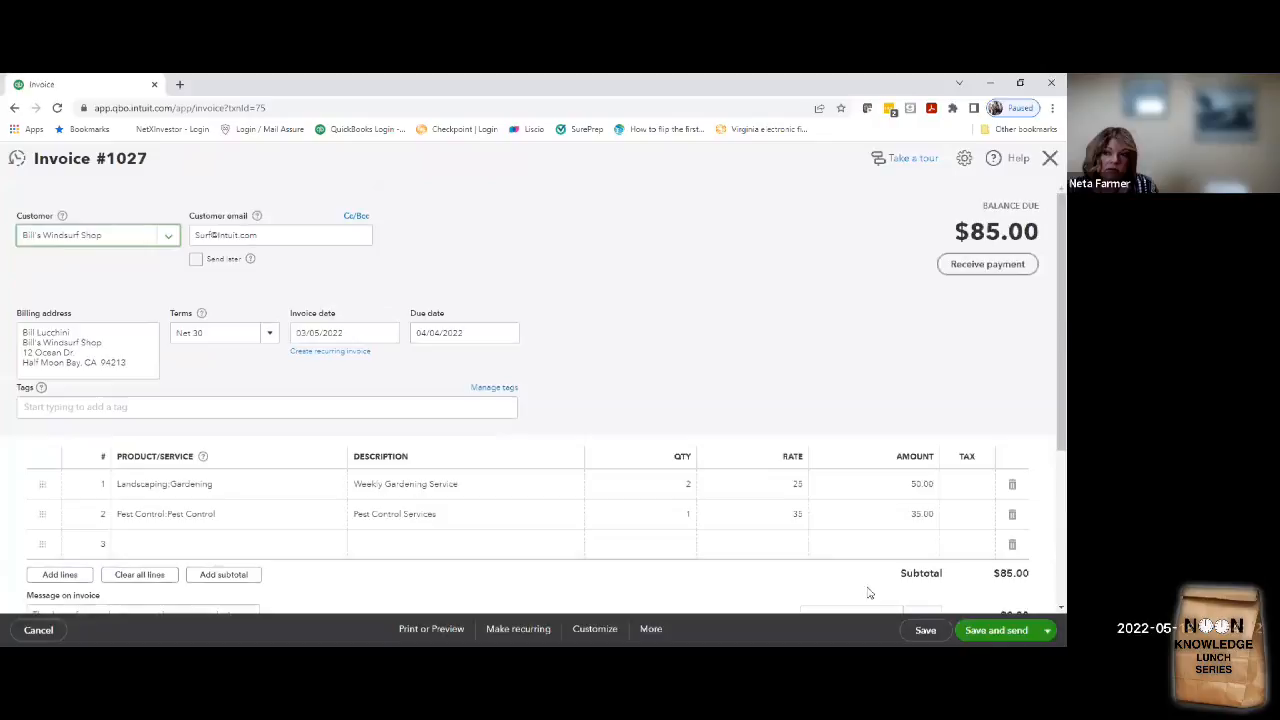
# - View the additional actions and the print options of the Bill's Windsurf Shop invoice, and close it to return to the aging detail
pyautogui.click(651, 629)
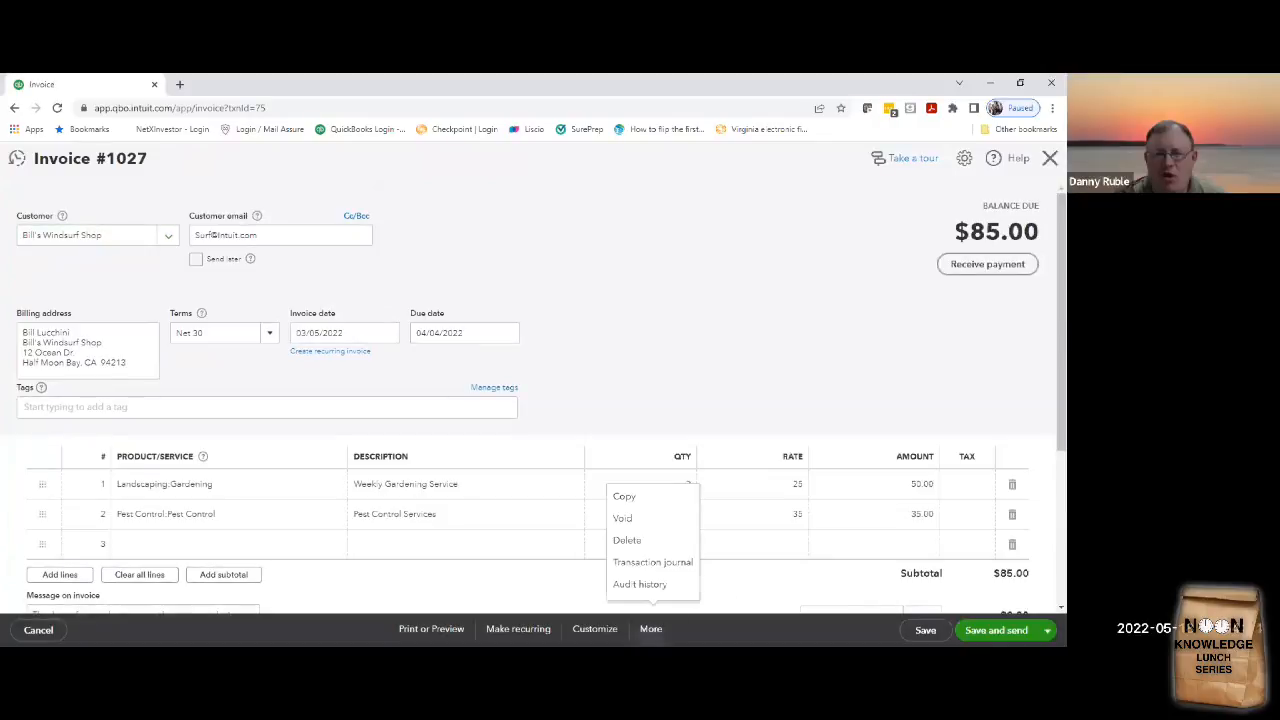
pyautogui.press('Escape')
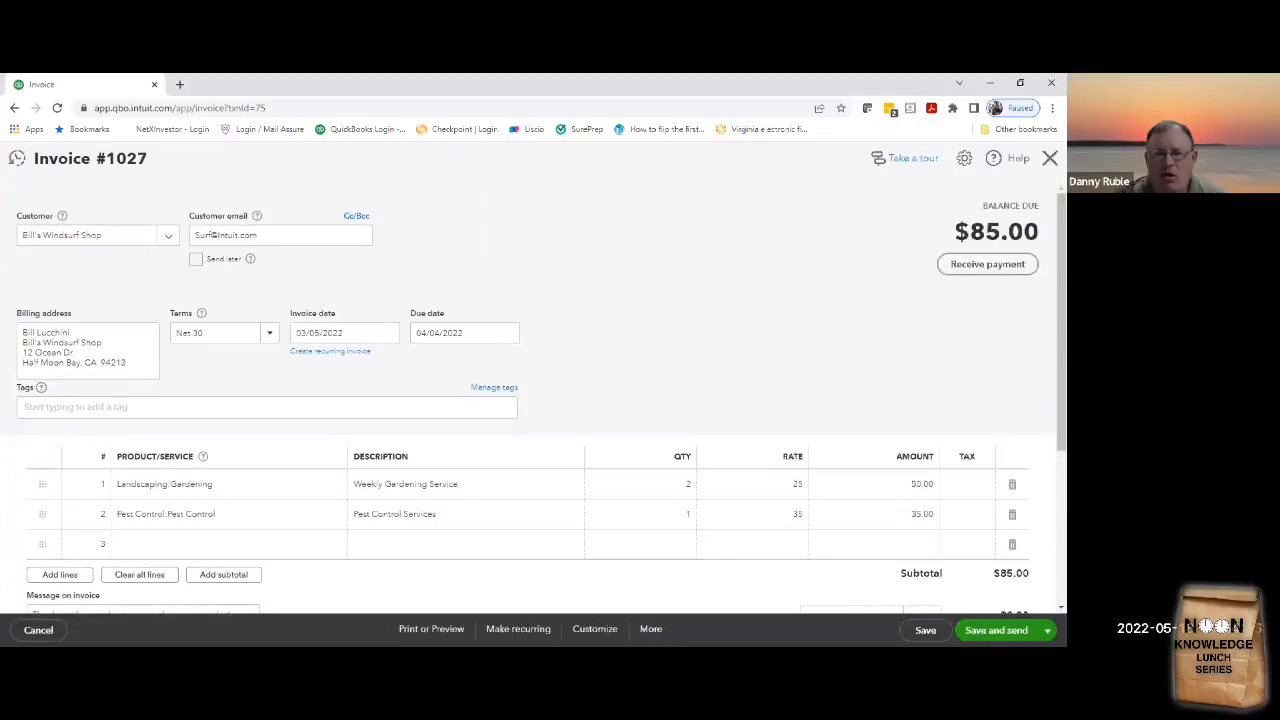
pyautogui.click(431, 629)
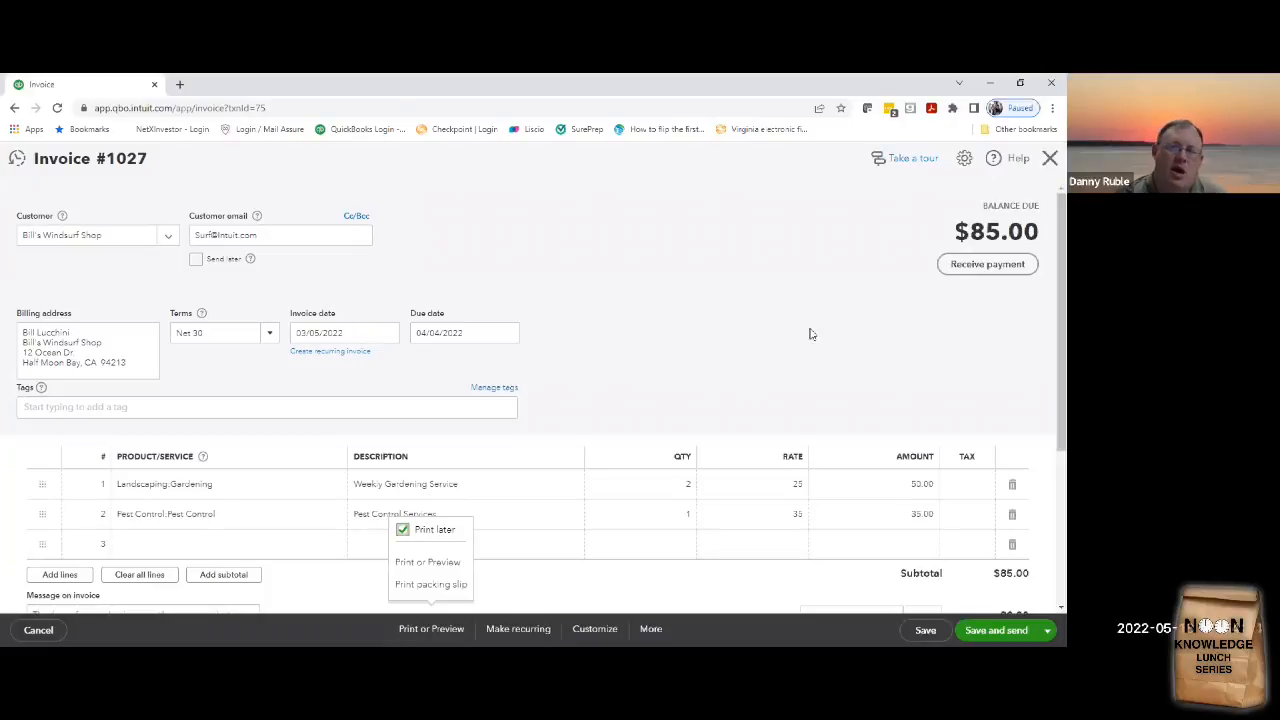
pyautogui.click(1050, 159)
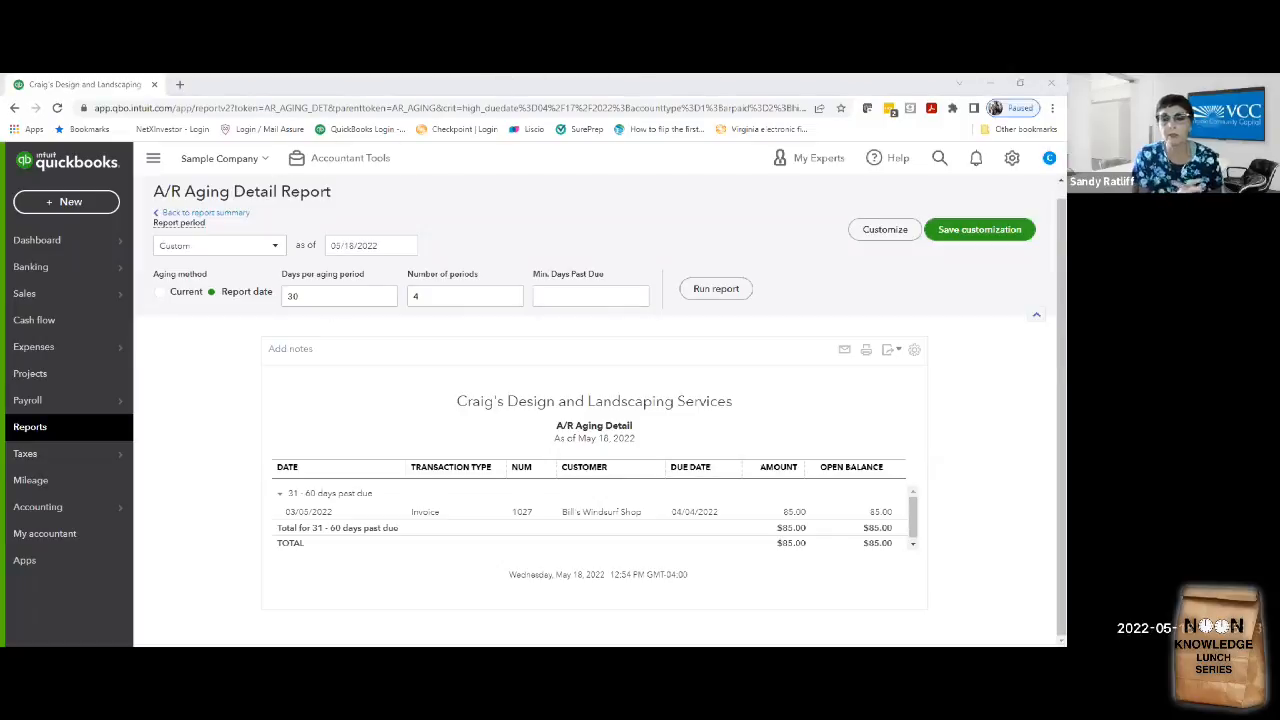
pyautogui.scroll(1, 238, 383)
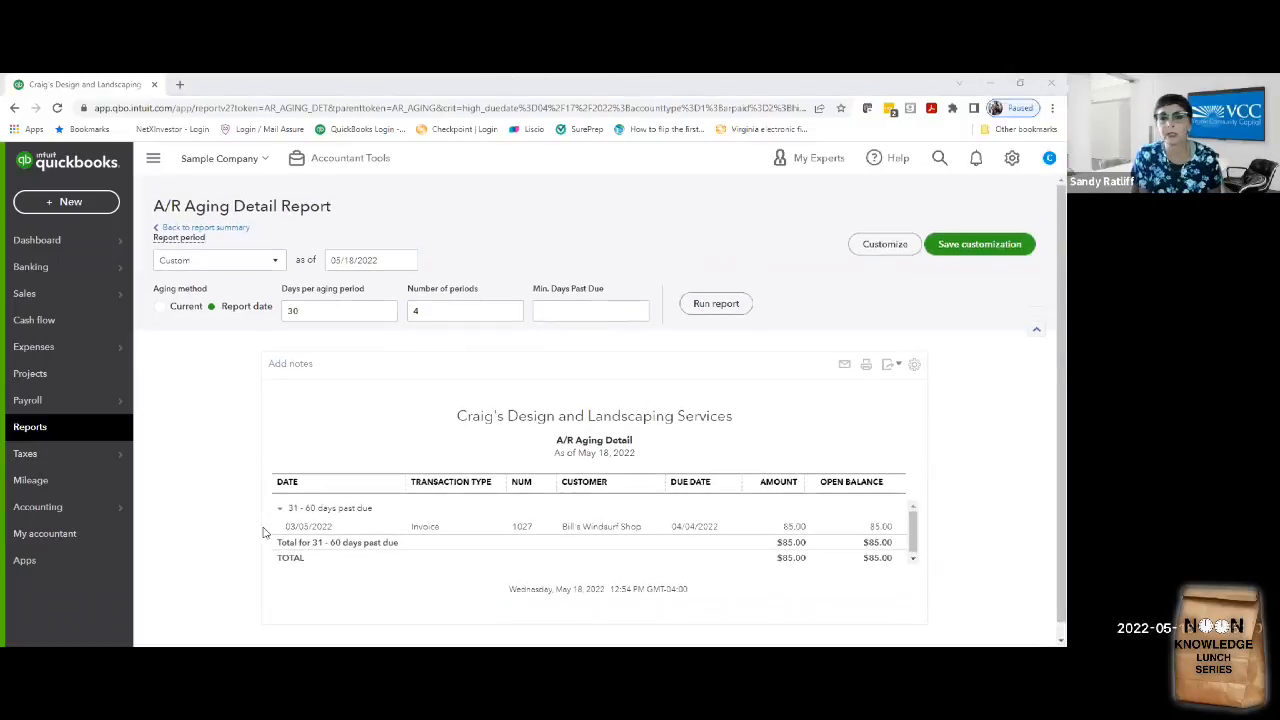